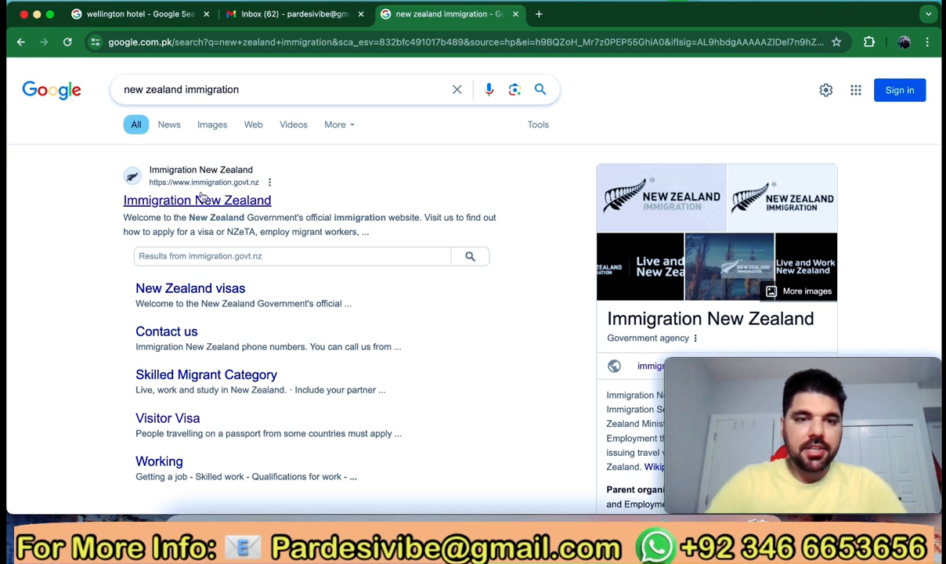
Open the official Immigration New Zealand site from the search results
click(194, 201)
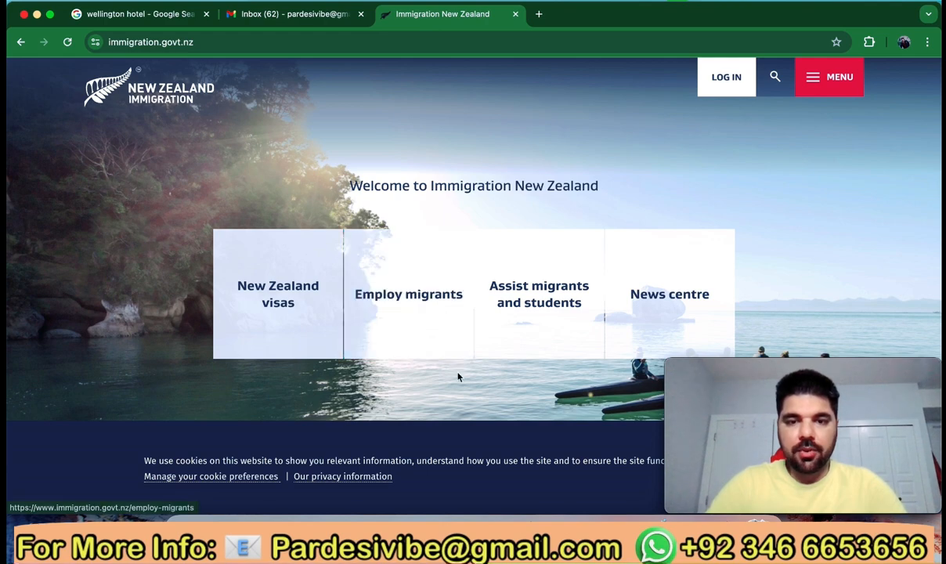
scroll(458, 377, down, 2)
scroll(459, 377, down, 5)
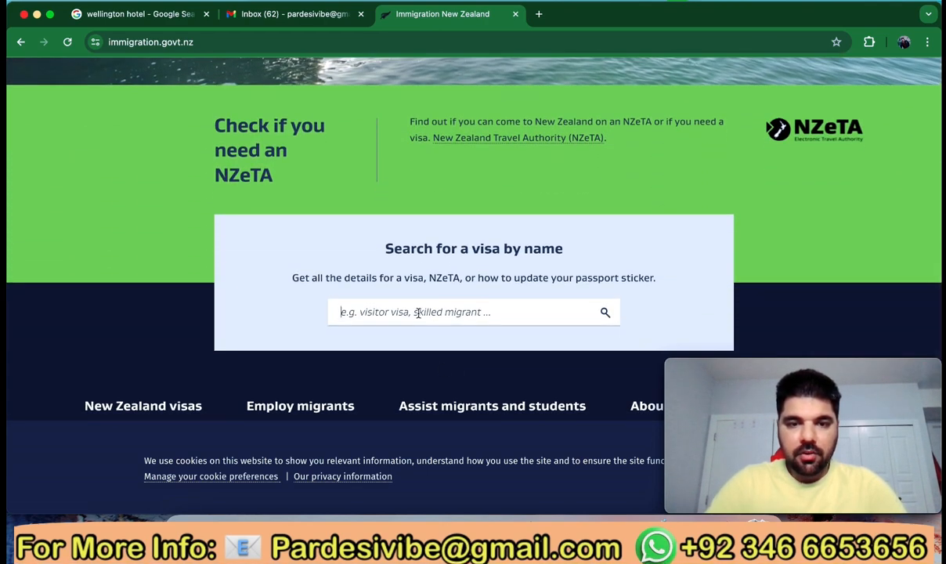
Search visas for 'visitor visa' and open the Visitor Visa page
text(vis)
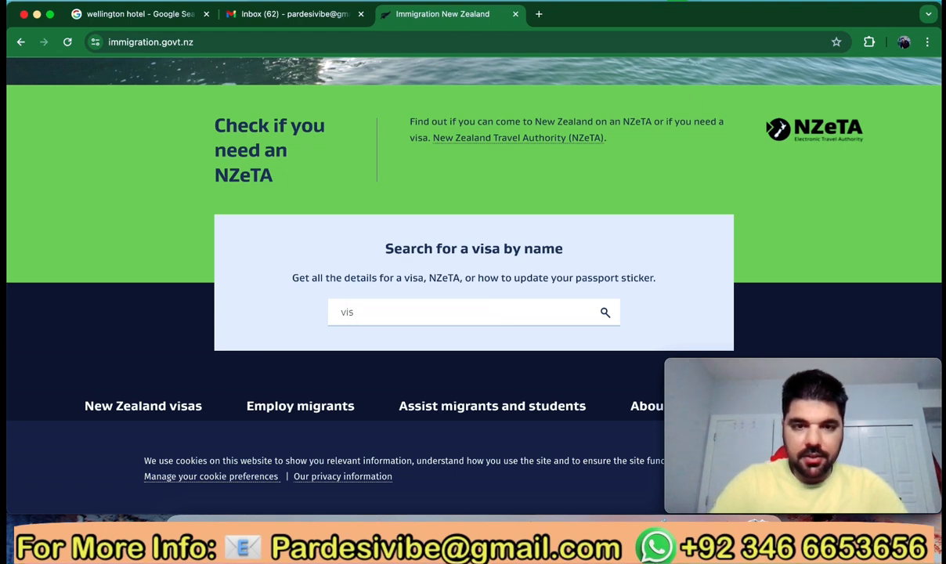
key(BackSpace)
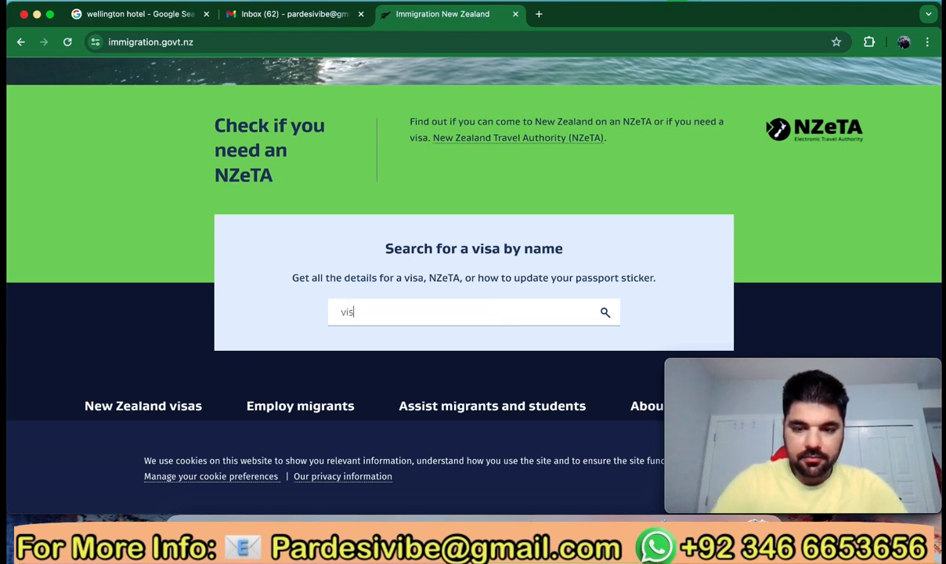
text(itor v)
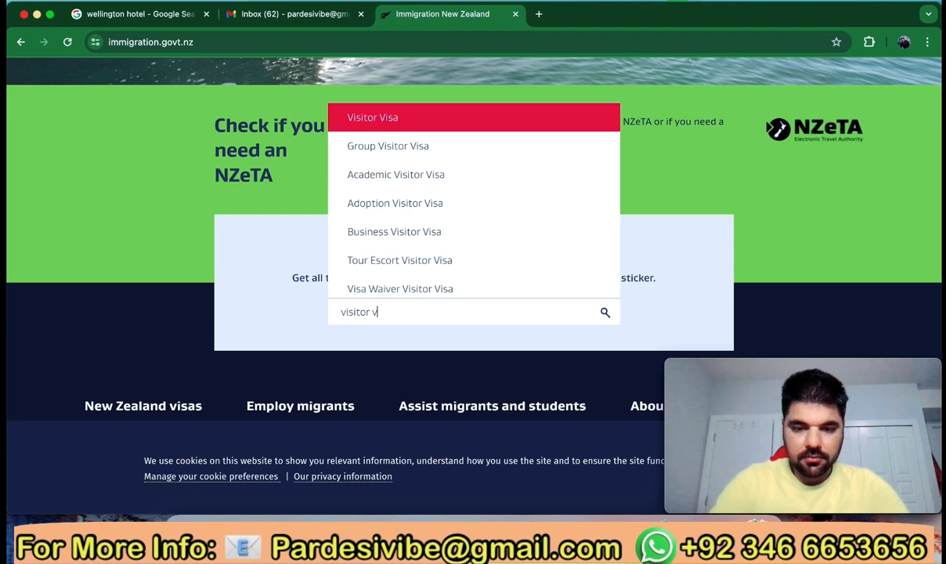
text(isa)
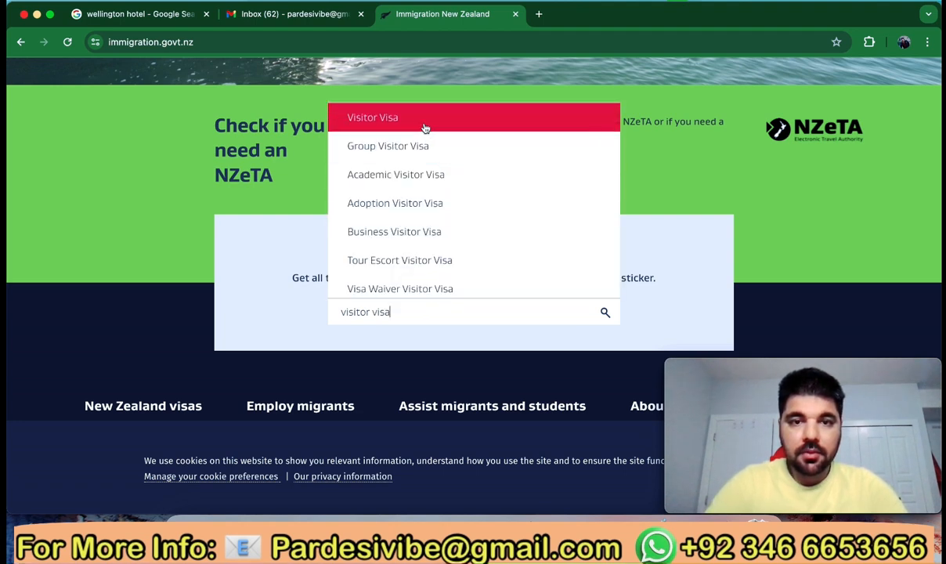
click(423, 125)
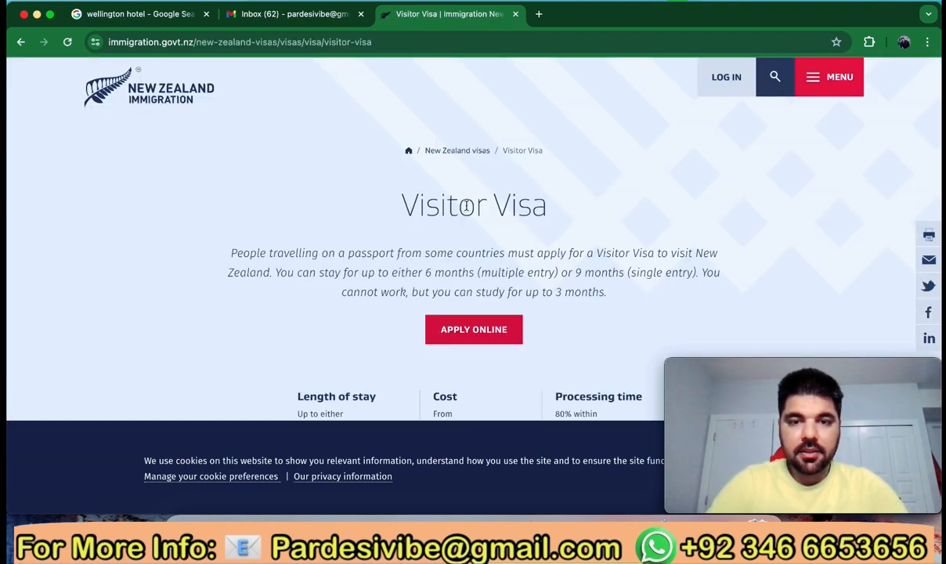
Review the Visitor Visa stay, cost and processing time, then choose Apply Online
scroll(458, 248, down, 3)
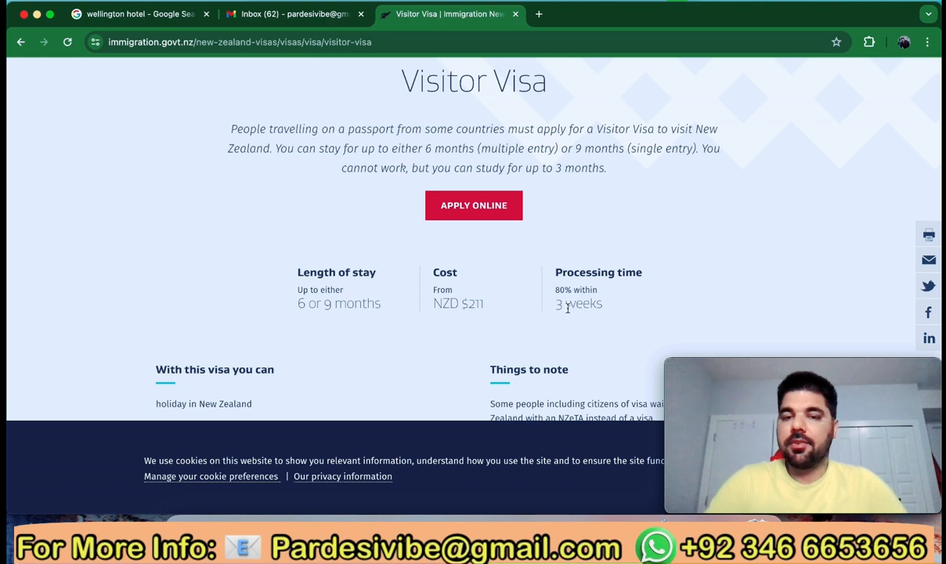
click(477, 208)
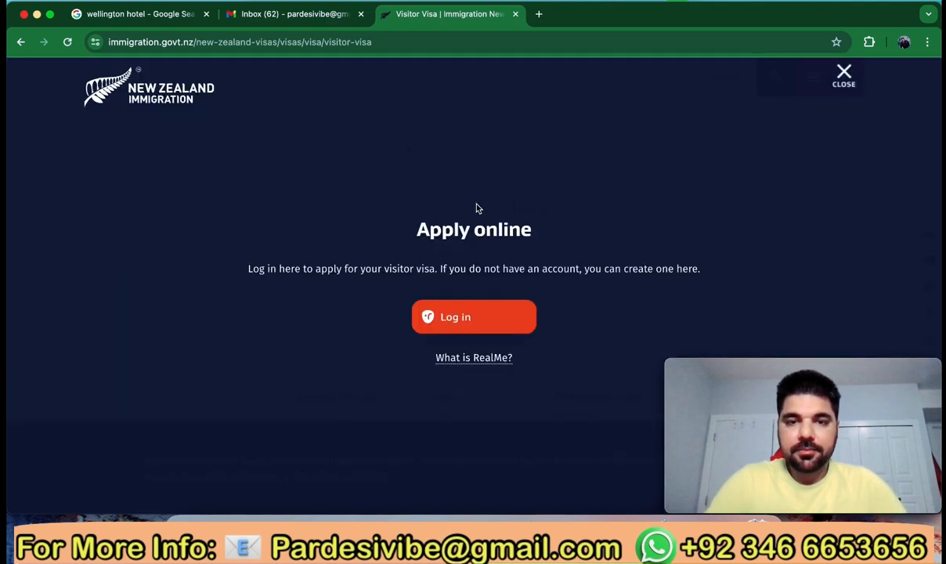
Continue to the RealMe login and choose to create a new RealMe login
click(457, 318)
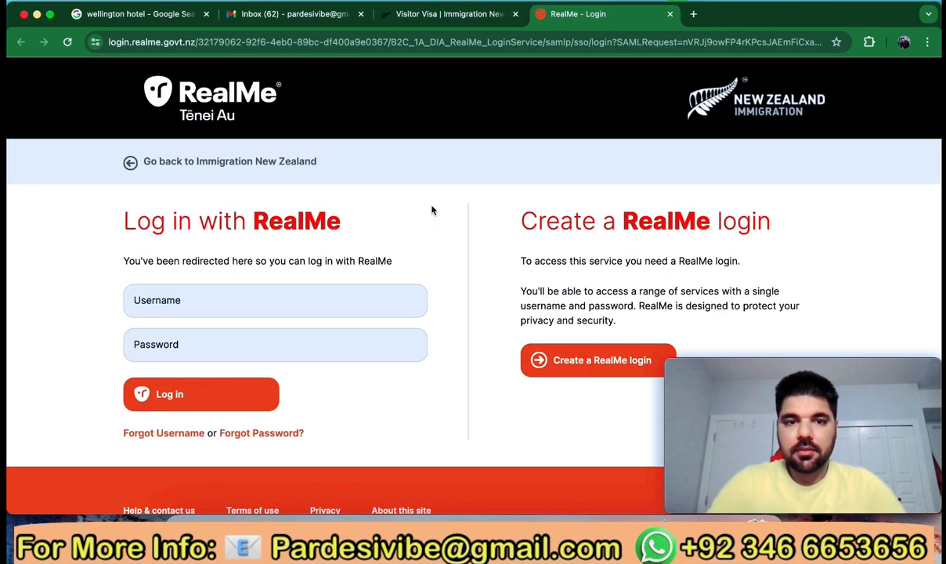
scroll(411, 335, down, 2)
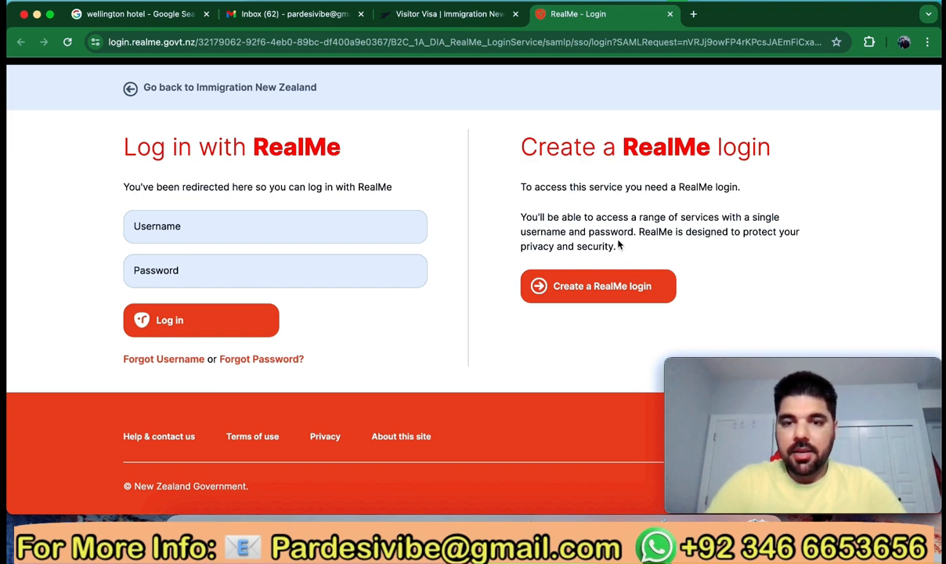
click(573, 288)
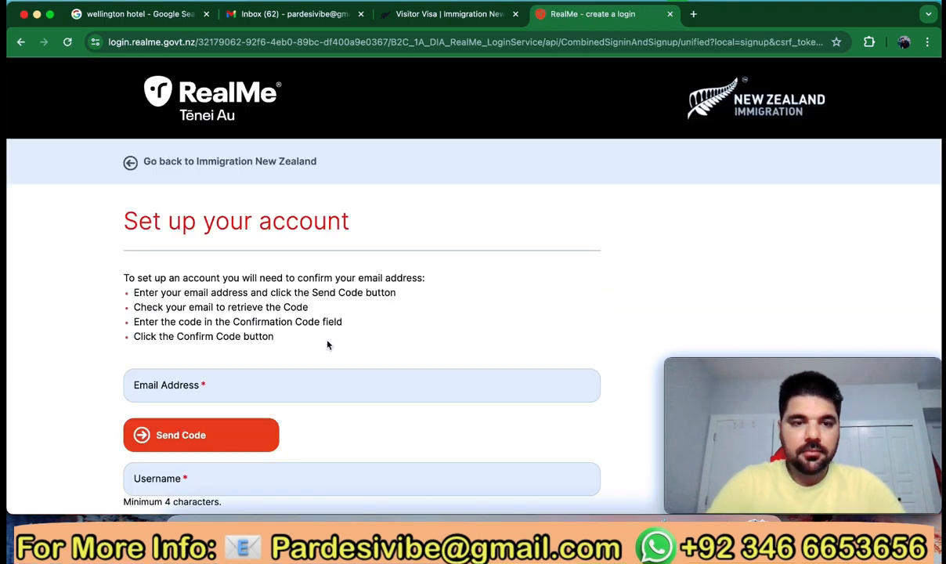
Fill in the saved email address and request a RealMe confirmation code
scroll(328, 344, down, 3)
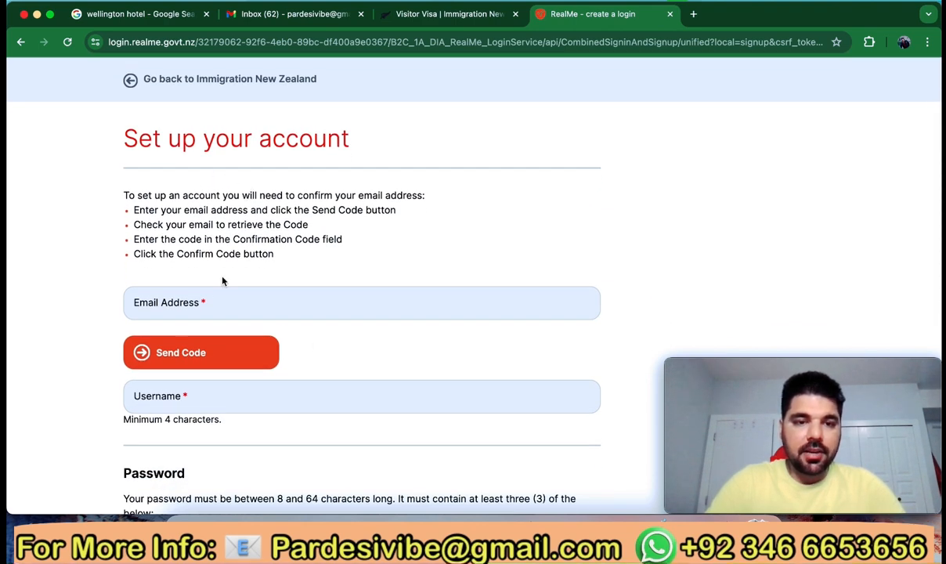
click(211, 302)
text(pa)
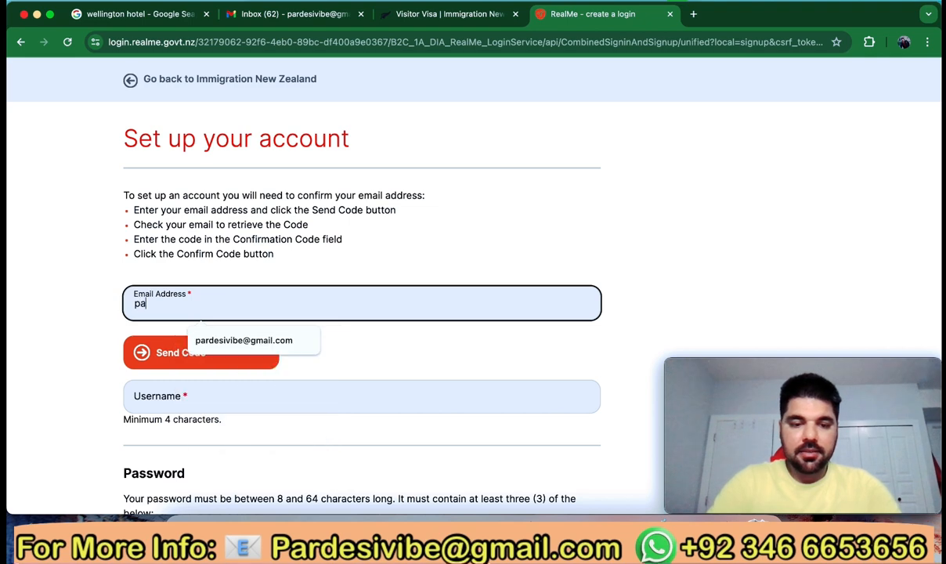
text(rdes)
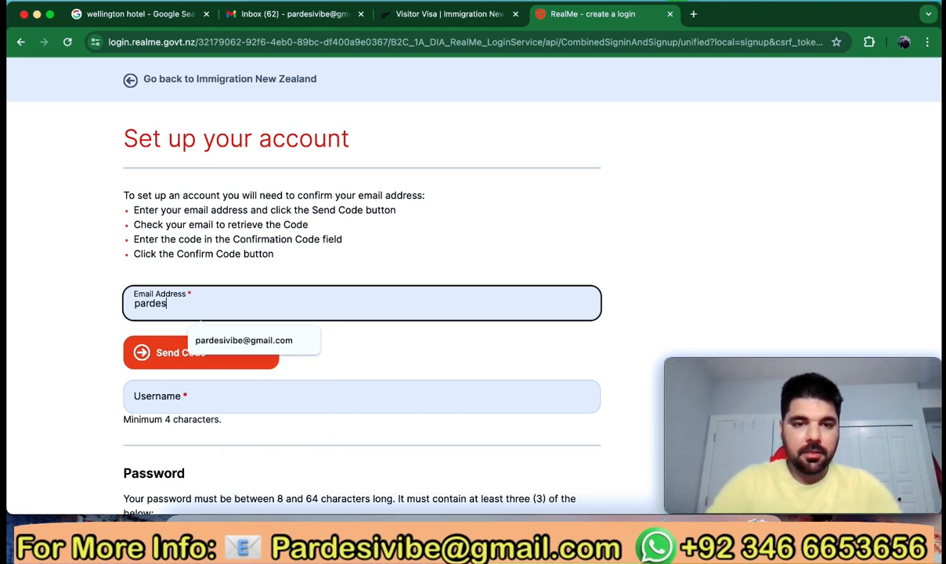
click(236, 338)
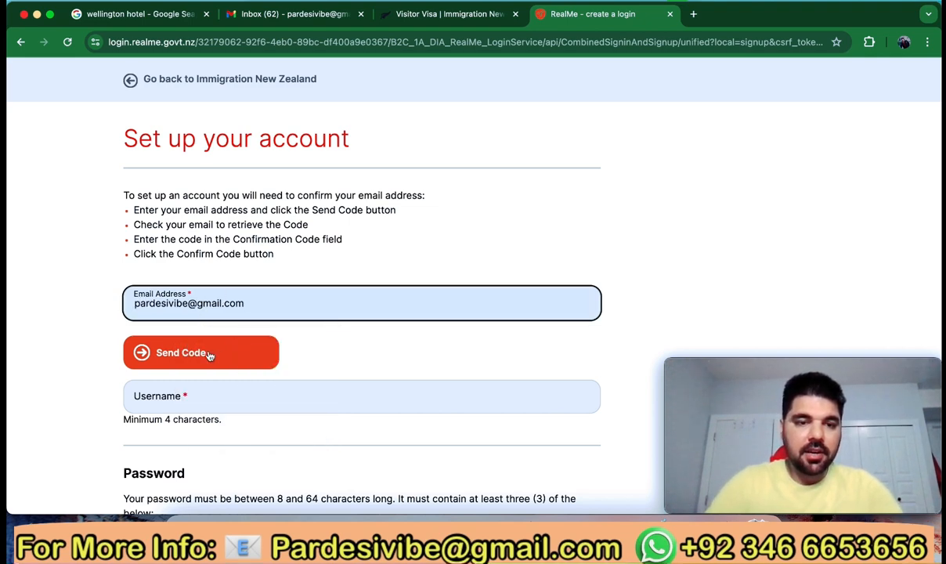
scroll(196, 352, down, 1)
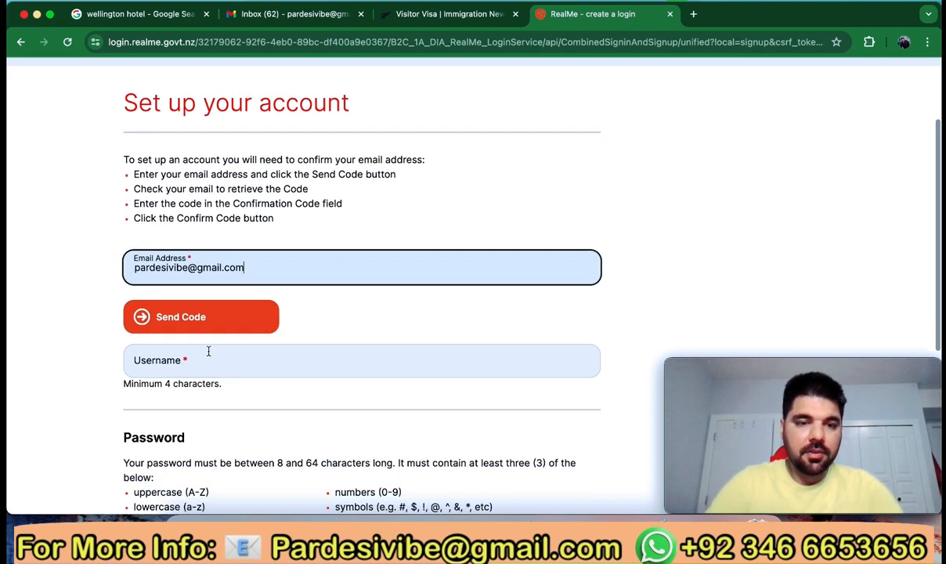
click(184, 319)
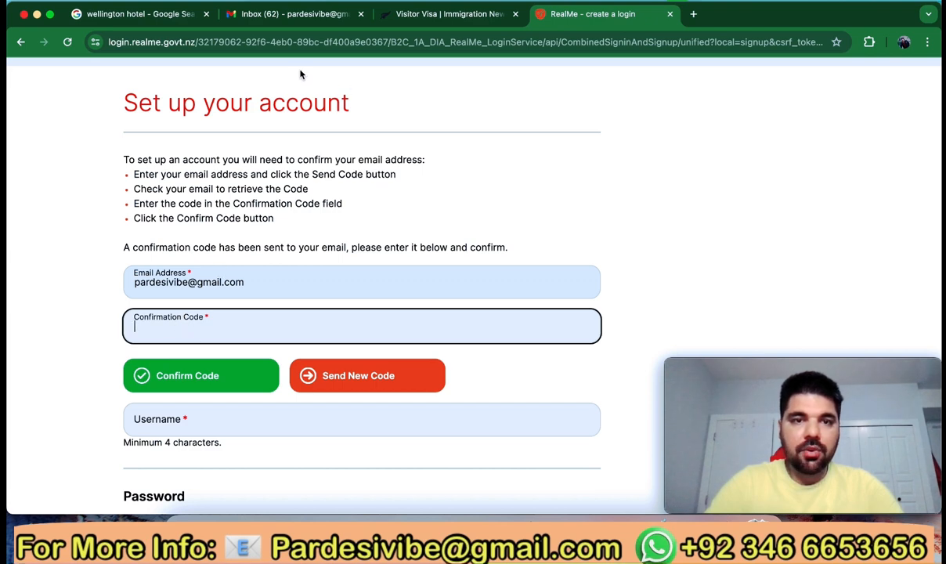
Copy the verification code from RealMe's email in Gmail and return to RealMe
click(284, 14)
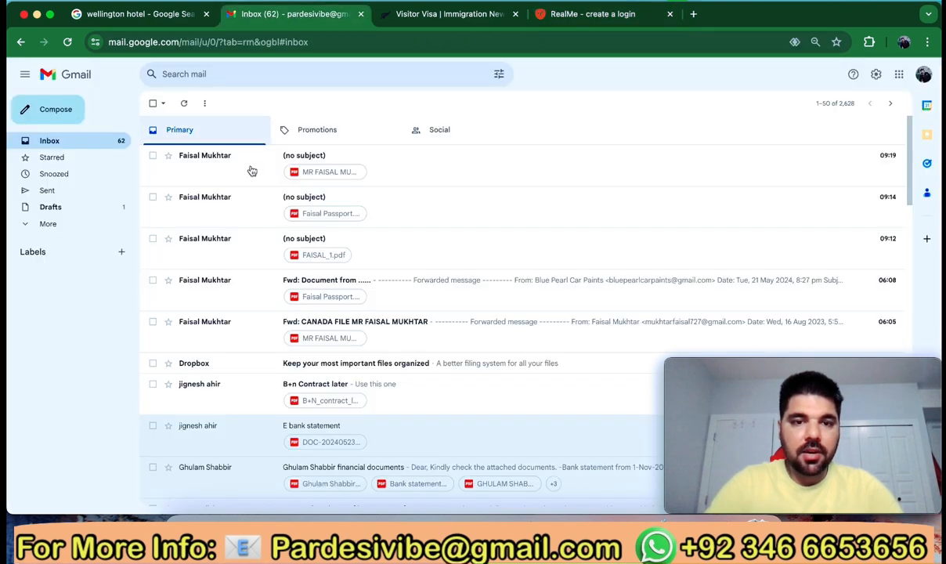
click(102, 137)
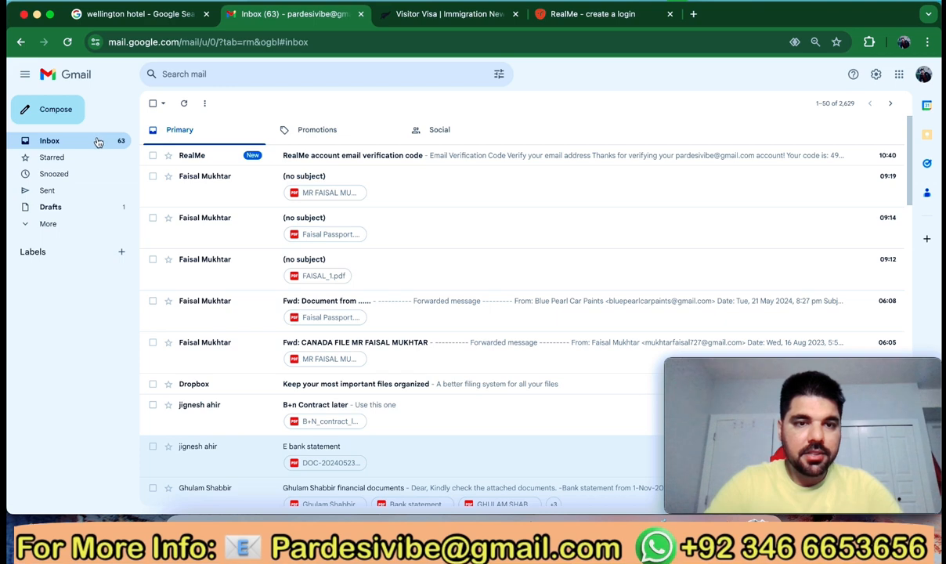
click(319, 157)
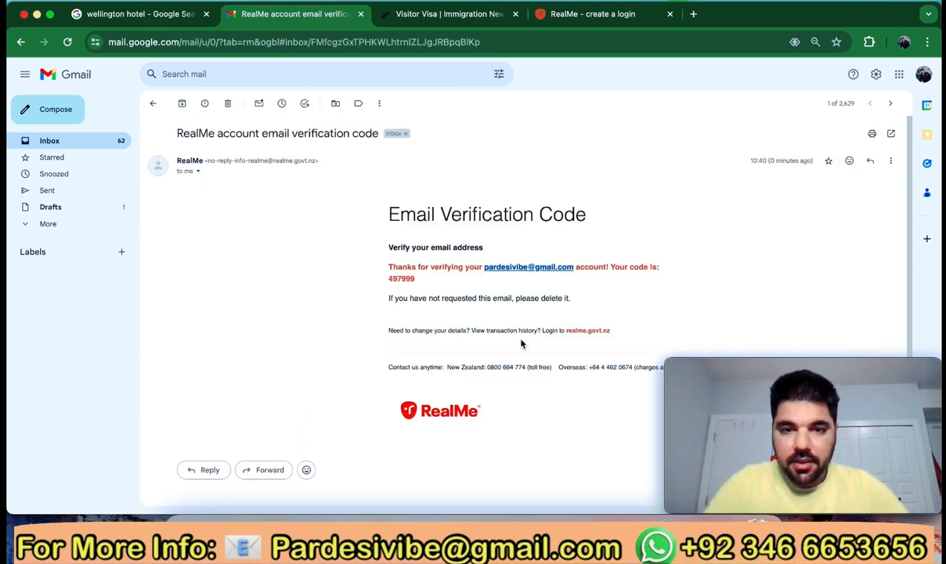
scroll(535, 321, down, 1)
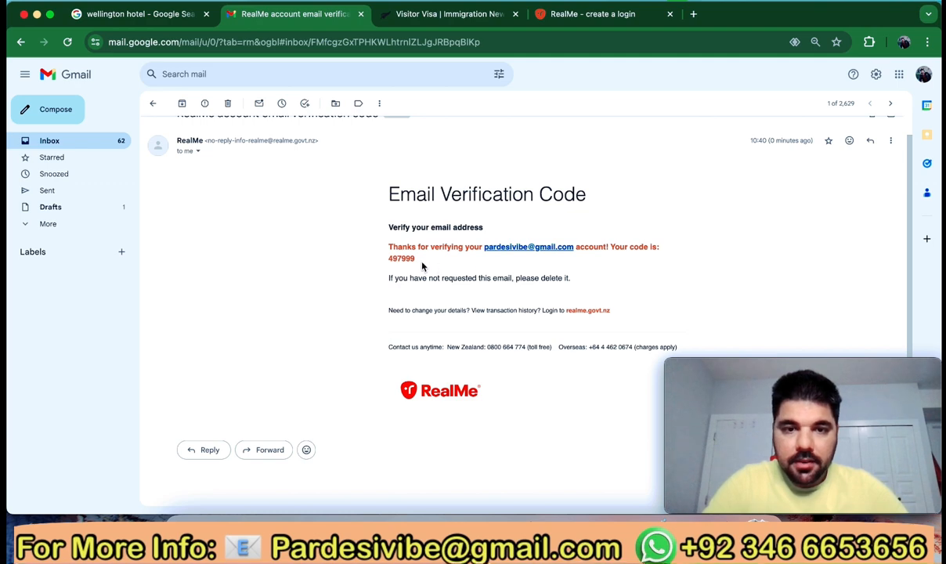
drag(415, 261, 390, 262)
key(super+c)
click(546, 18)
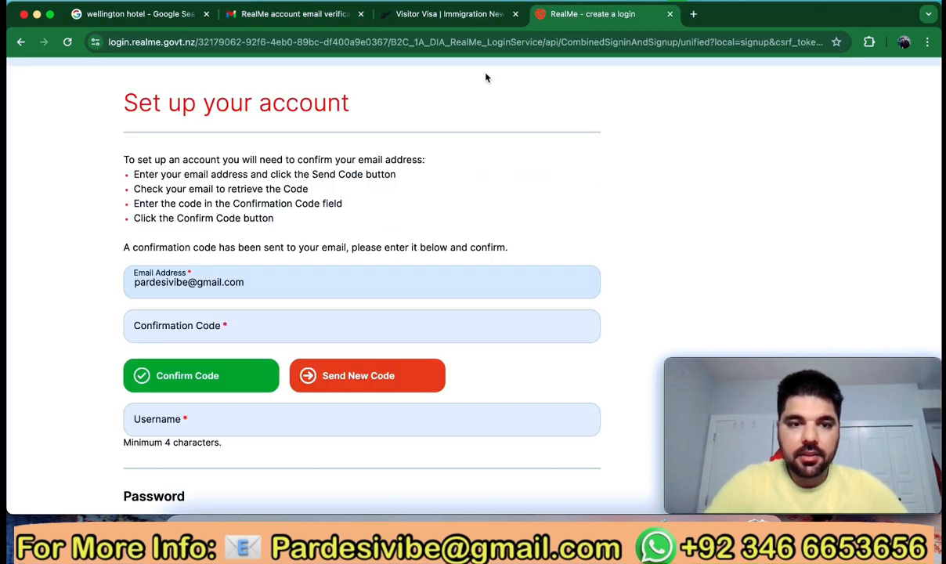
Paste the verification code into RealMe and confirm it
click(203, 324)
key(super+v)
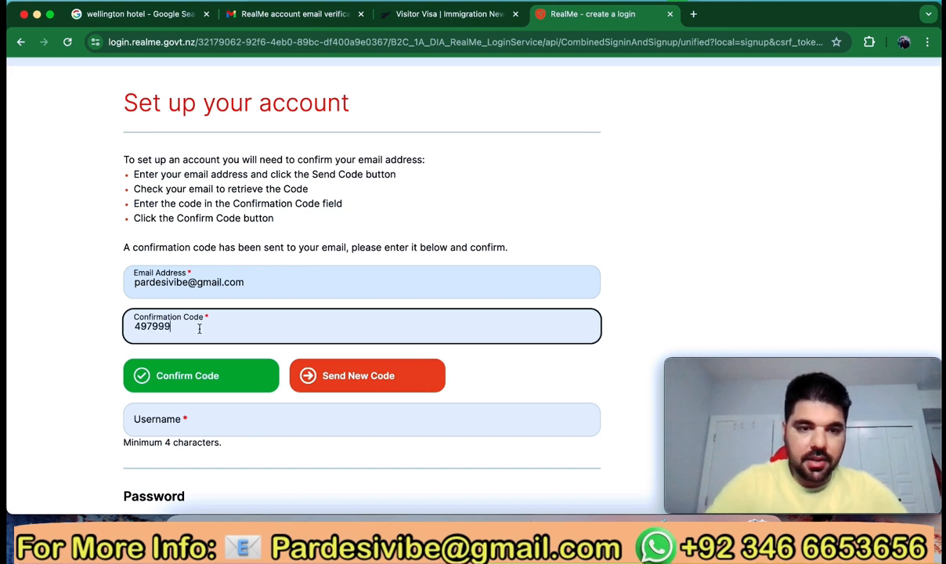
click(210, 379)
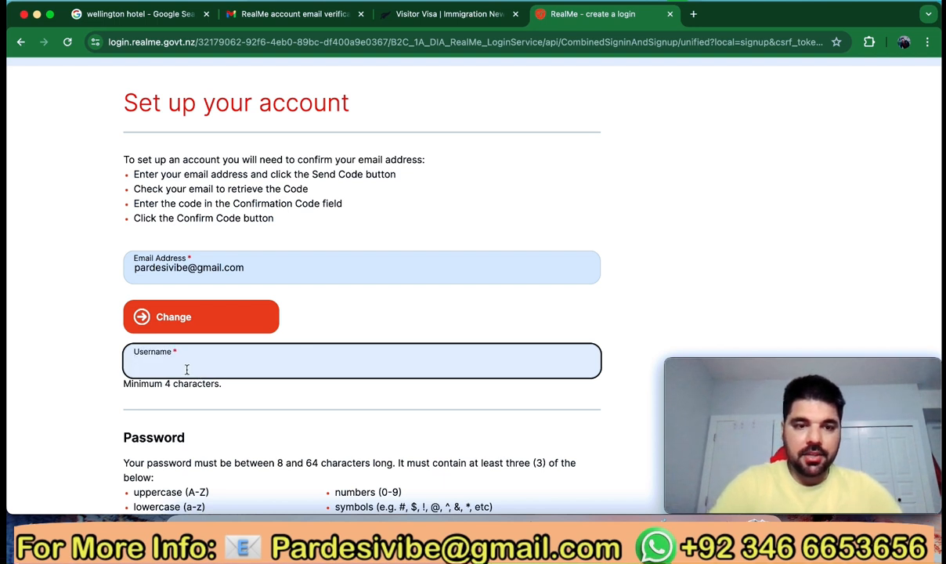
Enter a username and the account password twice, then submit the login details
text(Pardesi Vibe)
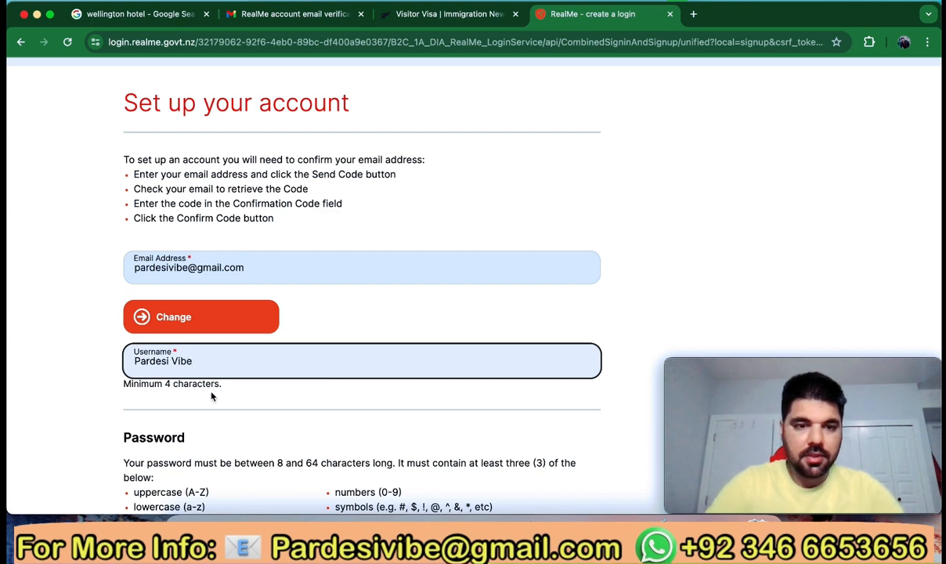
scroll(200, 368, down, 2)
click(201, 355)
scroll(201, 355, down, 5)
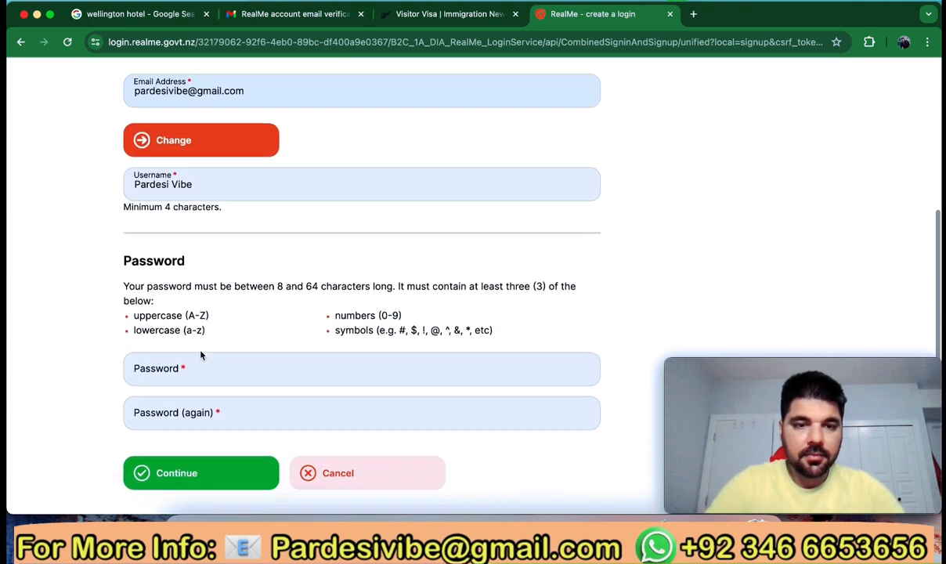
click(193, 307)
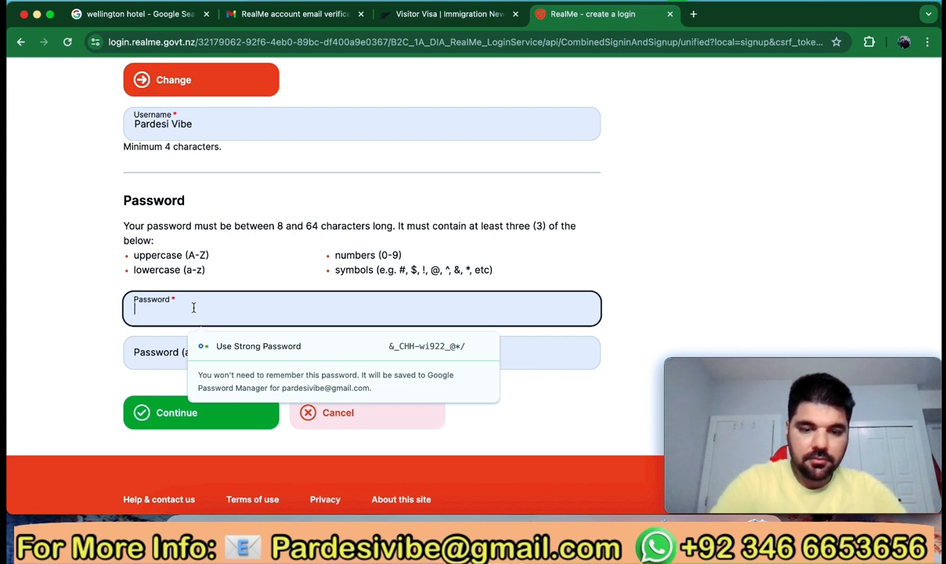
text(•••••)
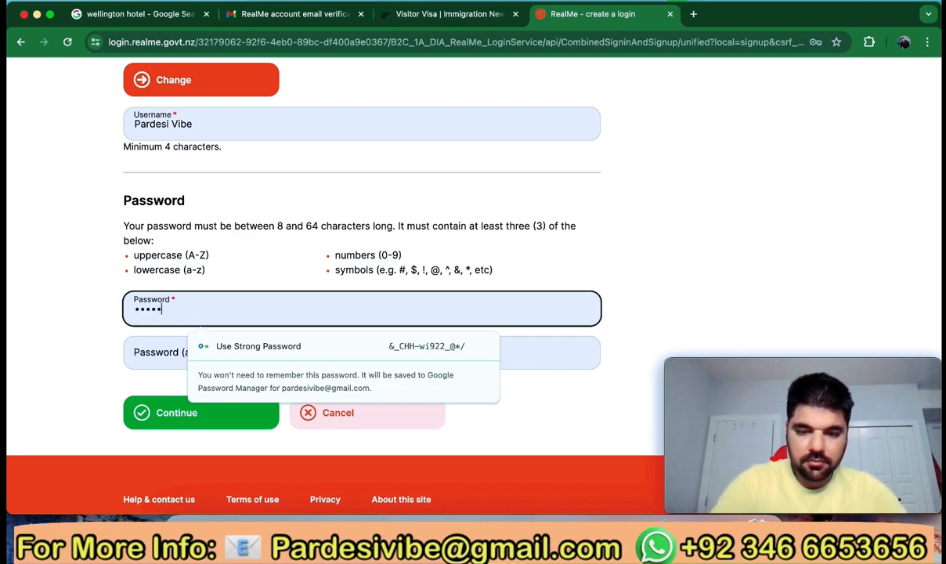
text(•••••••)
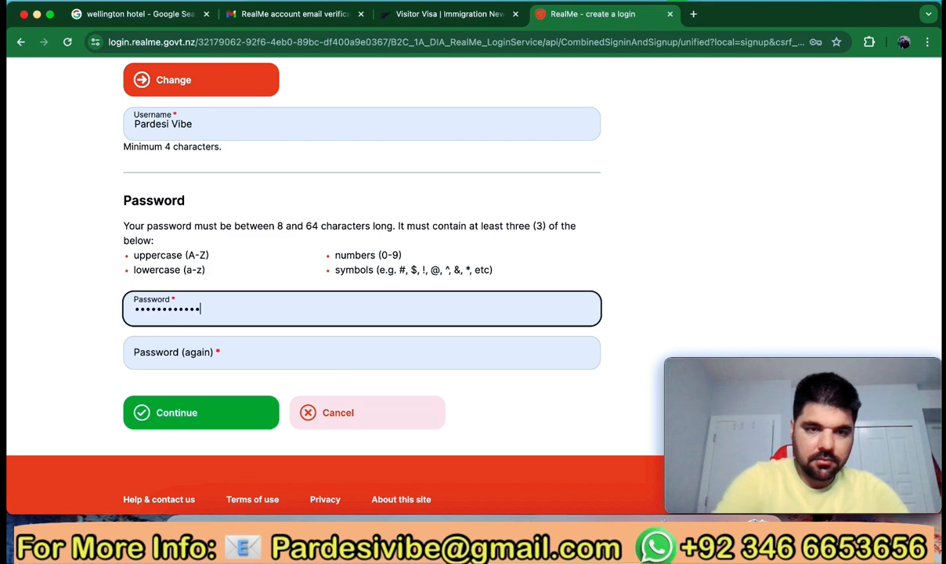
click(194, 357)
text(••)
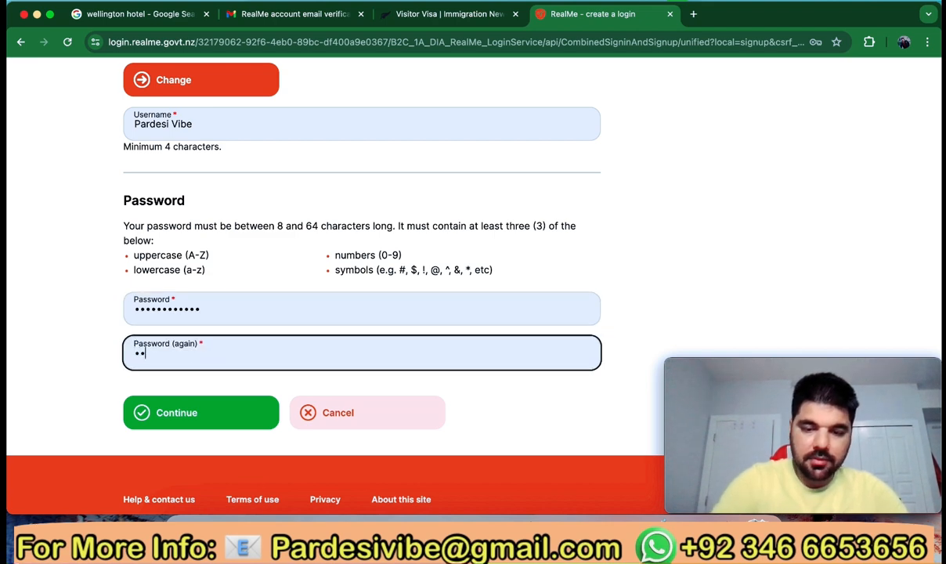
text(••••)
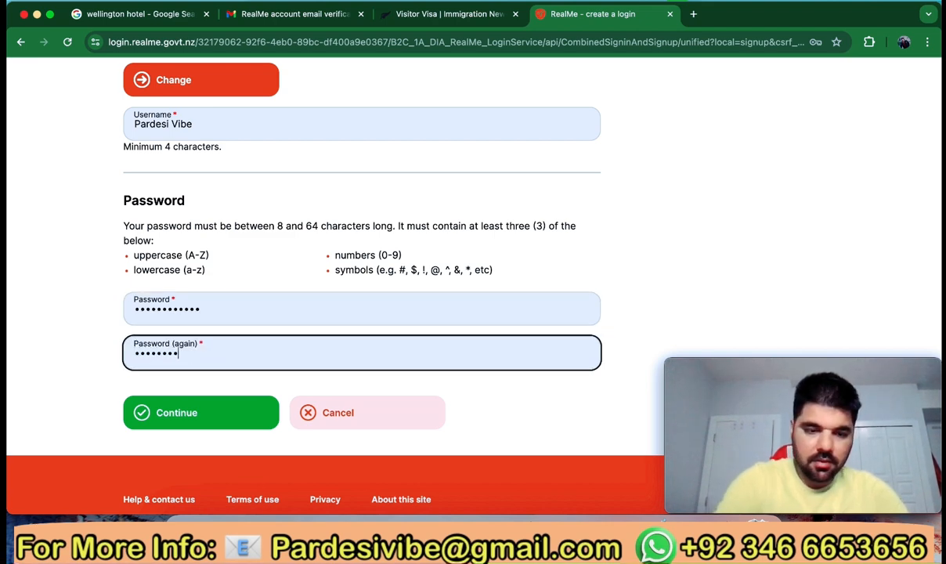
text(•••••)
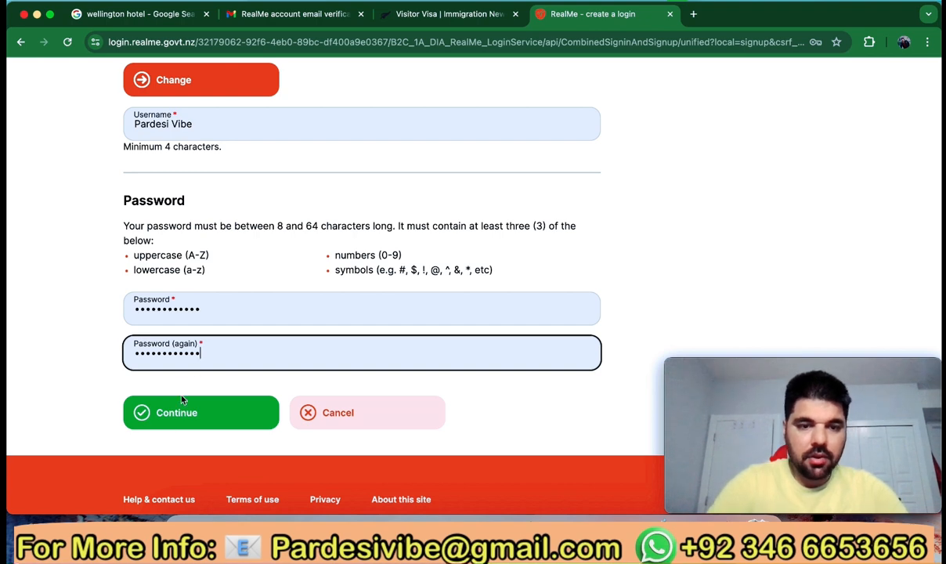
click(185, 411)
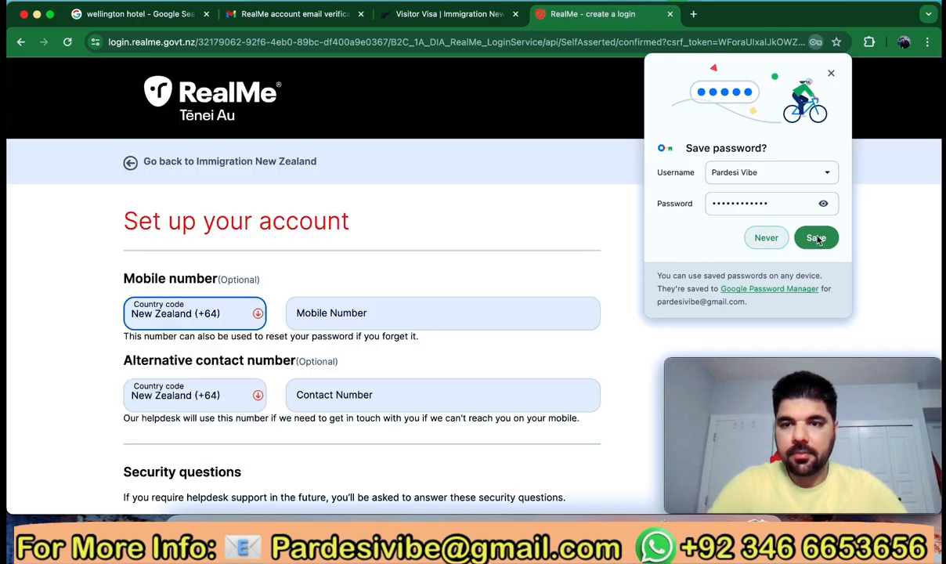
Save the login in the browser and keep the mobile country code as New Zealand
click(816, 238)
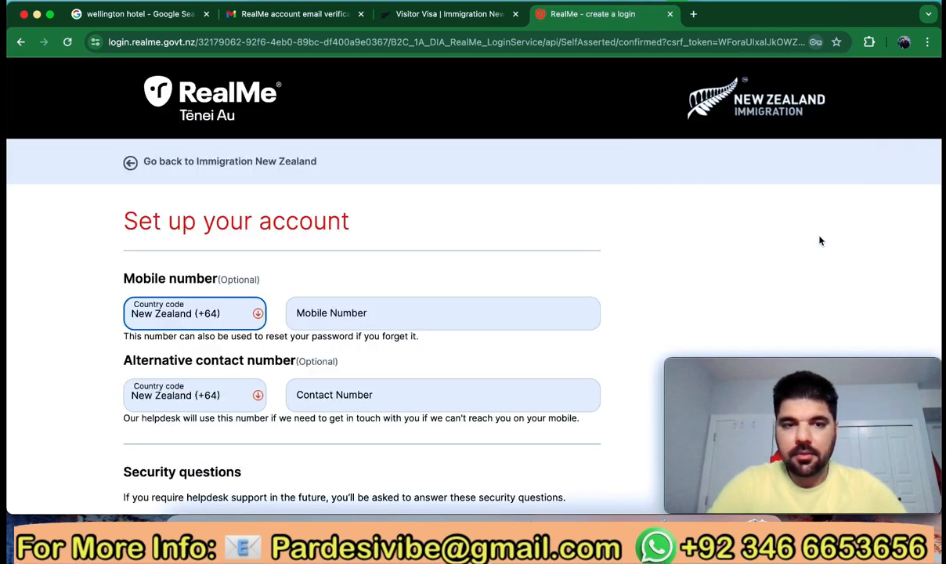
scroll(240, 339, down, 2)
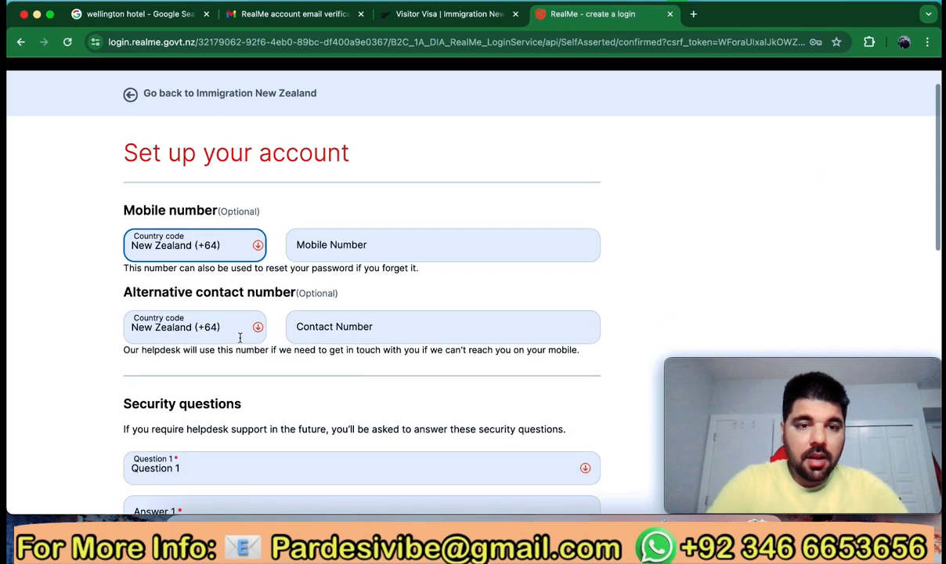
click(246, 244)
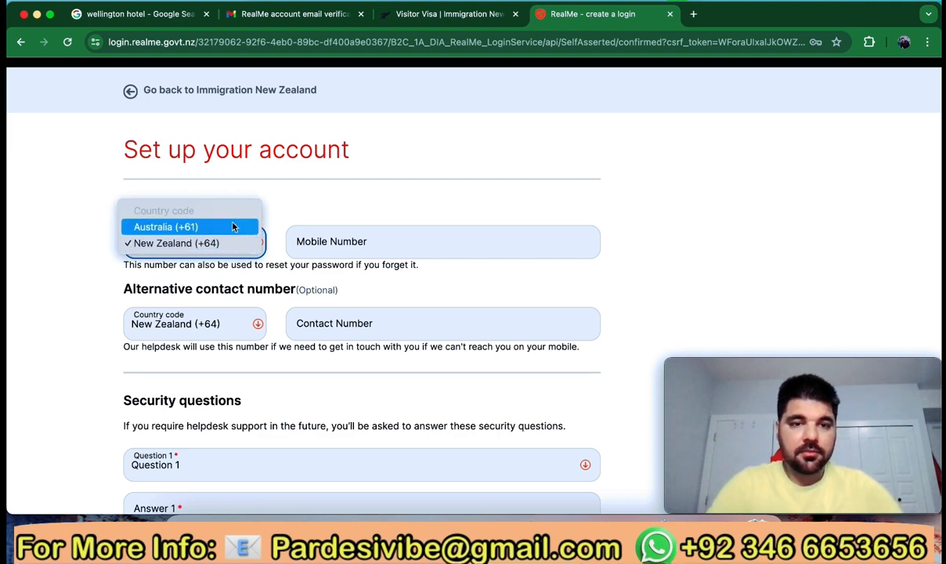
click(179, 243)
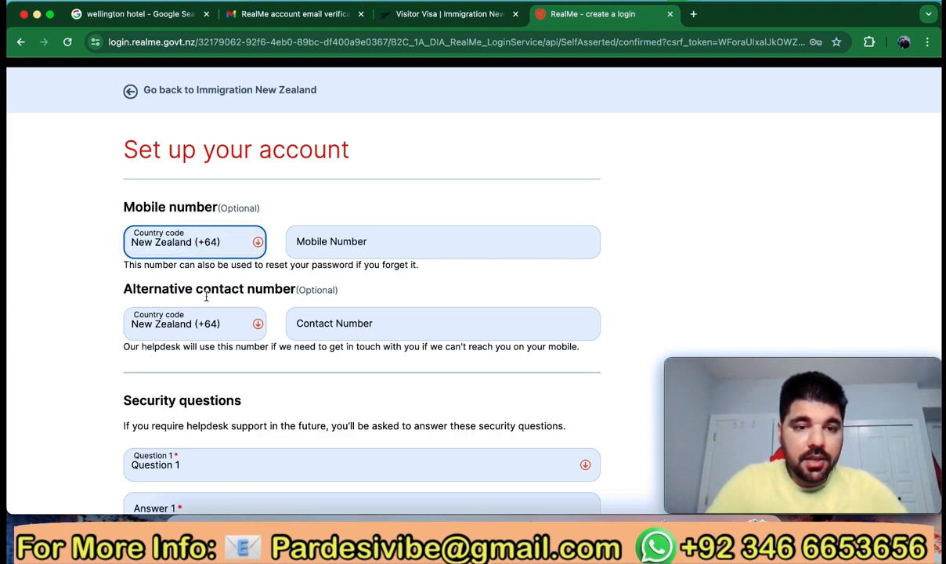
Set the alternative contact country code to Pakistan (+92) and enter a contact number
click(254, 323)
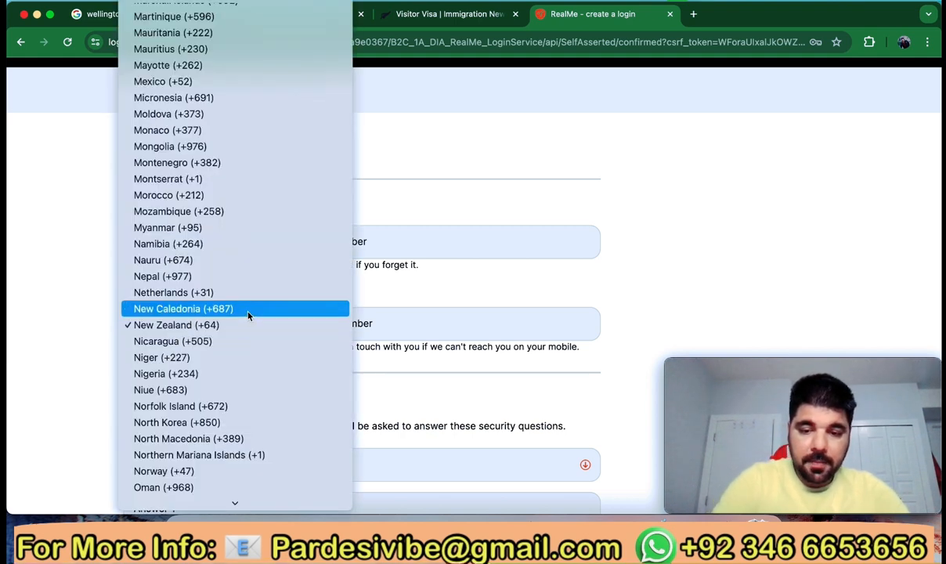
key(c)
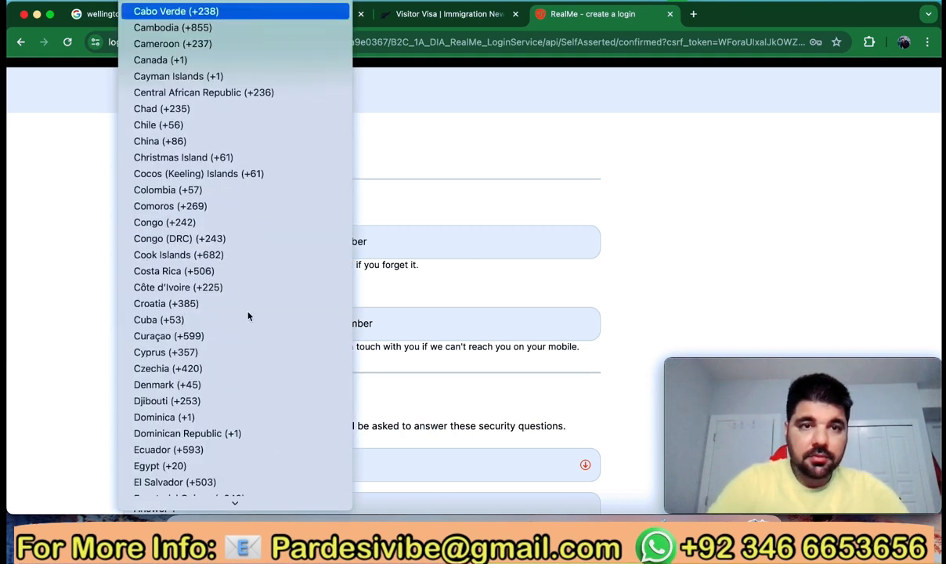
key(a)
key(p)
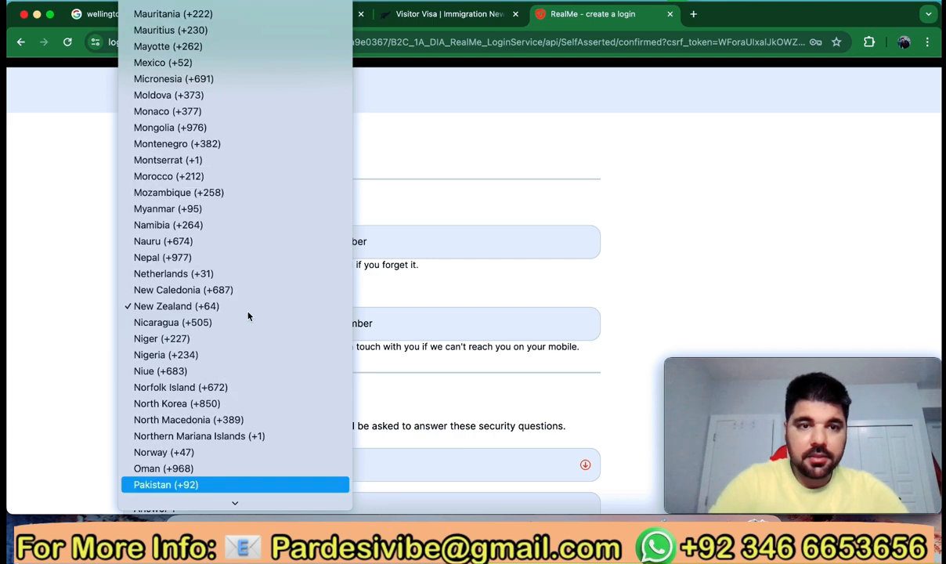
key(Return)
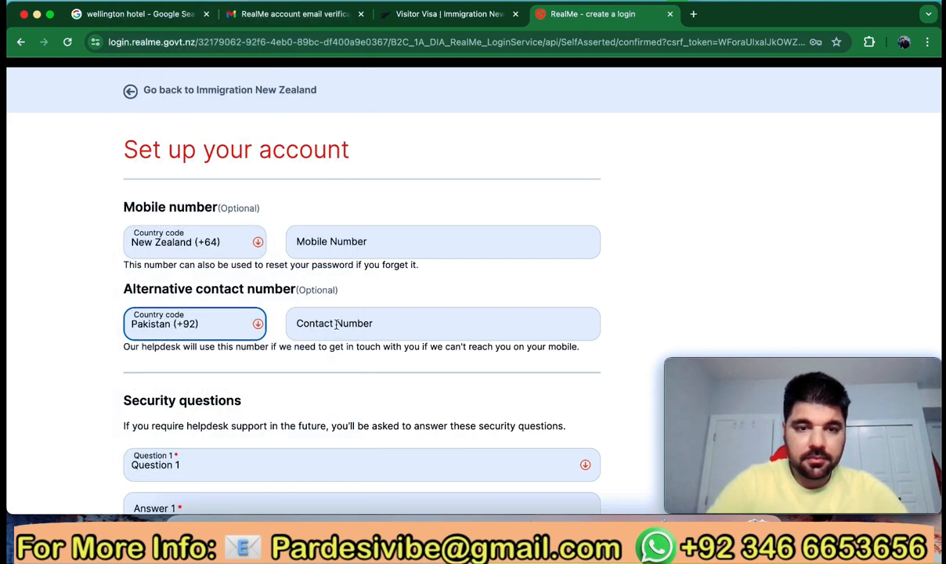
click(336, 324)
text(12345)
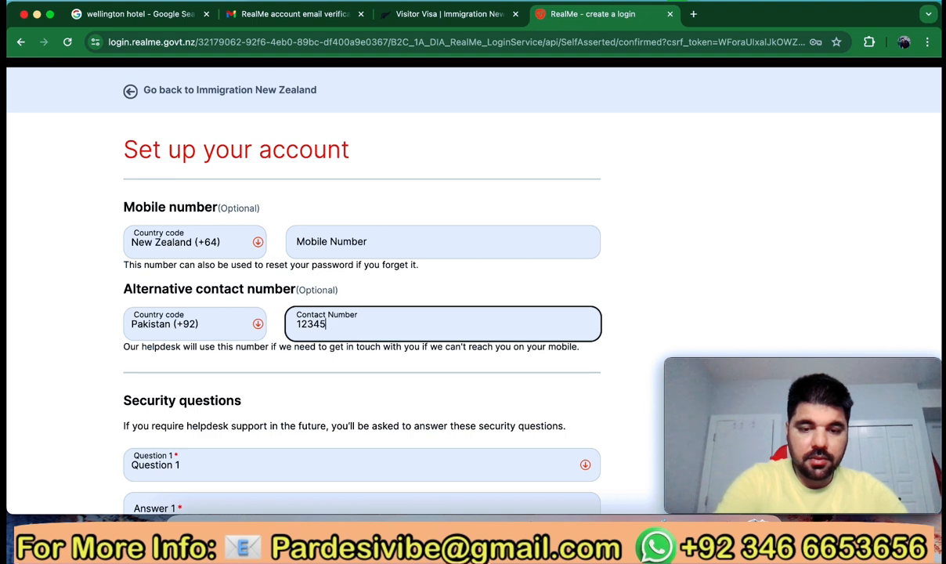
text(678)
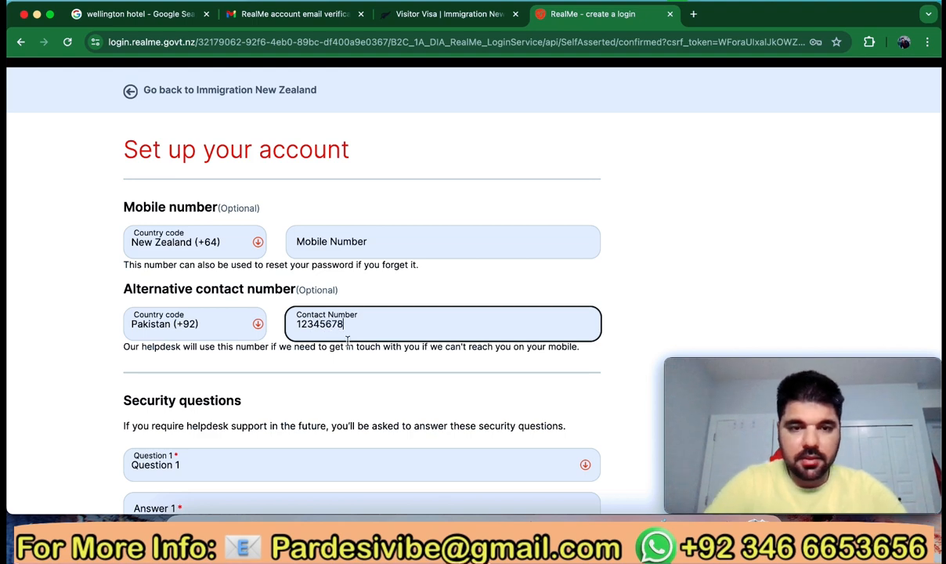
scroll(327, 382, down, 3)
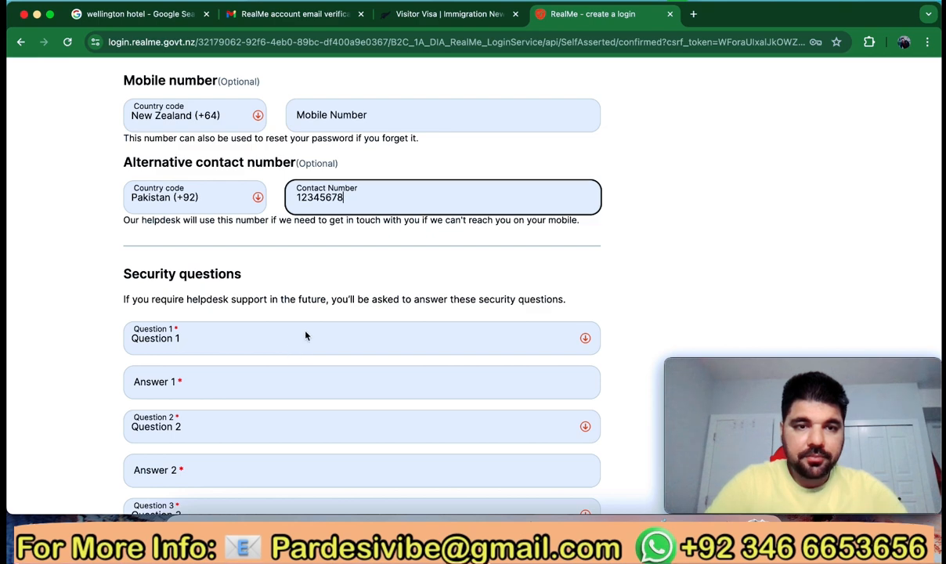
Choose the oldest child's middle name as security question 1 and answer it
click(268, 349)
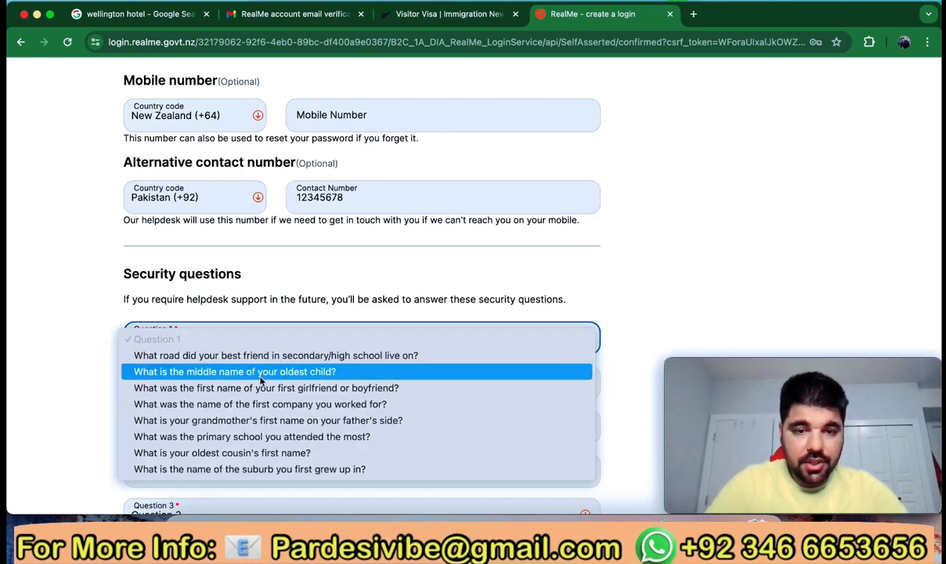
click(262, 380)
click(218, 384)
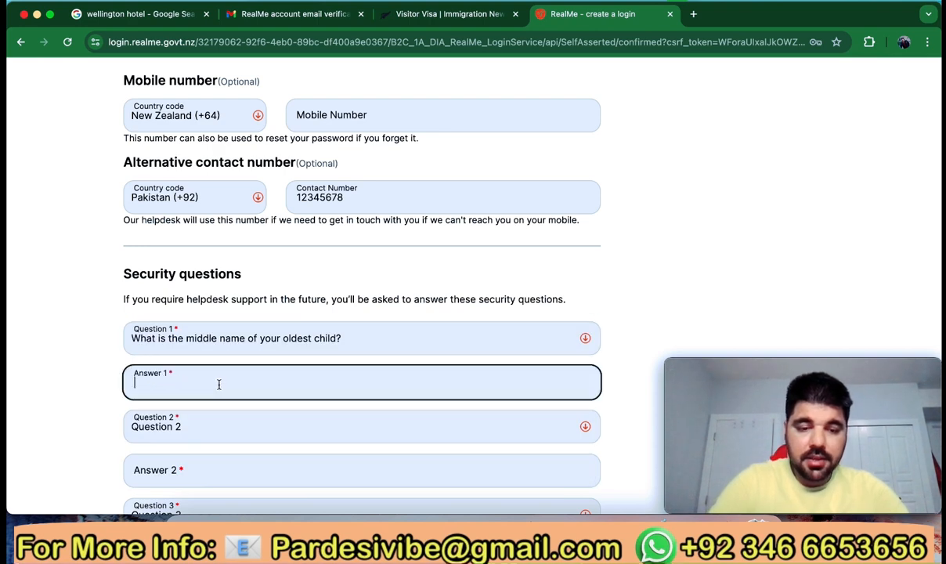
text(ali)
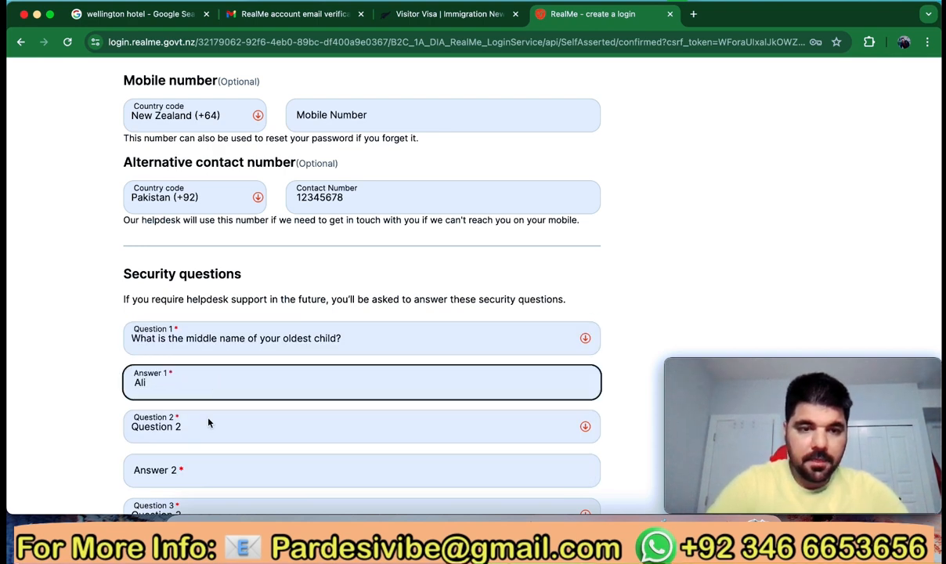
scroll(209, 423, down, 3)
Choose the first job after school as security question 2 and answer it
click(276, 316)
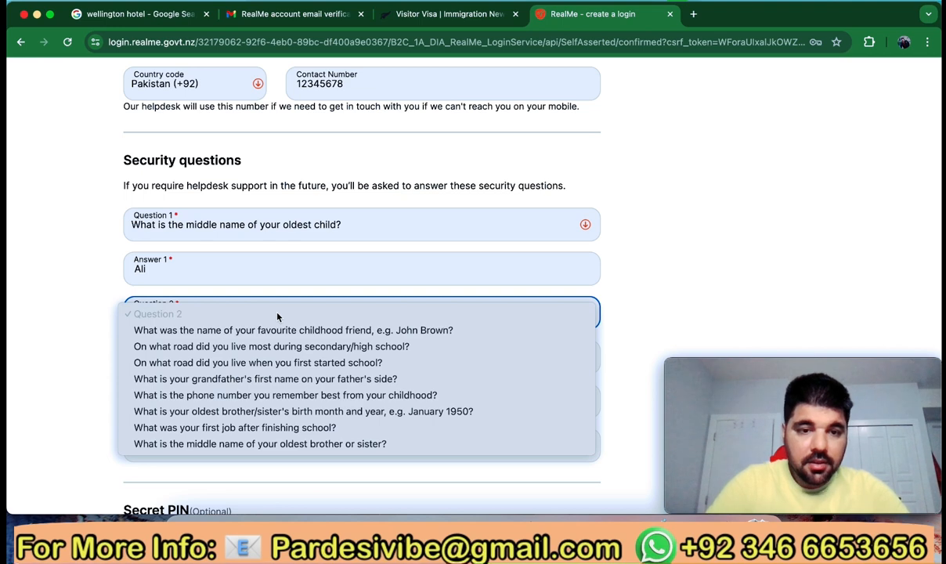
click(254, 430)
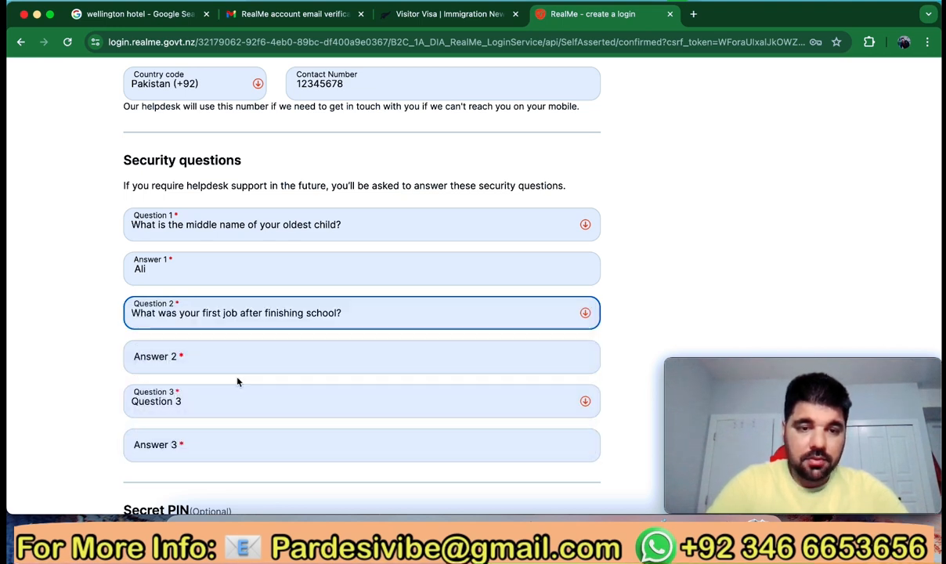
click(219, 358)
text(Landscaping)
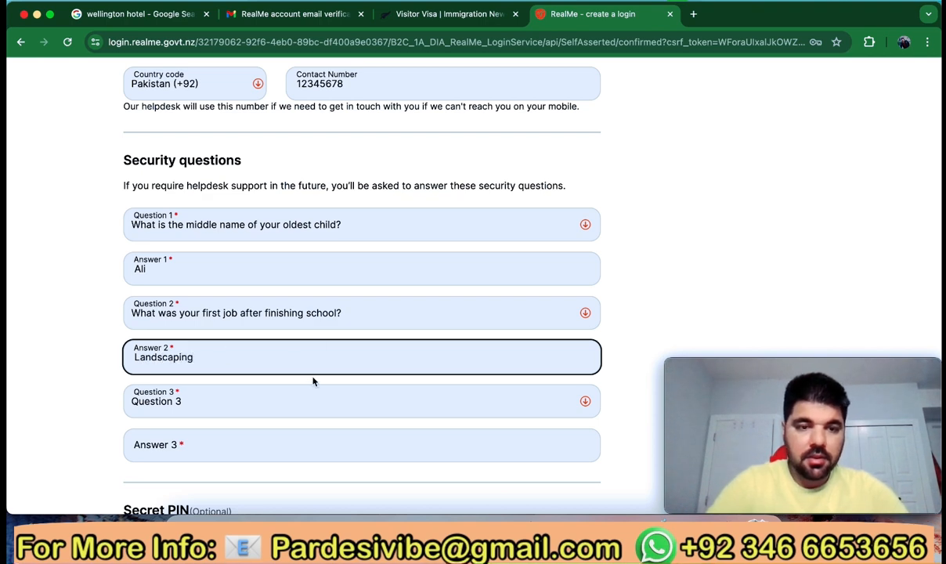
scroll(312, 382, down, 2)
Choose the favourite childhood place as security question 3 and answer it
click(299, 323)
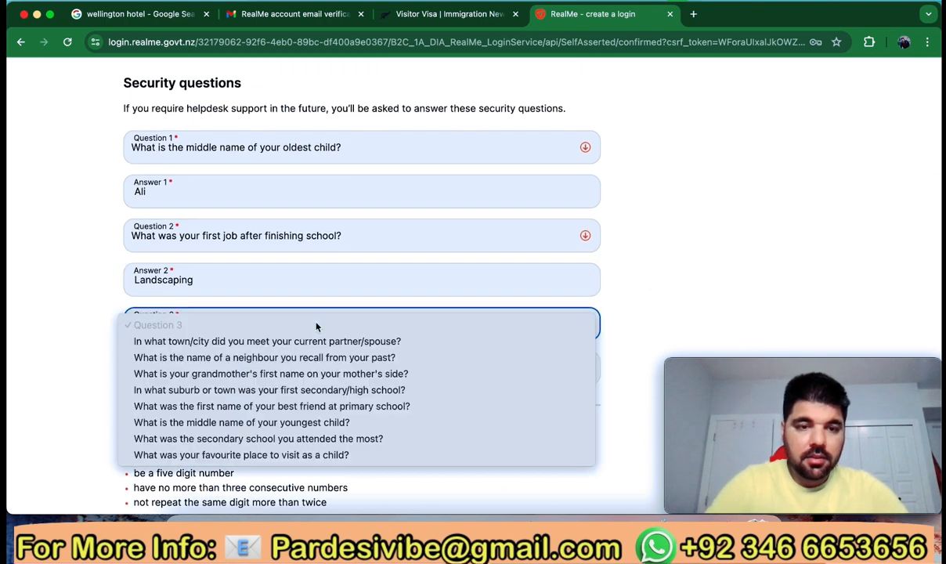
click(283, 460)
click(240, 369)
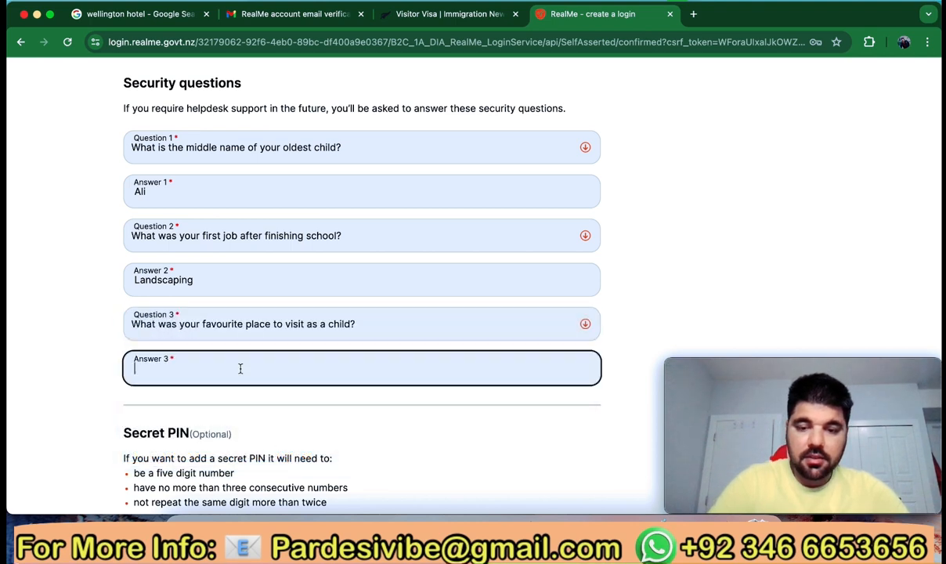
text(Swat)
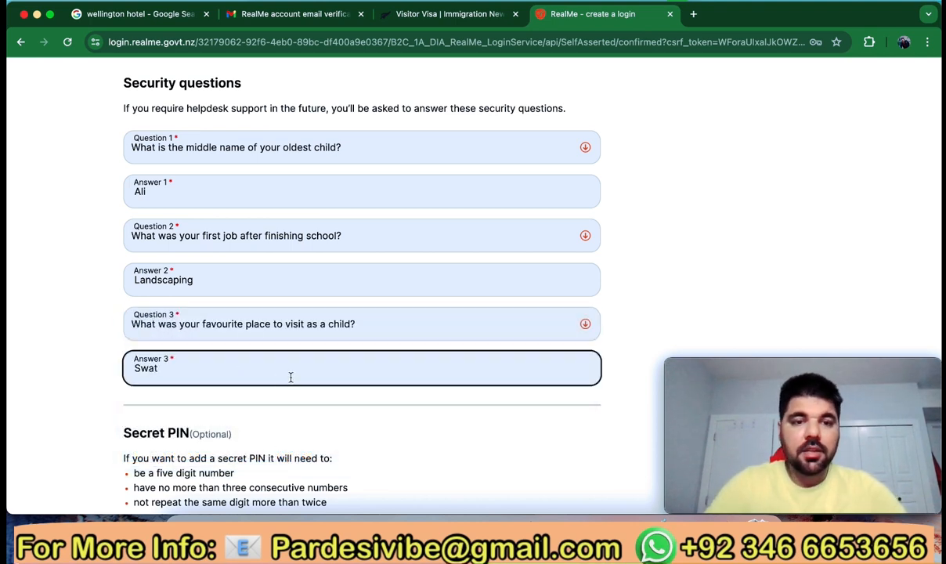
scroll(321, 391, down, 3)
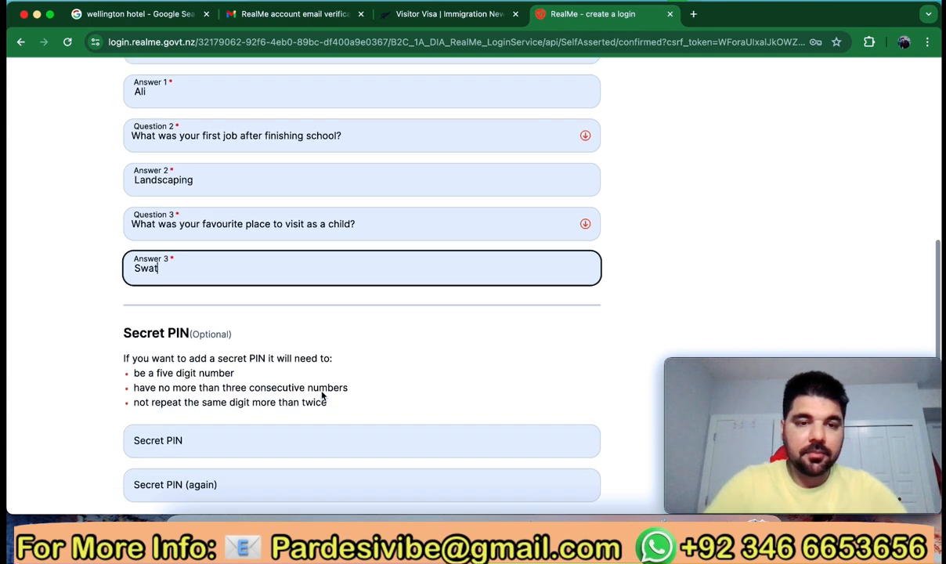
scroll(261, 393, down, 1)
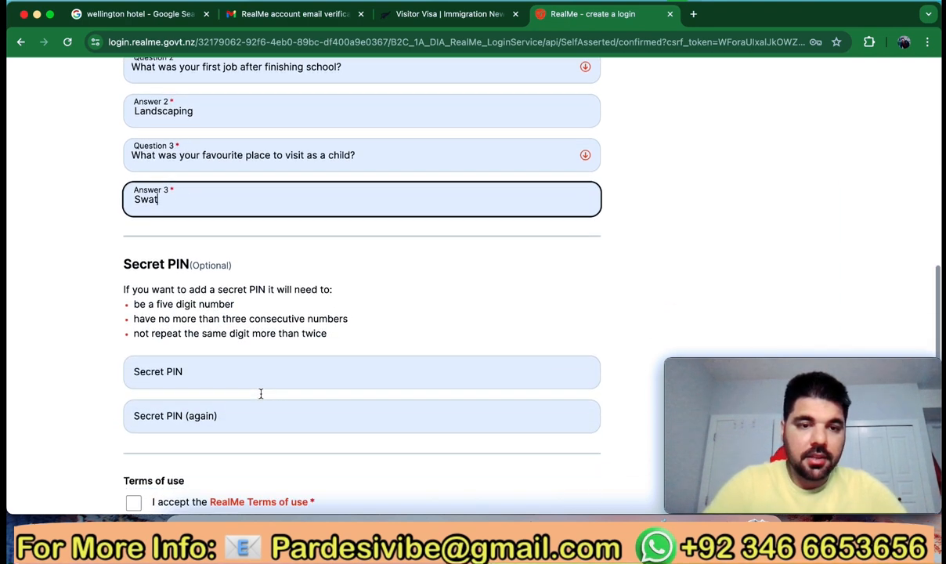
Enter a five-digit secret PIN and repeat it in the confirmation field
click(223, 378)
text(123)
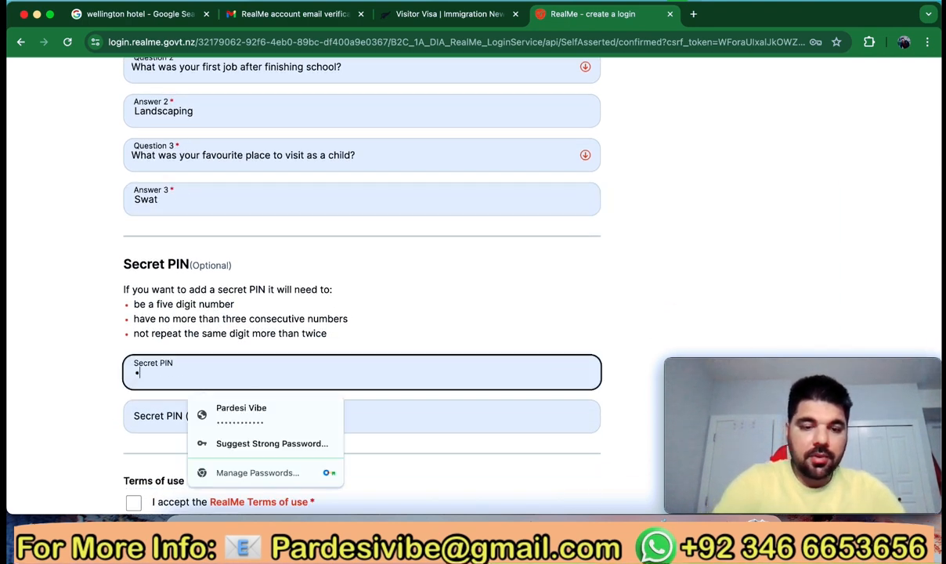
text(4)
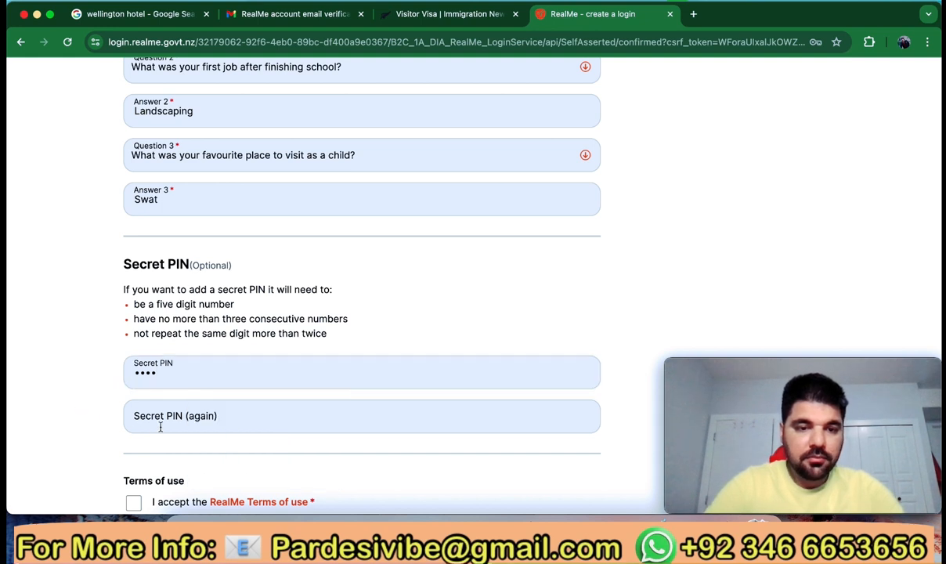
click(160, 425)
text(1)
text(•)
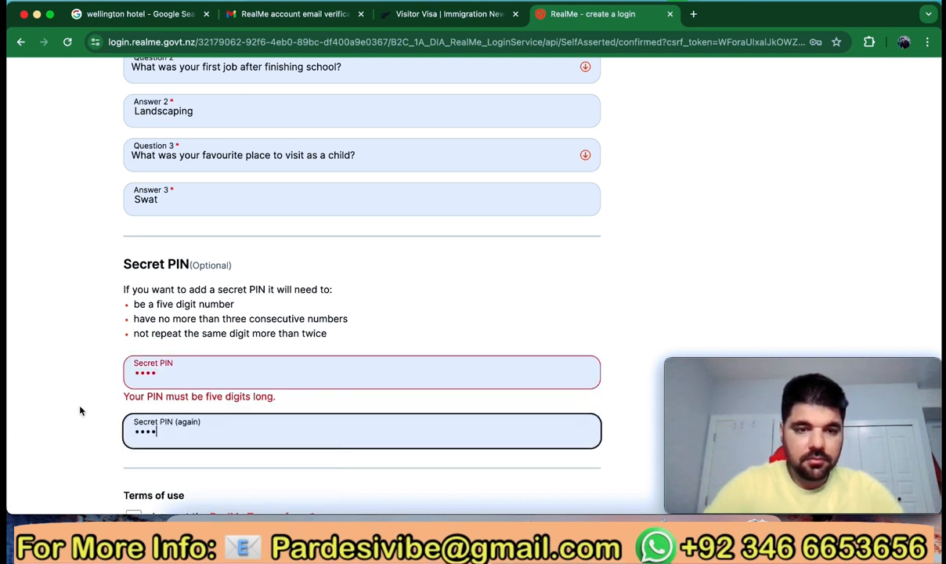
click(55, 389)
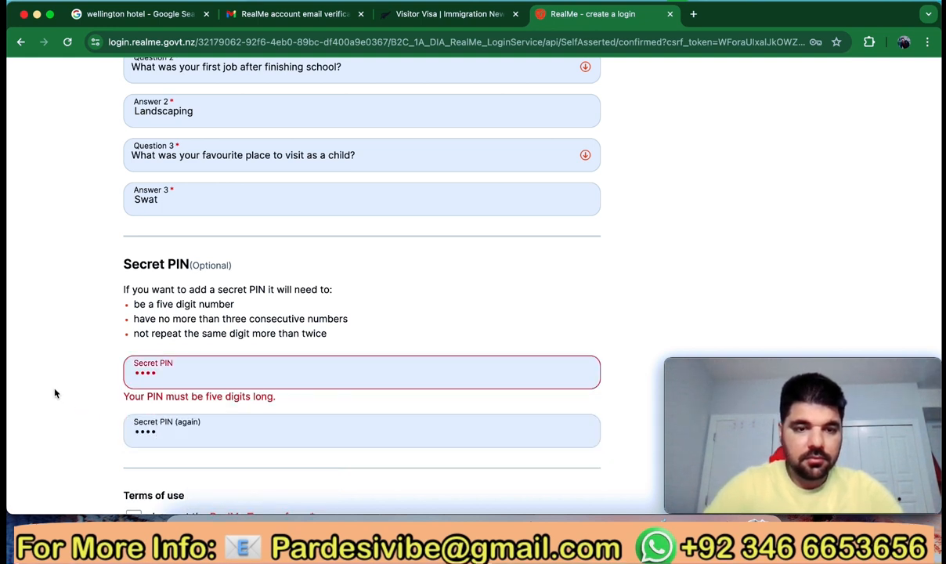
click(174, 377)
text(•)
click(173, 423)
text(•)
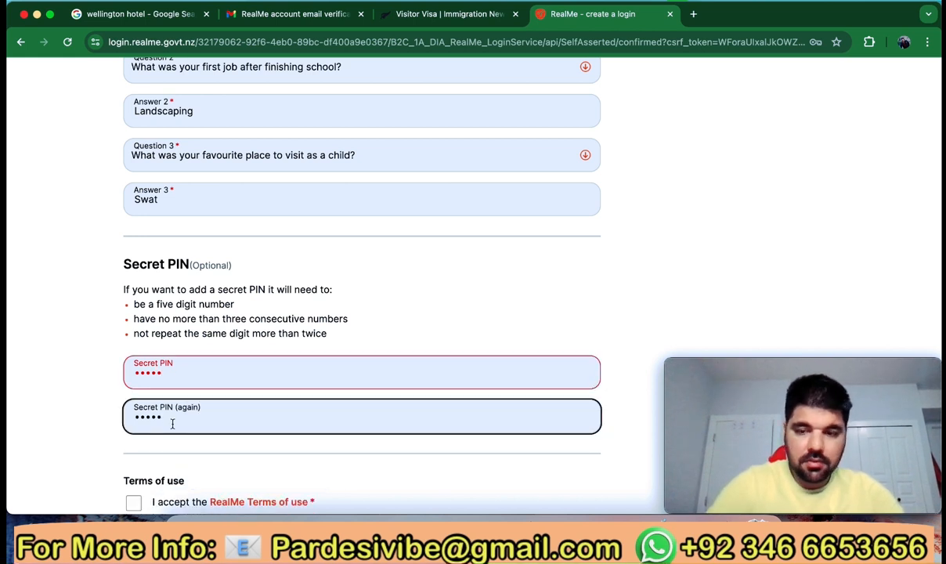
key(BackSpace)
key(BackSpace)
key(BackSpace)
key(BackSpace)
key(BackSpace)
text(•)
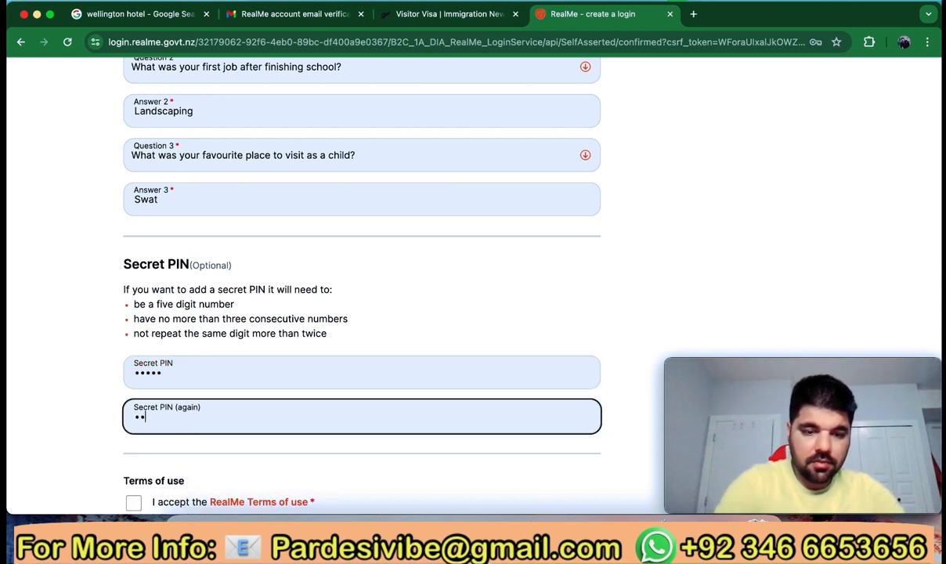
text(••••)
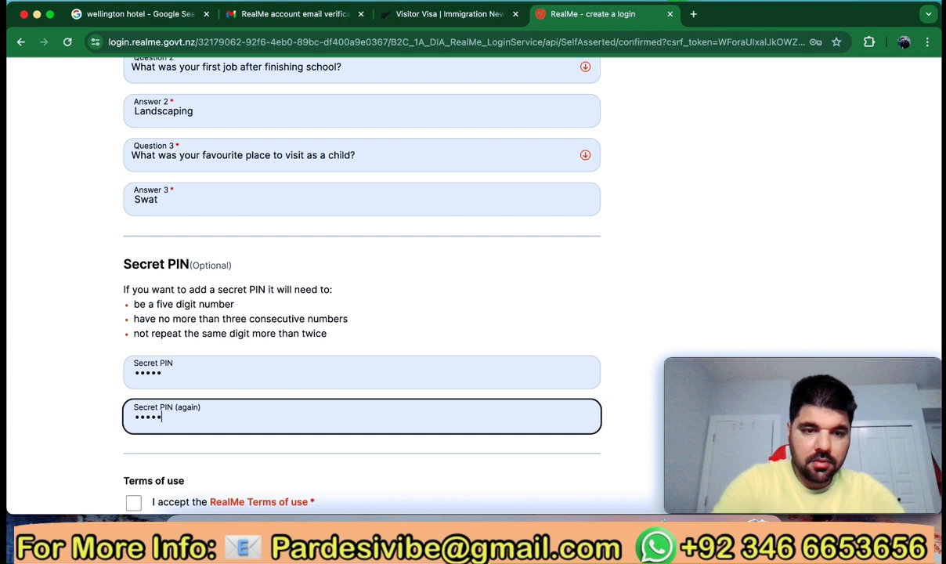
click(106, 438)
Accept the RealMe terms of use, create the login, and save the password in the browser
scroll(120, 432, down, 1)
scroll(129, 421, down, 3)
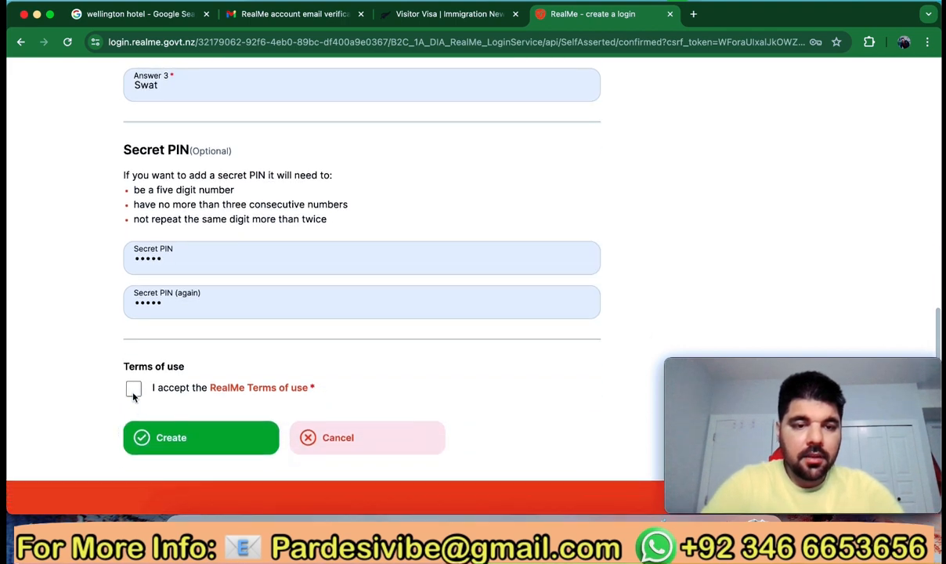
scroll(135, 397, down, 1)
click(135, 361)
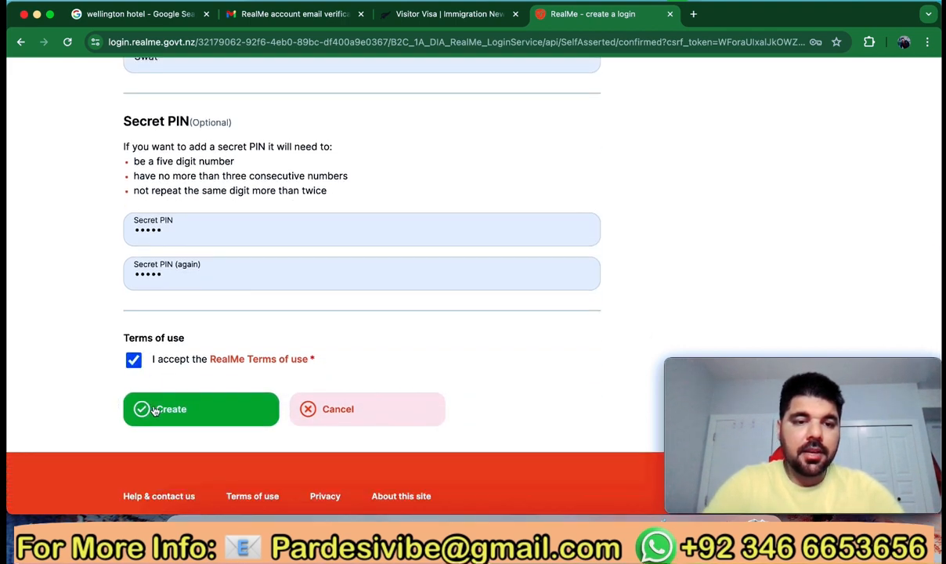
click(173, 406)
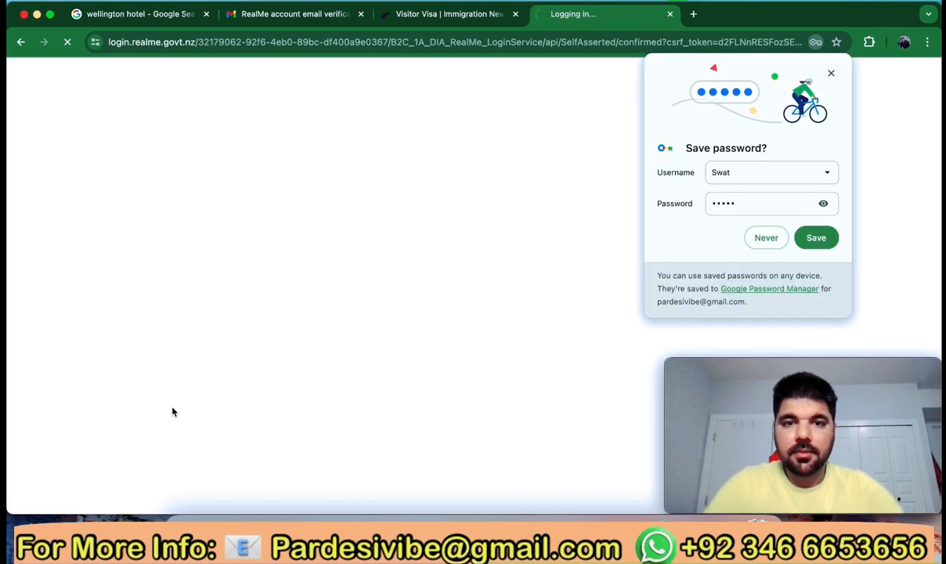
click(816, 237)
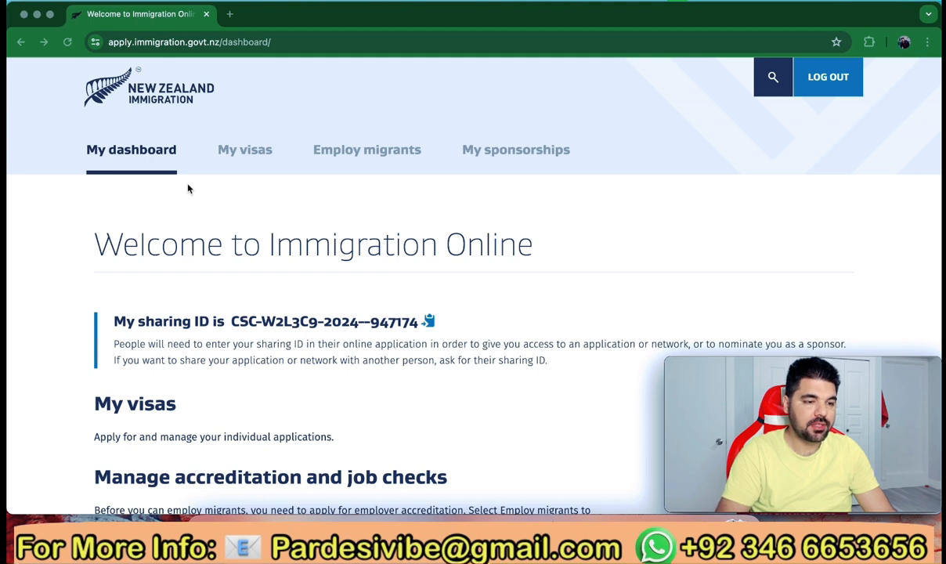
Go to My Visas on the dashboard and start a new visa application
scroll(256, 271, down, 5)
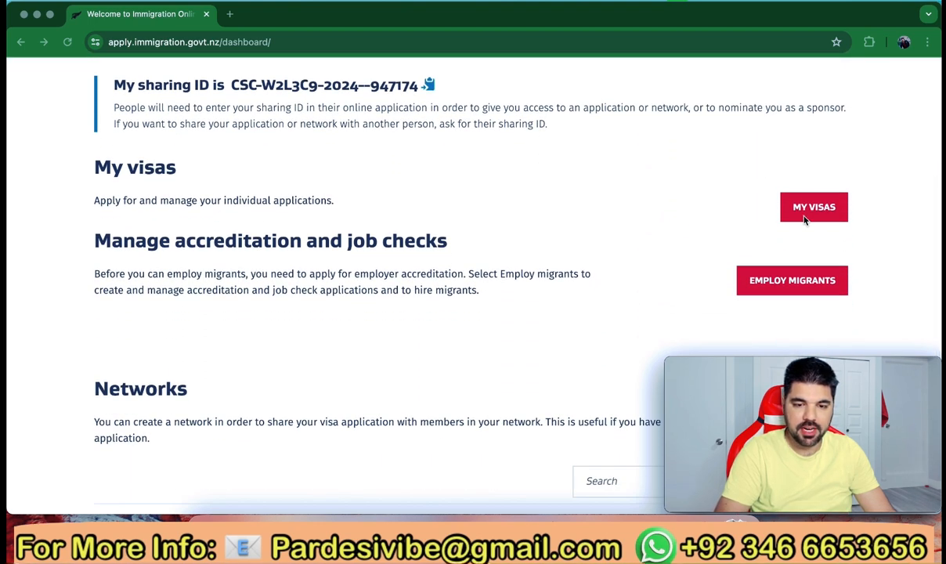
click(819, 206)
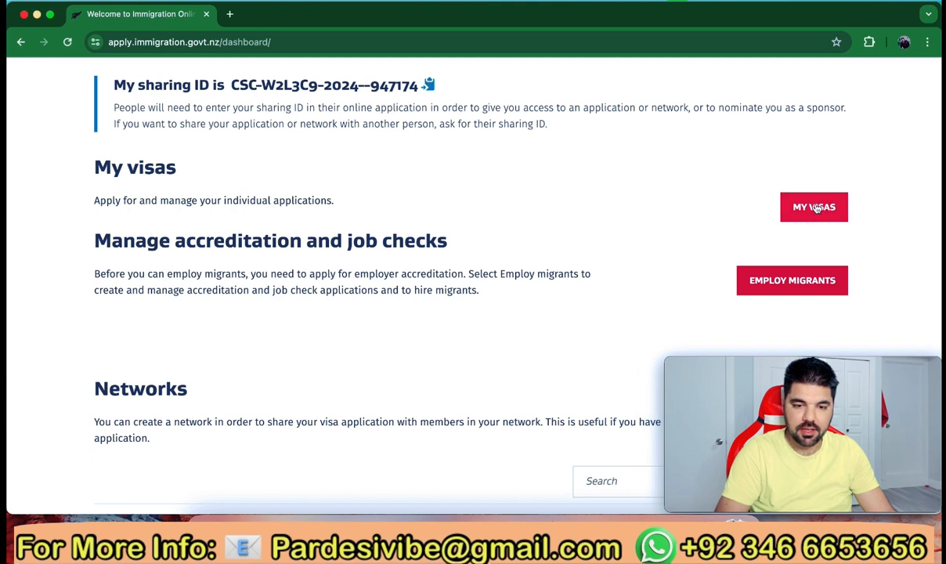
click(813, 209)
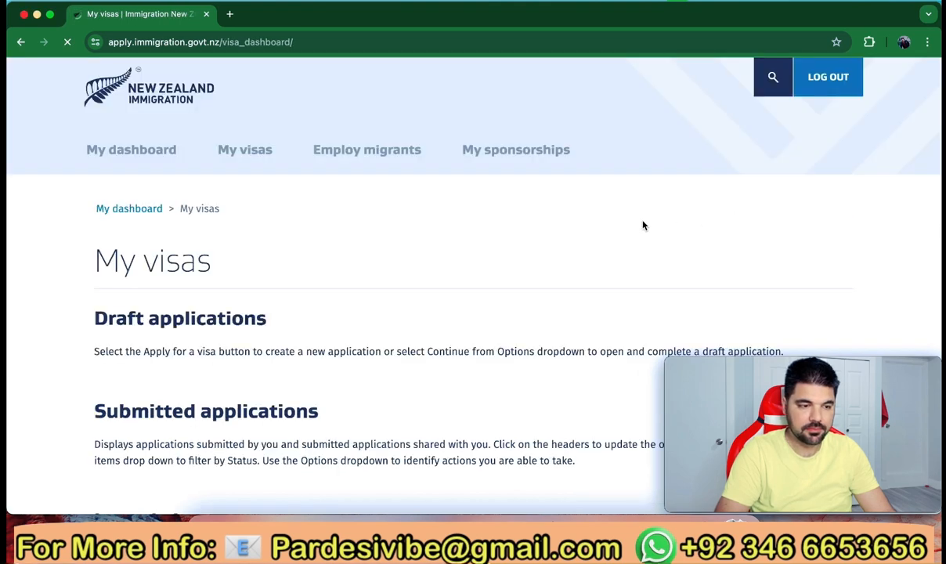
scroll(518, 317, down, 3)
scroll(518, 317, down, 2)
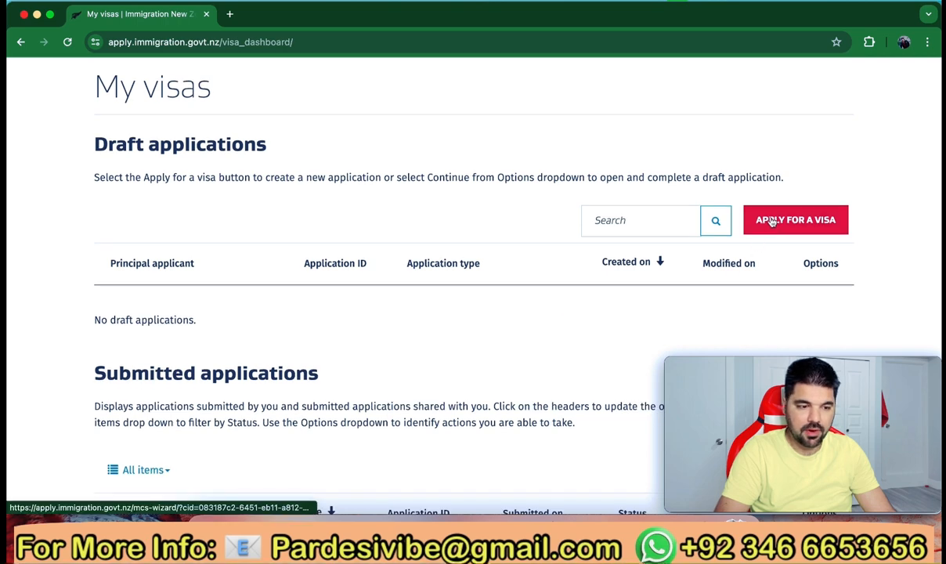
click(781, 220)
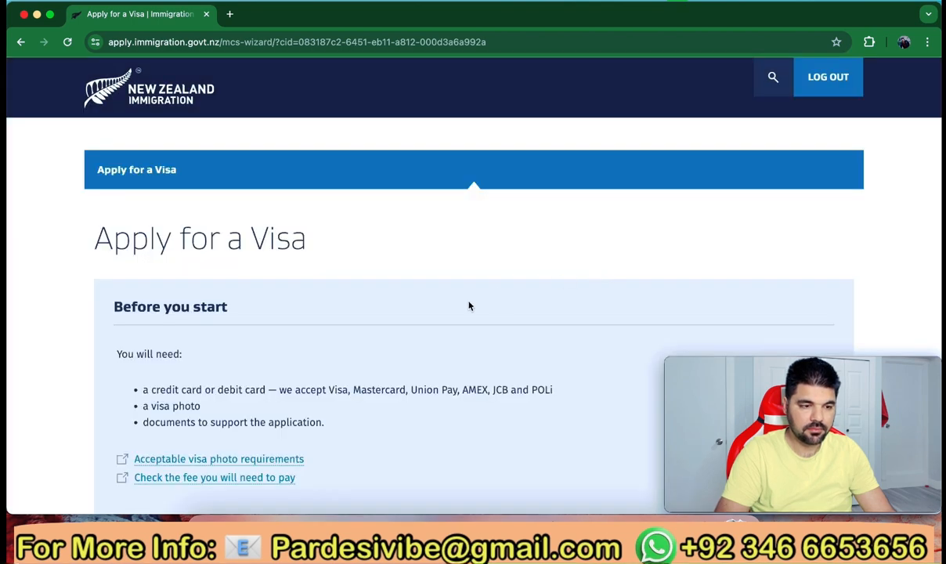
Choose a Temporary visa, confirm you are outside New Zealand, and pick the Visitor visa type
scroll(469, 306, down, 5)
scroll(469, 306, down, 5)
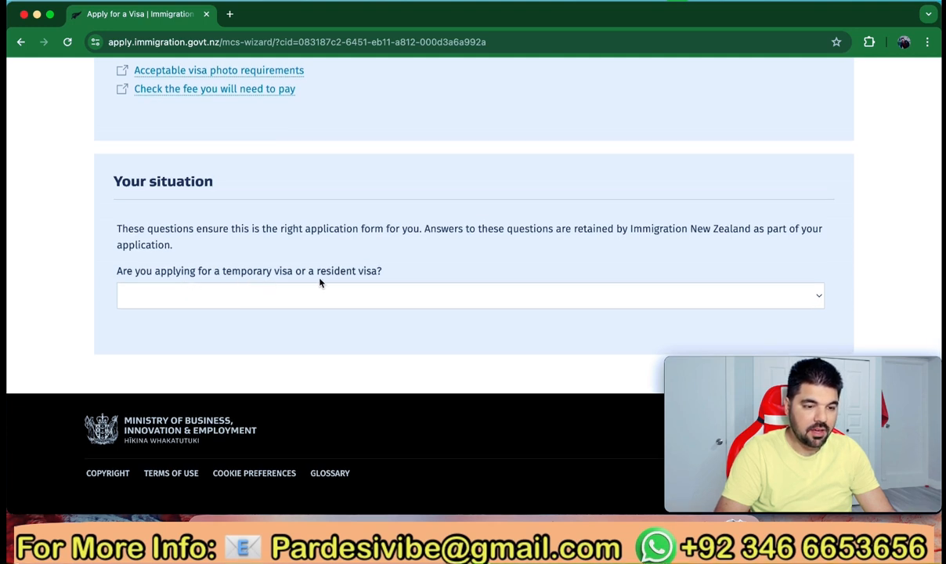
click(407, 293)
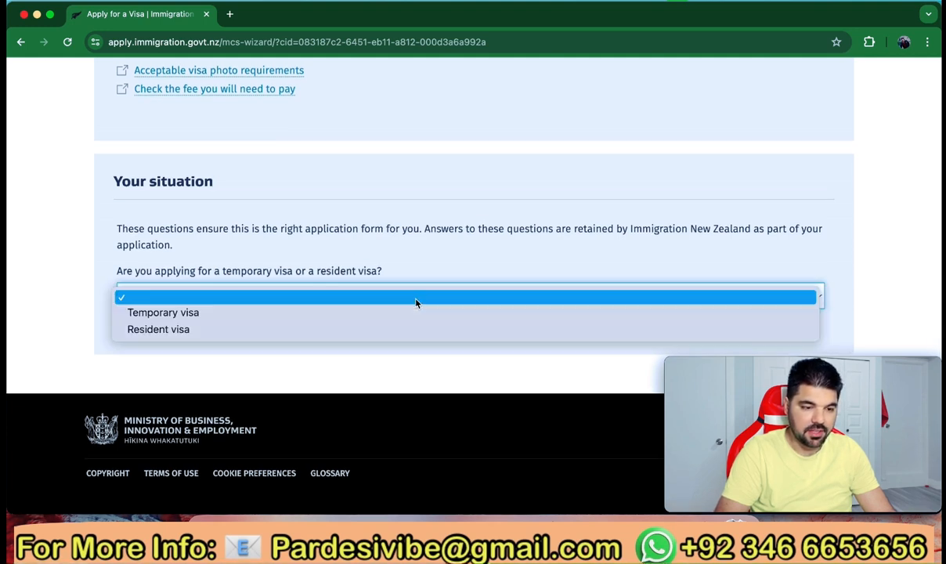
click(361, 313)
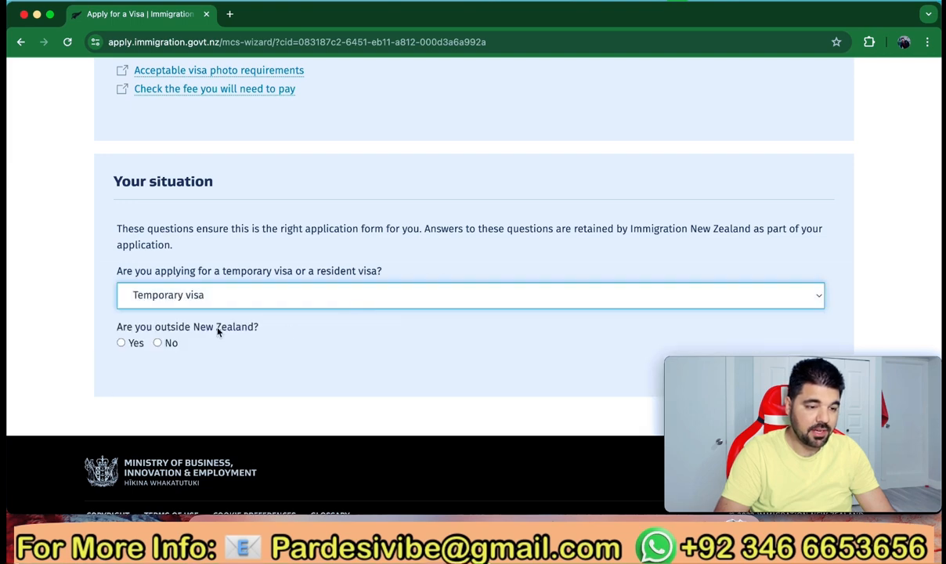
scroll(218, 332, down, 1)
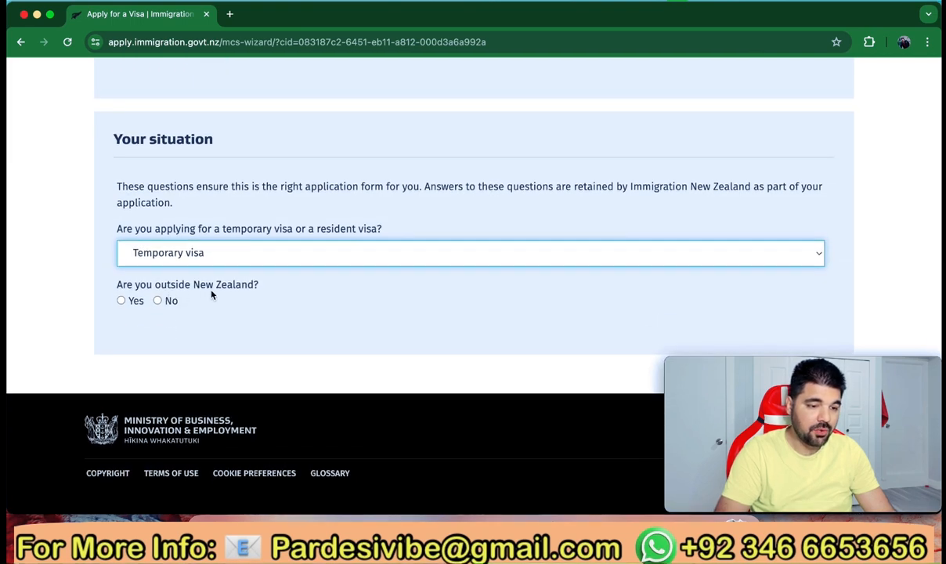
click(121, 301)
scroll(207, 321, down, 2)
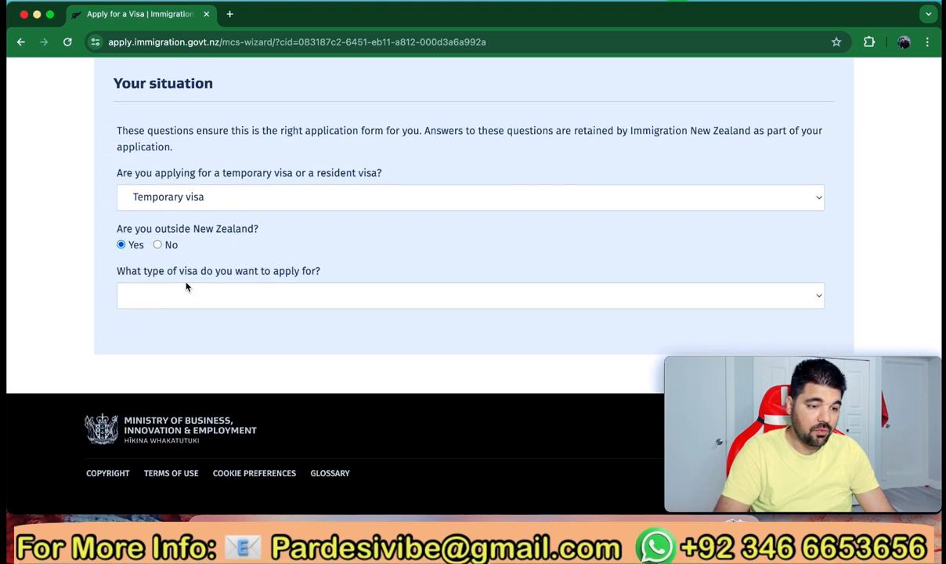
click(297, 295)
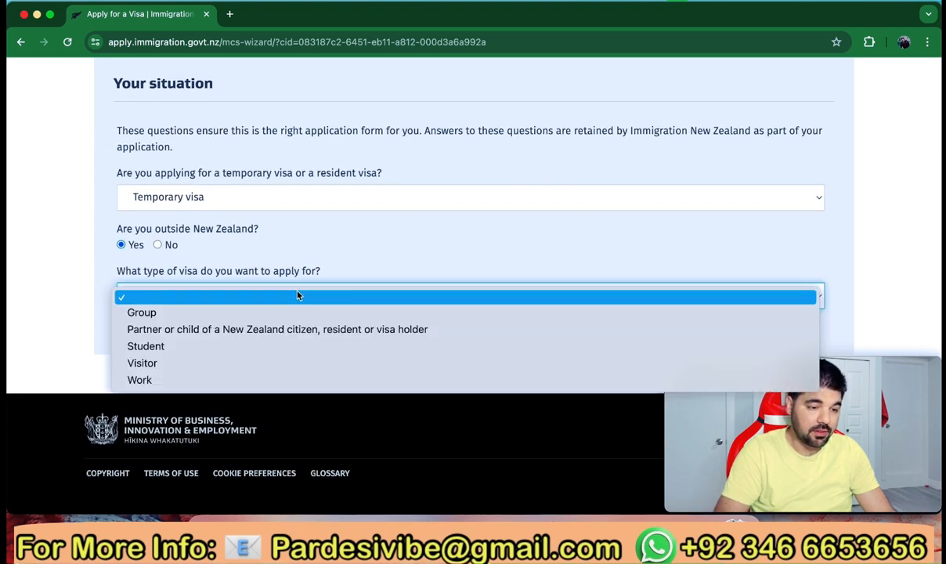
click(248, 363)
Answer No to visa waiver citizenship, set purpose to Tourism or Holiday, reason 'coming for a holiday'
scroll(247, 361, down, 3)
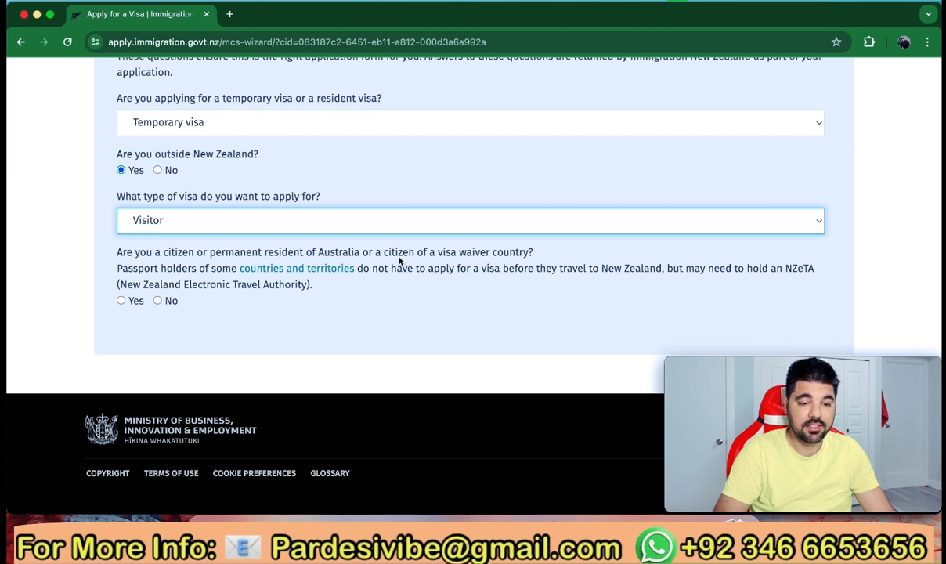
click(159, 302)
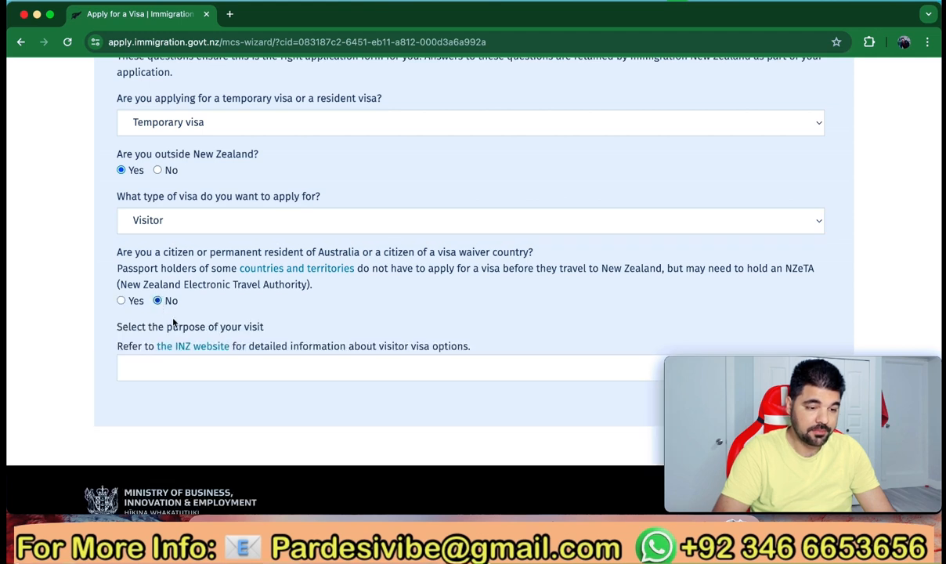
scroll(174, 321, down, 3)
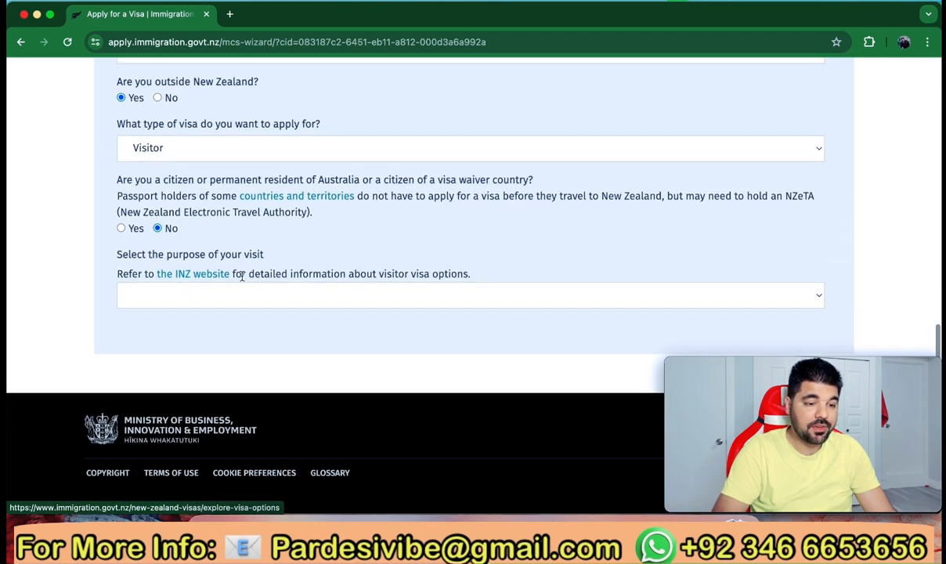
click(292, 302)
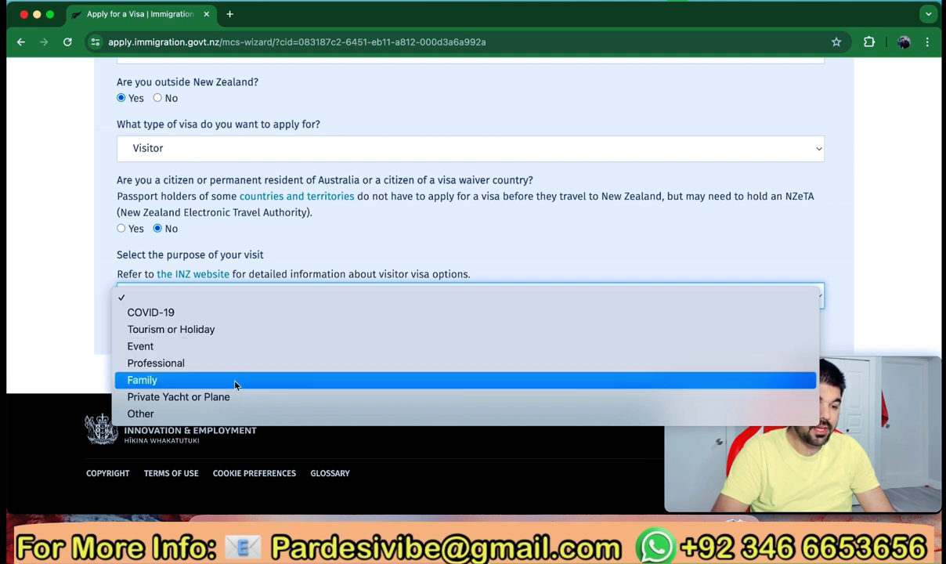
click(227, 332)
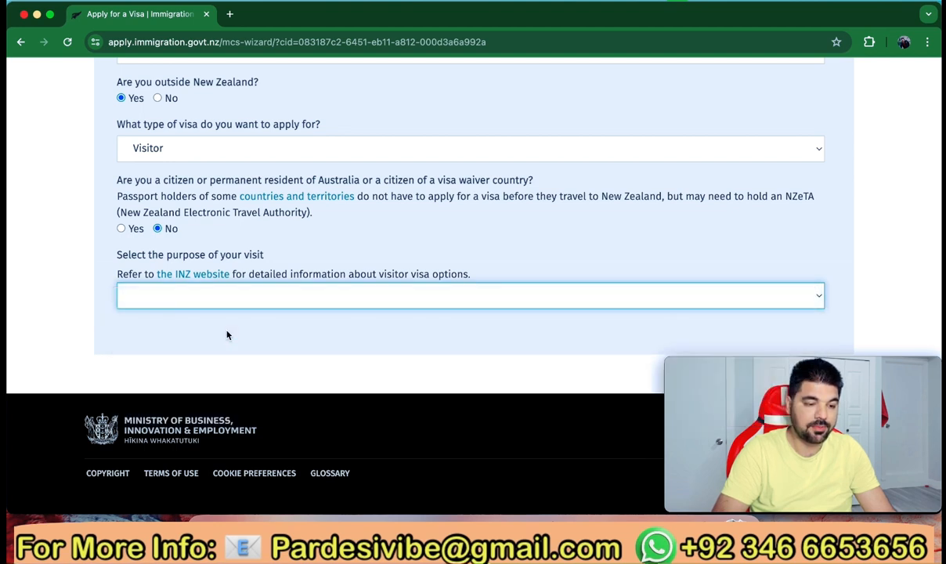
scroll(253, 327, down, 2)
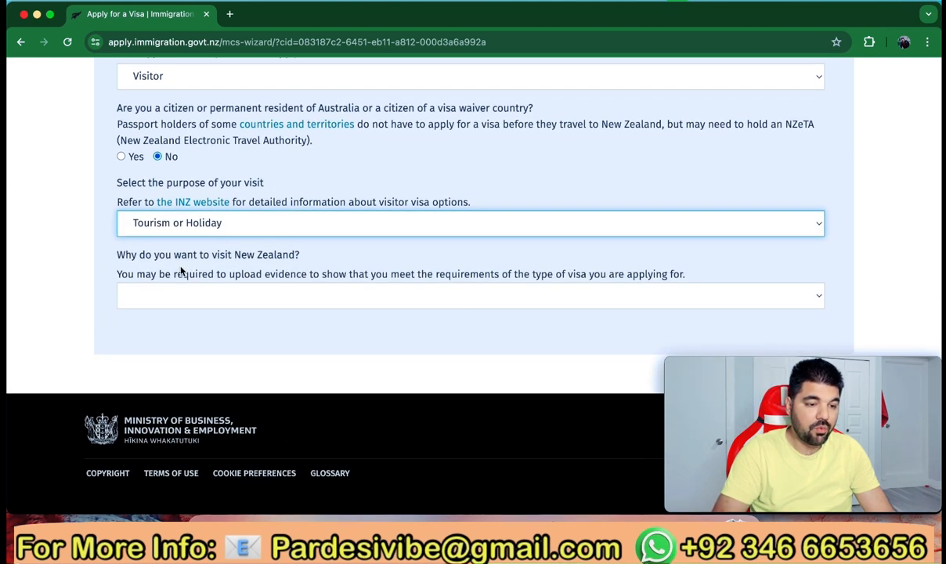
click(331, 303)
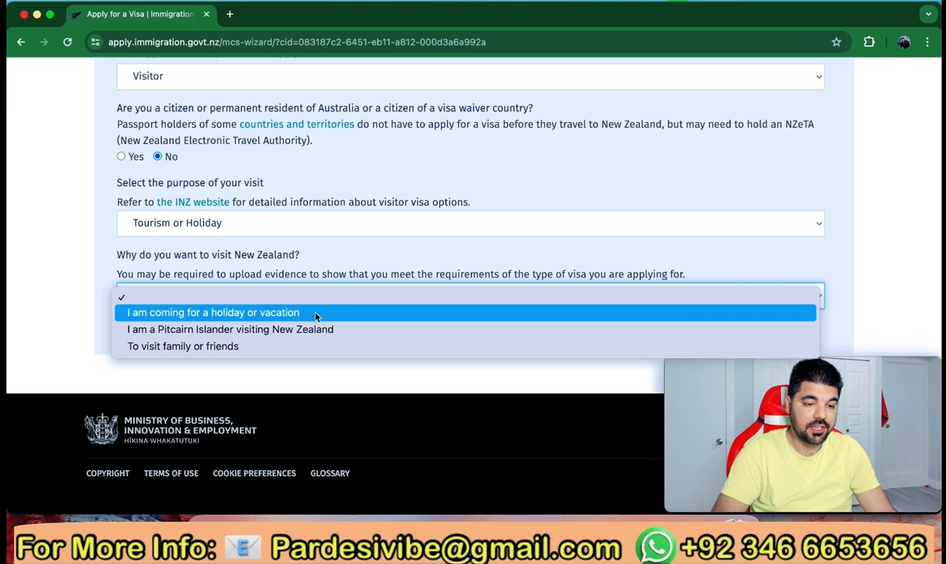
click(316, 316)
Start the General Visitor Visa application
scroll(315, 316, down, 5)
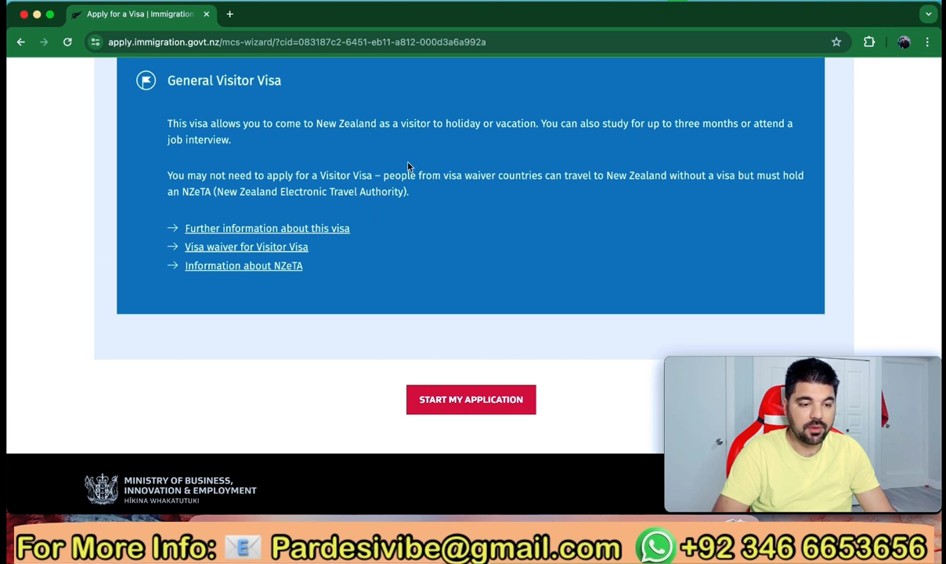
scroll(418, 270, down, 2)
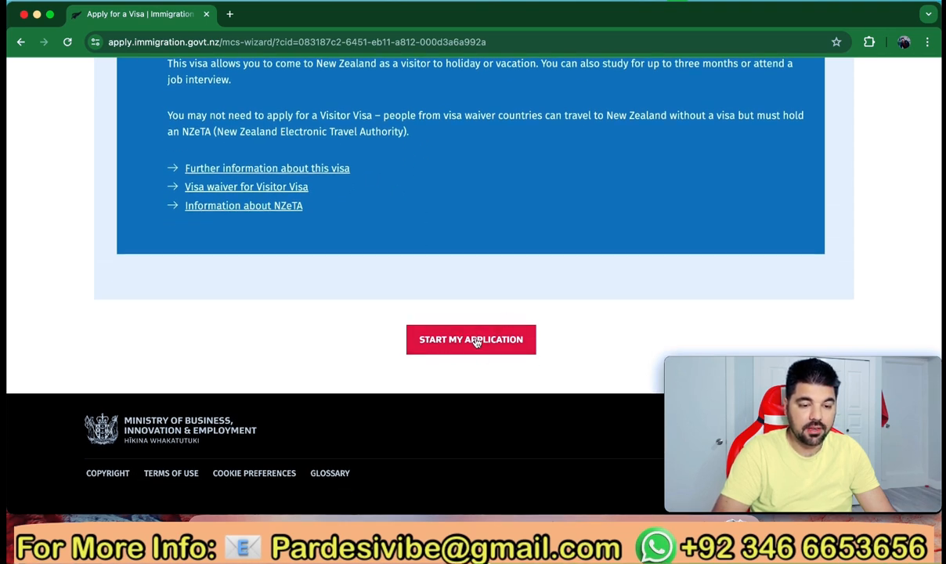
click(475, 340)
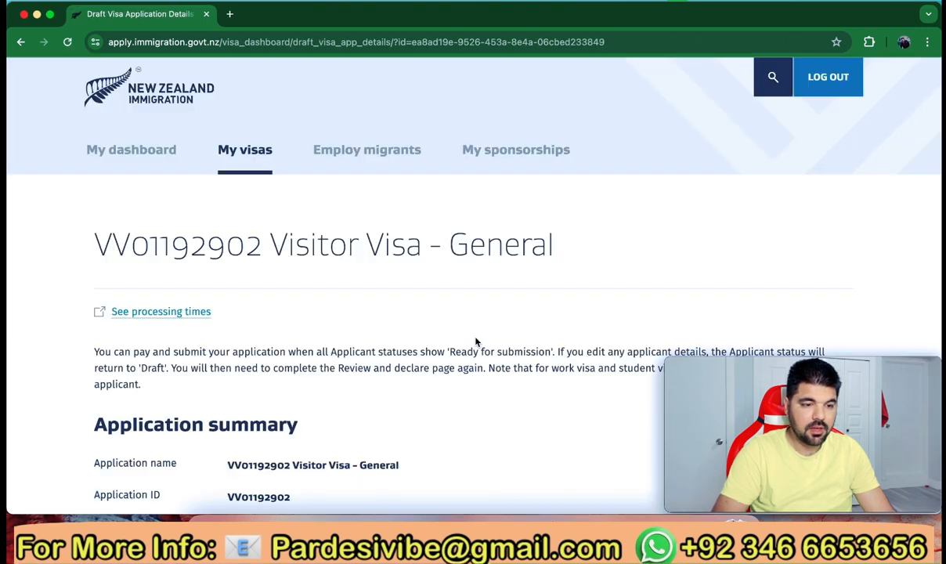
Scroll down the draft application to the Applicants table showing the Draft principal applicant
scroll(475, 341, down, 5)
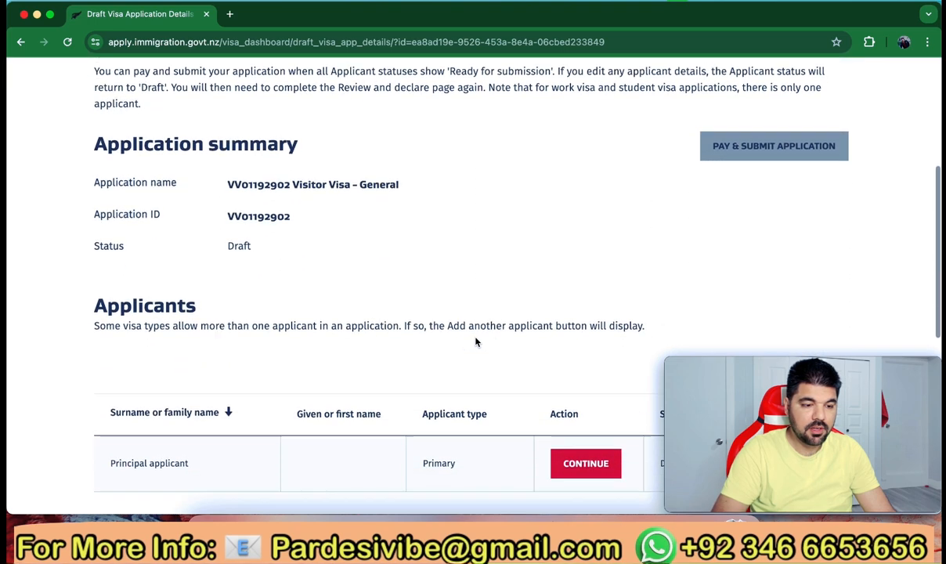
scroll(476, 342, down, 3)
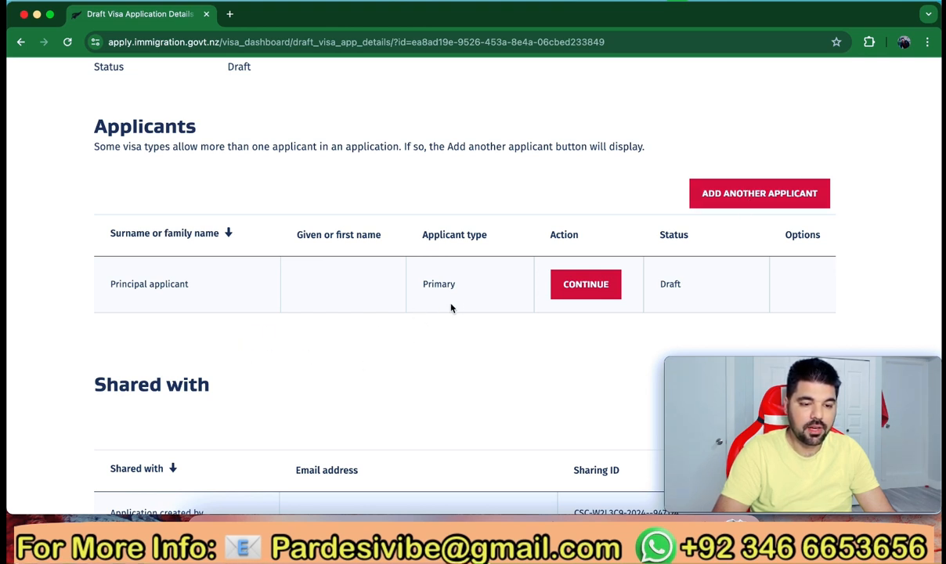
click(583, 288)
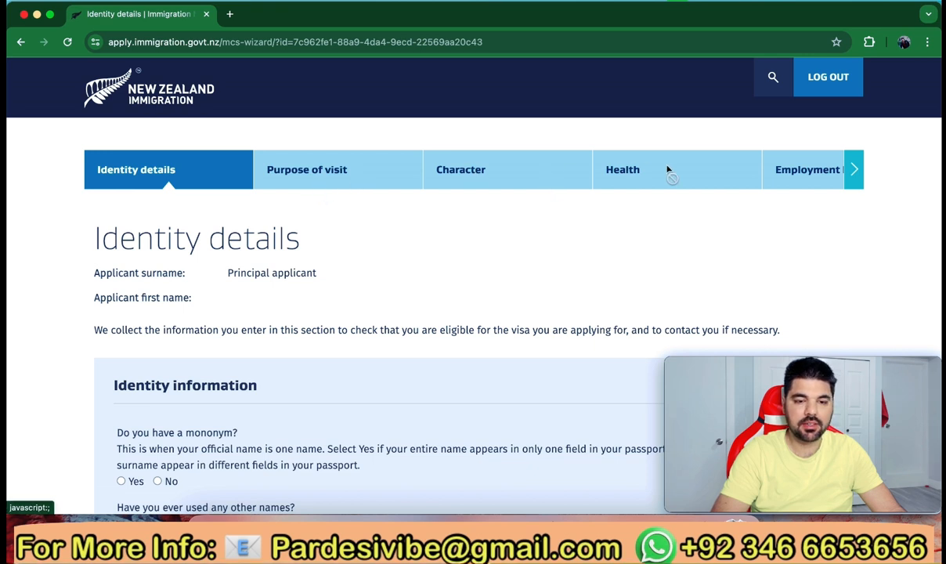
scroll(462, 237, down, 1)
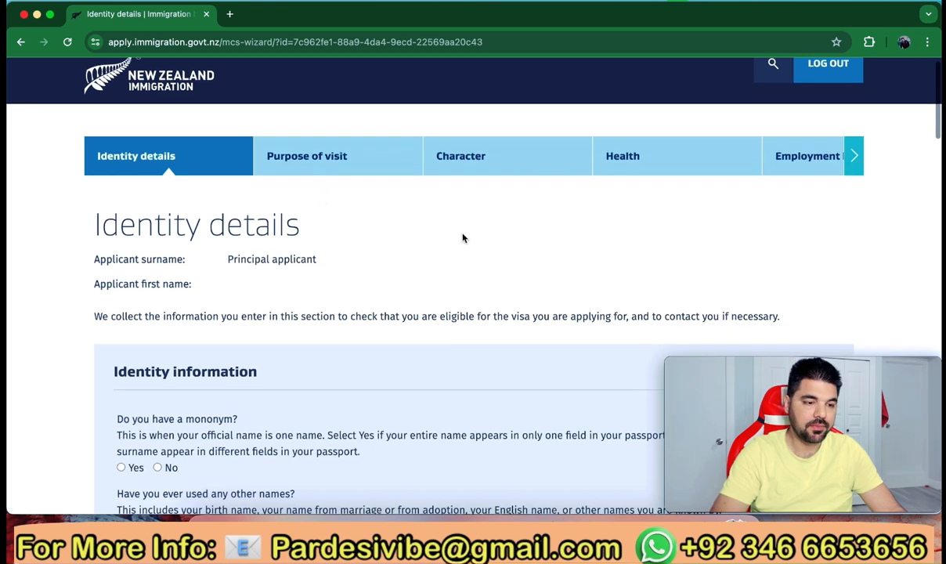
scroll(189, 233, down, 5)
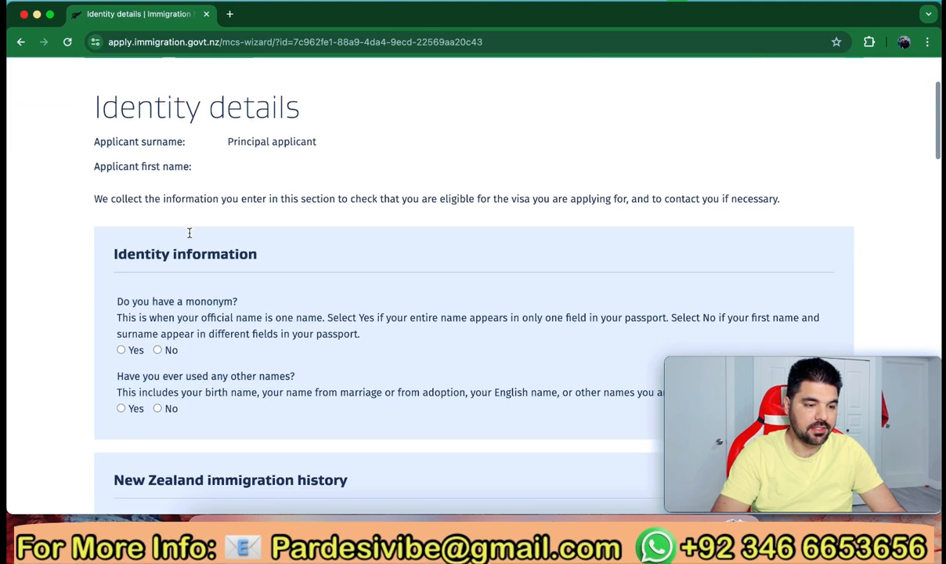
scroll(189, 233, down, 1)
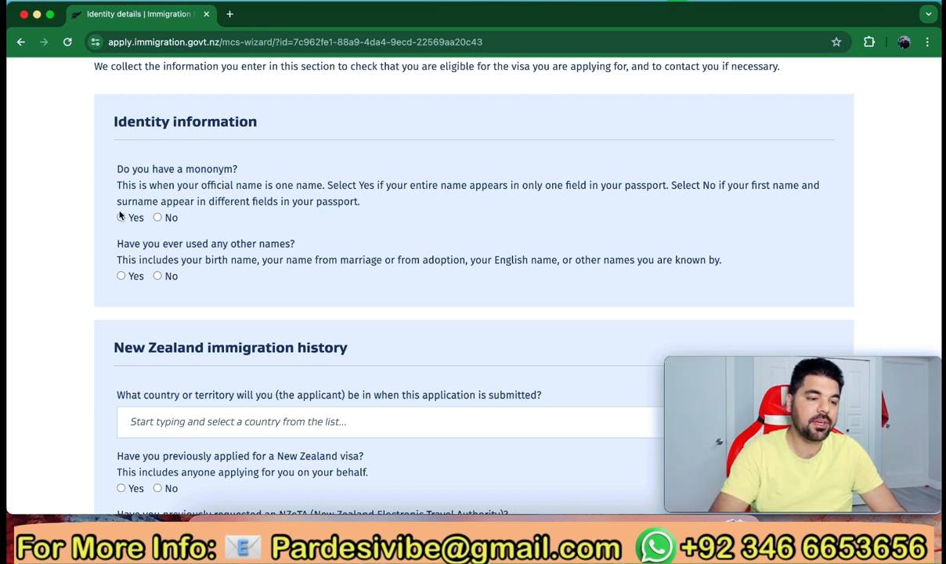
Answer No to the mononym question and enter the applicant's given name
click(158, 218)
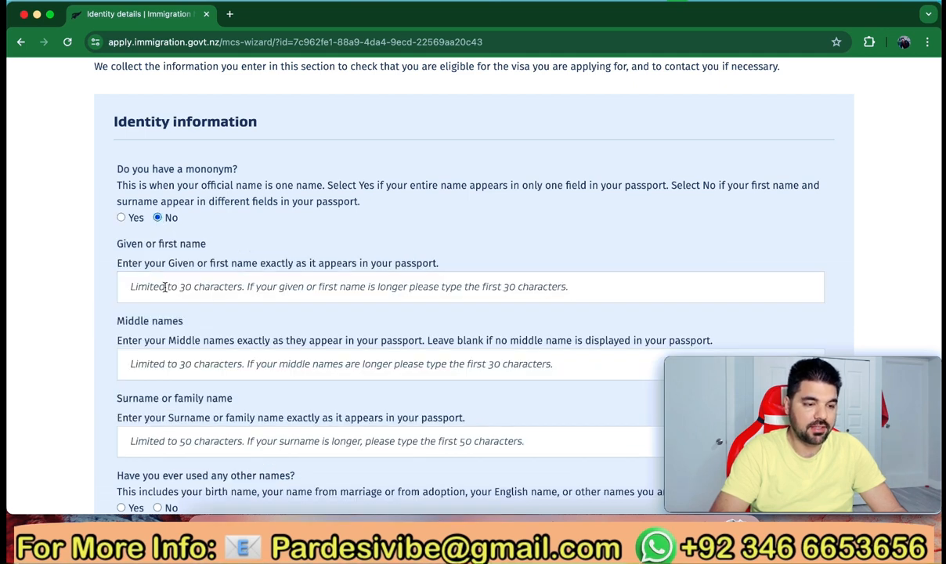
click(167, 287)
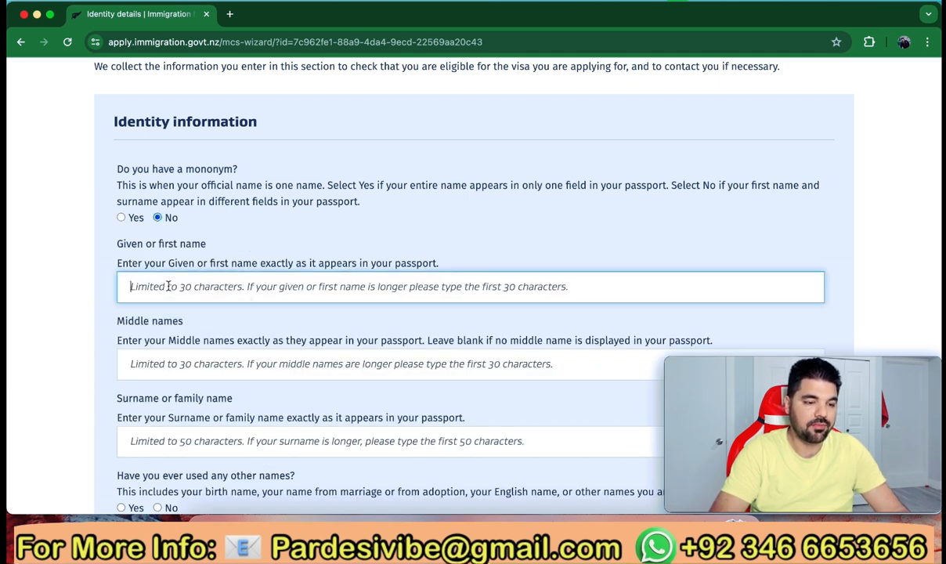
text(Pardesi)
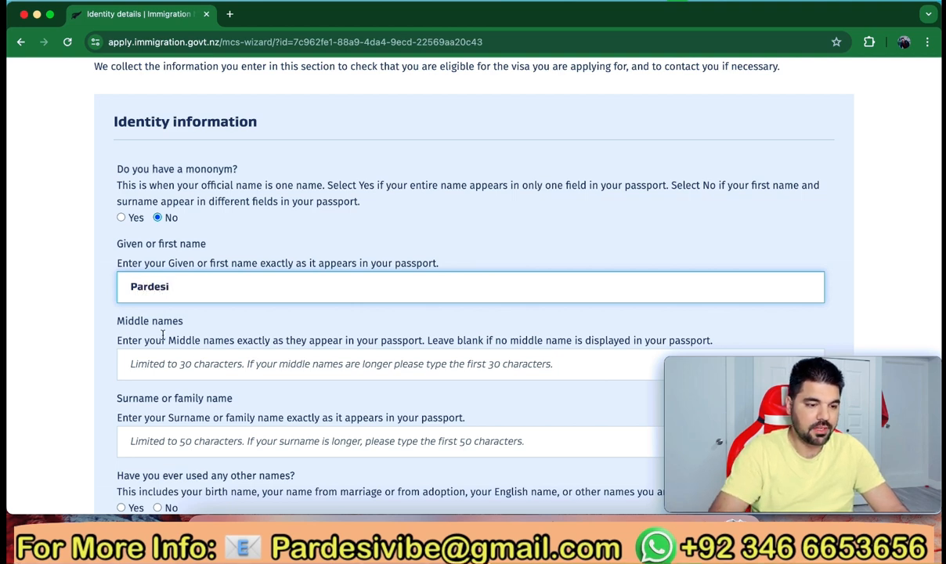
scroll(163, 333, down, 3)
scroll(154, 273, down, 1)
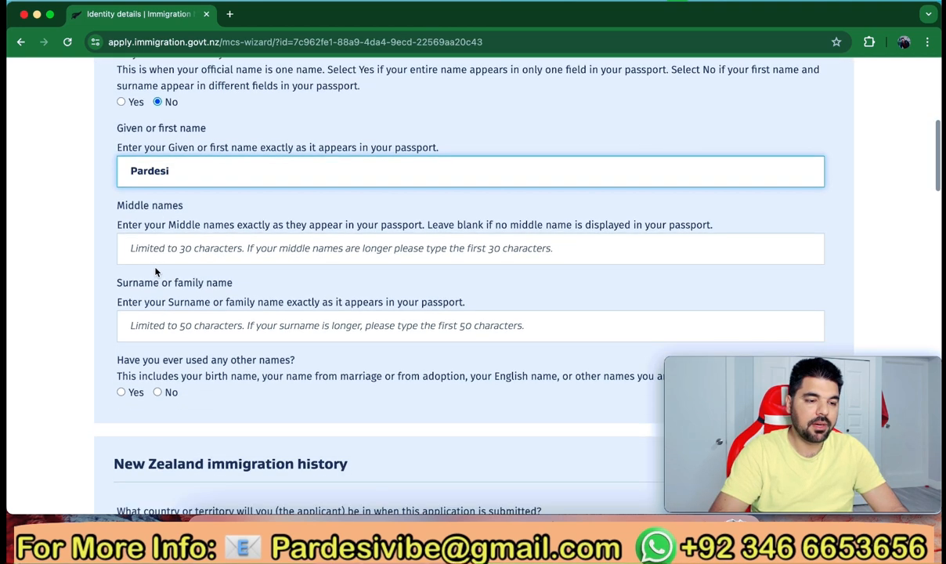
Enter the applicant's surname and answer No to having used other names
click(172, 328)
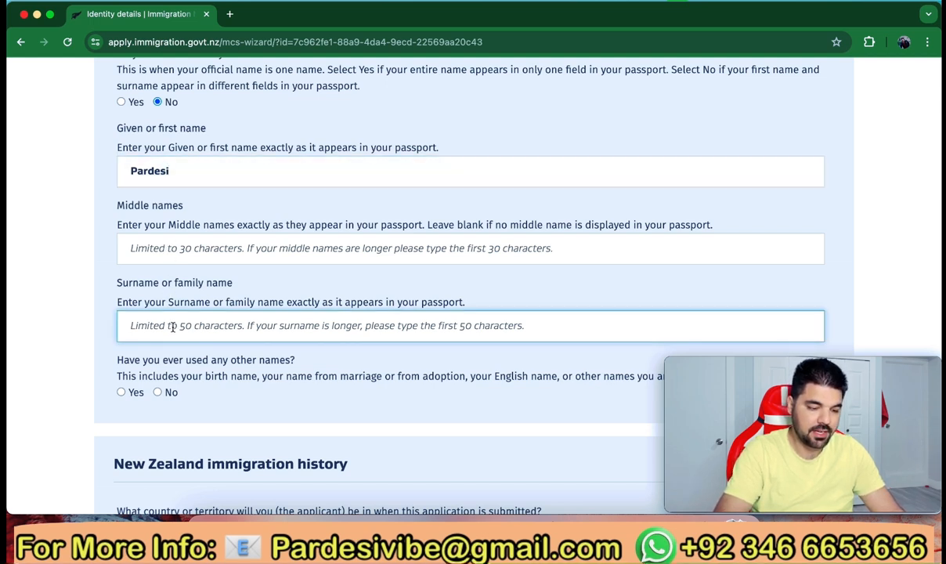
text(Vi)
text(be)
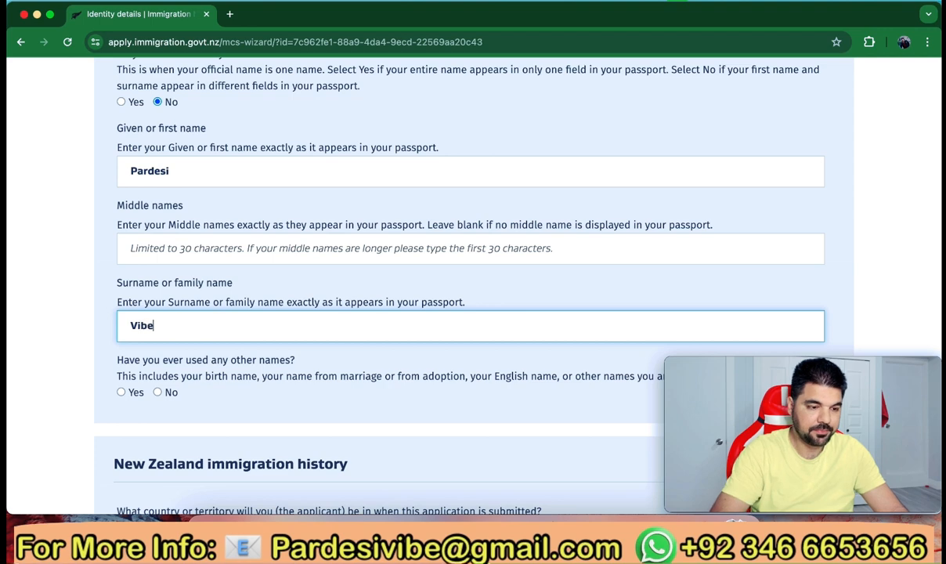
scroll(208, 336, down, 4)
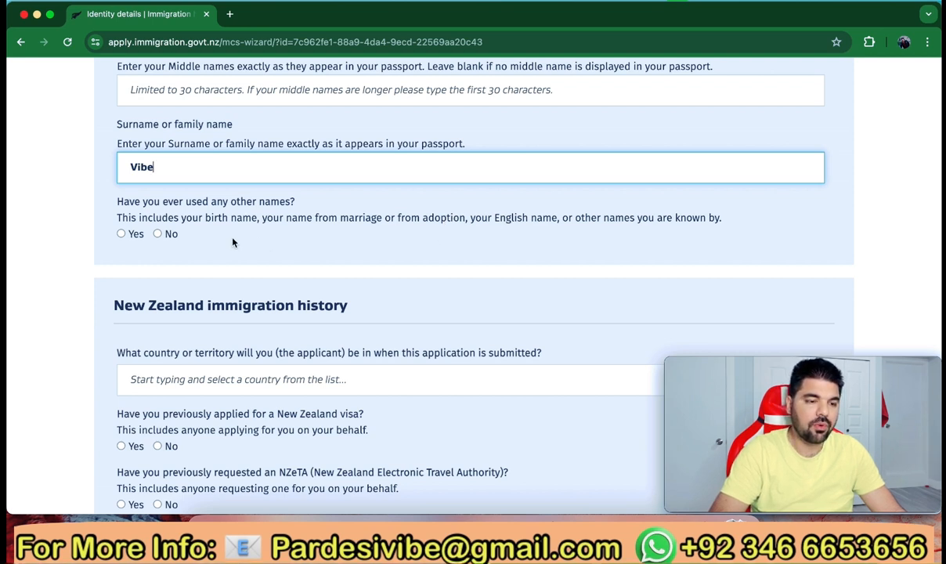
click(157, 235)
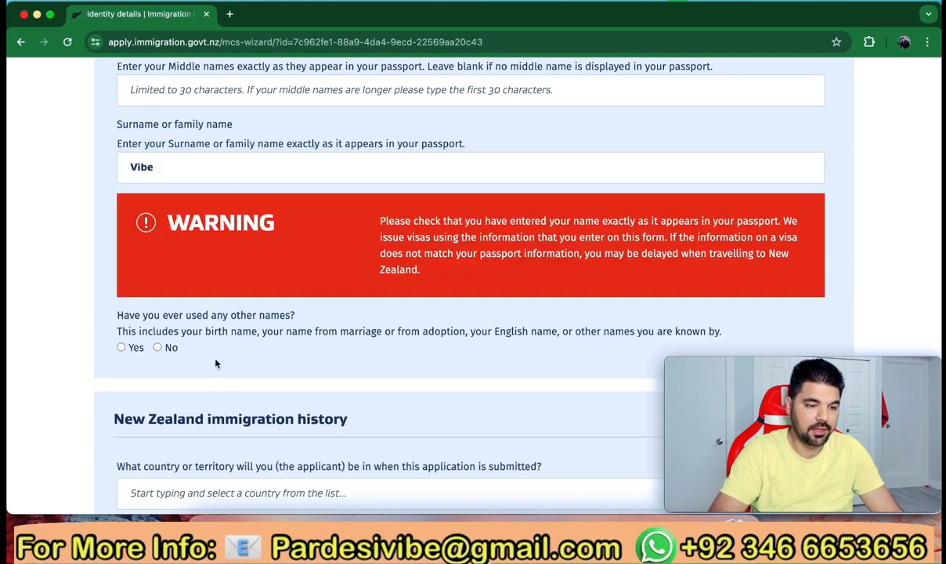
click(159, 348)
scroll(225, 373, down, 5)
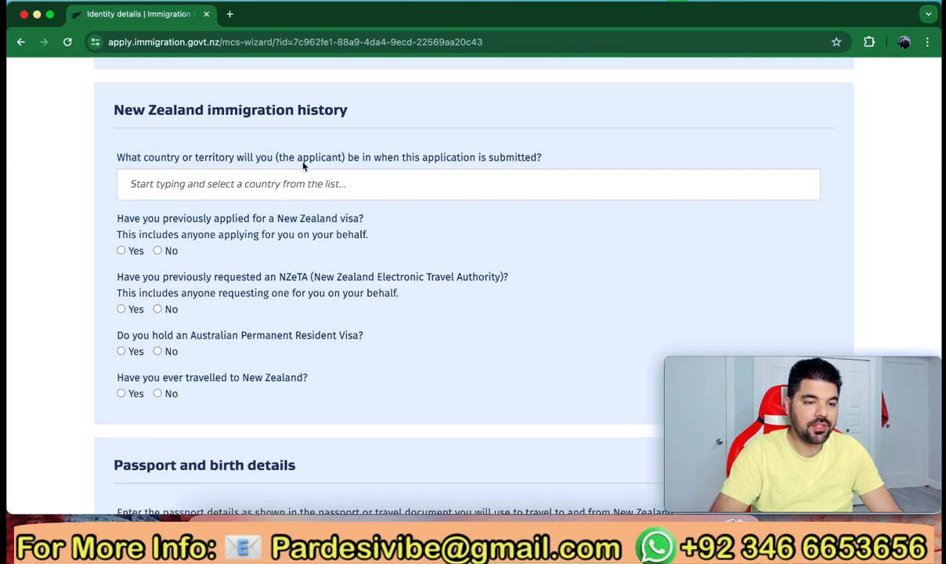
Set the country at time of submission to Pakistan
click(433, 183)
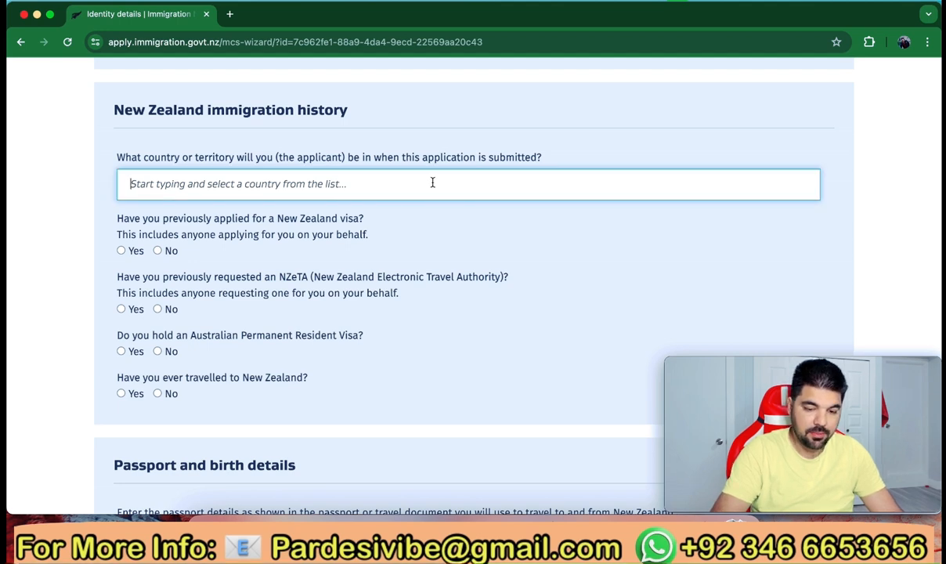
text(Pakistan)
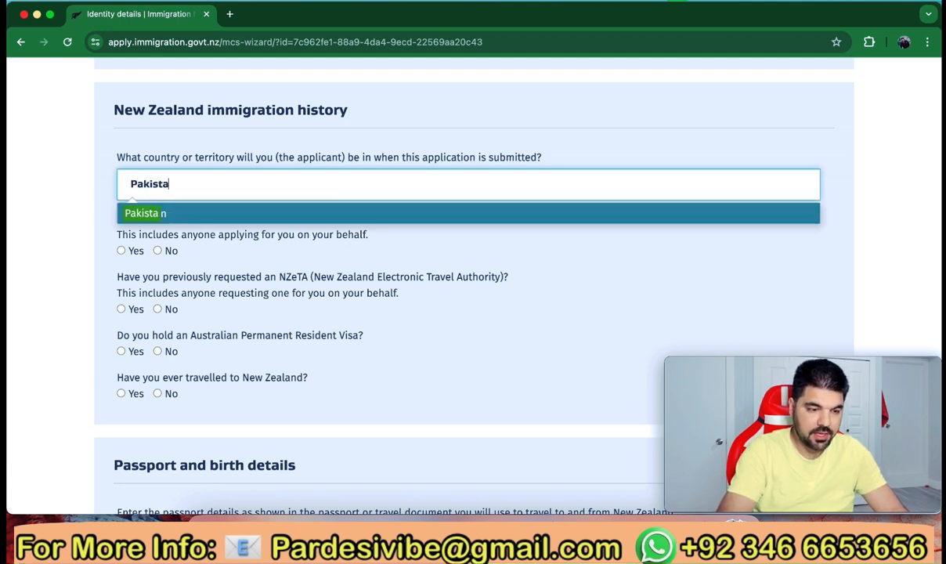
click(391, 211)
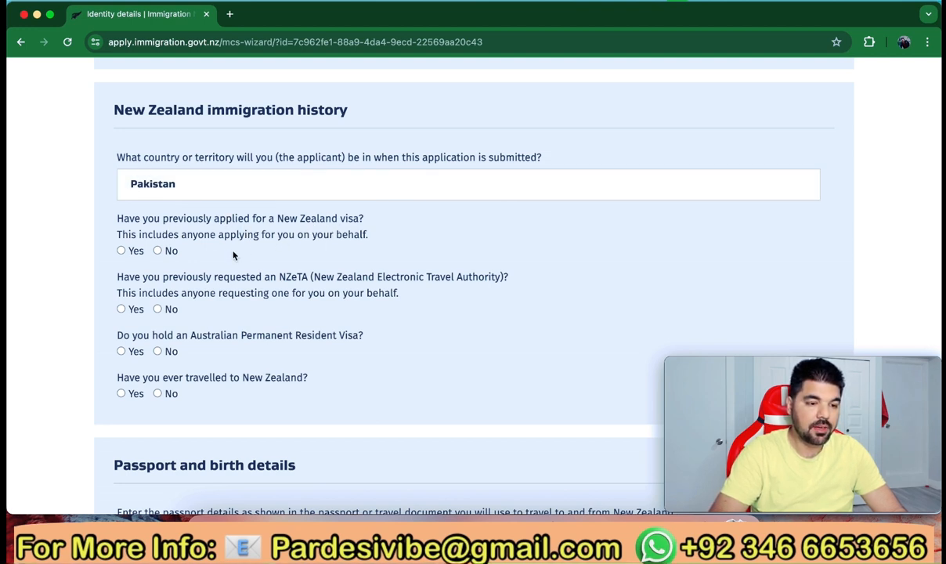
Answer No to prior visa applications, NZeTA requests, Australian residence and previous New Zealand travel
click(158, 251)
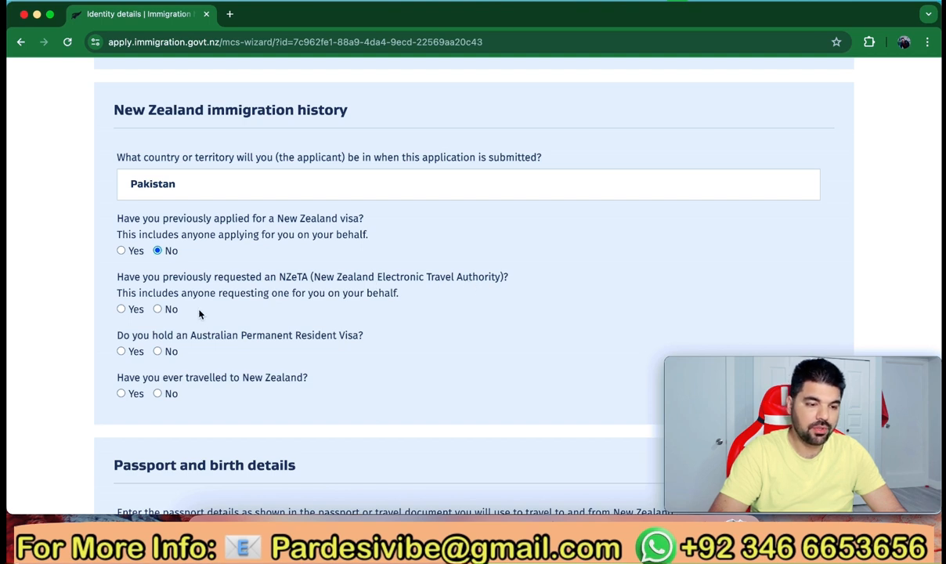
click(158, 309)
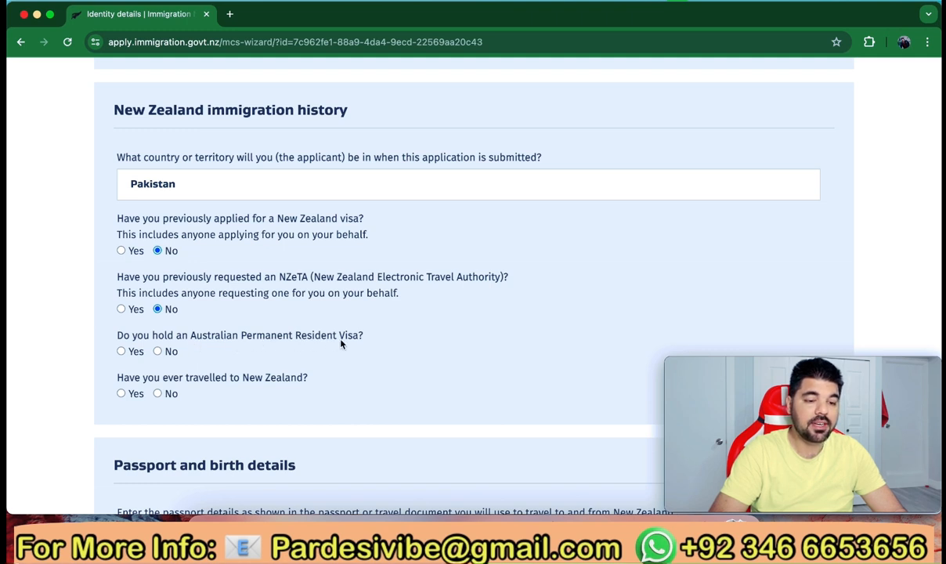
click(158, 352)
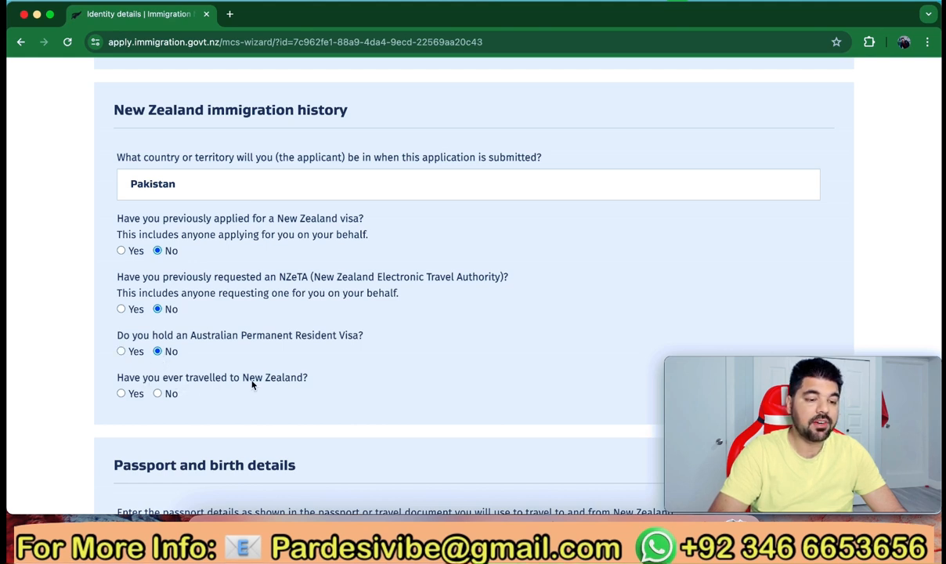
click(159, 394)
scroll(221, 401, down, 3)
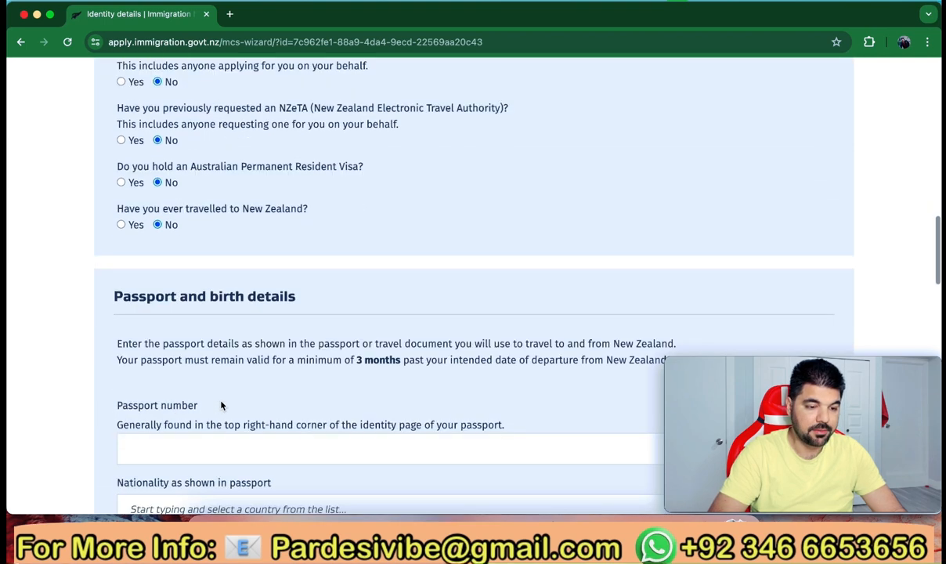
Enter the applicant's passport number
scroll(221, 405, down, 3)
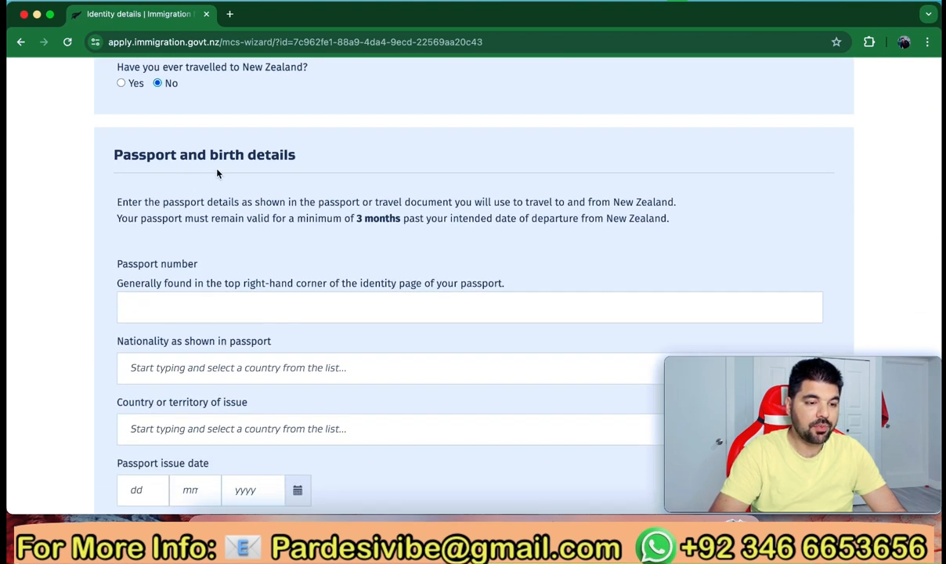
scroll(245, 170, down, 1)
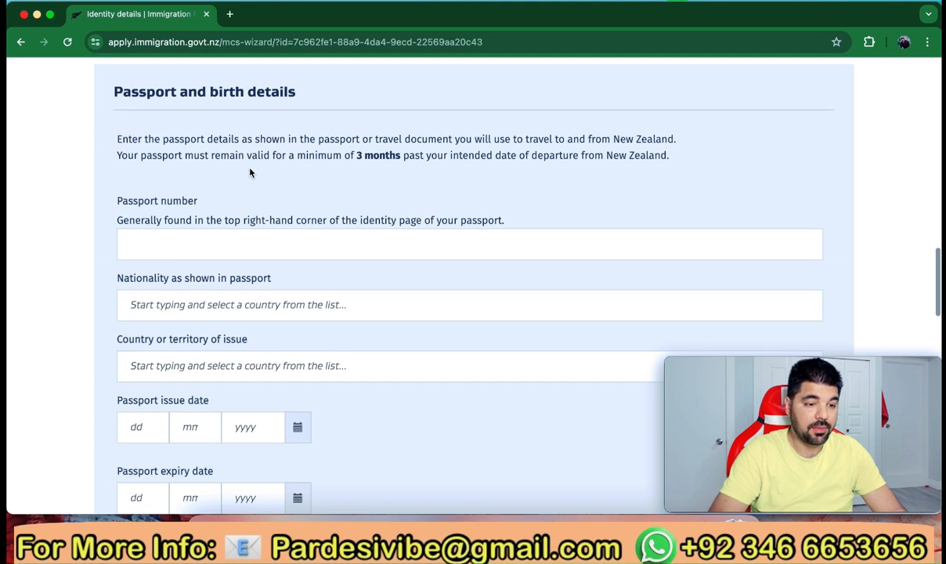
click(200, 245)
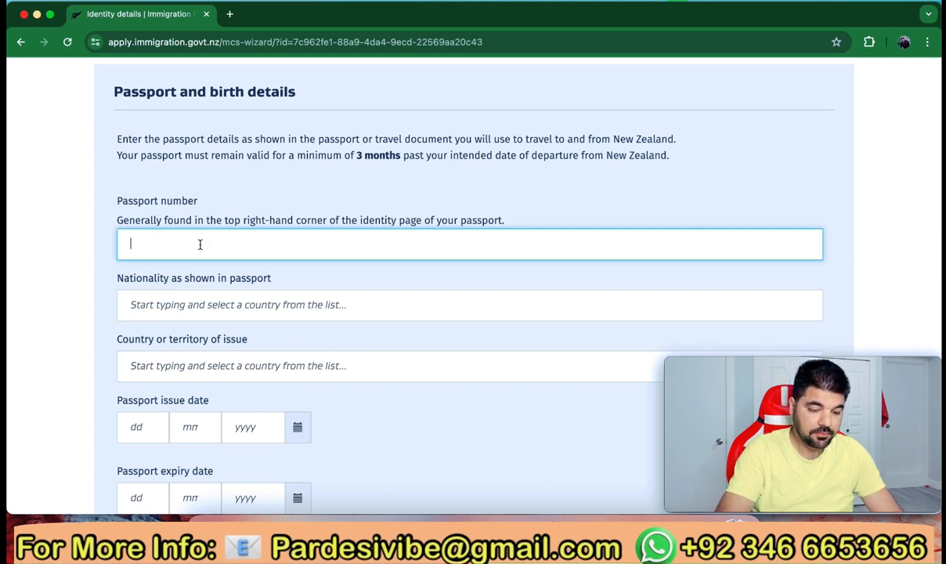
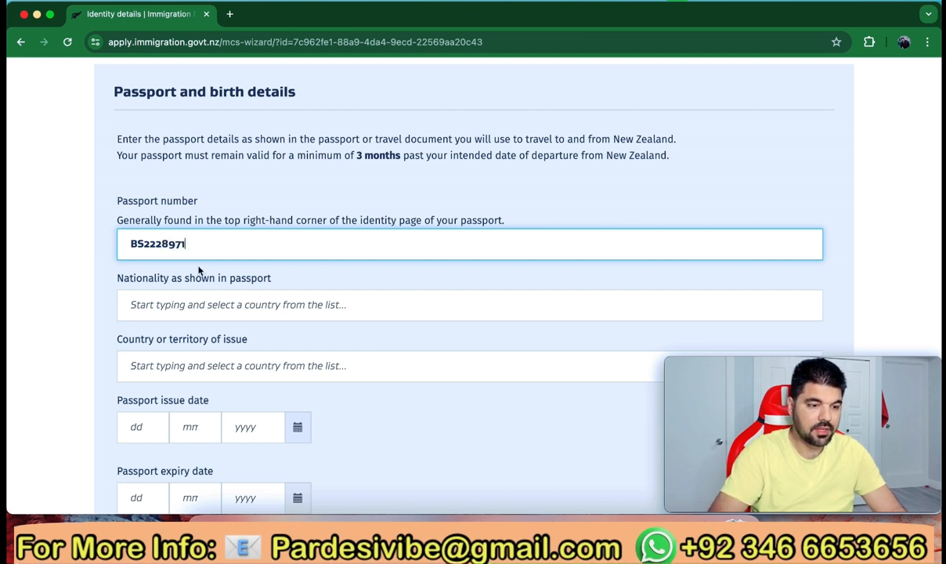
Set the nationality shown in the passport to Pakistan
scroll(199, 270, down, 2)
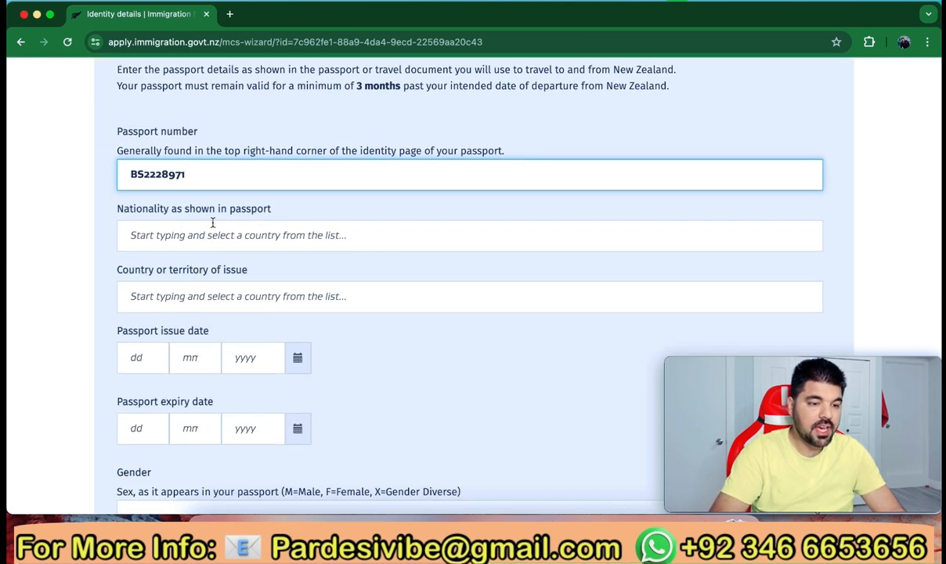
click(223, 243)
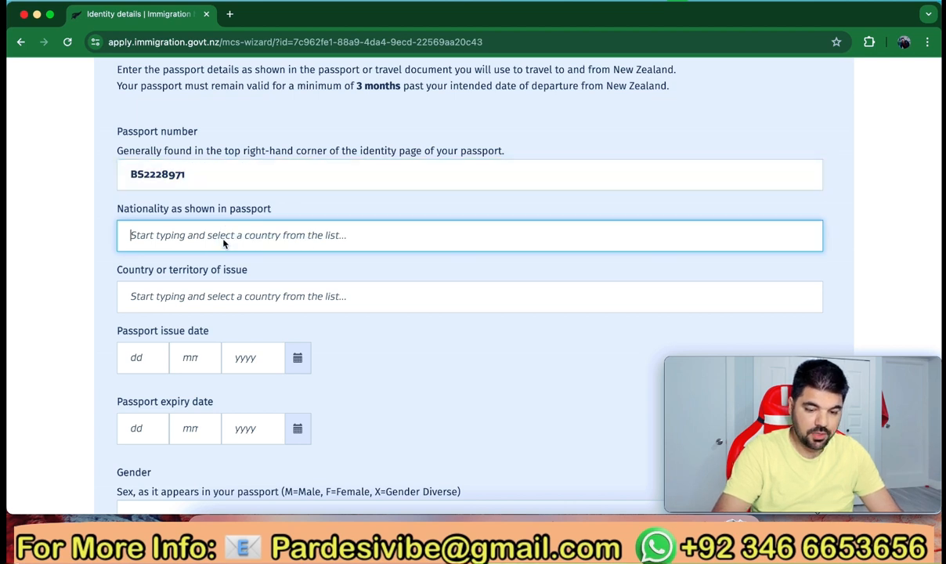
text(Pak)
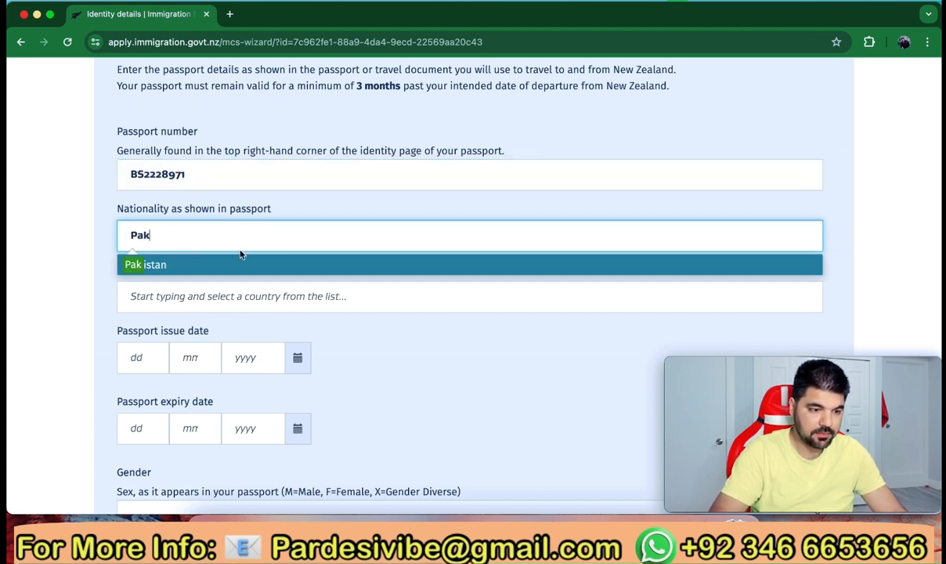
click(235, 264)
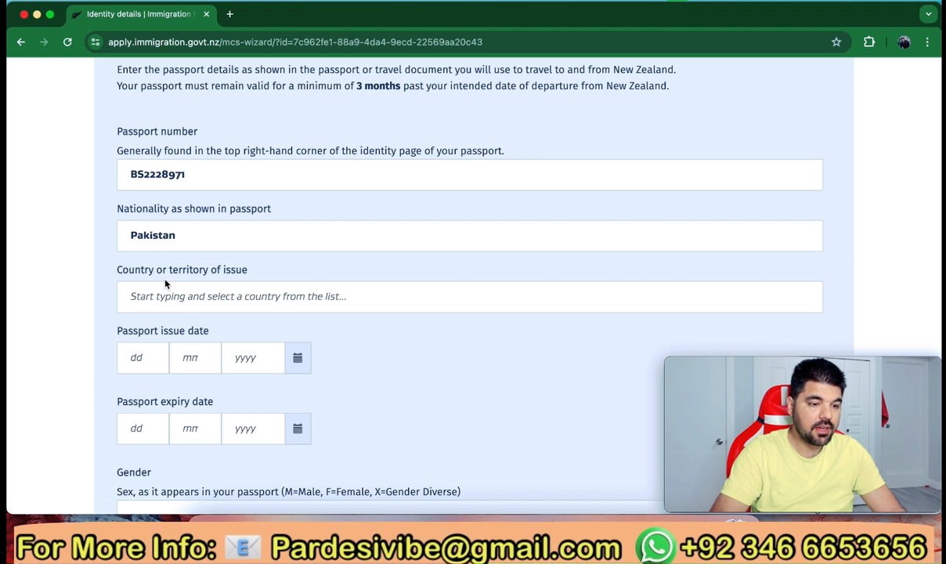
click(224, 294)
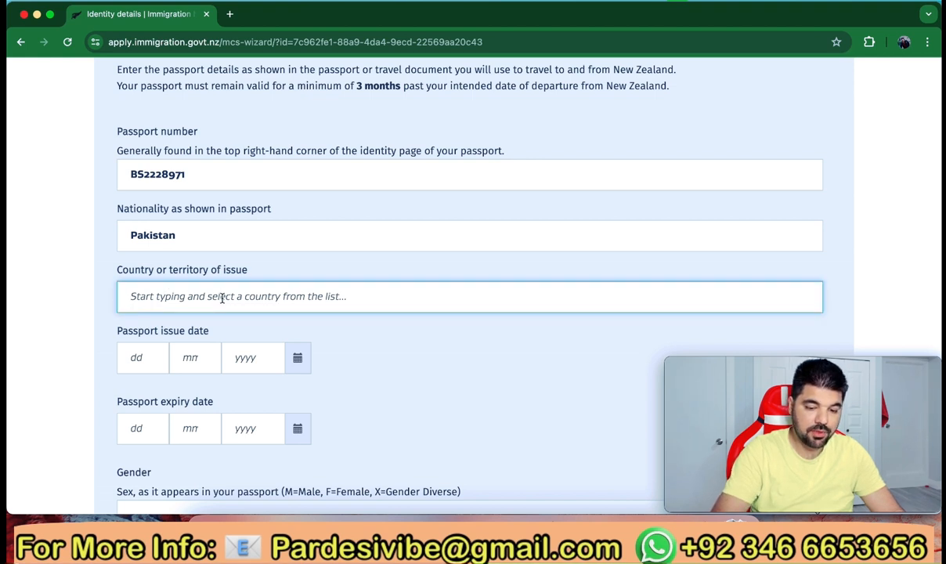
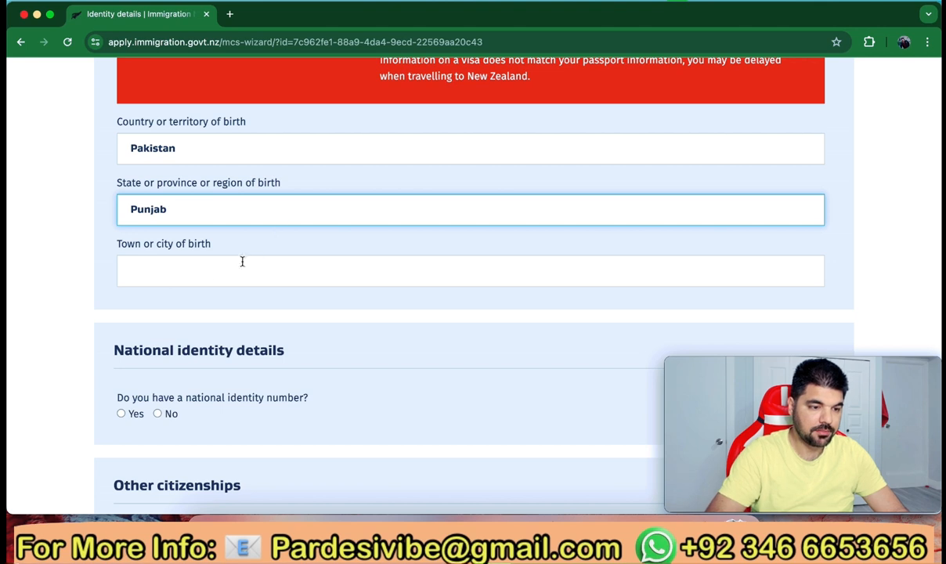
Enter Sialkot as the town or city of birth
click(197, 271)
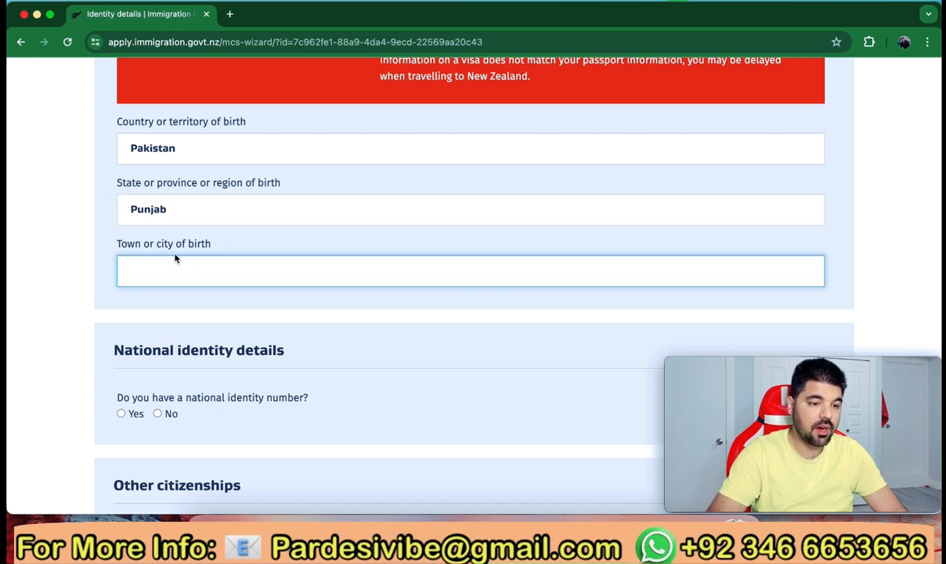
text(S)
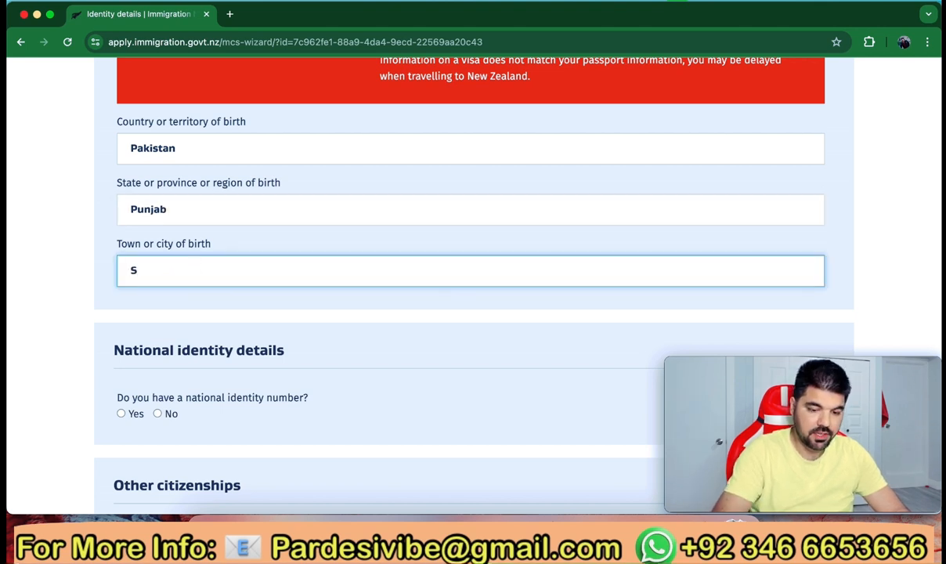
text(ialkot)
scroll(280, 282, down, 3)
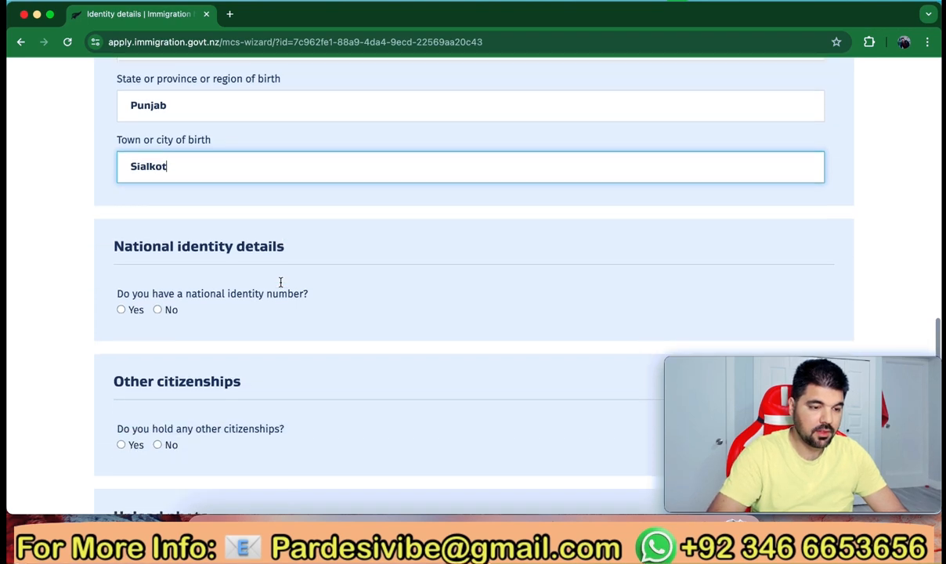
scroll(281, 286, down, 1)
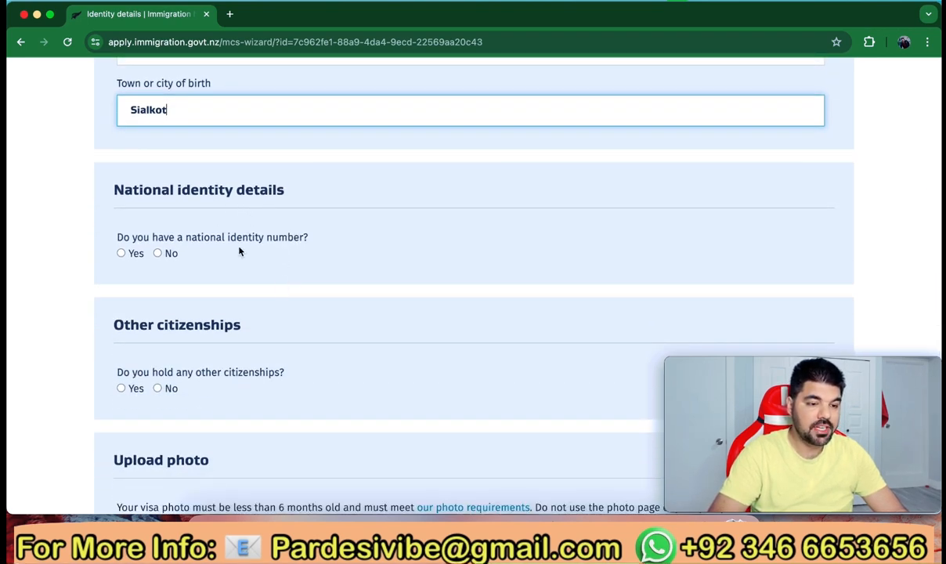
Answer Yes to having a national identity number and enter the ID number
click(122, 253)
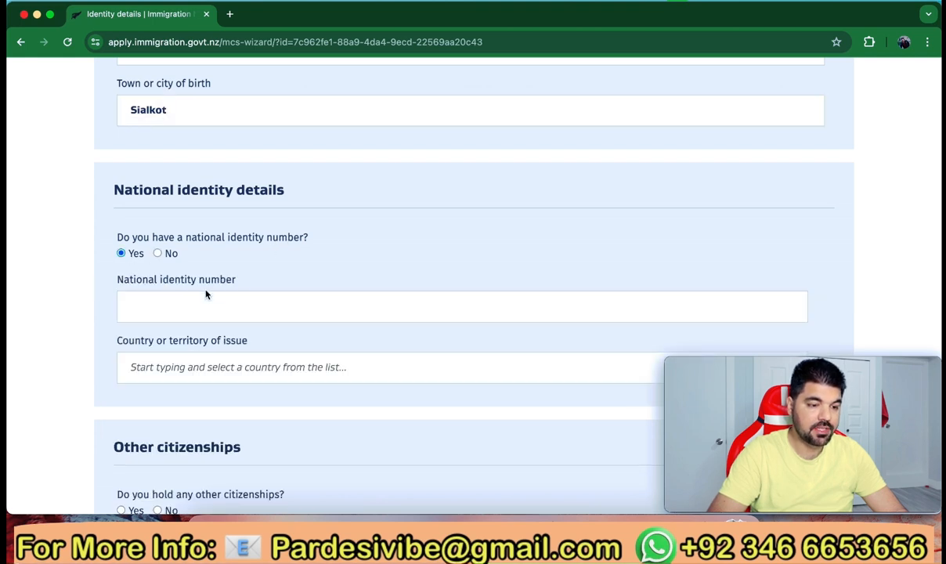
scroll(205, 293, down, 2)
click(189, 268)
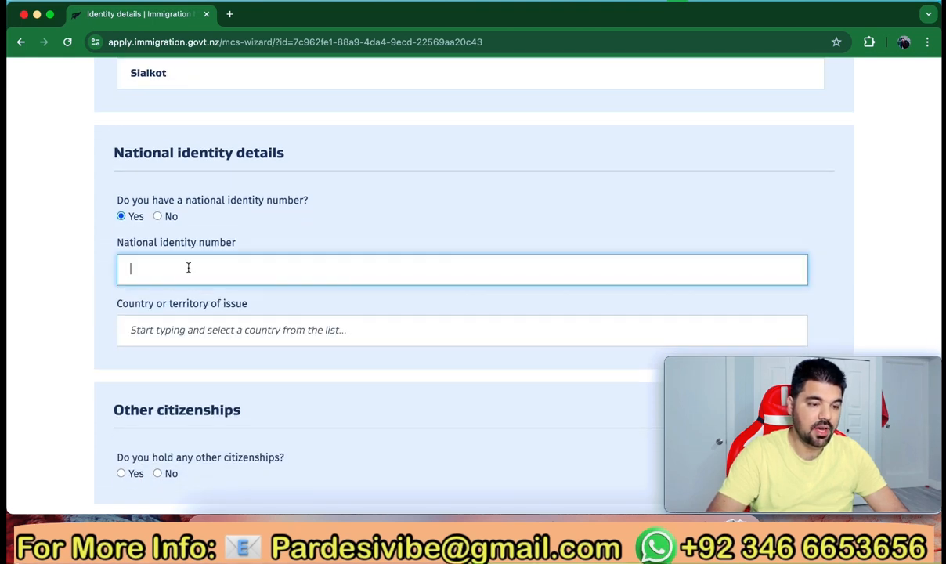
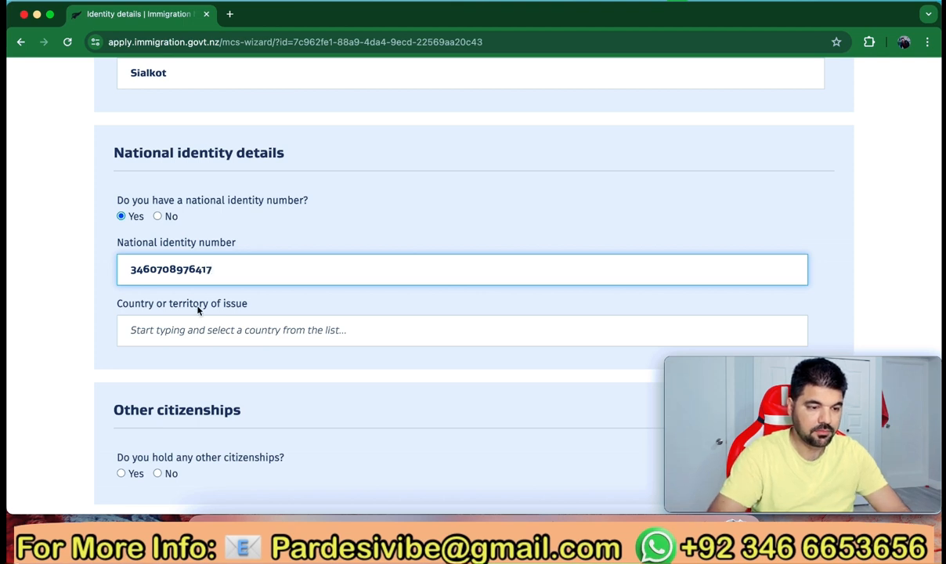
scroll(185, 288, down, 2)
Set the identity number's country of issue to Pakistan
click(211, 254)
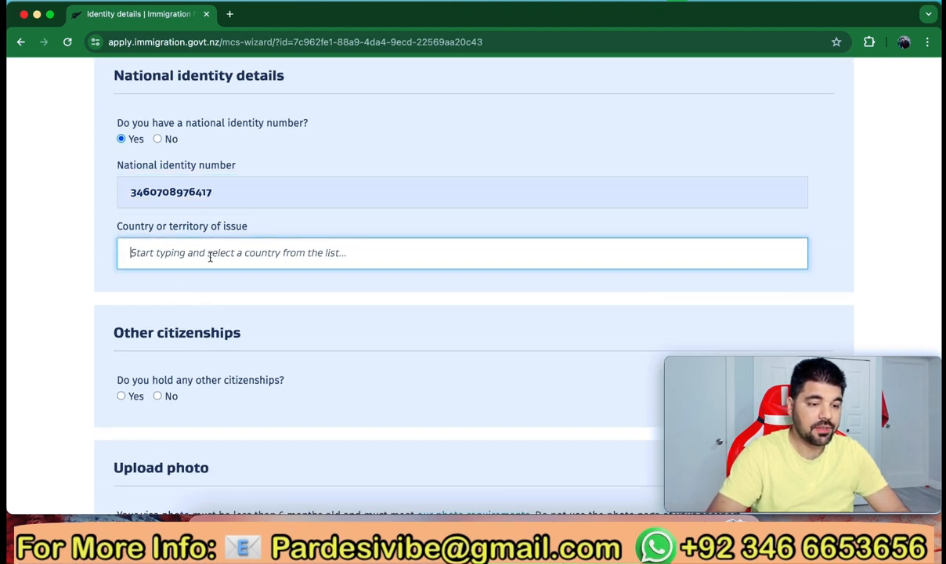
text(Pak)
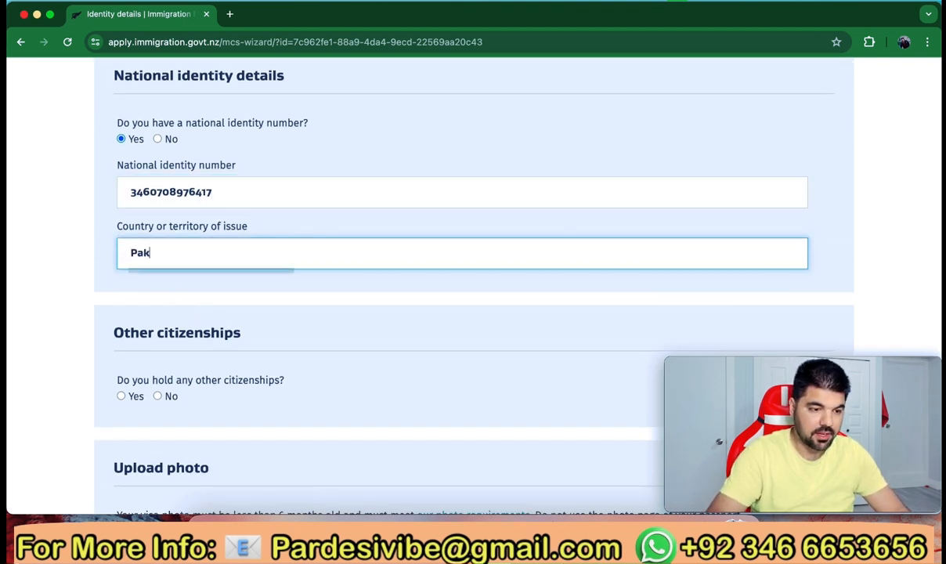
click(214, 283)
scroll(211, 282, down, 3)
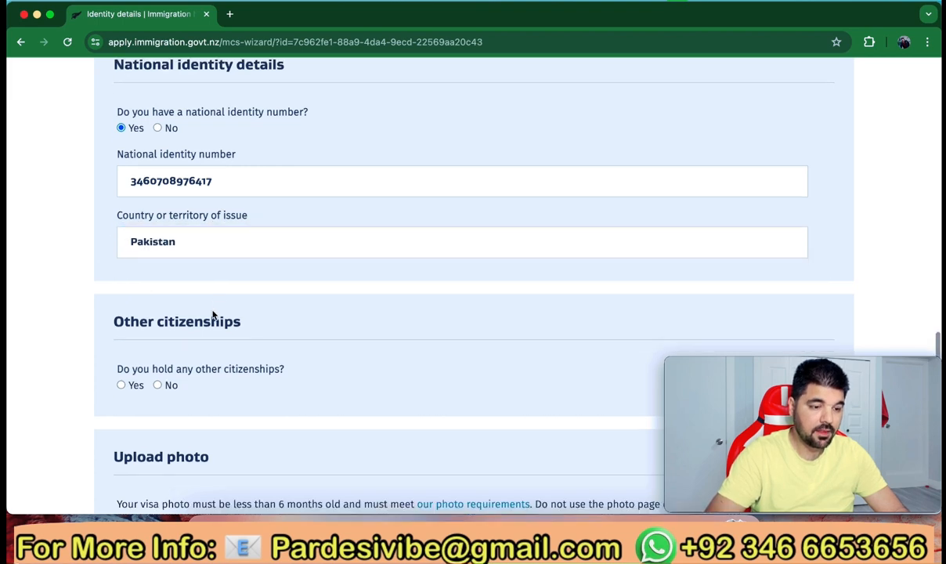
scroll(167, 273, down, 2)
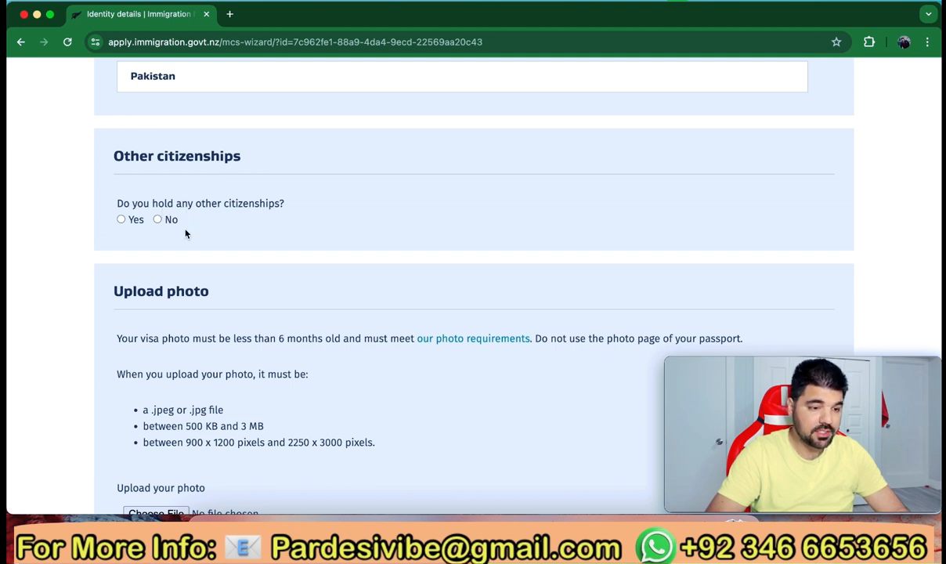
Answer No to holding any other citizenships
click(158, 220)
scroll(201, 330, down, 2)
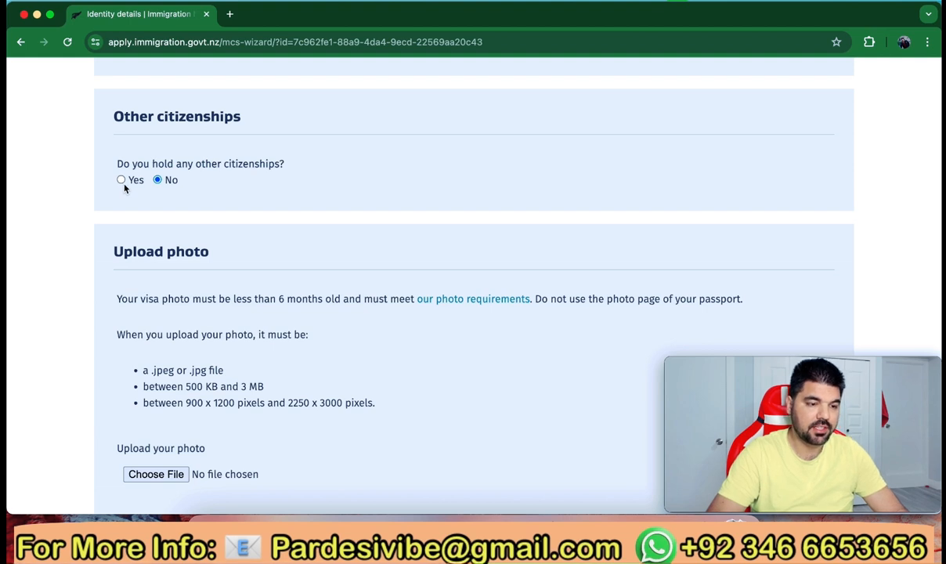
scroll(168, 246, down, 3)
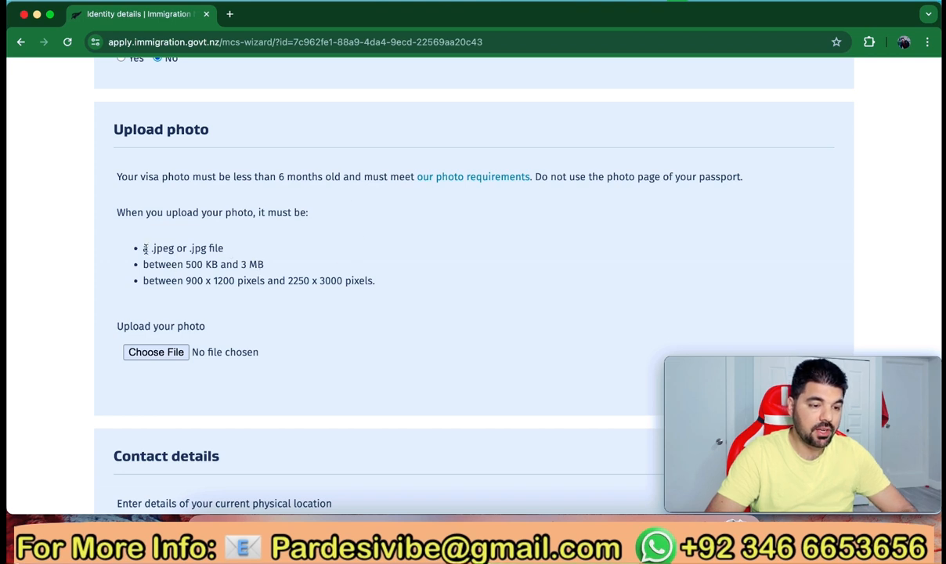
drag(141, 247, 377, 285)
click(340, 315)
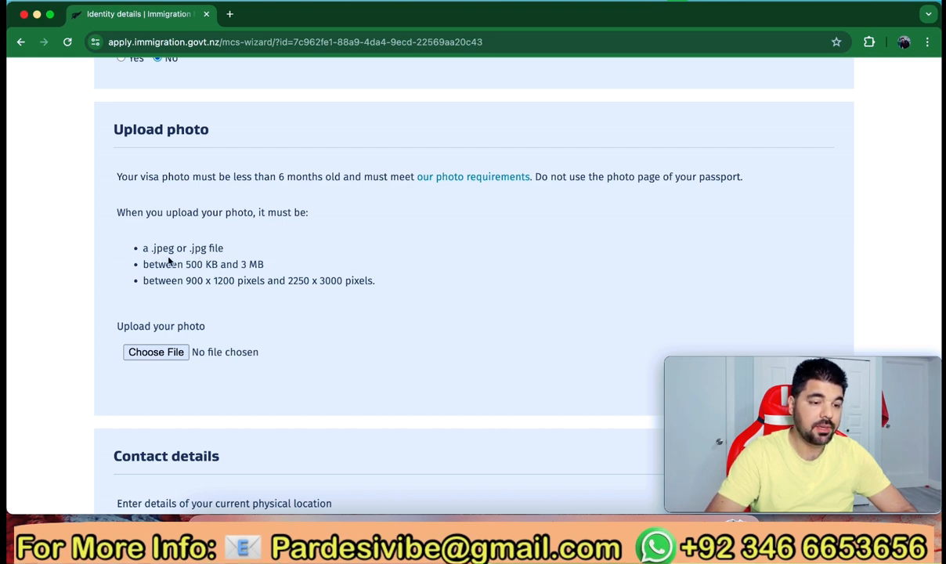
Upload Digital Photo.jpg from the Downloads folder as the visa photo
click(155, 352)
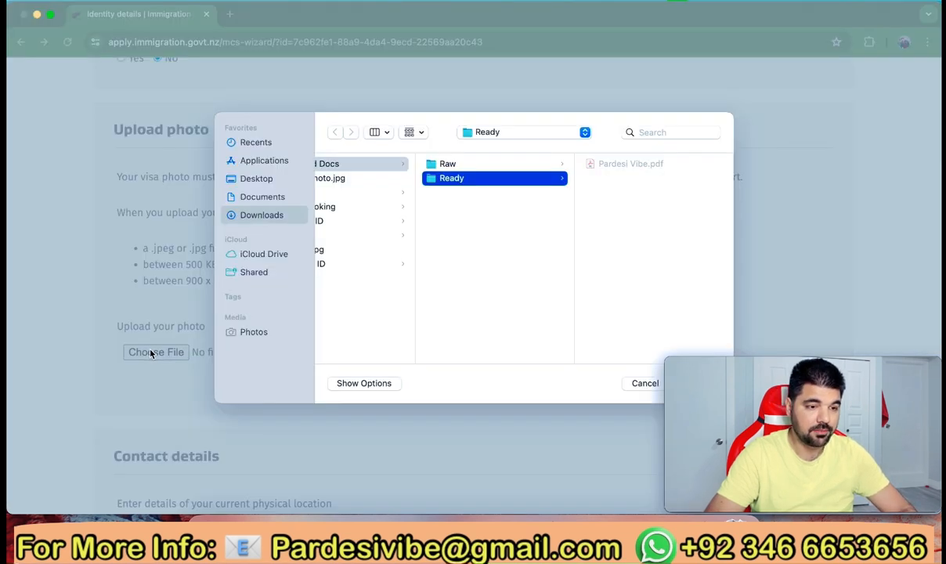
click(263, 216)
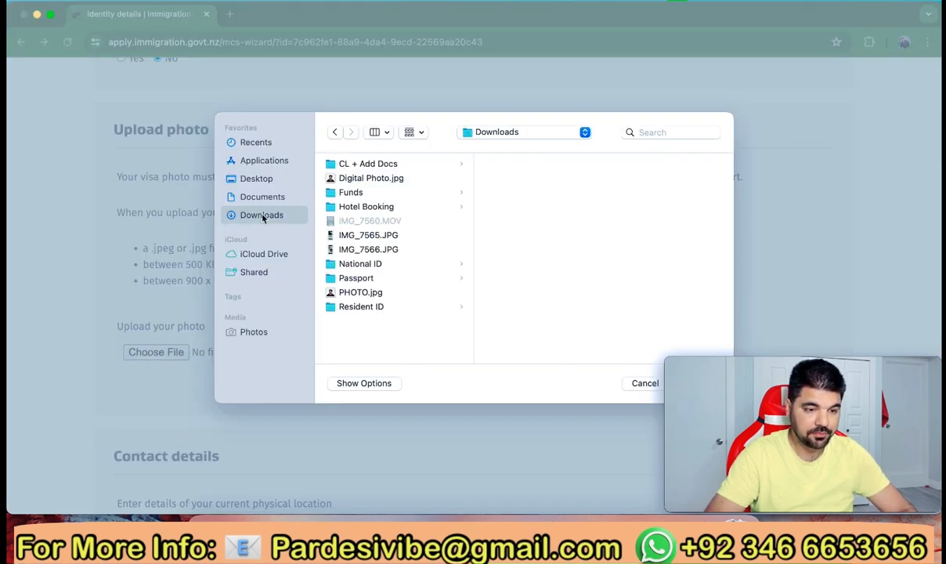
click(349, 180)
key(Return)
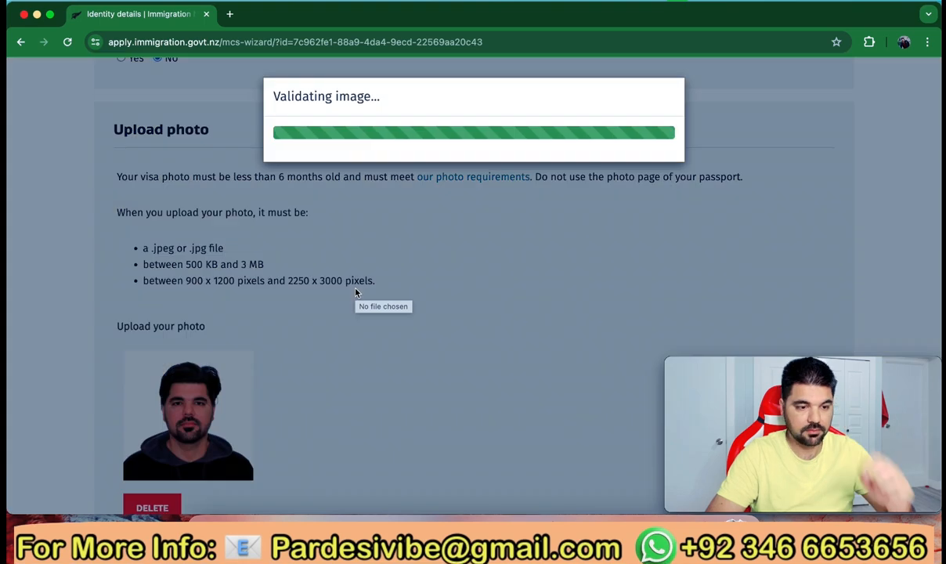
scroll(355, 292, down, 7)
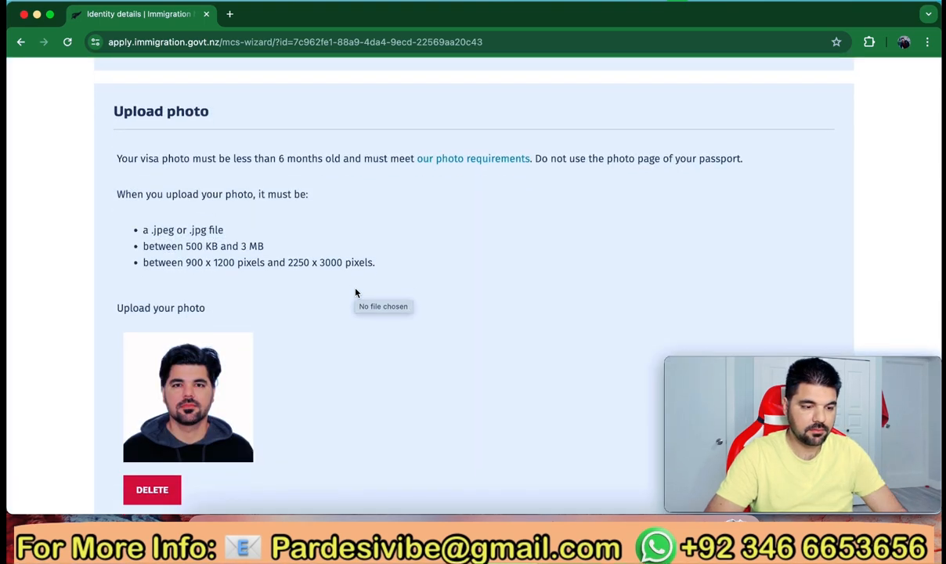
scroll(355, 292, down, 1)
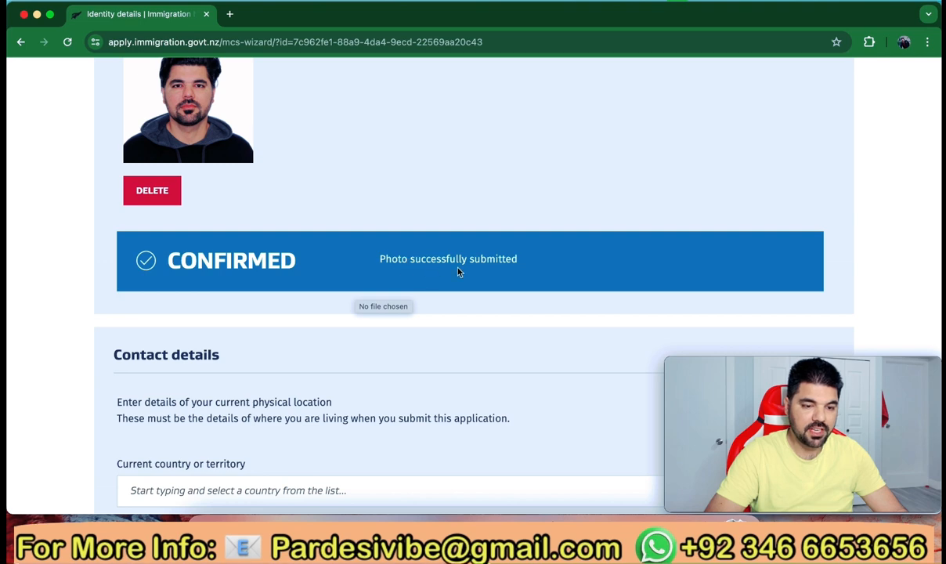
scroll(467, 296, down, 5)
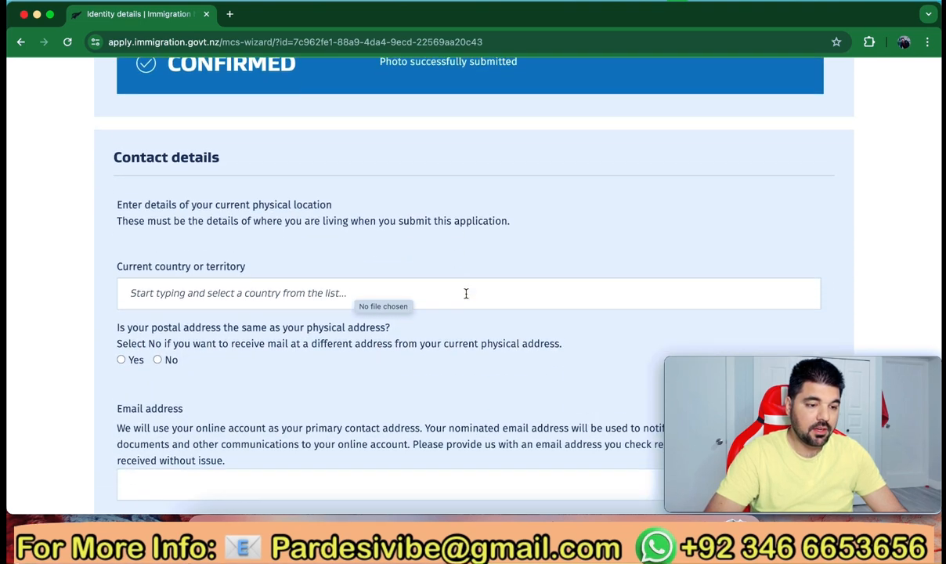
Set the current country of residence to Pakistan
scroll(466, 294, down, 1)
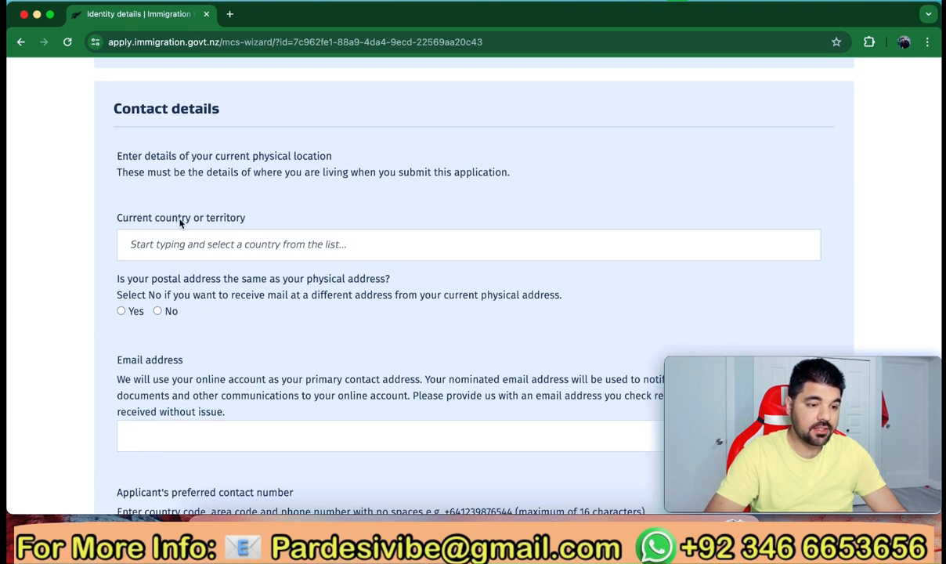
click(224, 245)
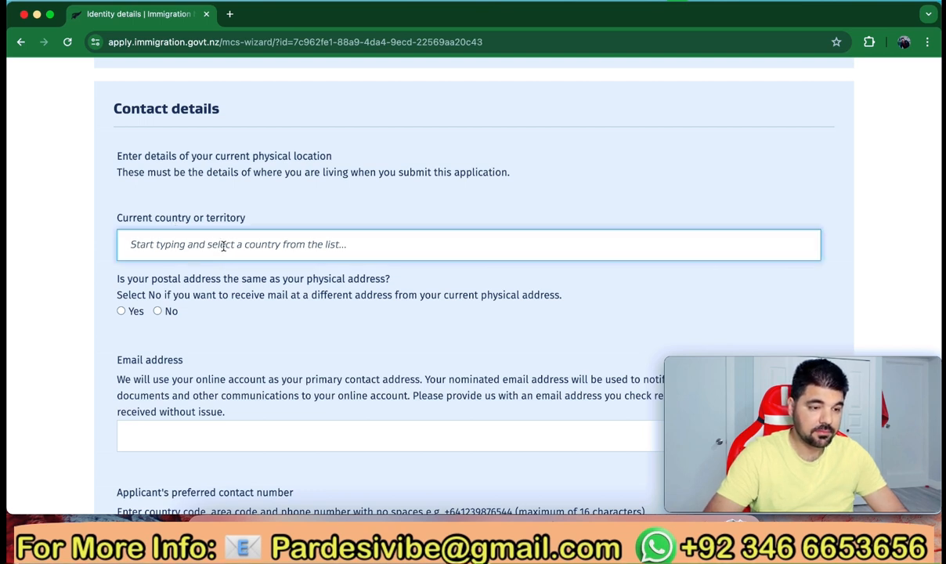
text(pak)
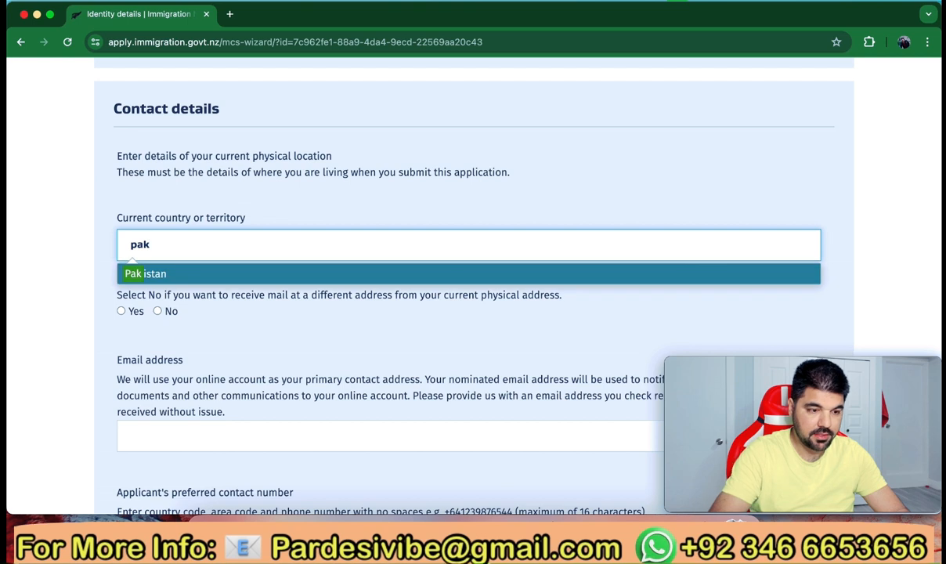
click(221, 273)
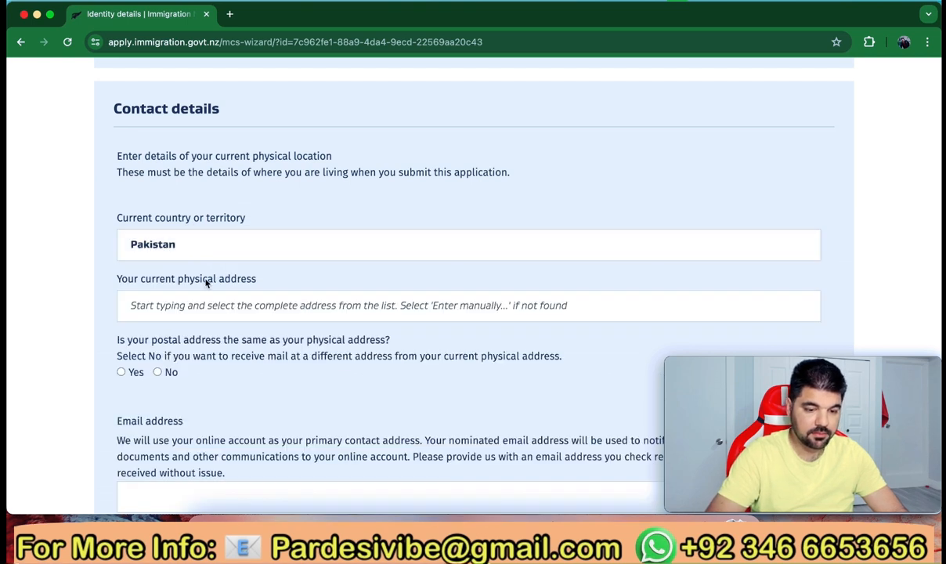
Enter the applicant's physical address manually, then the street address
click(171, 311)
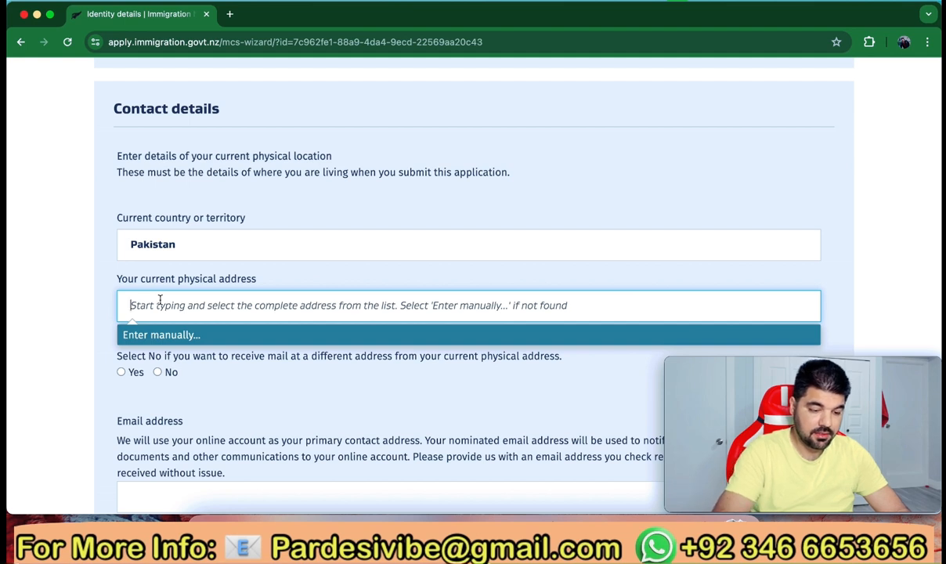
text(Sambrial)
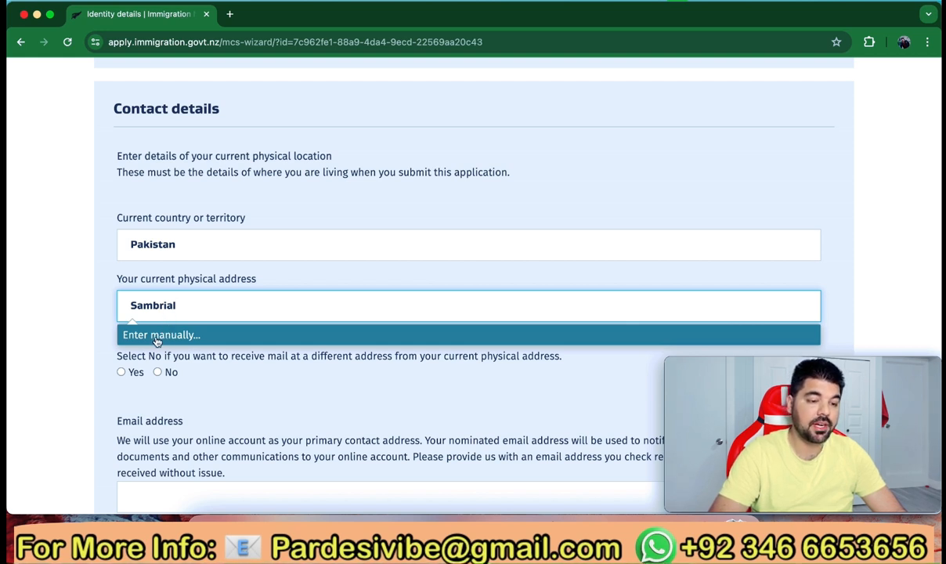
click(155, 335)
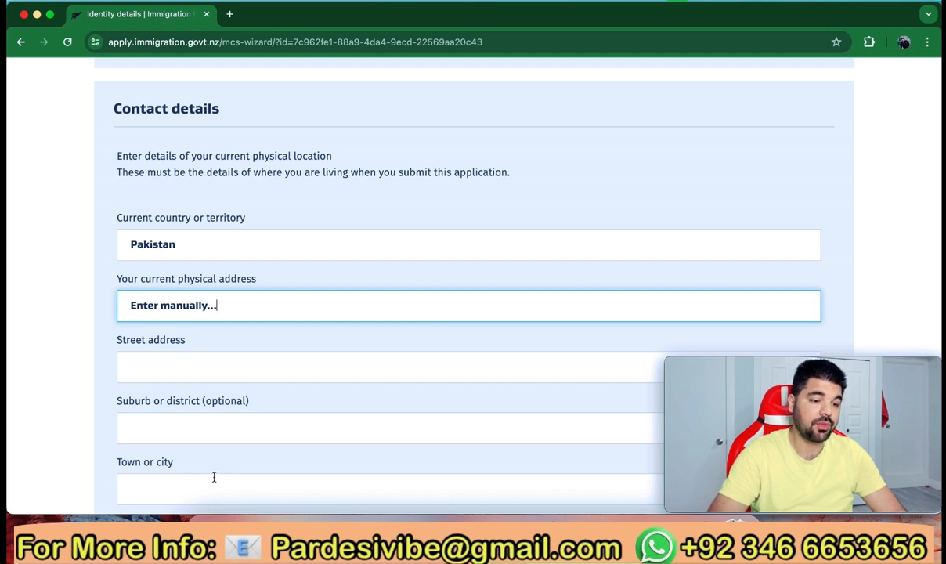
key(BackSpace)
key(BackSpace)
key(BackSpace)
key(BackSpace)
key(BackSpace)
key(BackSpace)
key(BackSpace)
key(BackSpace)
key(BackSpace)
key(BackSpace)
key(BackSpace)
key(BackSpace)
key(BackSpace)
key(BackSpace)
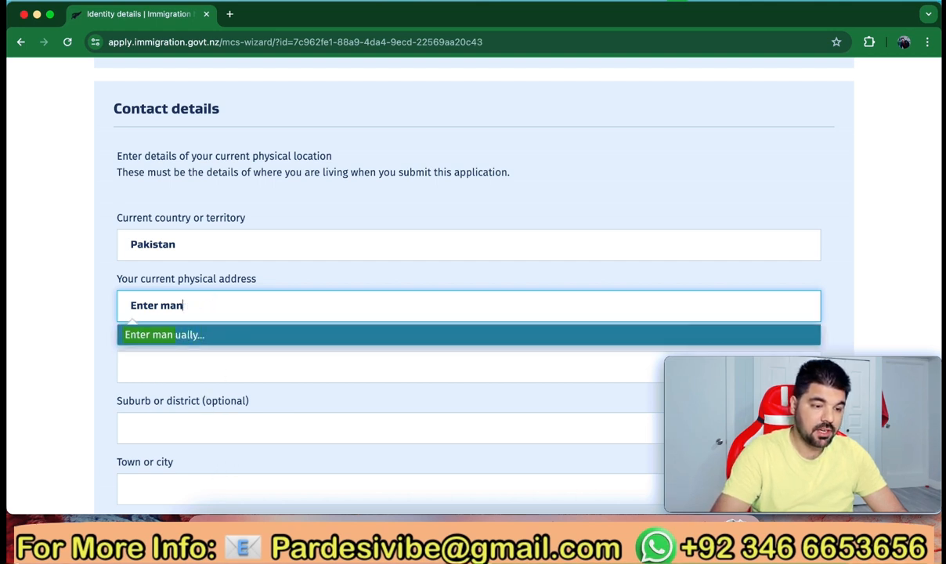
key(BackSpace)
key(BackSpace)
key(BackSpace)
text(Sa)
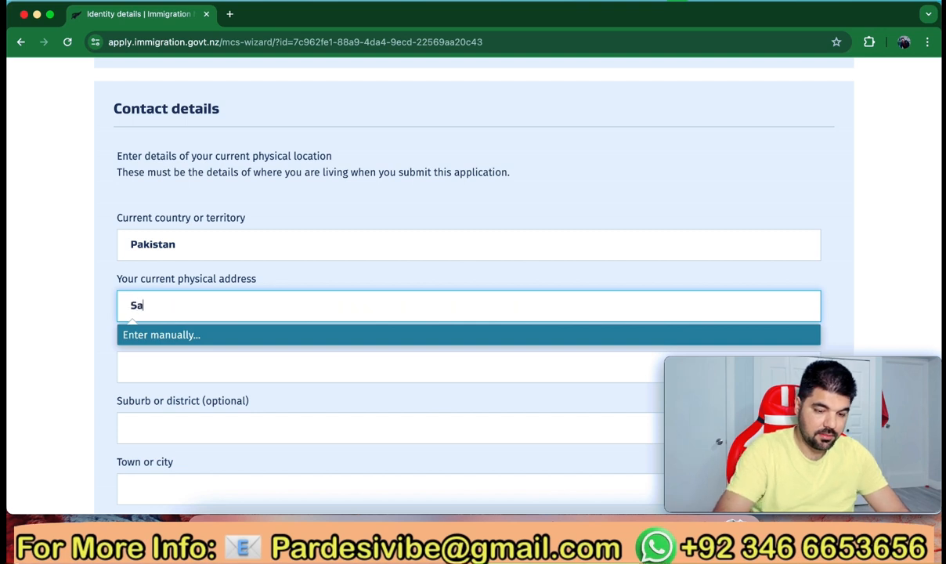
key(BackSpace)
key(BackSpace)
text(Samb)
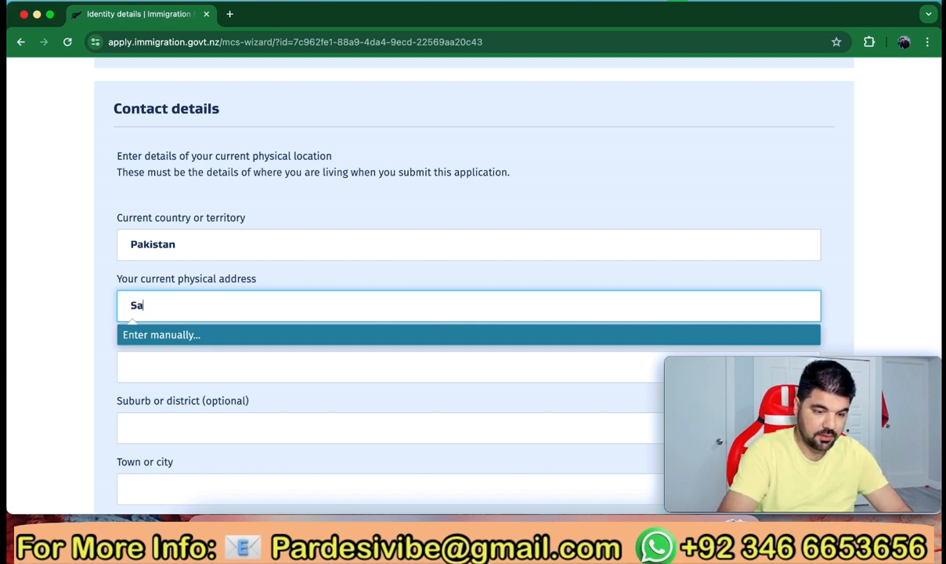
text(rial, Sia)
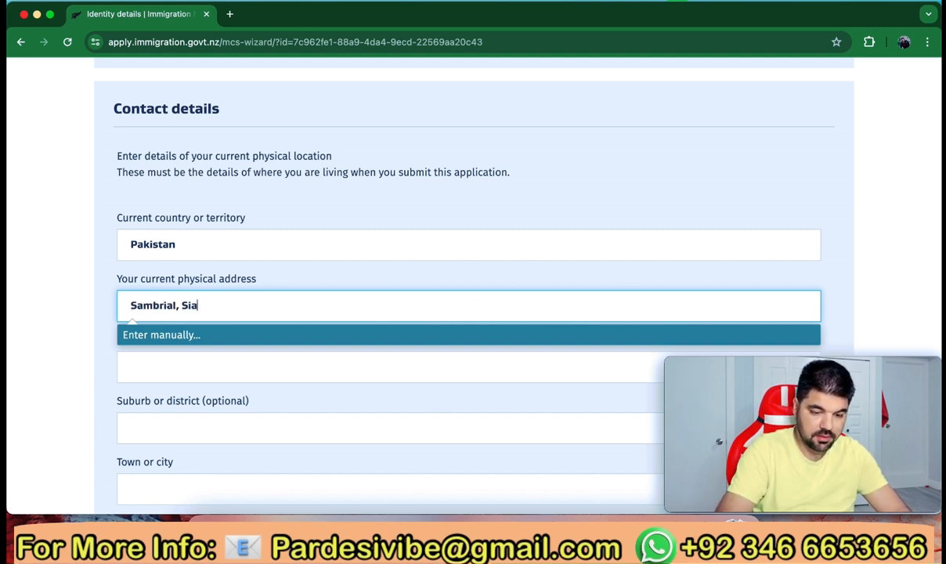
text(lkot, Punjab, )
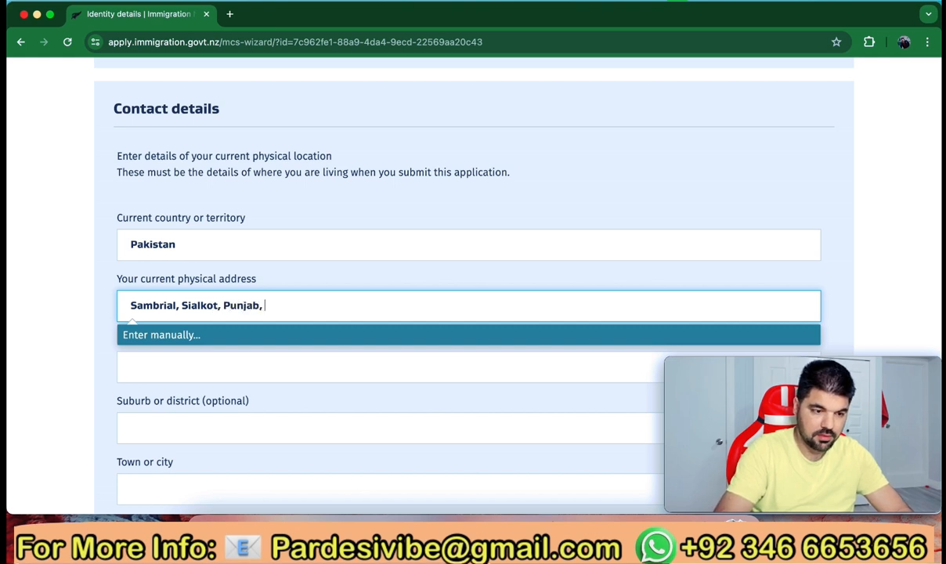
text(Pakistan)
click(168, 366)
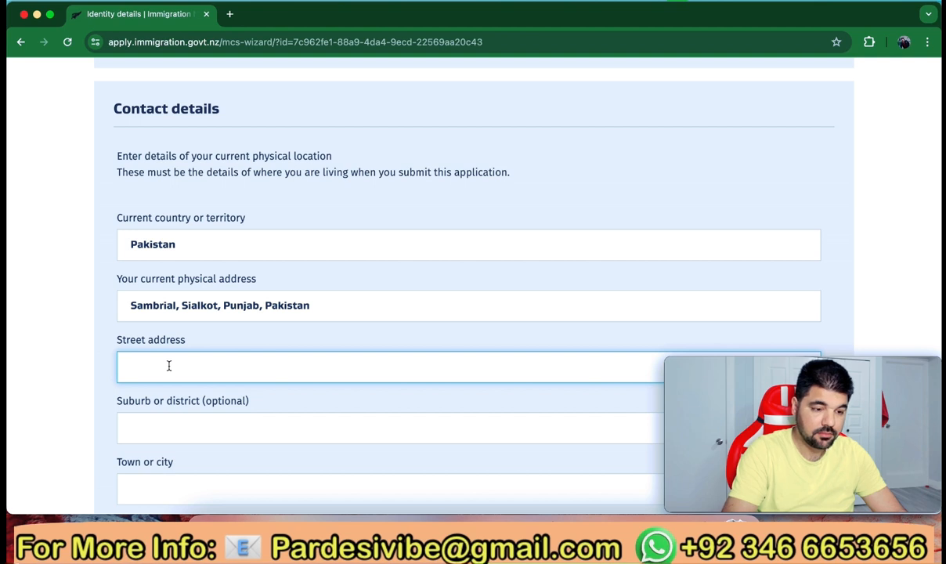
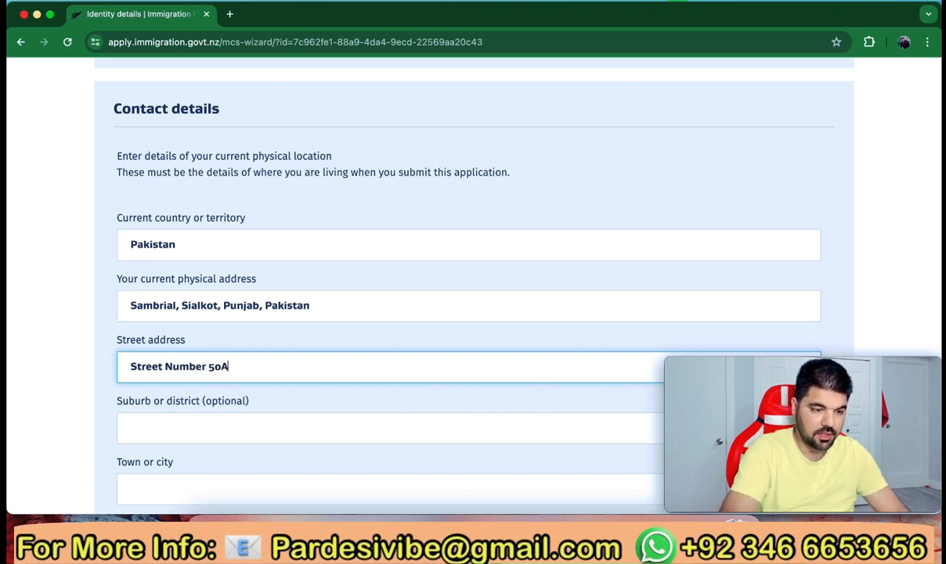
Fill in the applicant's town or city of residence
scroll(470, 282, down, 2)
scroll(470, 282, down, 2)
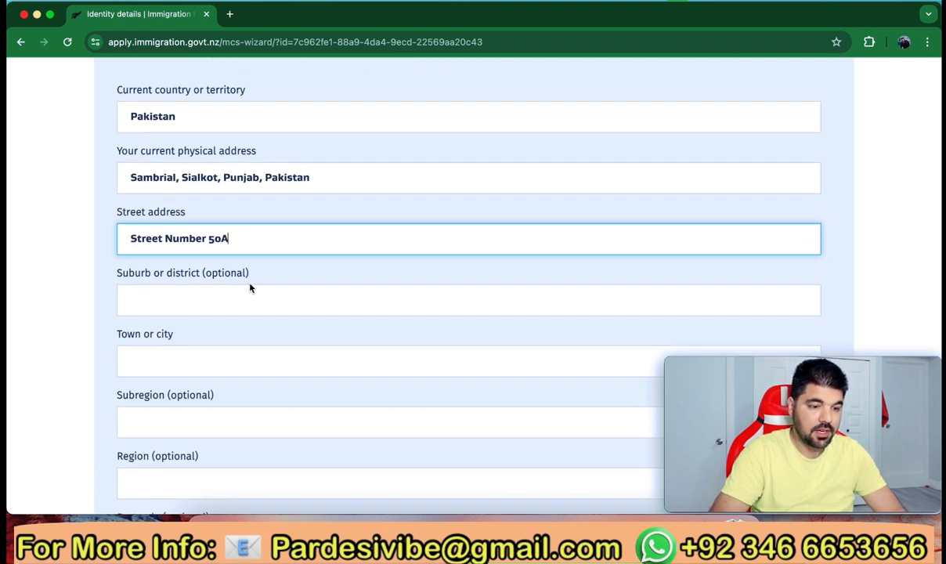
scroll(240, 293, down, 2)
click(201, 292)
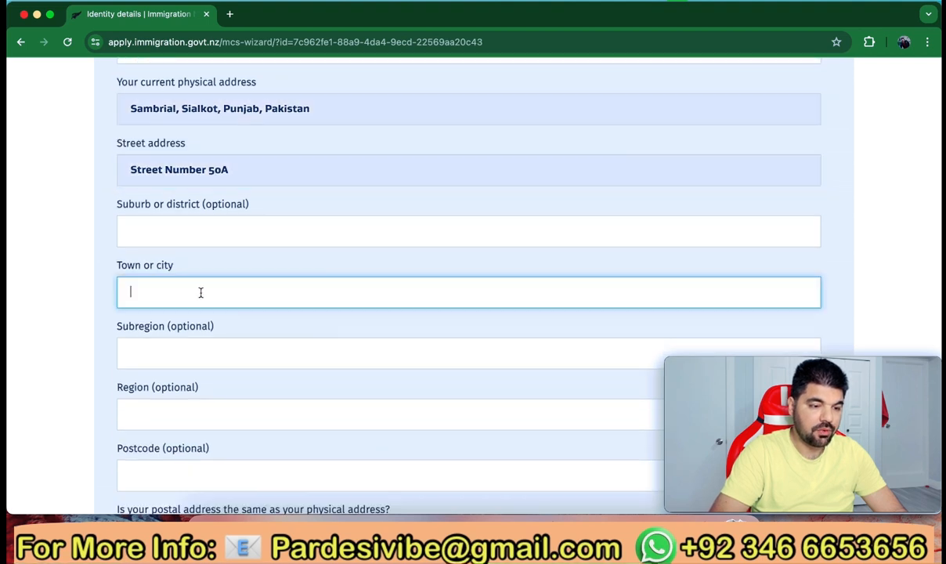
text(Sam)
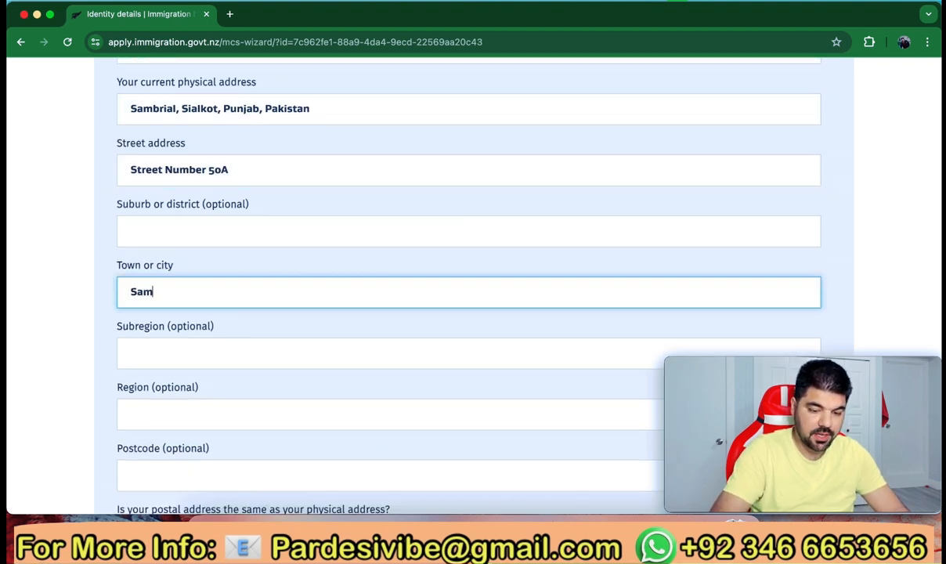
text(brial)
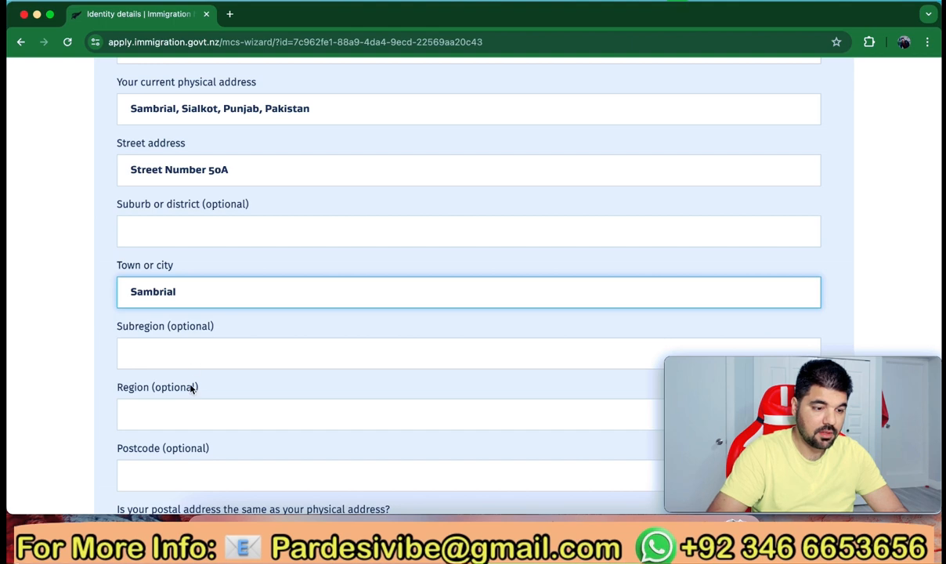
scroll(190, 387, down, 2)
scroll(190, 387, down, 2)
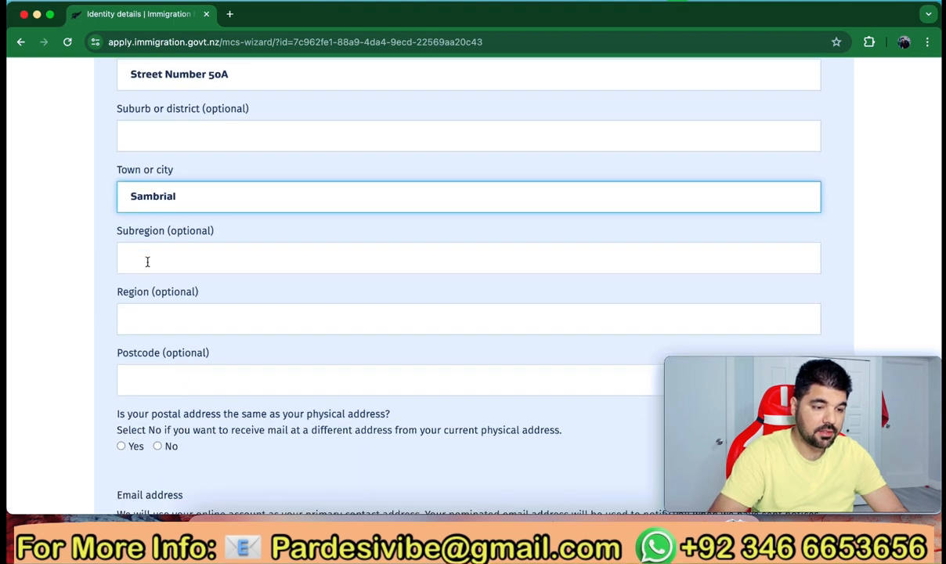
scroll(165, 321, down, 2)
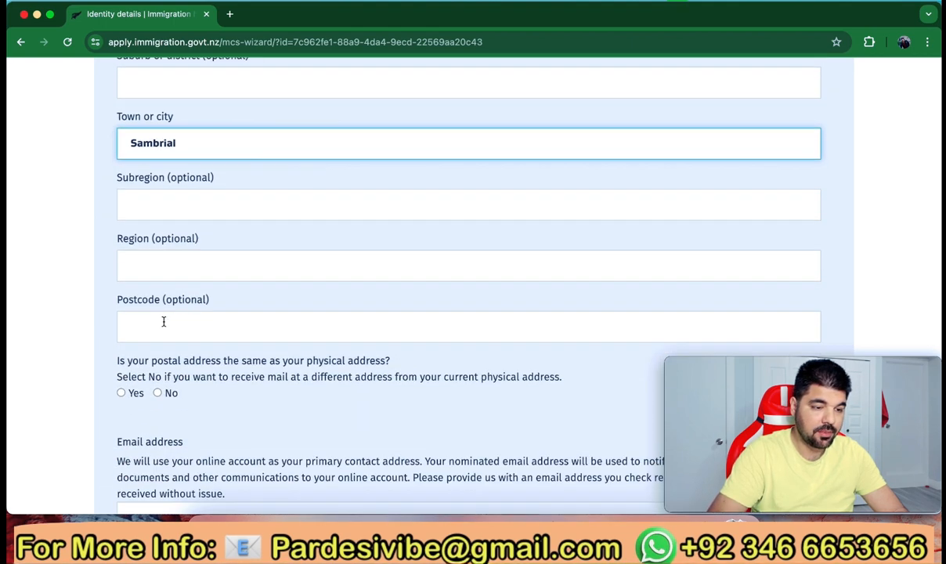
scroll(198, 327, down, 3)
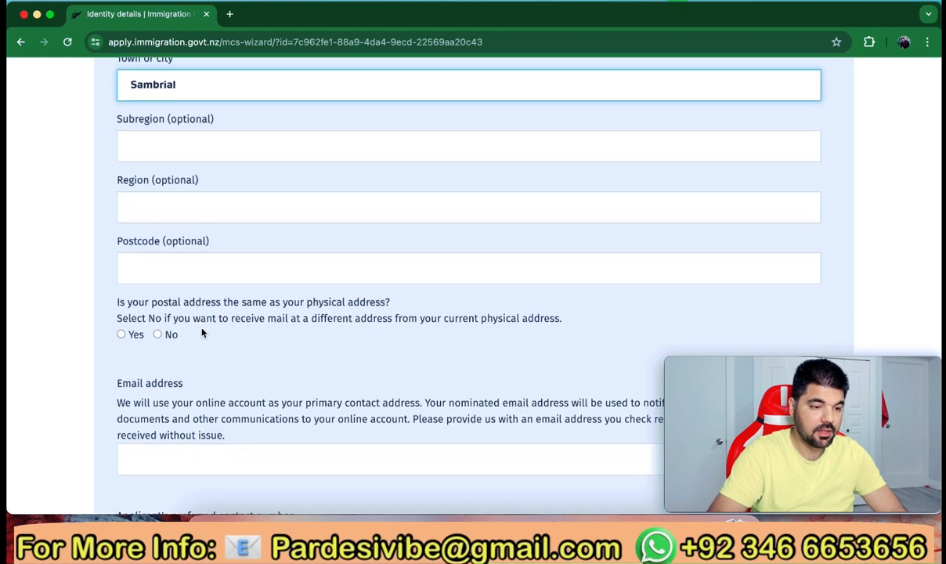
scroll(168, 270, down, 2)
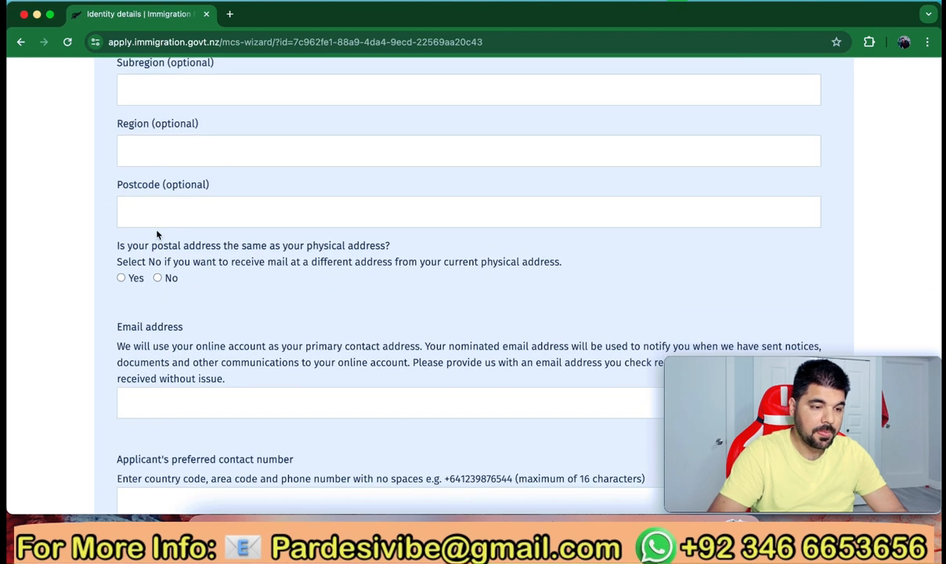
Confirm the postal address matches the physical address and enter the applicant's e-mail address
click(121, 278)
scroll(188, 313, down, 5)
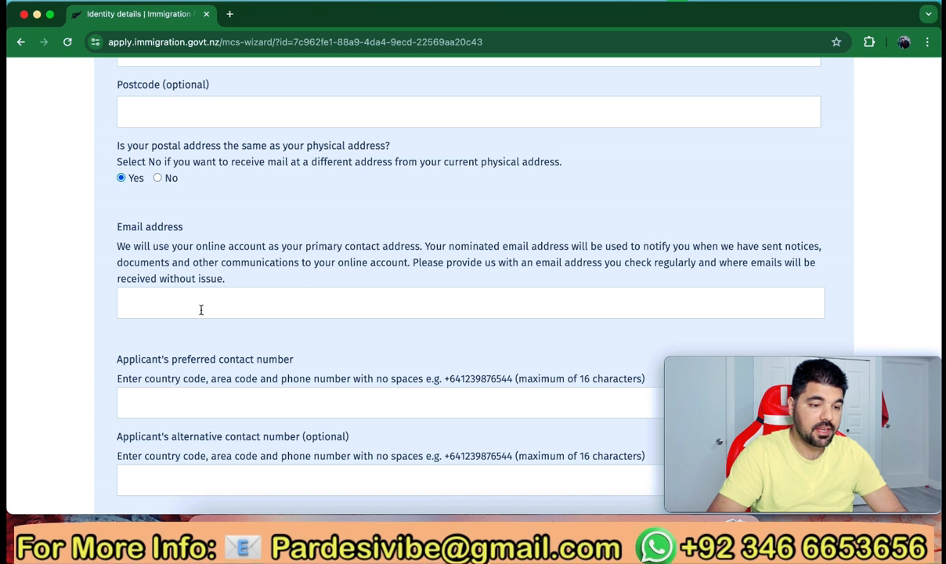
click(176, 307)
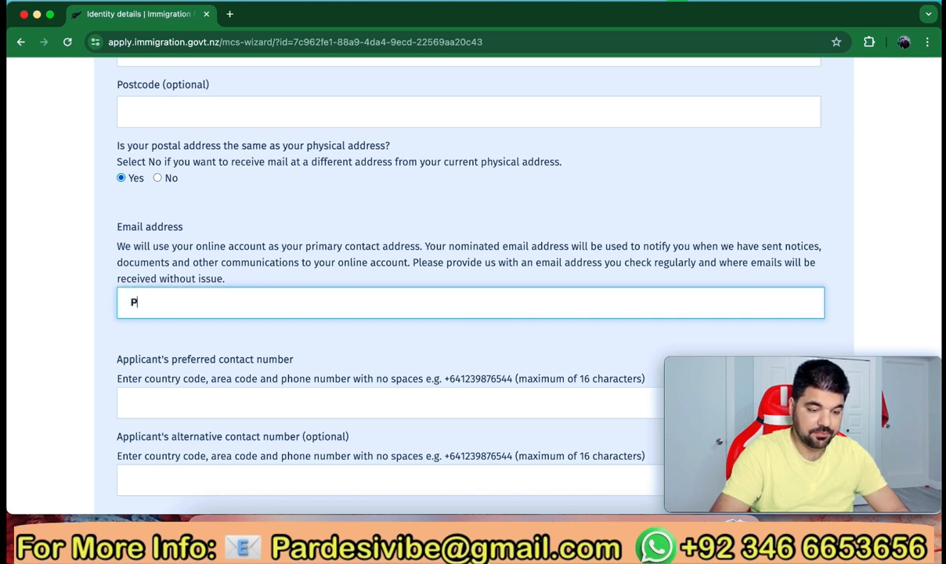
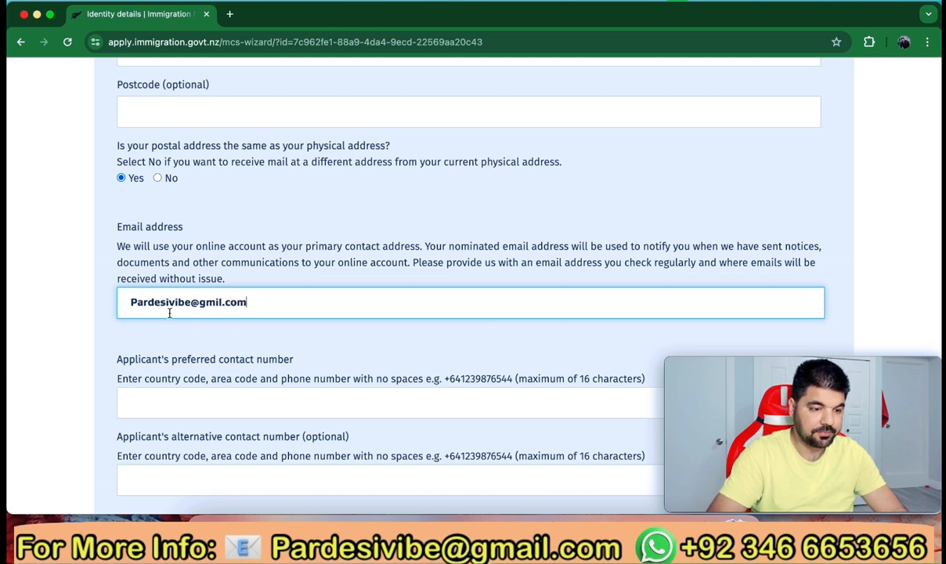
scroll(207, 340, down, 3)
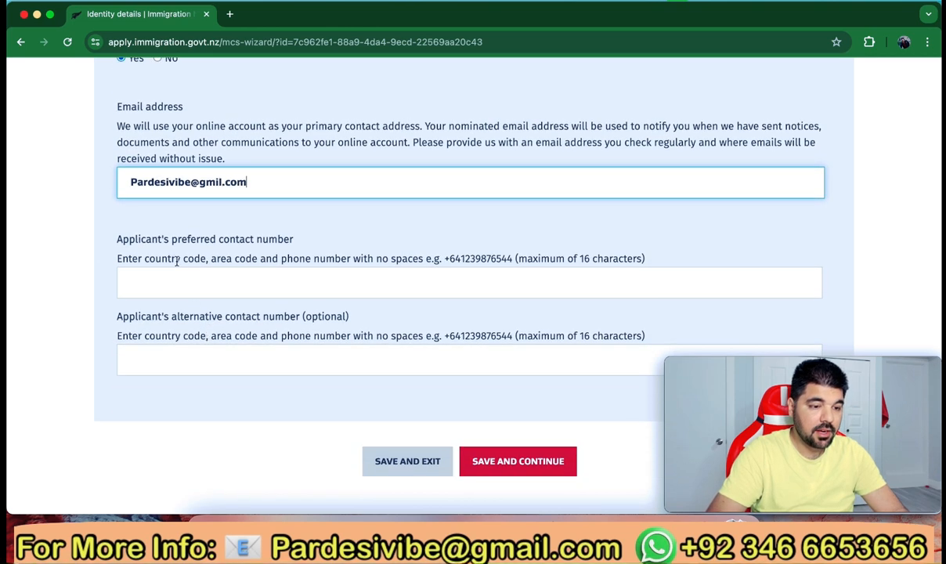
Correct the e-mail to a lowercase first letter and the proper gmail spelling
click(230, 290)
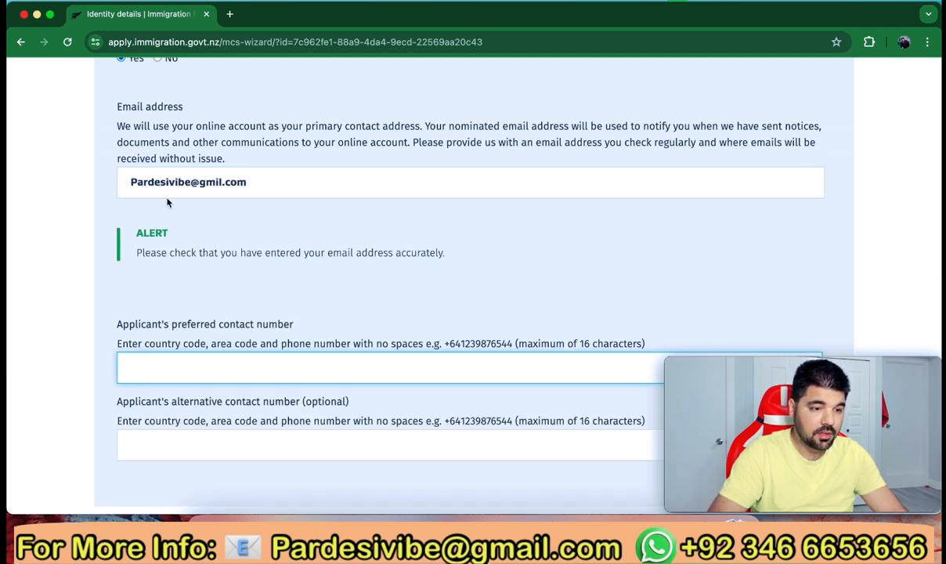
click(137, 183)
key(BackSpace)
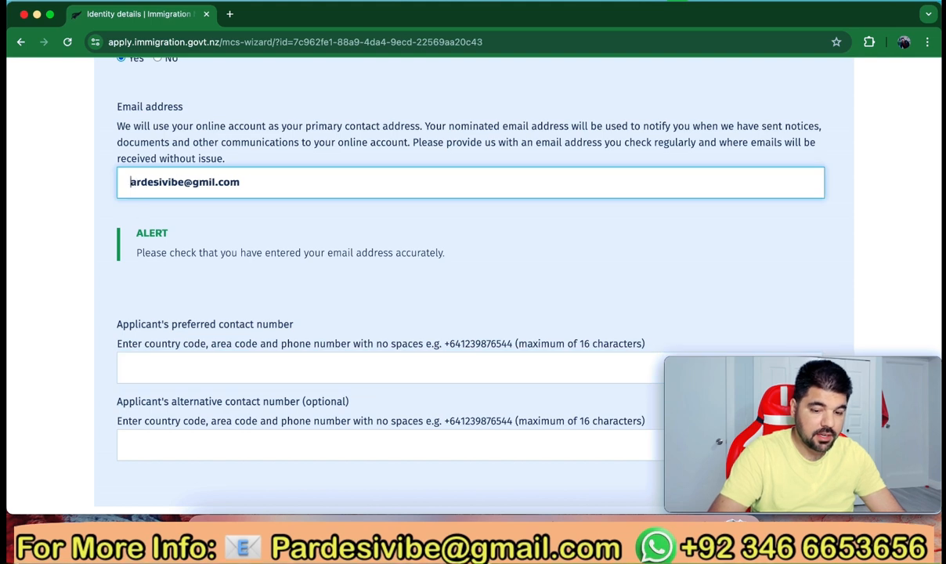
text(p)
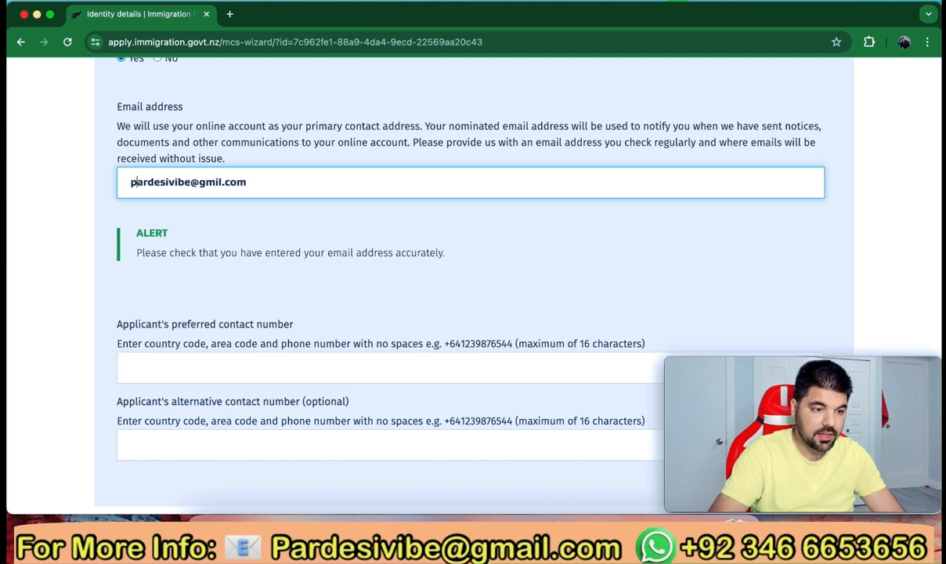
click(205, 182)
text(a)
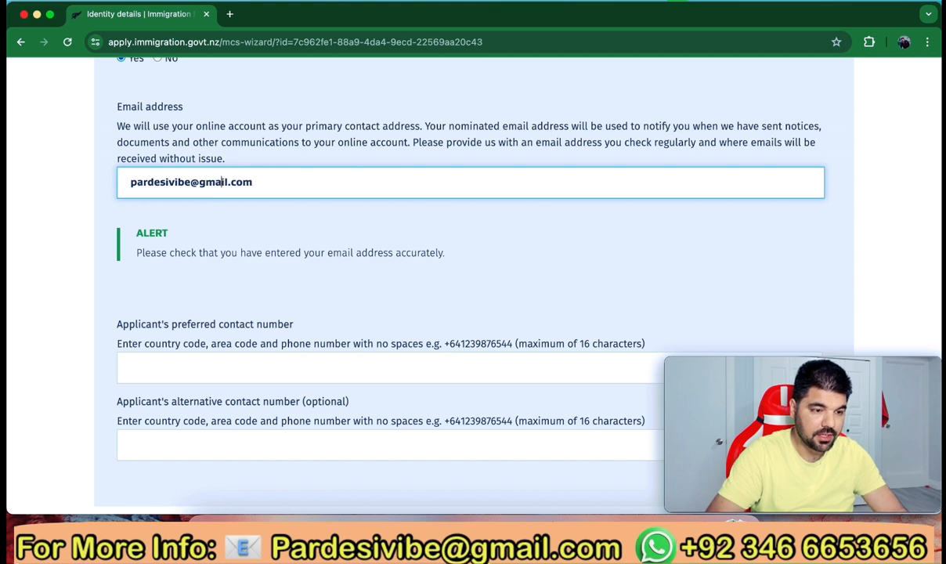
click(245, 206)
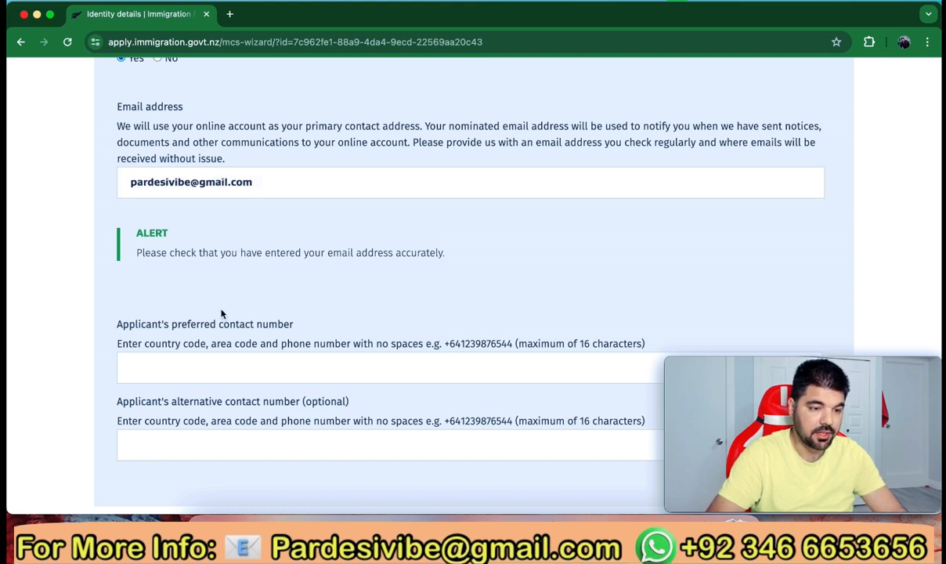
scroll(190, 314, down, 2)
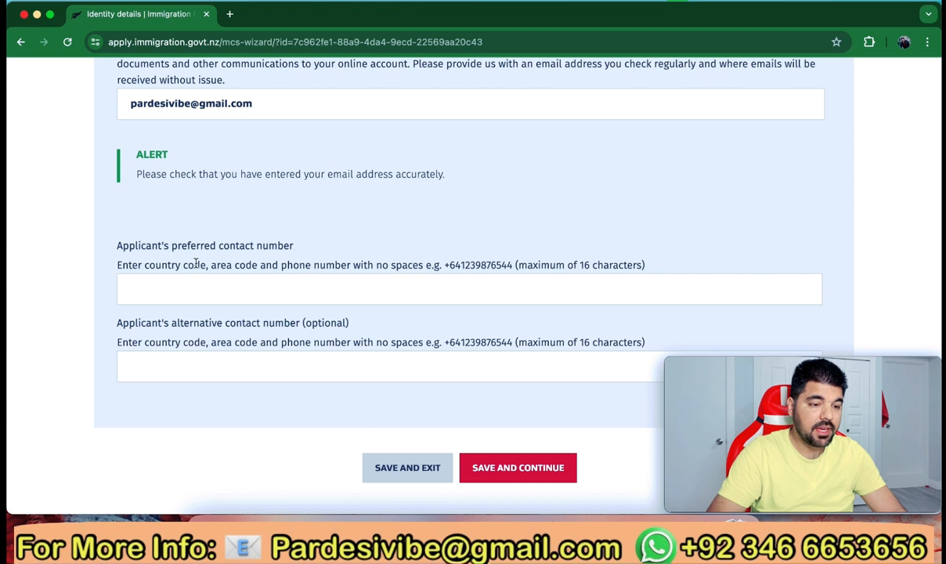
Enter the preferred contact number with its country code and save the identity details
click(181, 288)
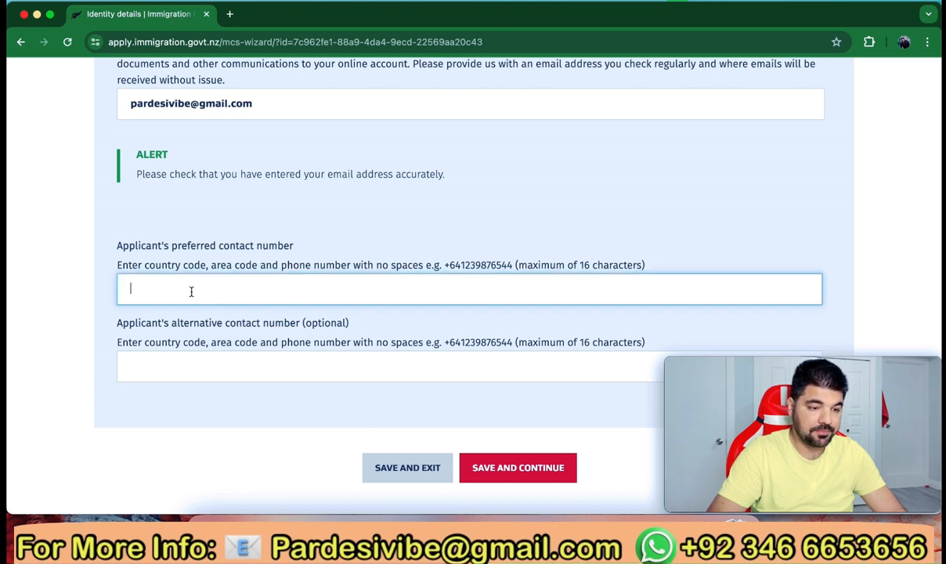
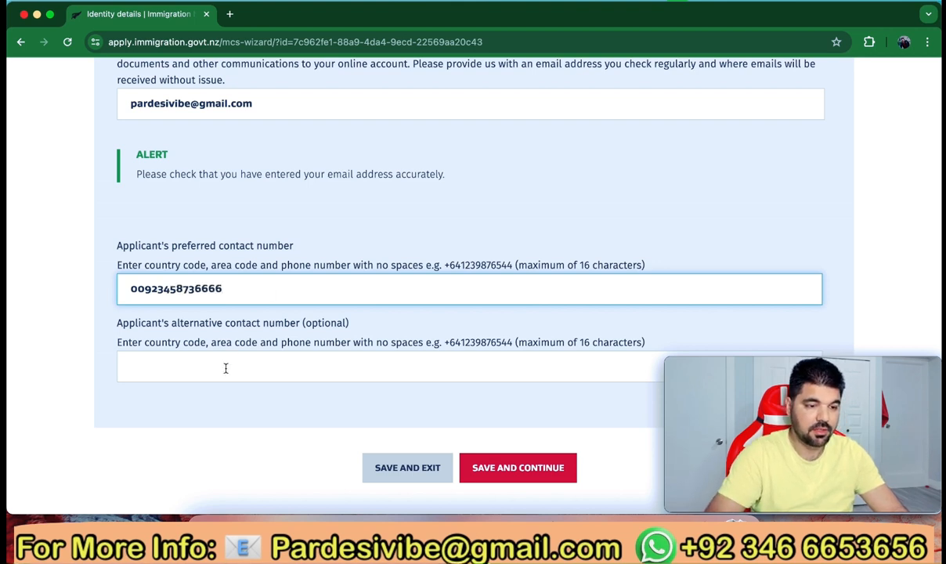
scroll(226, 368, down, 3)
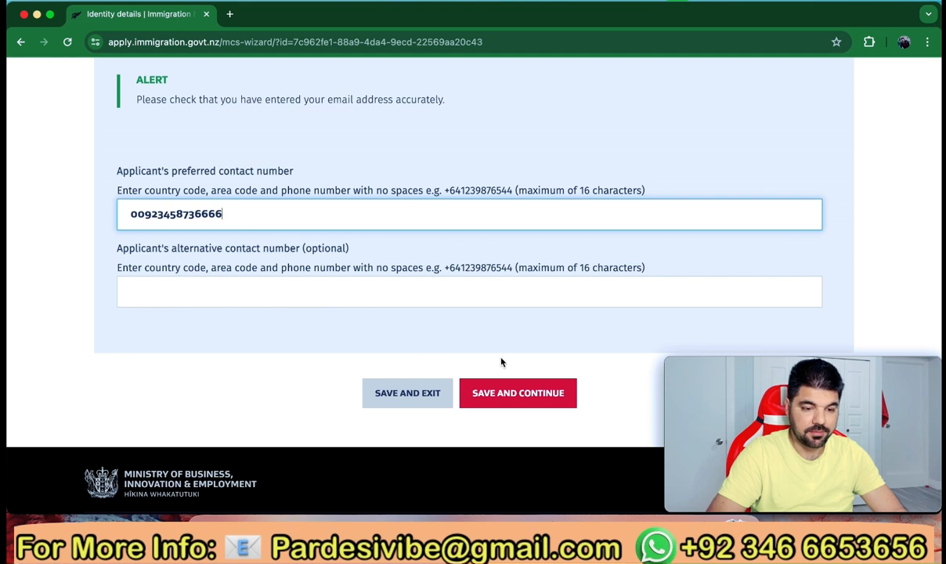
click(522, 398)
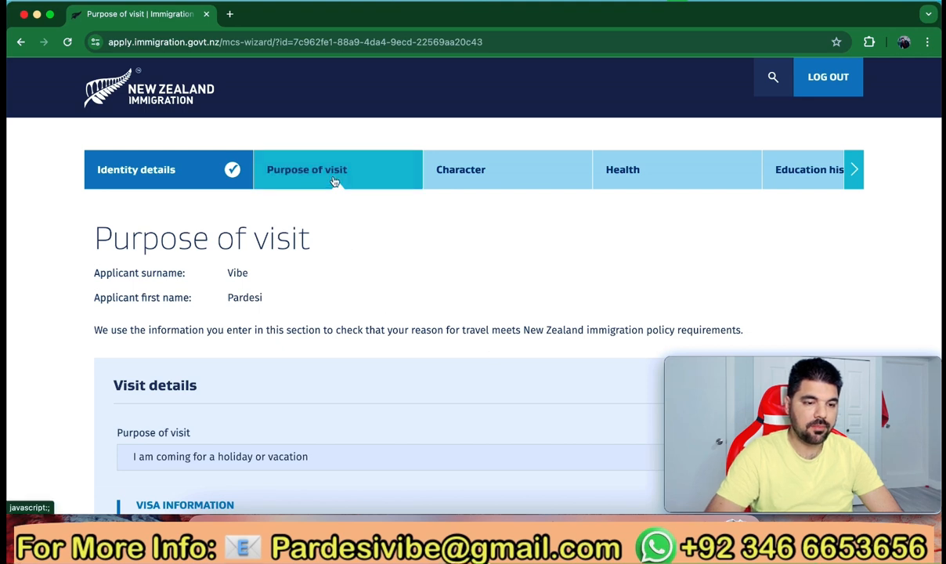
Answer No to being a member of a tourism partner
scroll(291, 287, down, 2)
scroll(290, 289, down, 1)
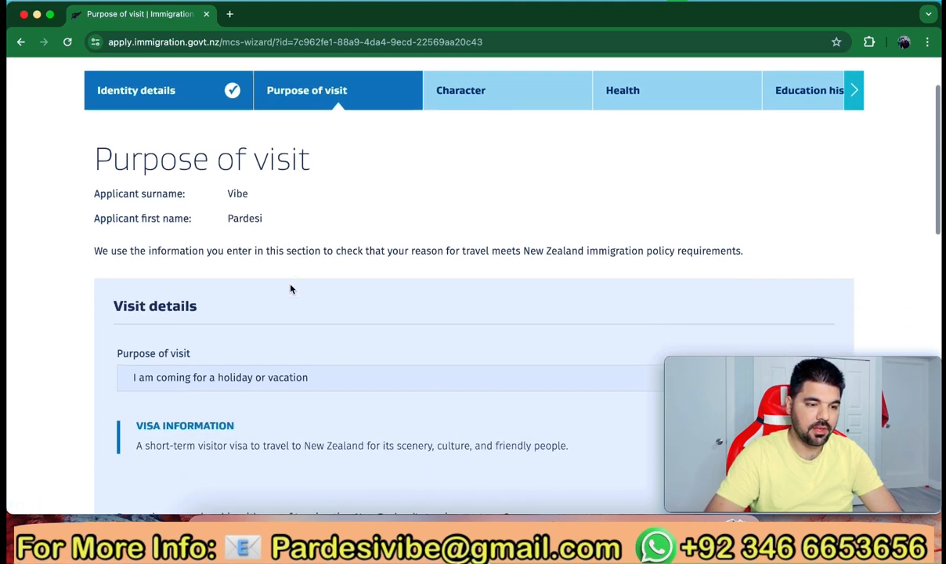
scroll(290, 289, down, 4)
scroll(289, 288, down, 1)
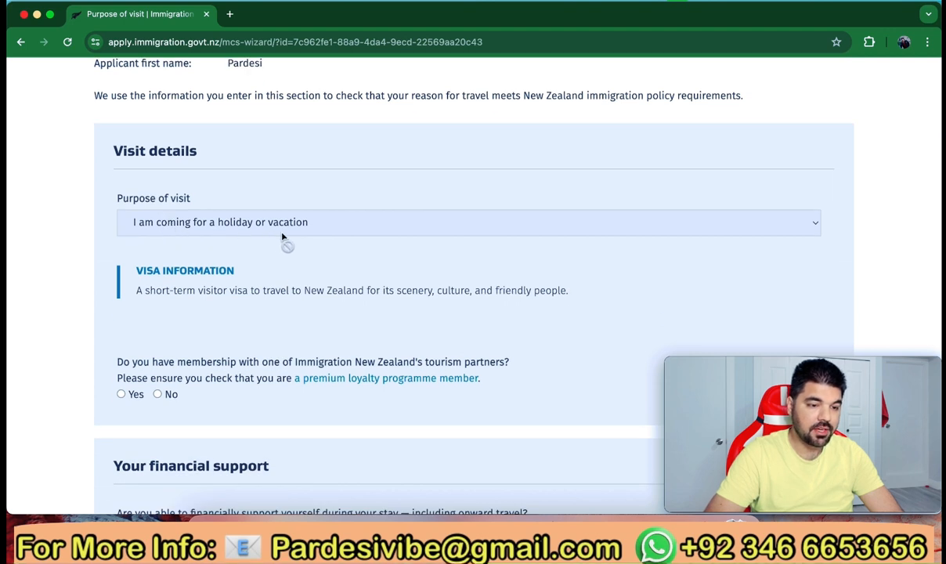
scroll(298, 266, down, 4)
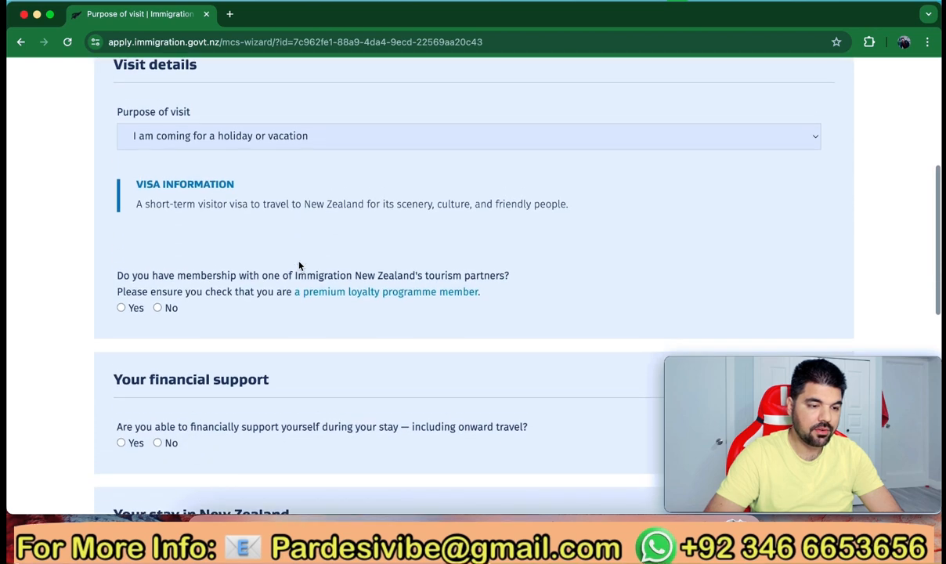
click(157, 253)
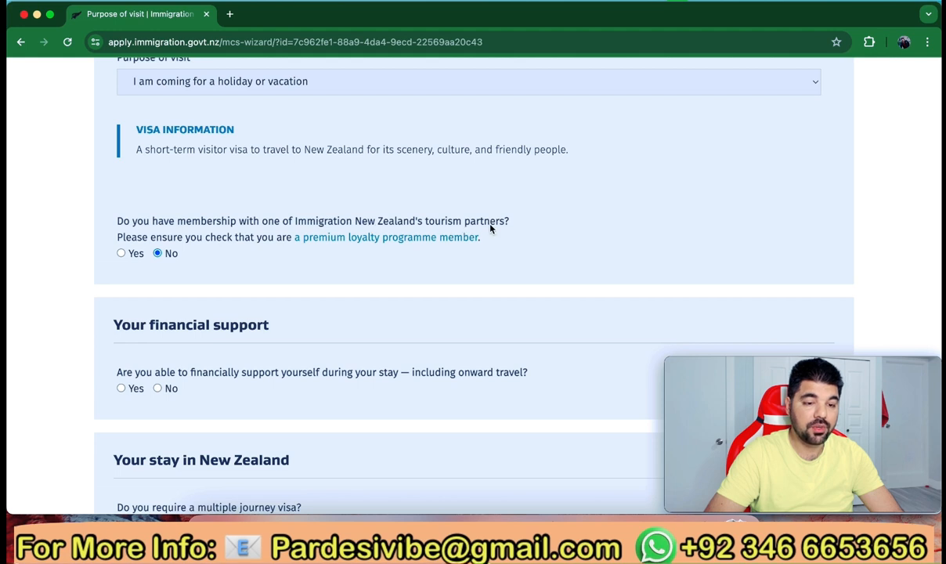
Answer Yes to financial self-support and Yes to prepaid accommodation
scroll(162, 263, down, 3)
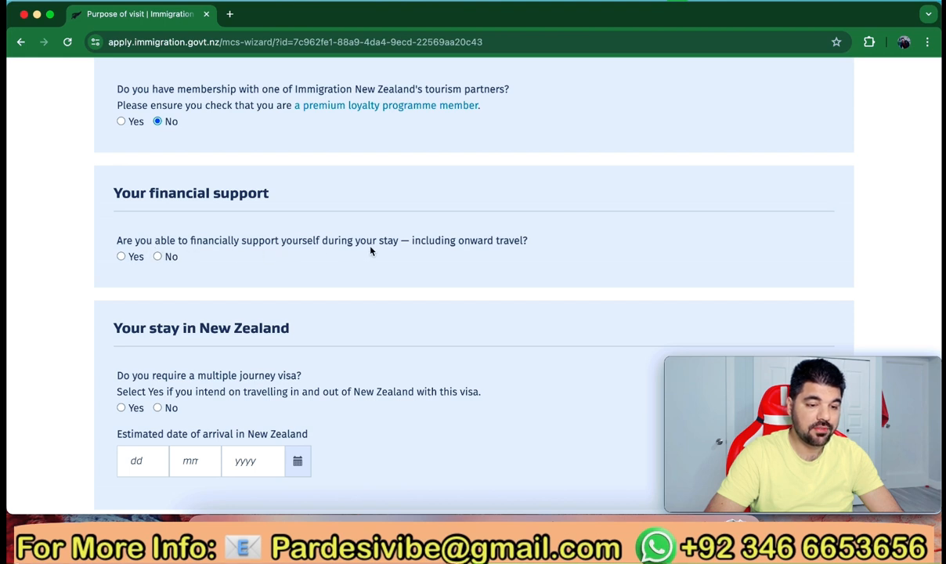
click(122, 257)
scroll(161, 306, down, 1)
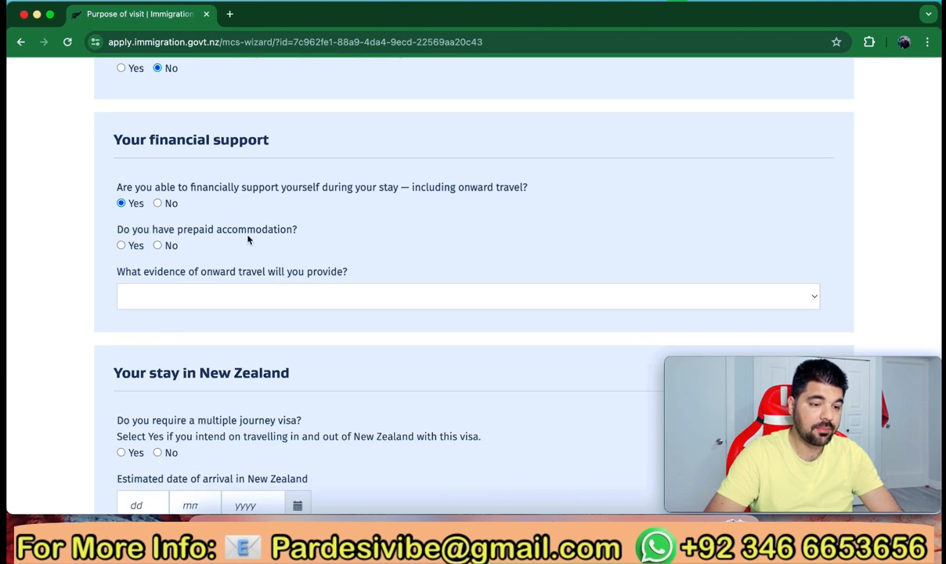
click(122, 245)
scroll(165, 298, down, 1)
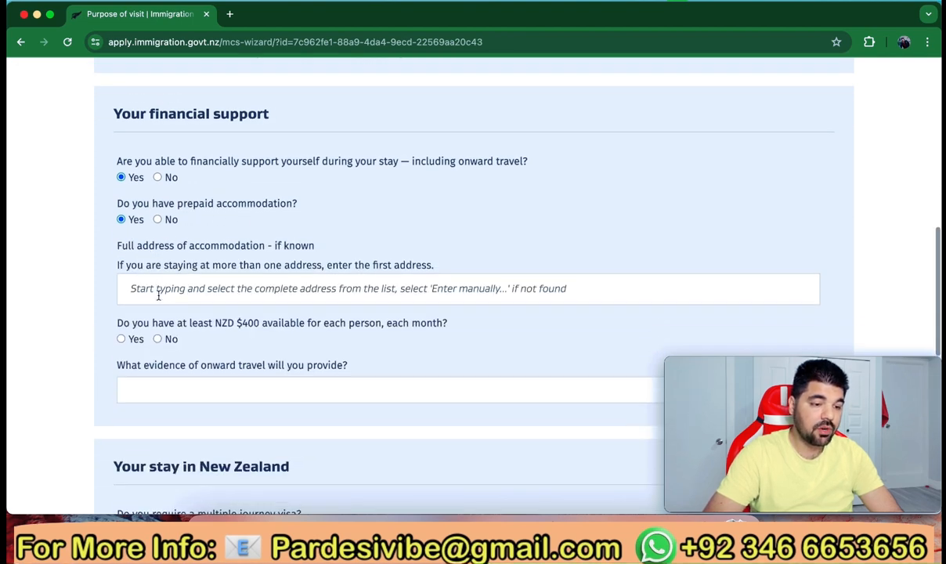
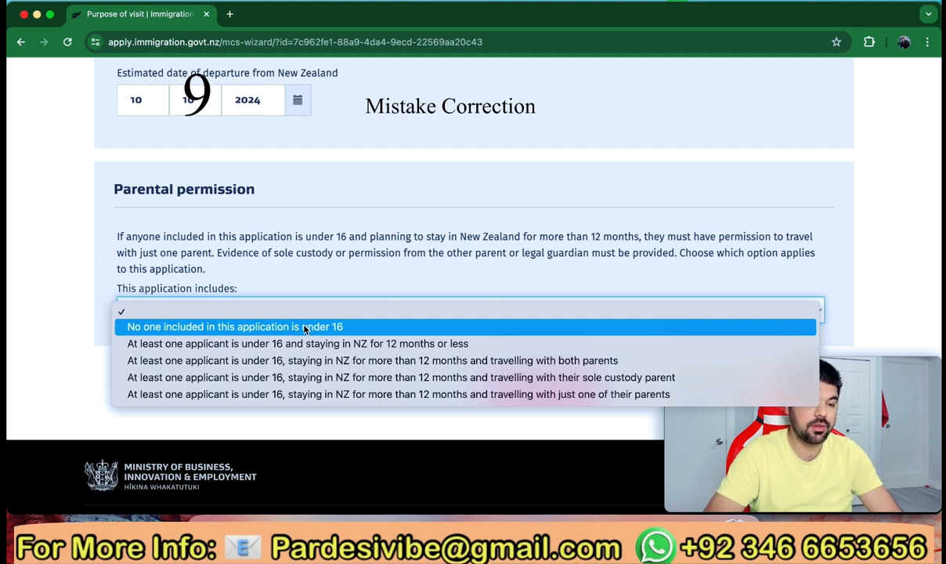
Choose 'No one included in this application is under 16' for parental permission
click(305, 327)
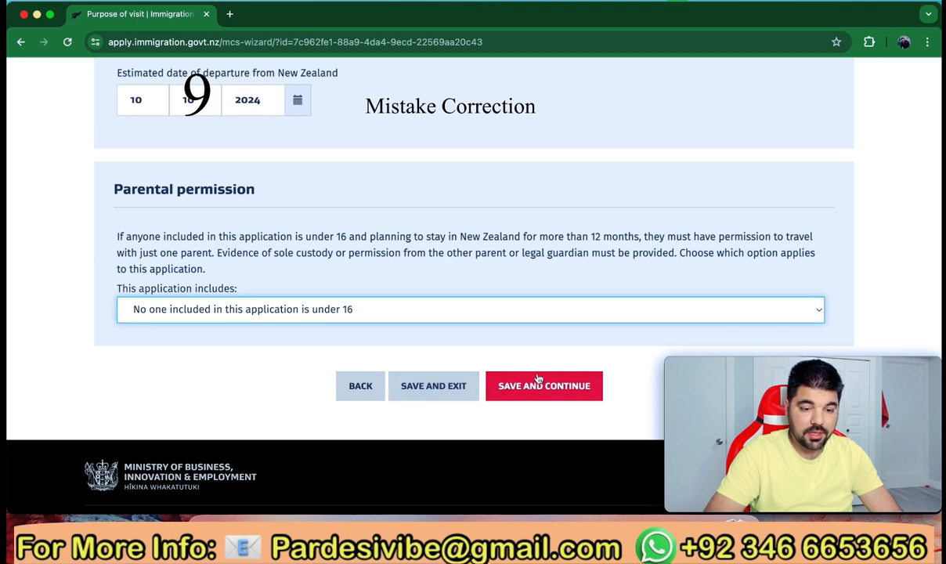
Save the purpose of visit and answer No to convictions, investigation, deportation and visa refusal
click(537, 385)
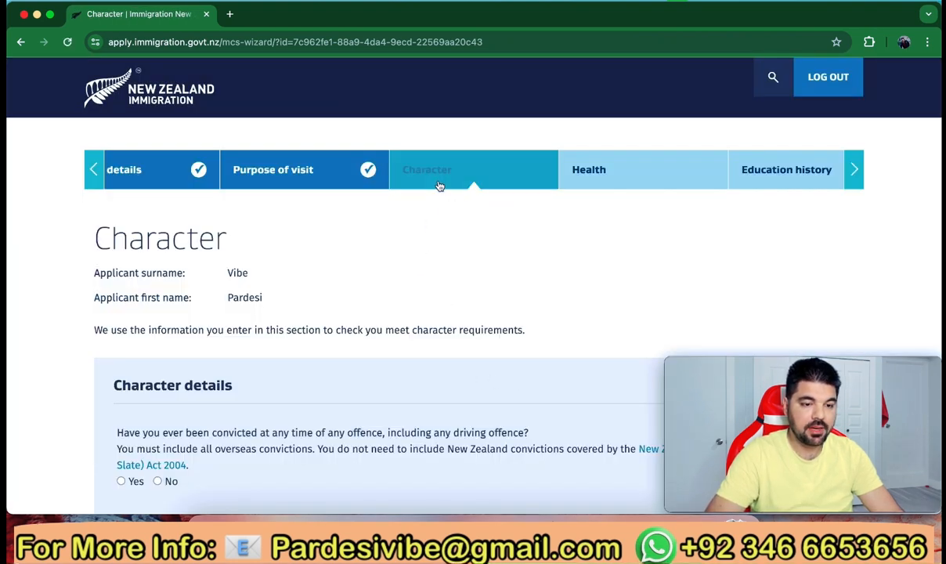
scroll(342, 245, down, 5)
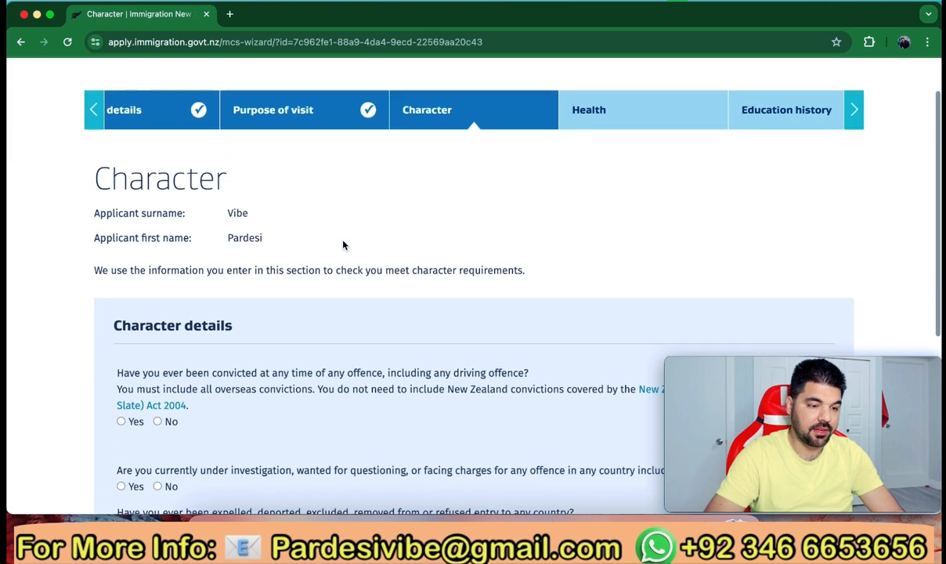
scroll(312, 236, down, 1)
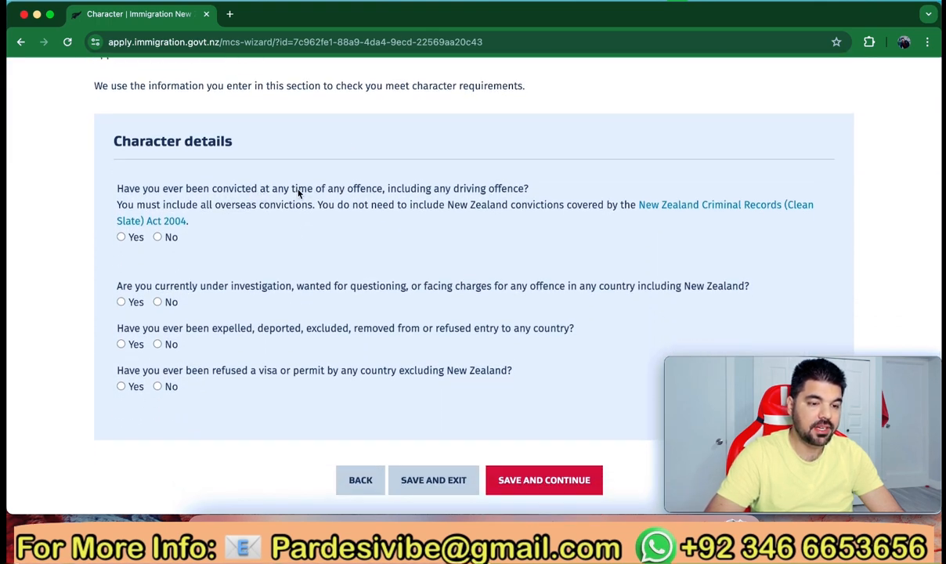
click(158, 237)
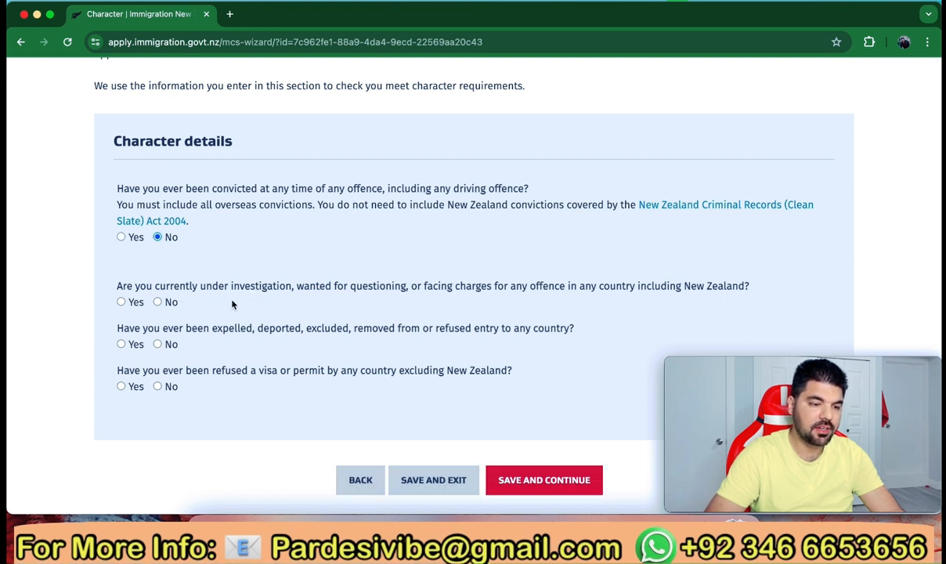
click(158, 302)
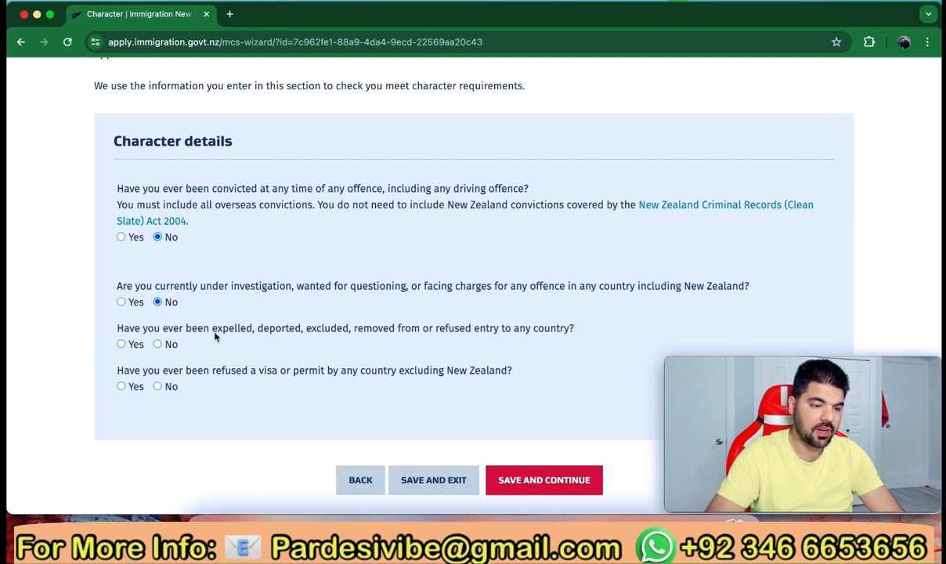
click(158, 344)
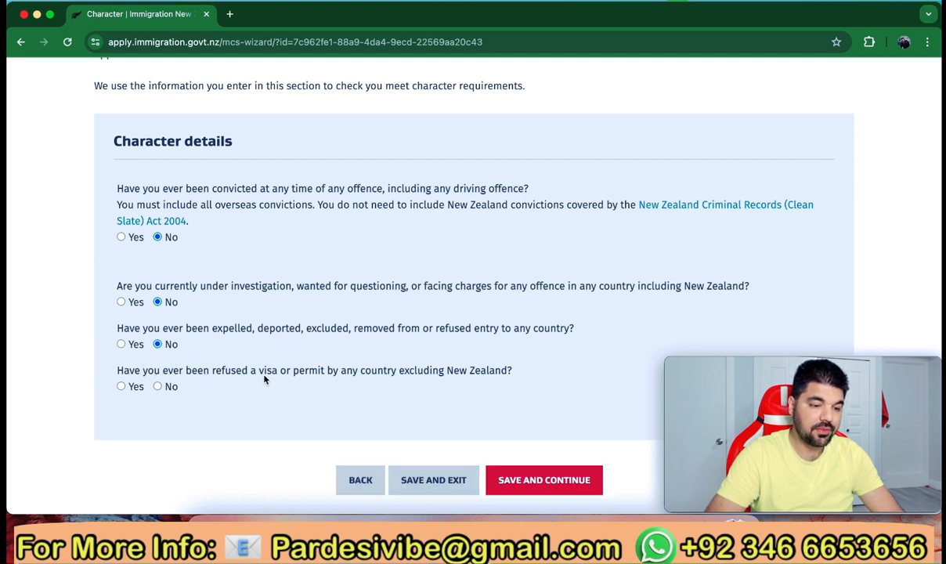
click(158, 387)
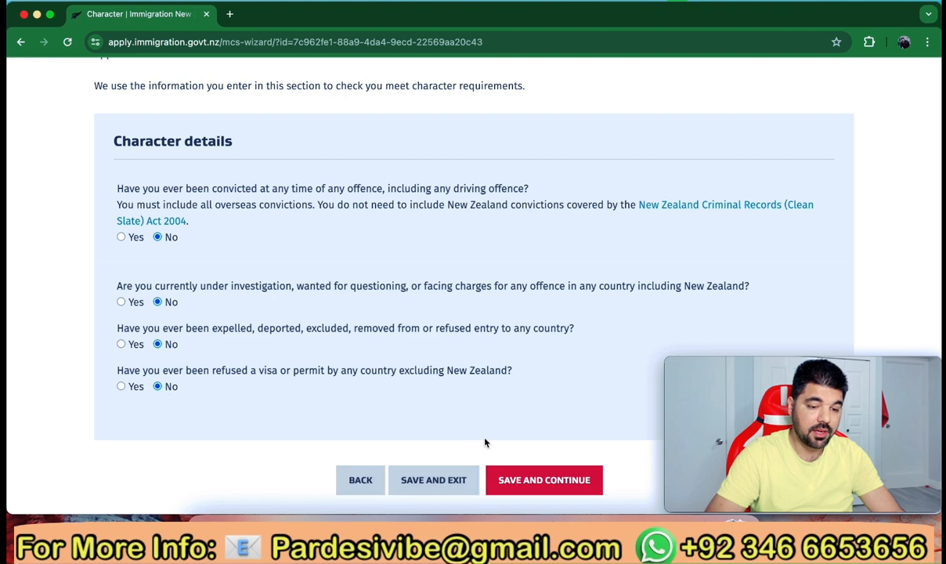
Save the character answers and answer No to tuberculosis, renal dialysis and hospital care
click(534, 480)
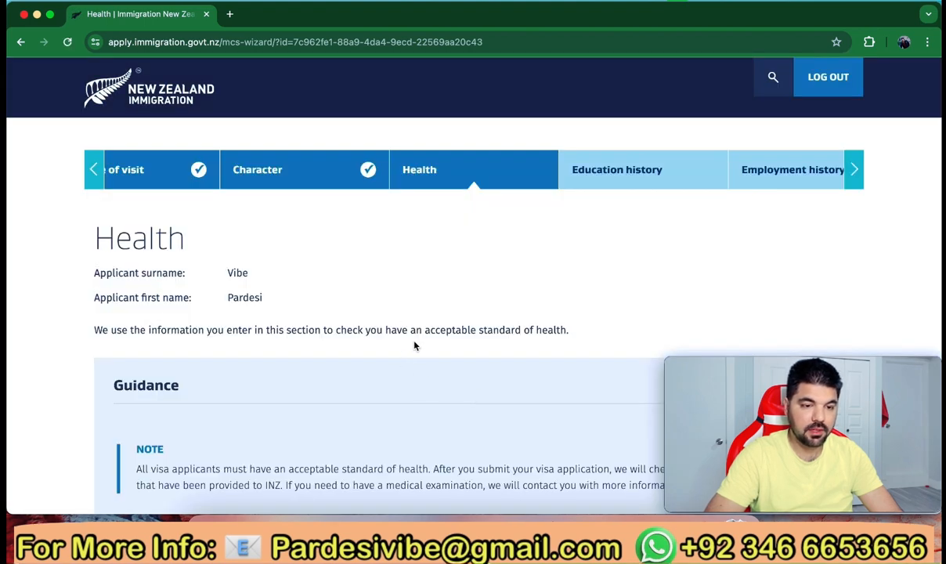
scroll(415, 343, down, 1)
scroll(244, 329, down, 6)
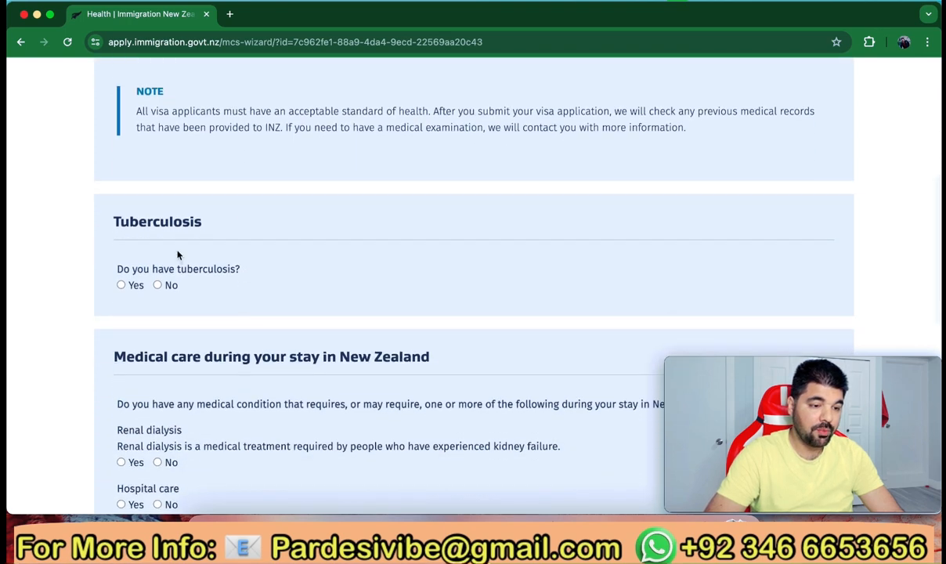
click(157, 285)
scroll(184, 321, down, 3)
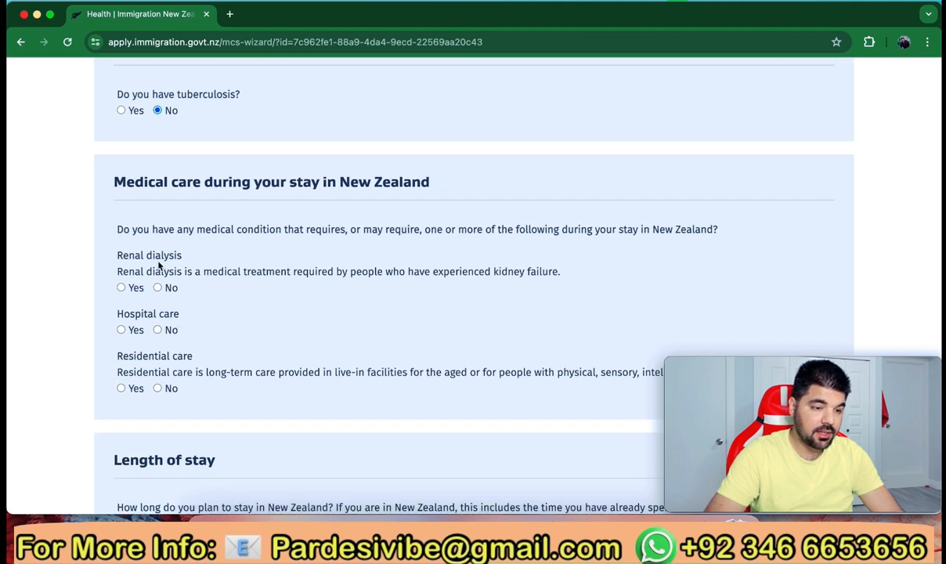
click(158, 287)
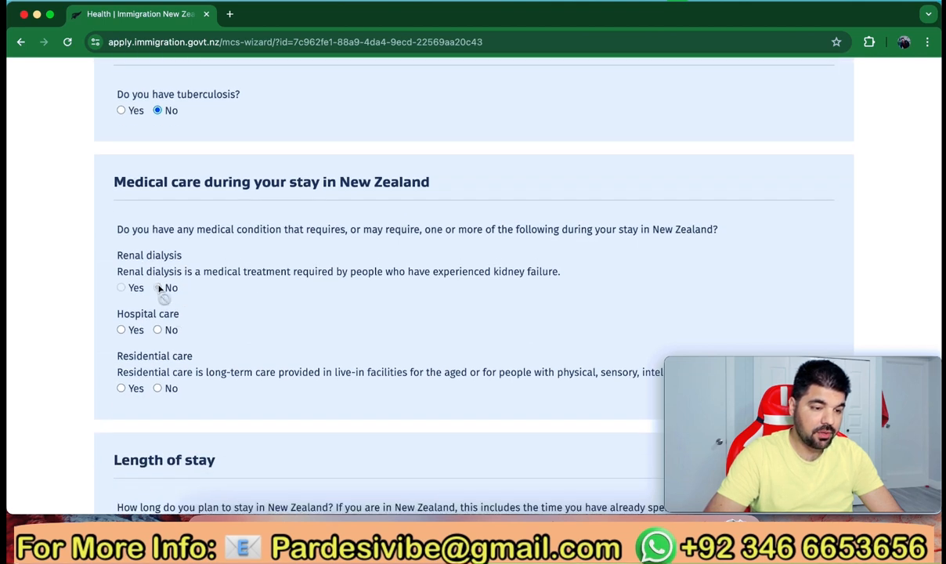
click(157, 330)
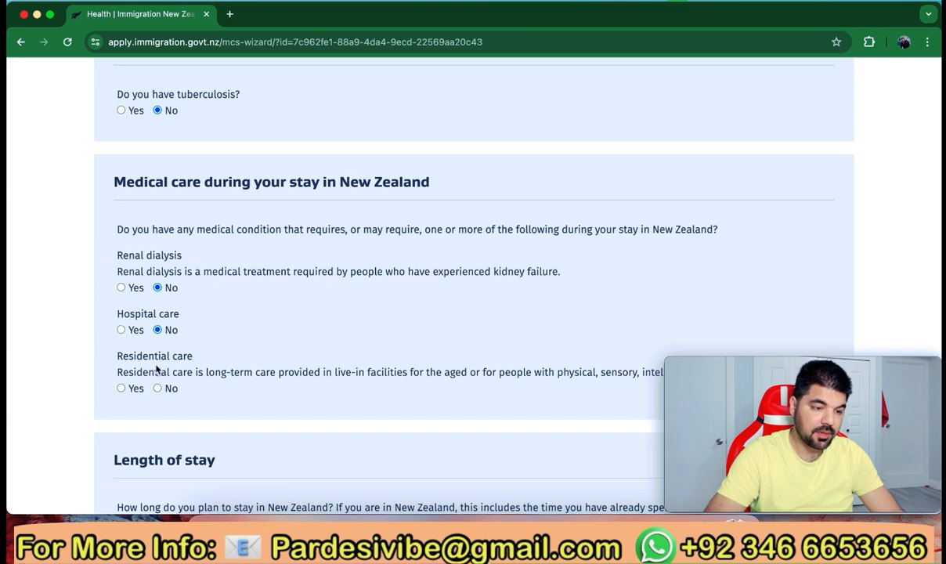
scroll(156, 369, down, 2)
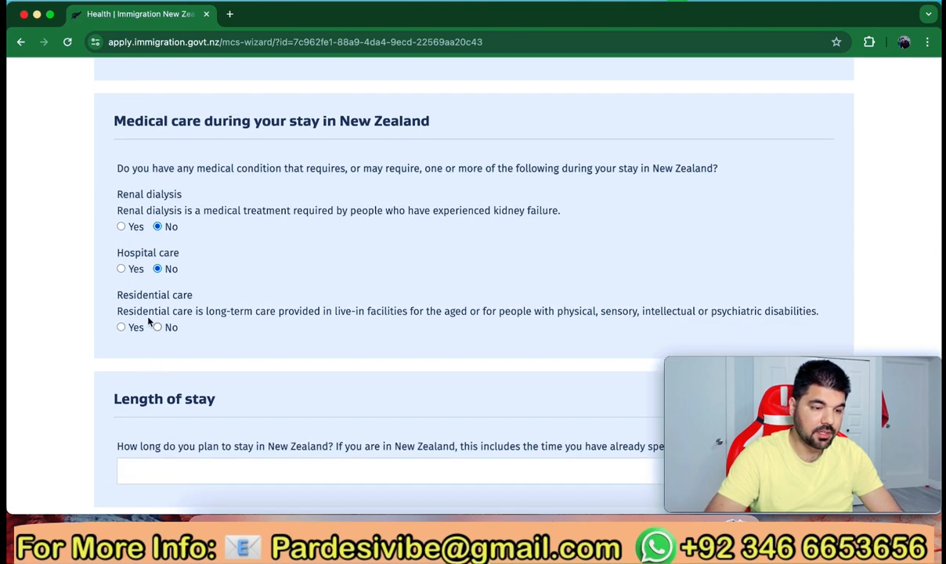
scroll(164, 374, down, 7)
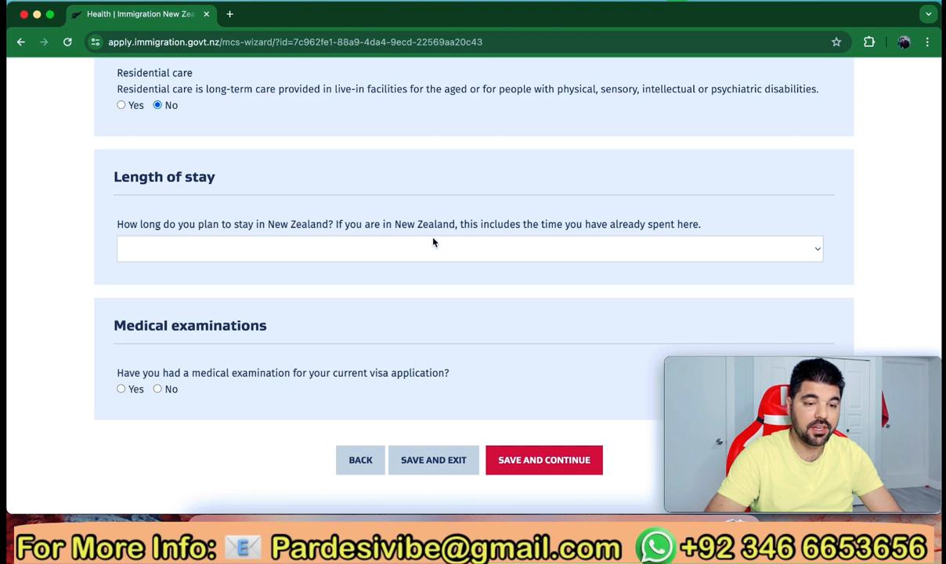
Set length of stay to '1 month or less' and answer No to prior medical examination
click(622, 249)
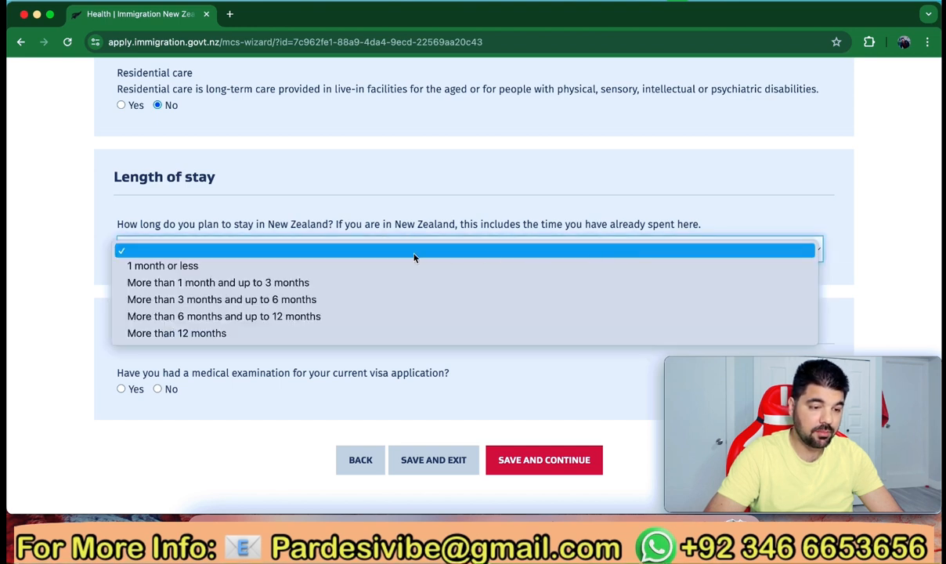
click(191, 268)
scroll(198, 304, down, 2)
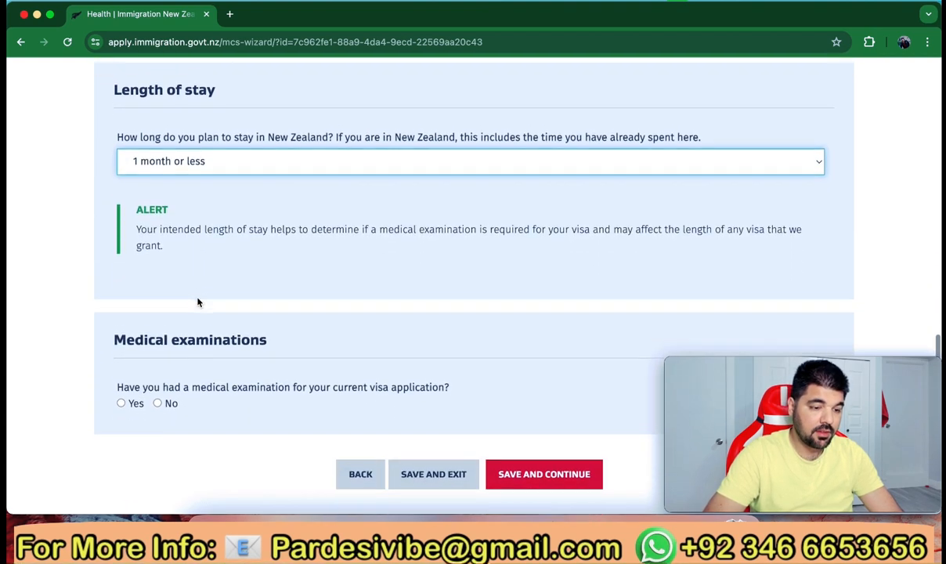
scroll(198, 303, down, 2)
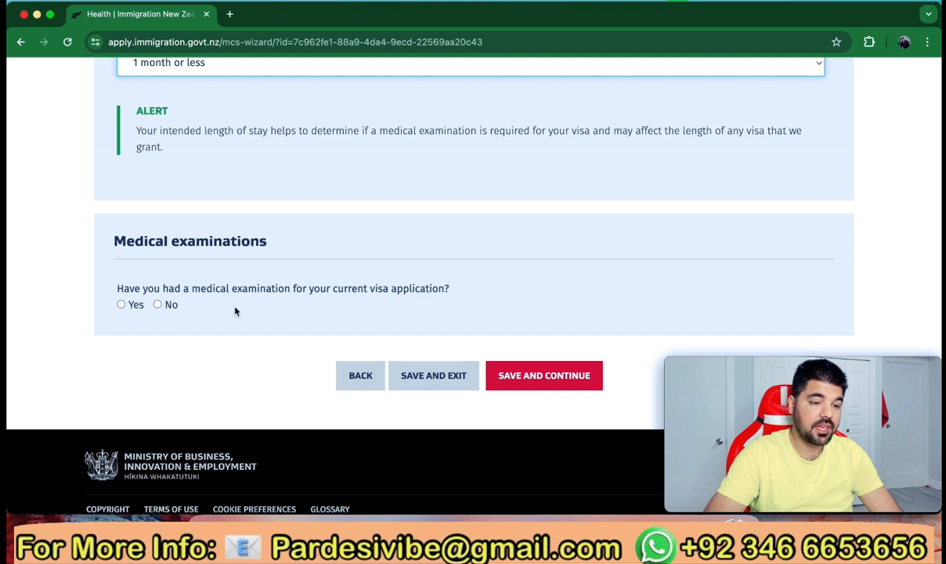
click(159, 304)
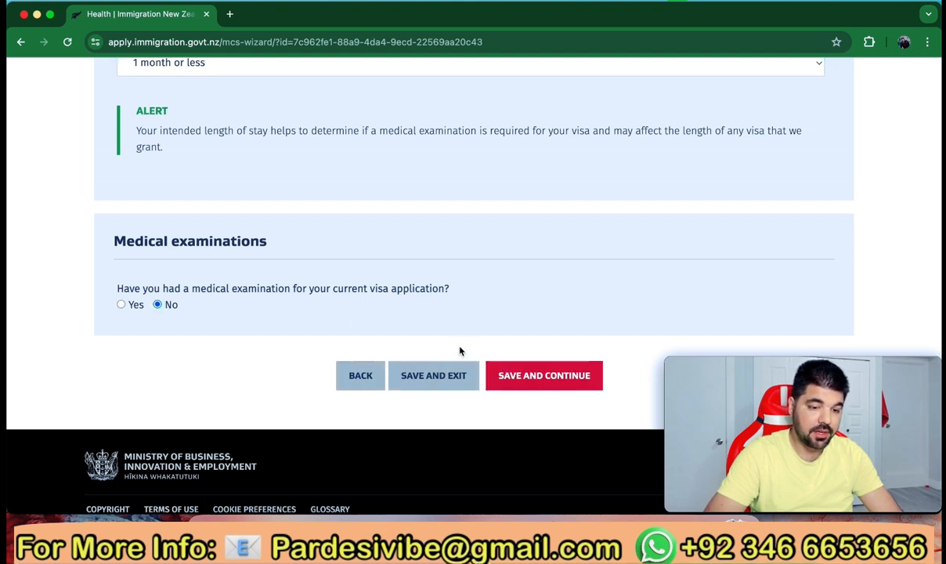
Save the health answers, confirm tertiary education and enter qualification 'Msc Environmental Science'
click(534, 376)
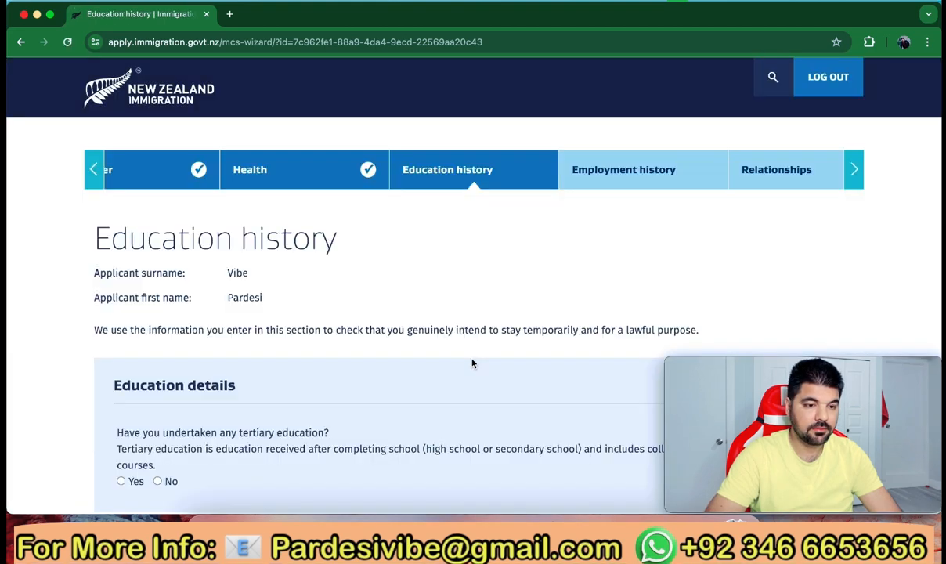
scroll(473, 363, down, 3)
scroll(472, 362, down, 4)
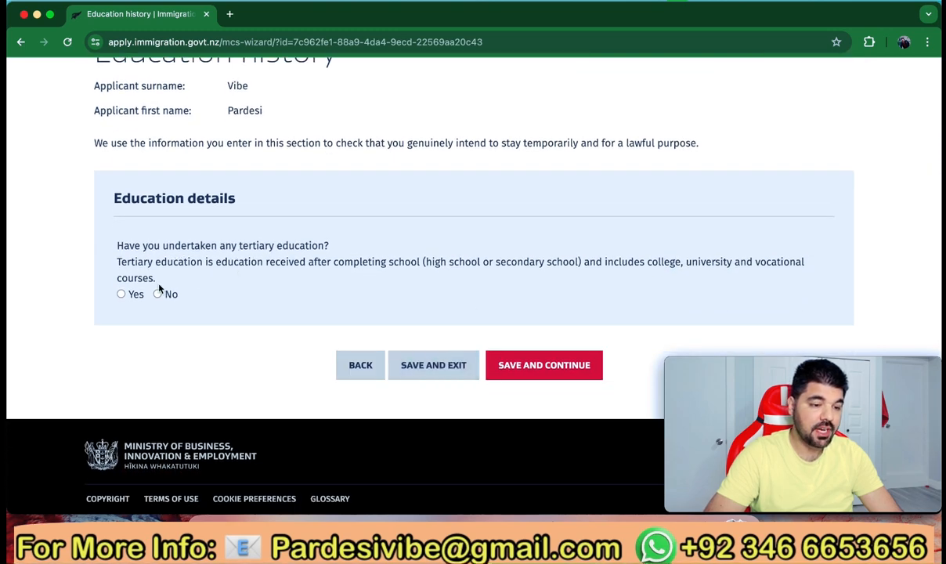
click(121, 294)
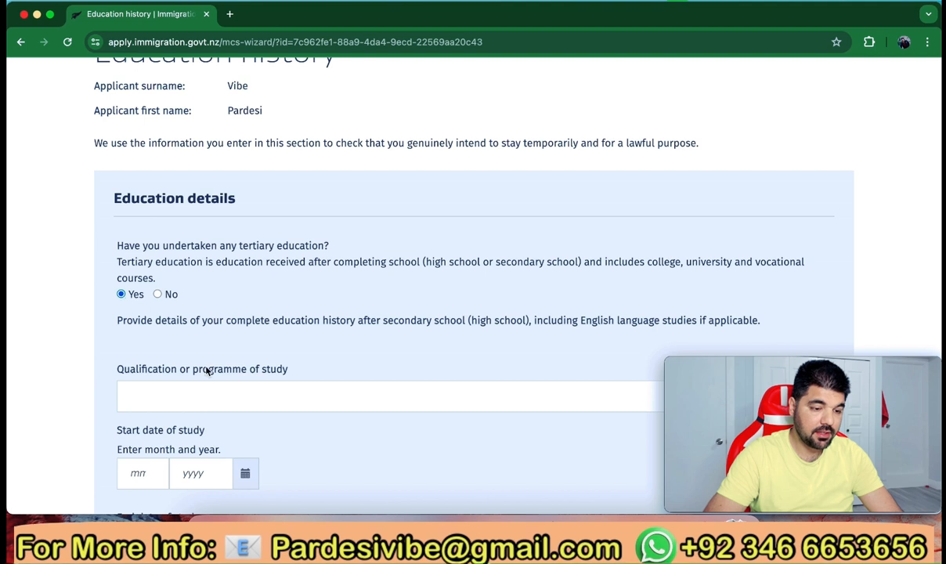
scroll(206, 368, down, 2)
scroll(207, 344, down, 2)
click(210, 261)
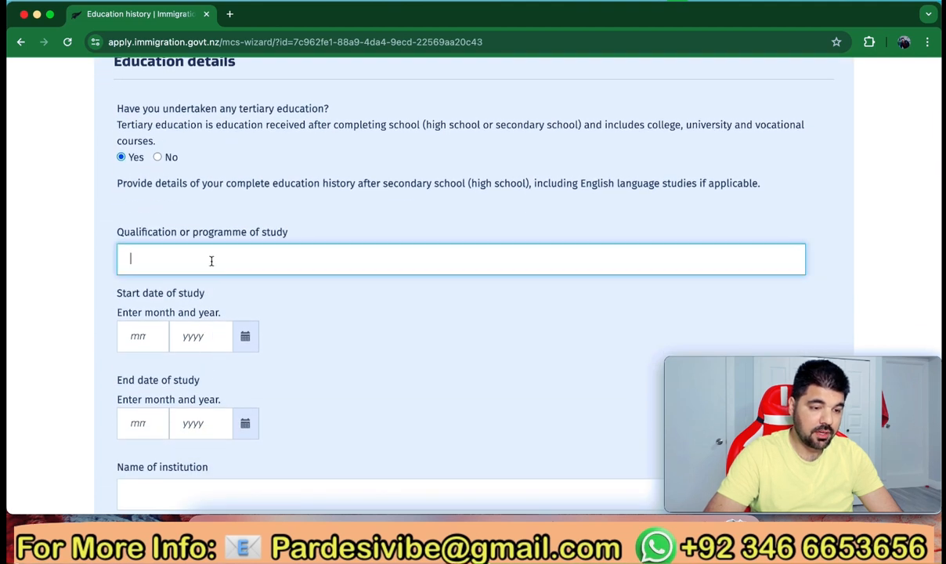
text(M)
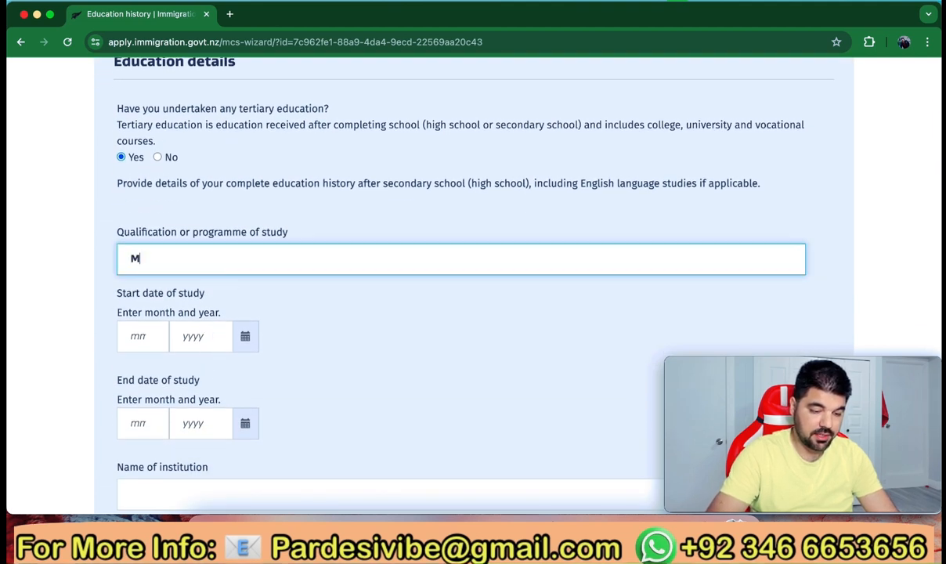
text(sc Enviroi)
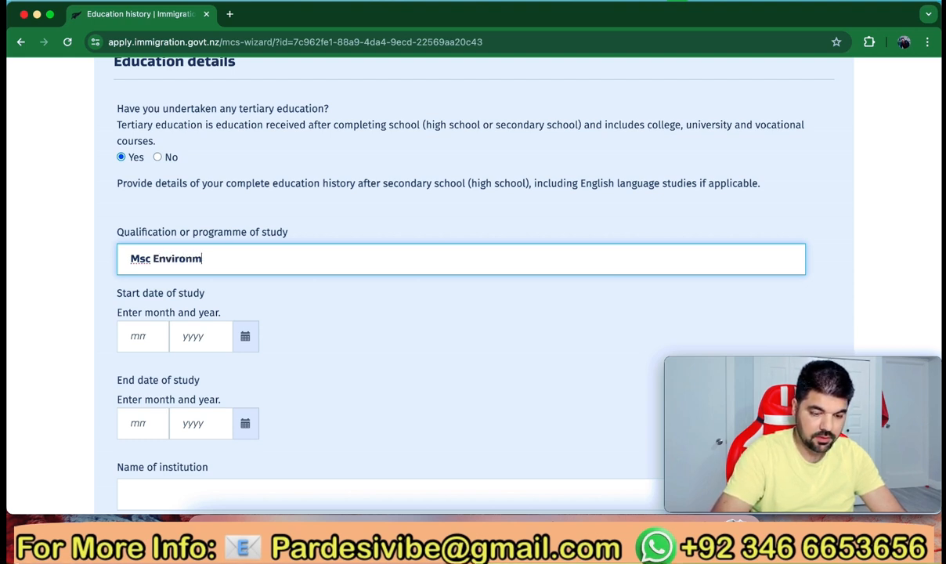
text(mental )
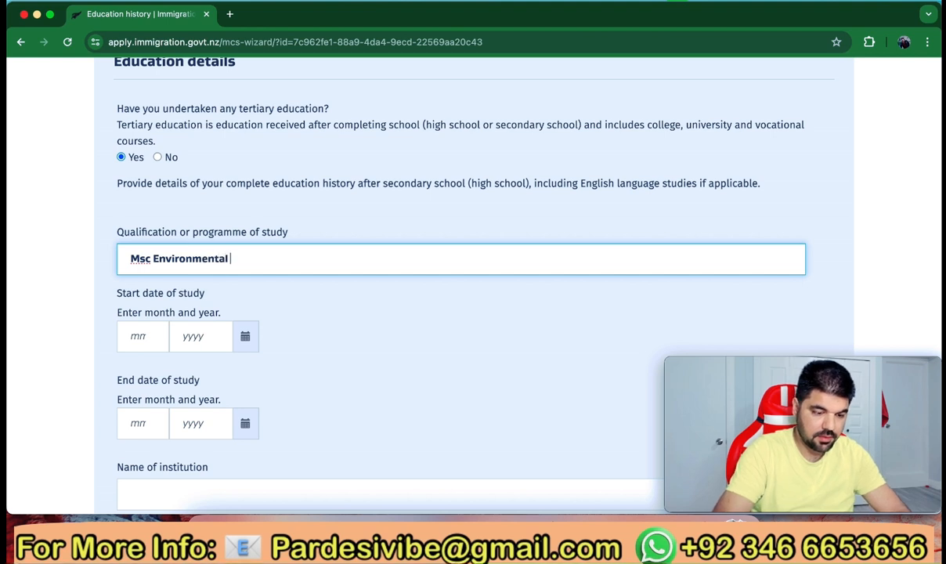
text(Scien)
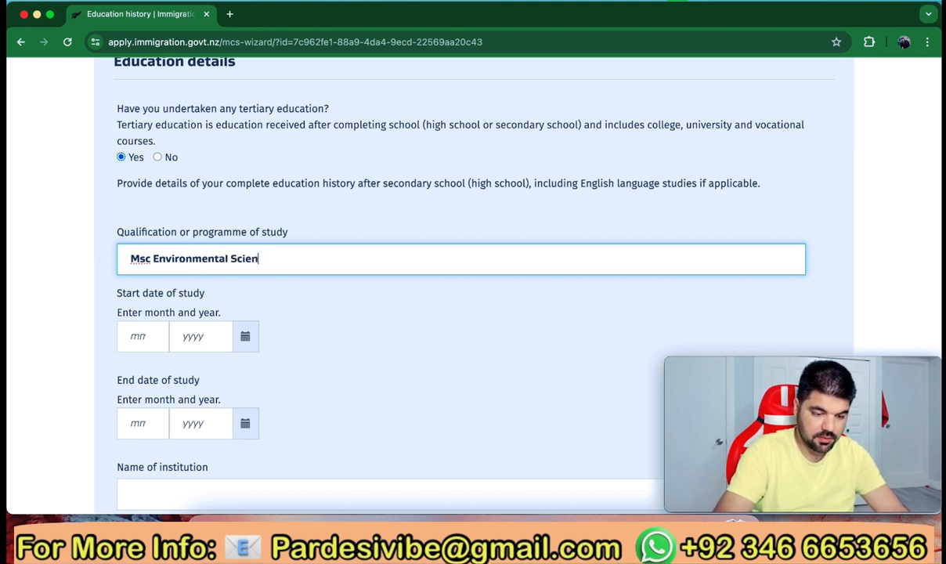
text(ce)
Enter study dates from 10/2020 to 10/2022
click(140, 335)
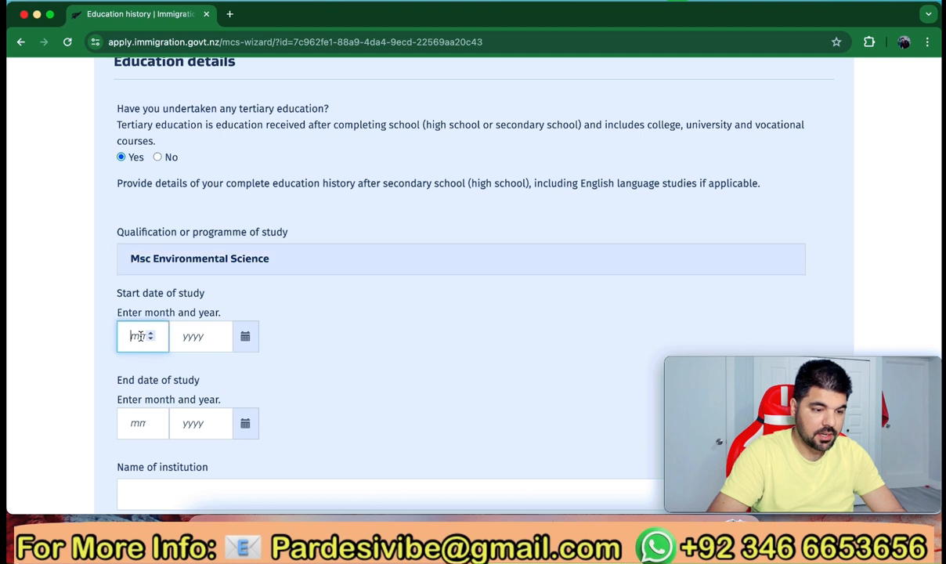
text(0)
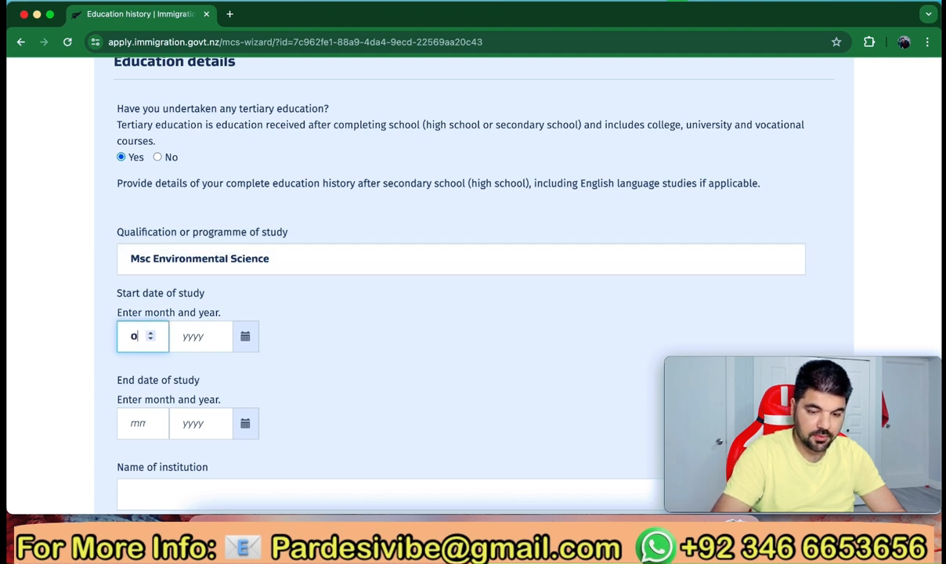
click(190, 336)
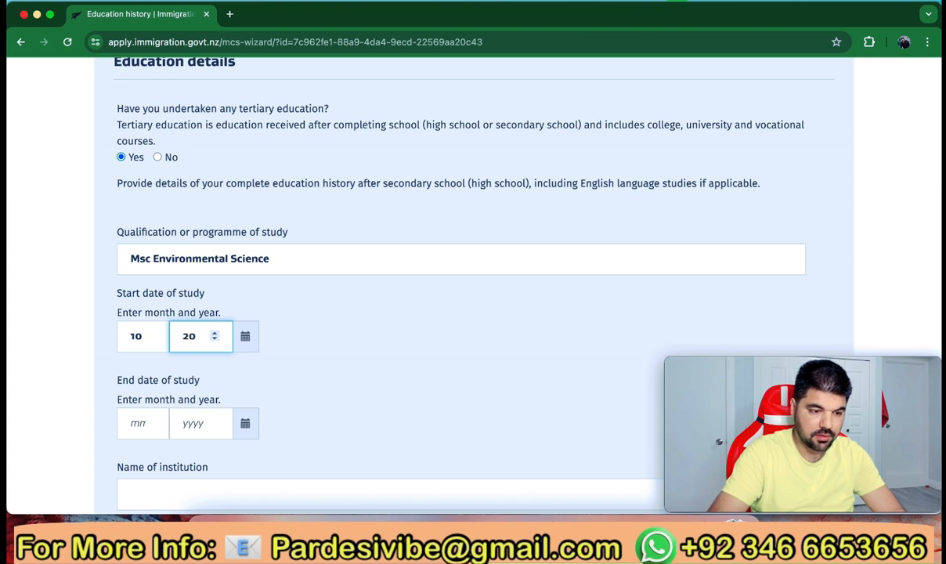
text(2020)
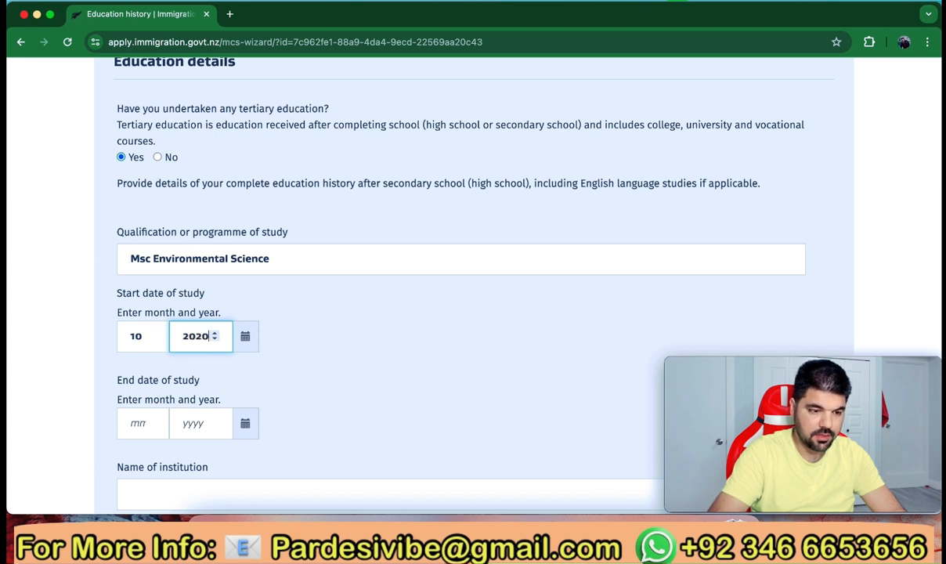
click(135, 425)
text(10)
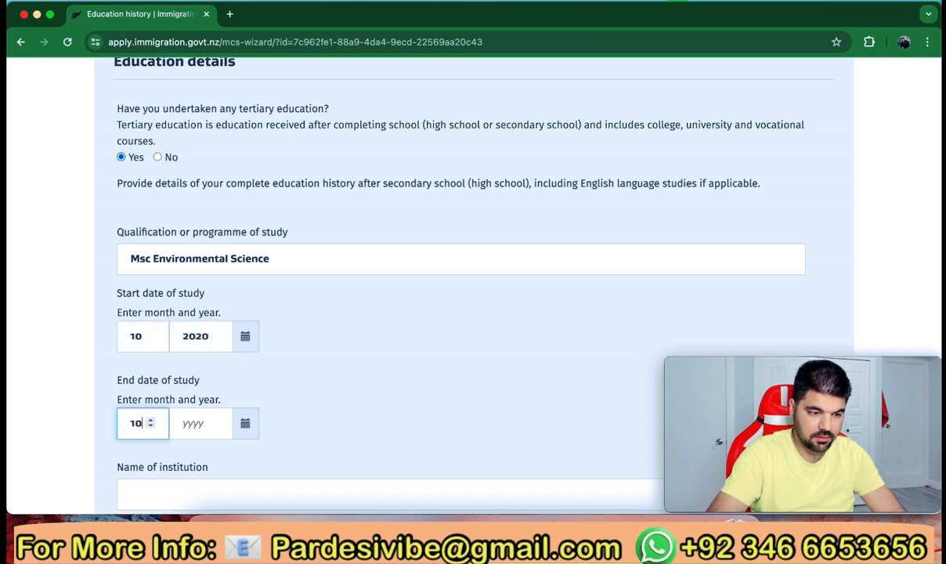
click(187, 424)
text(2022)
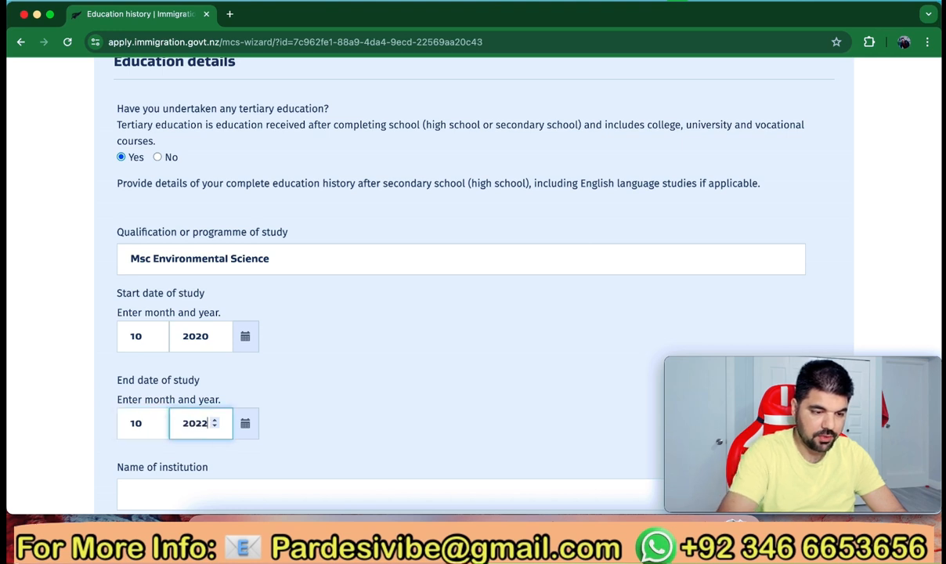
click(312, 403)
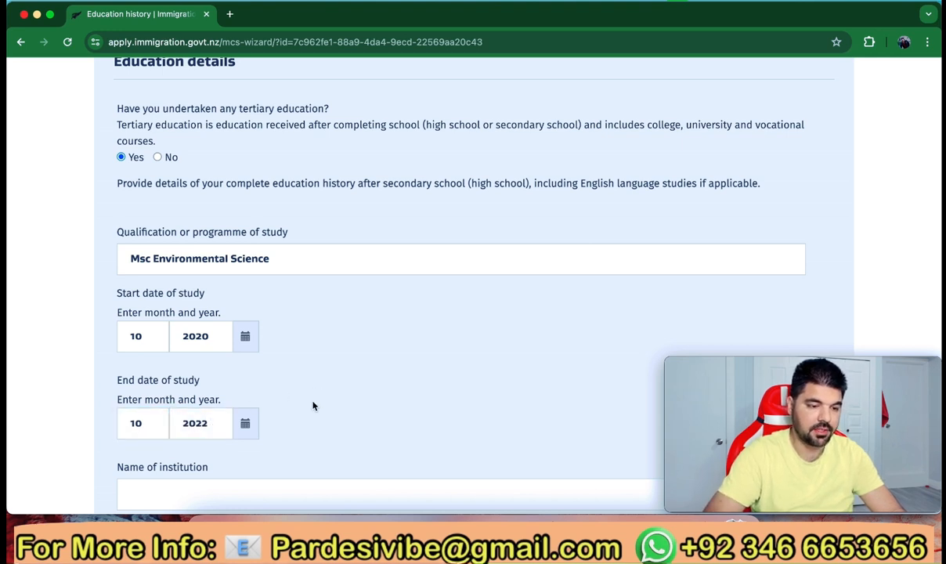
Enter institution RPTU Landau with Germany as its country
scroll(313, 406, down, 2)
scroll(313, 406, down, 4)
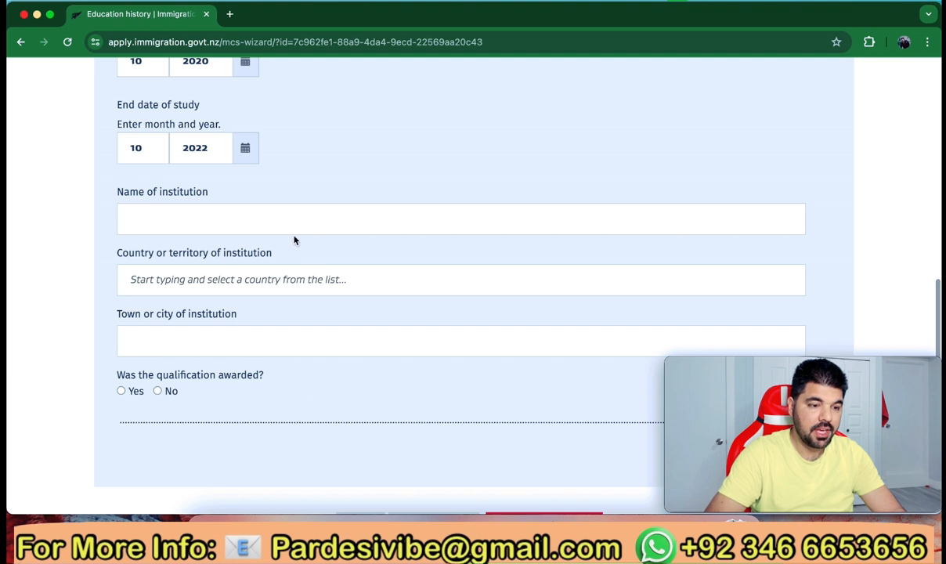
click(288, 226)
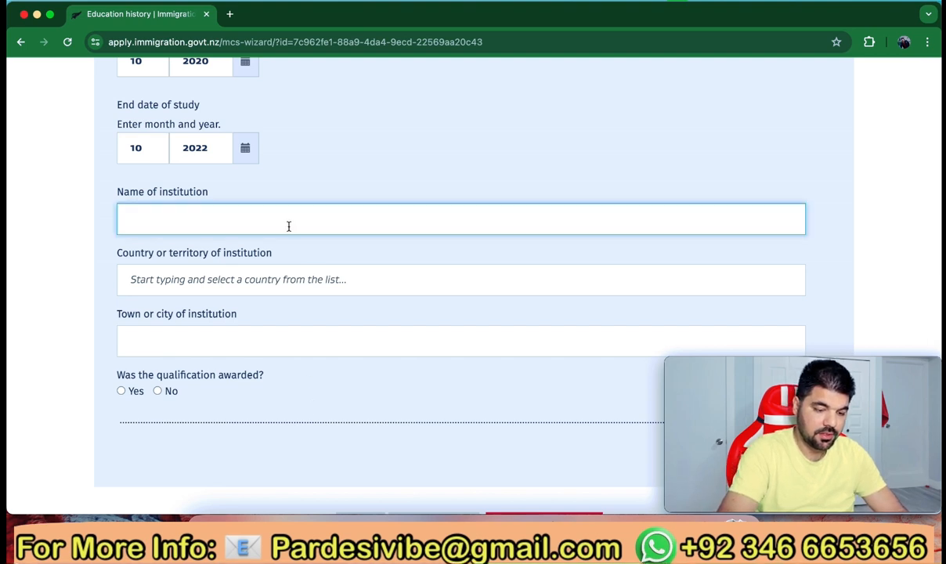
text(RPTU)
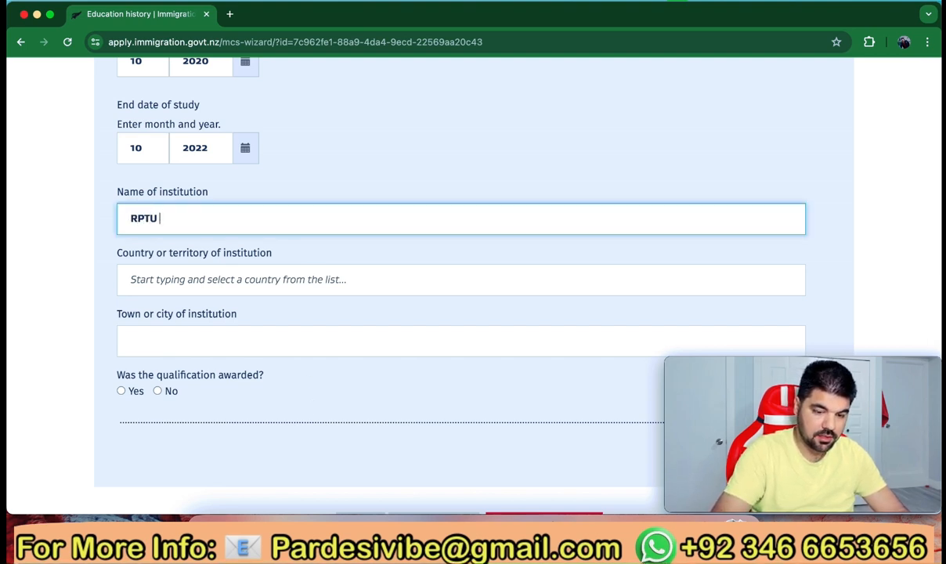
text( Landau)
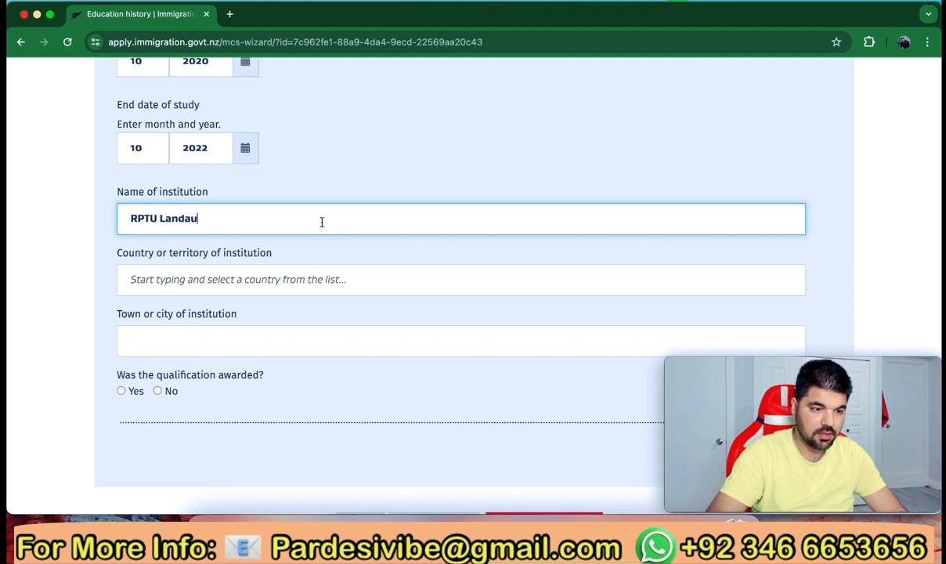
scroll(278, 278, down, 2)
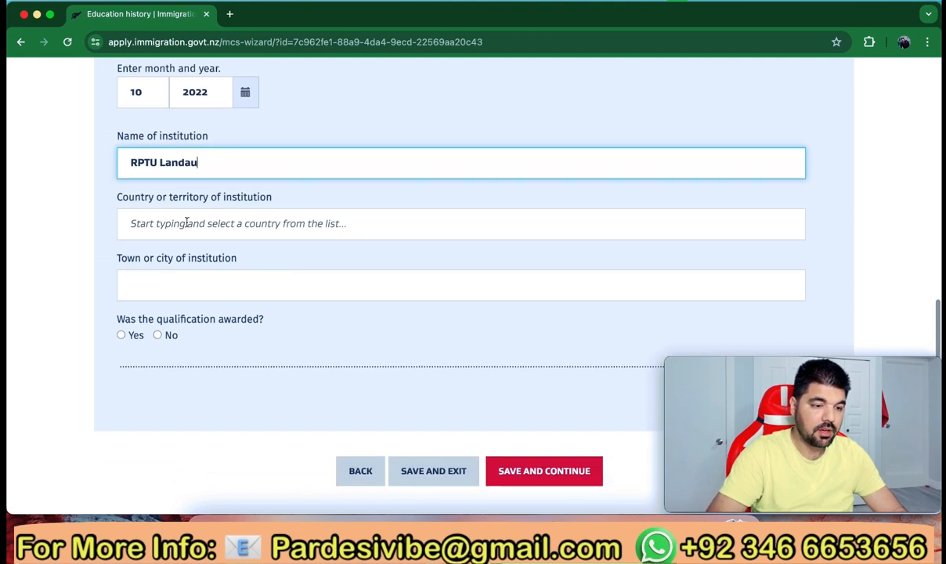
click(227, 223)
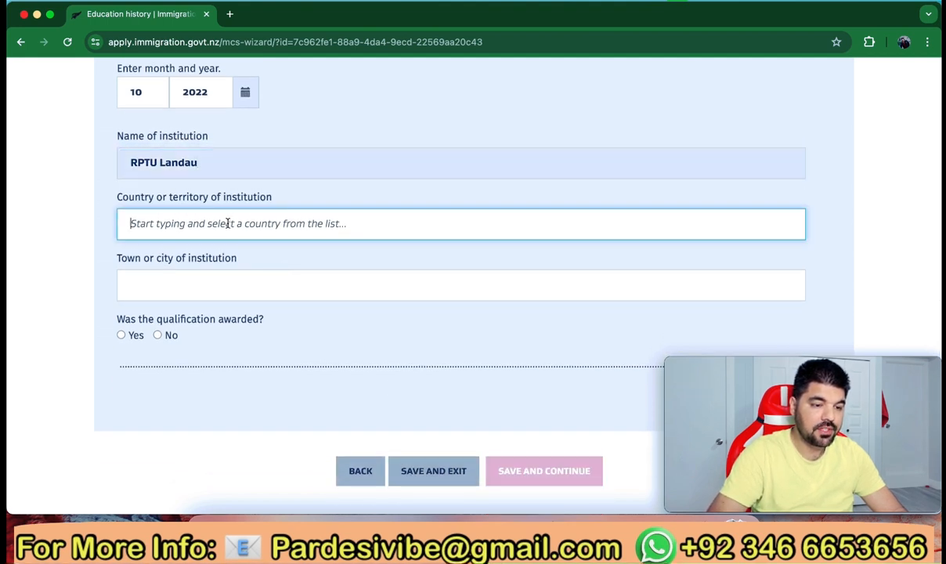
text(Germany)
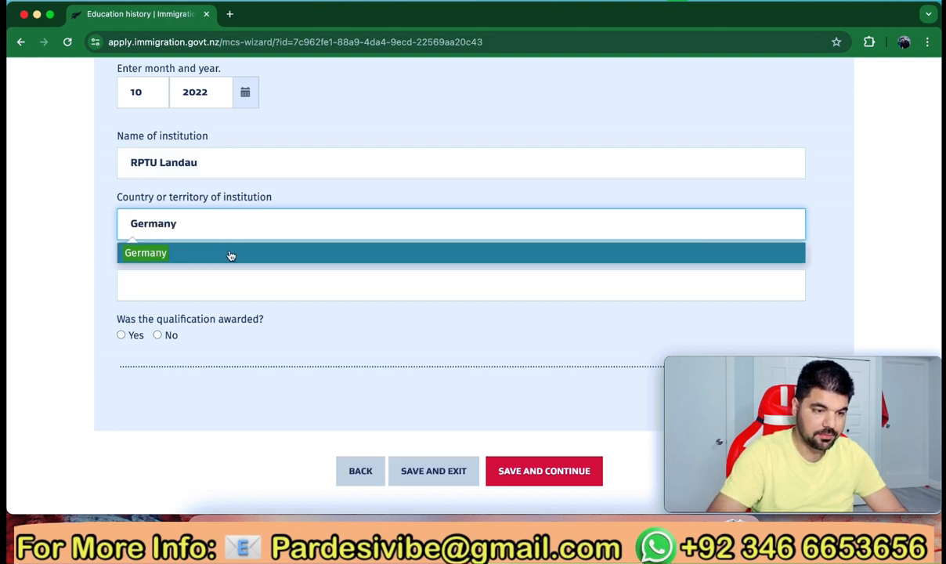
click(231, 253)
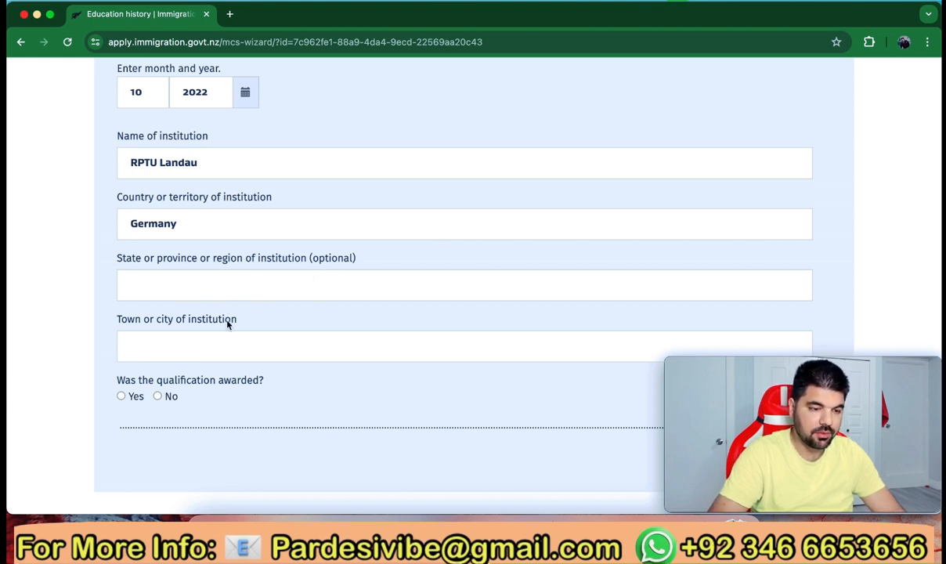
Enter Landau as the institution's town, mark the qualification awarded, and save
scroll(227, 324, down, 1)
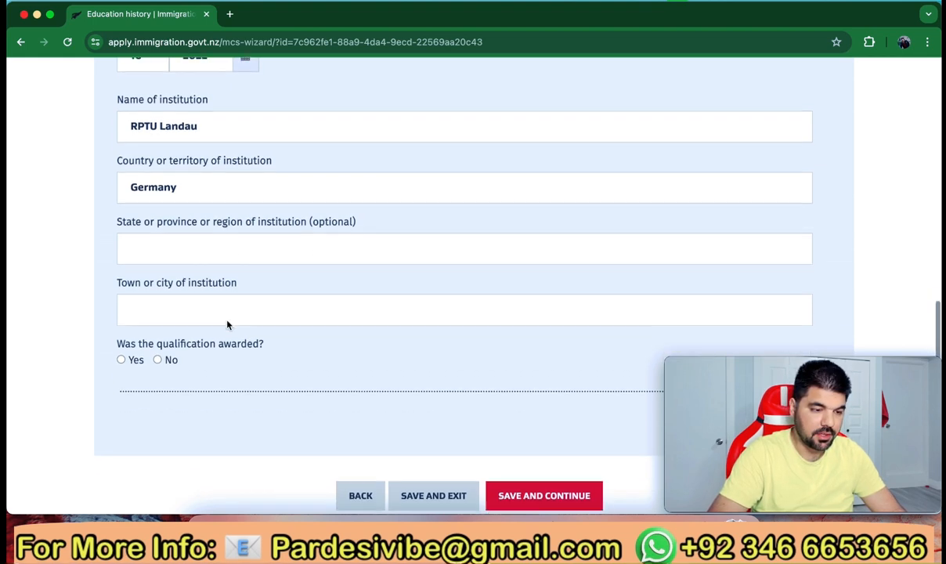
click(183, 312)
text(Landau)
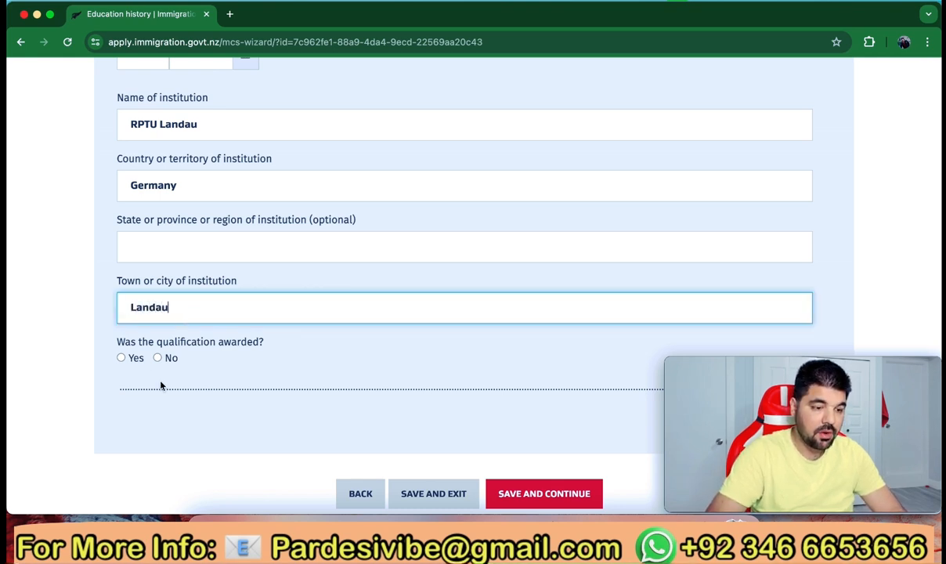
scroll(151, 358, down, 1)
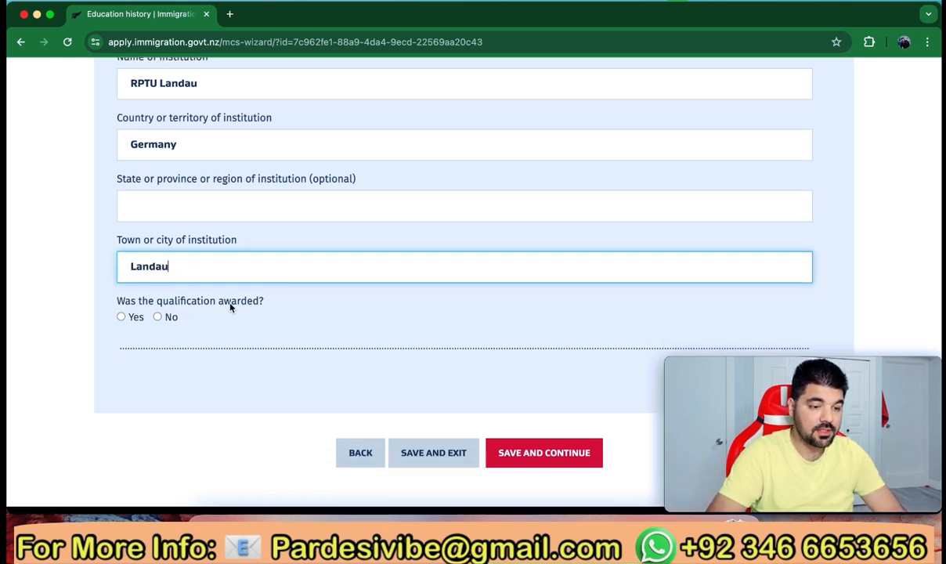
click(121, 316)
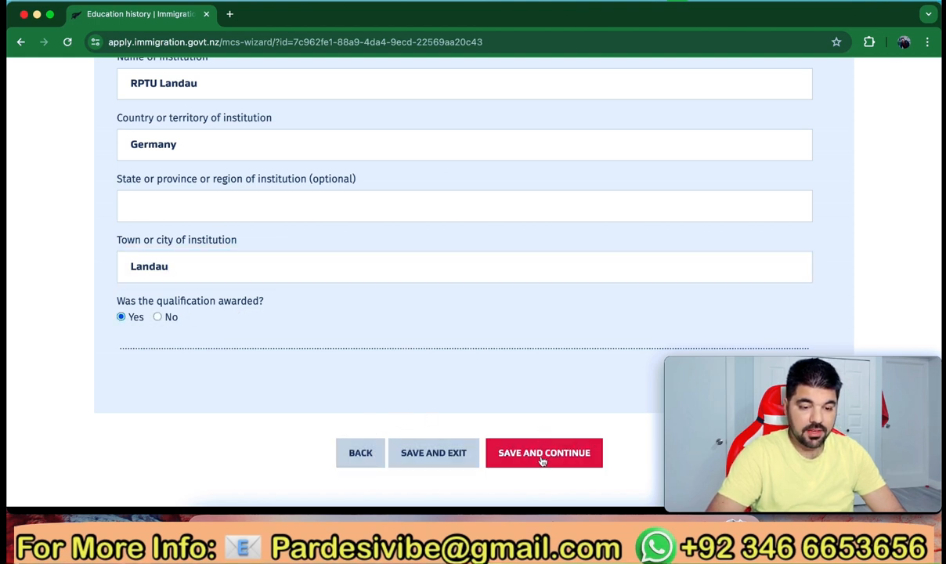
click(535, 455)
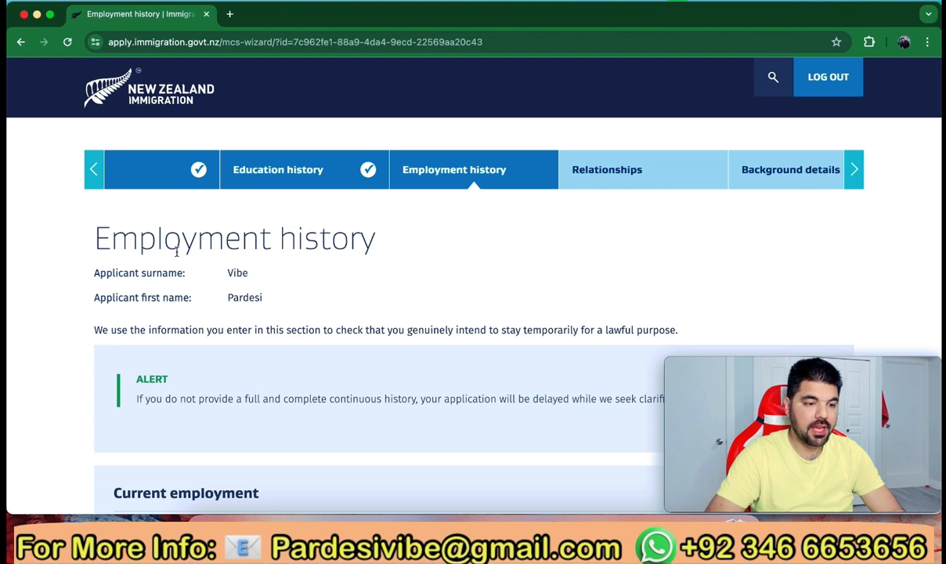
Answer Yes to currently working
scroll(336, 287, down, 5)
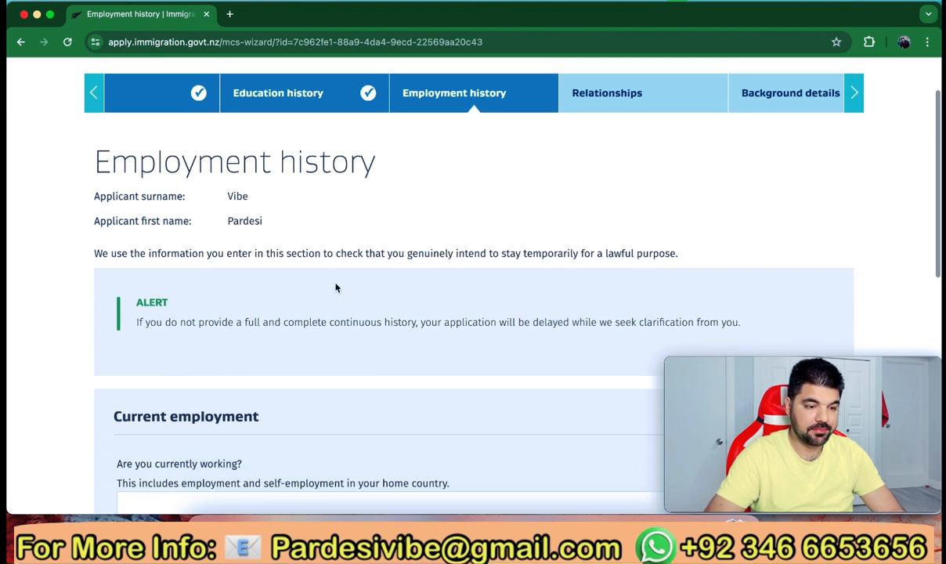
scroll(336, 288, down, 1)
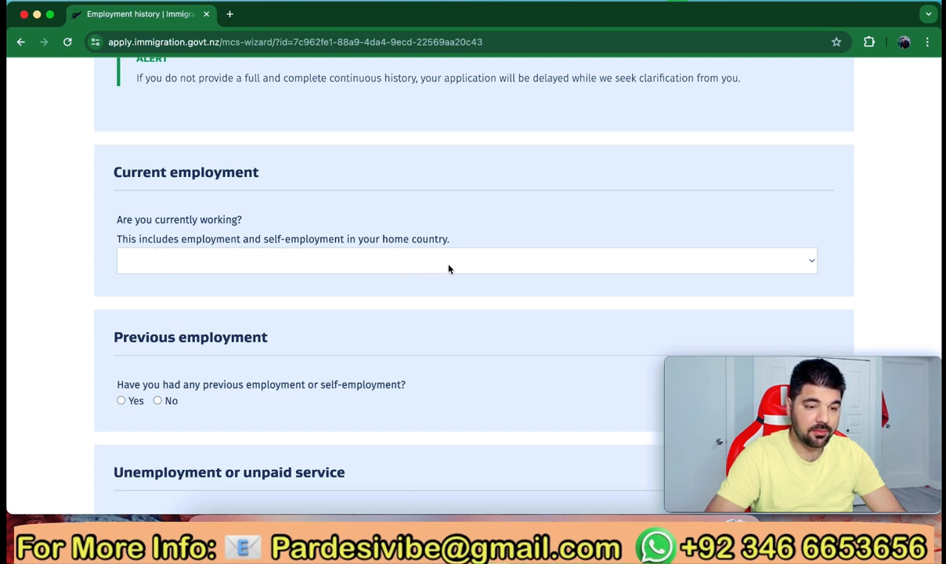
click(477, 270)
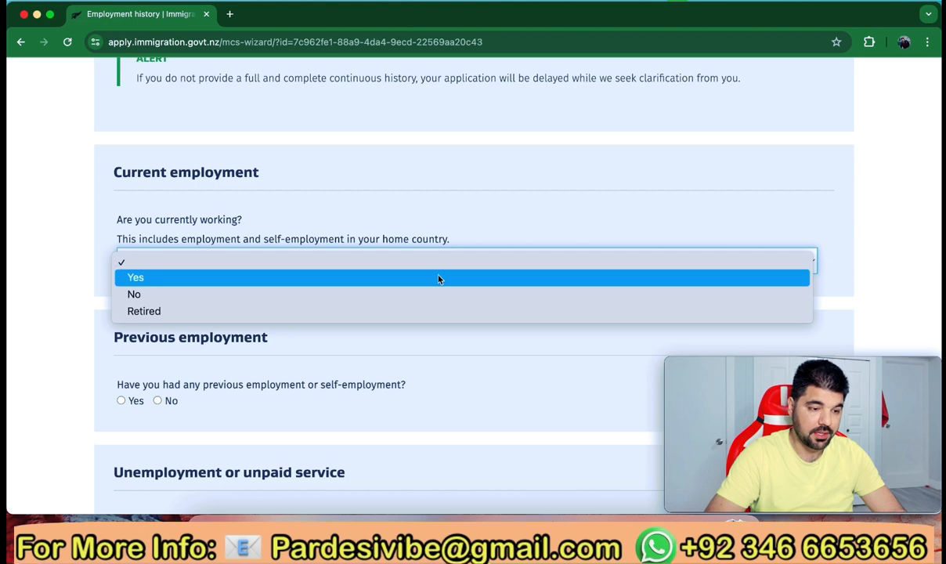
click(439, 277)
scroll(438, 279, down, 2)
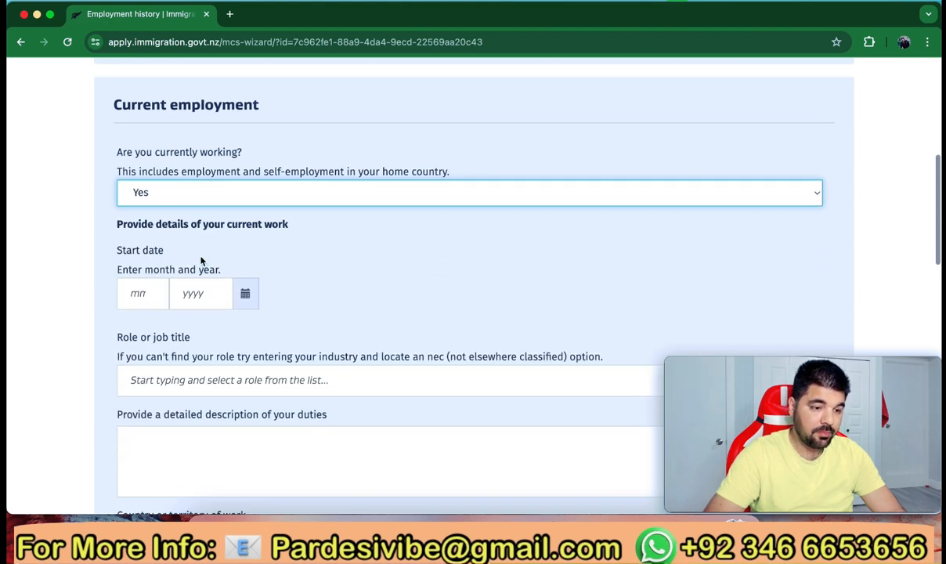
Enter the current job's start date as 09/2022
click(149, 295)
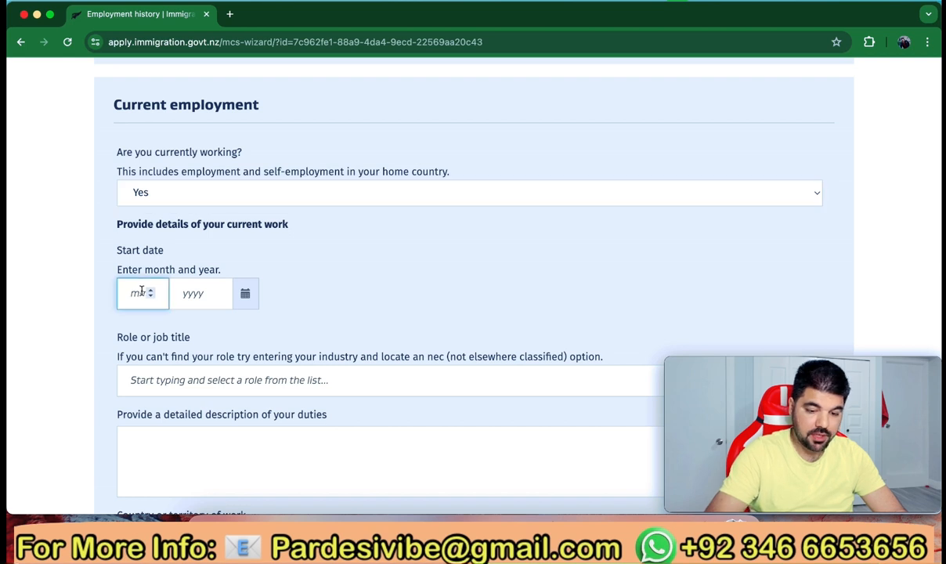
text(09)
key(Tab)
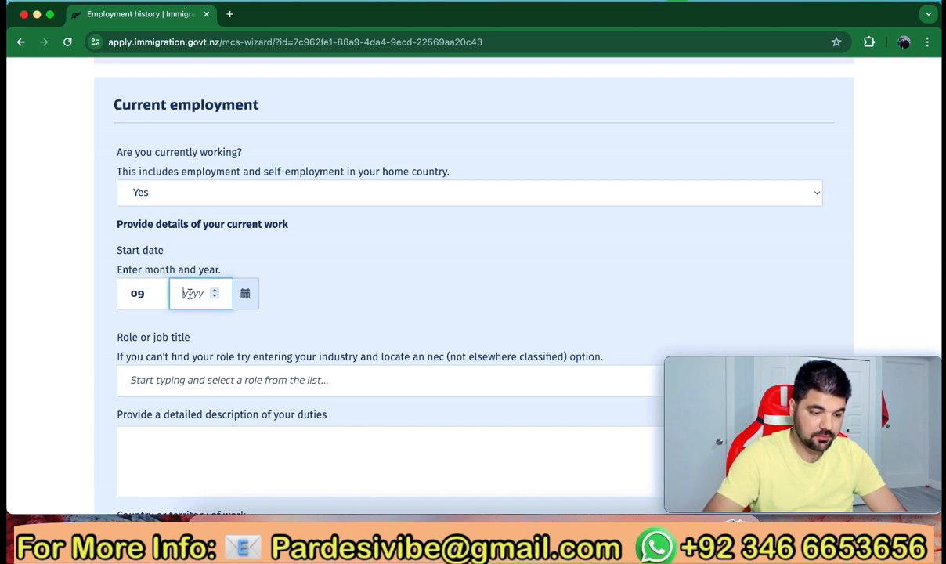
text(2022)
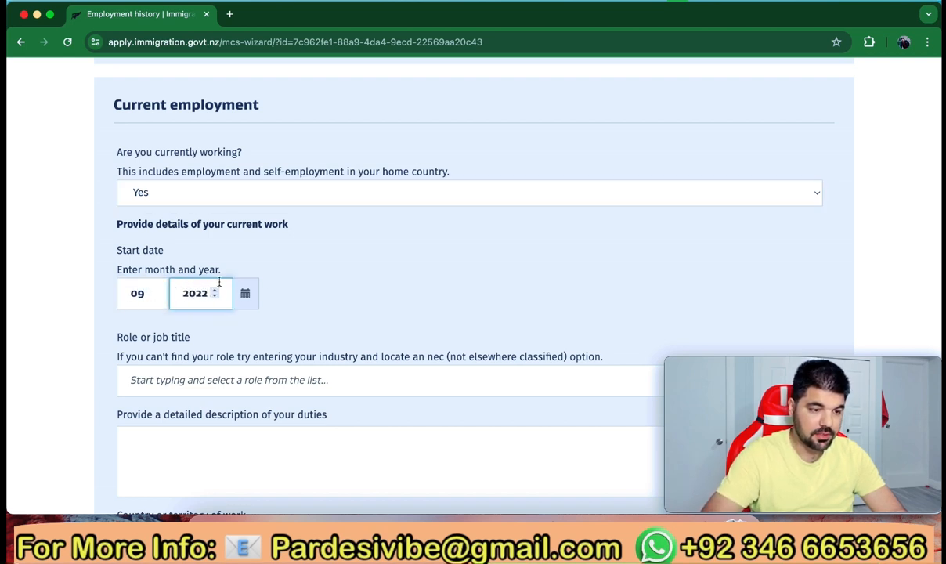
scroll(296, 313, down, 2)
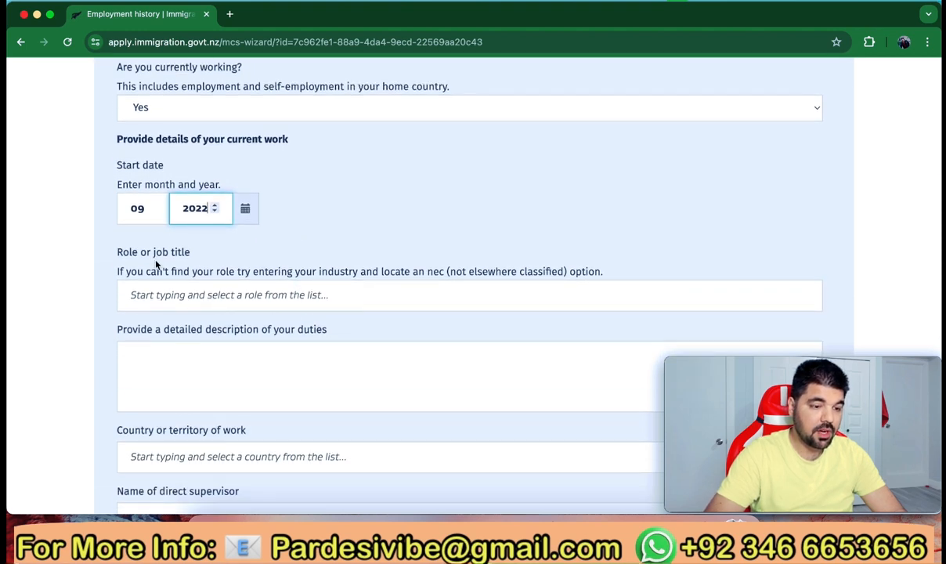
Enter CEO as the job title and Pakistan as the country of work
click(189, 295)
text(CEO)
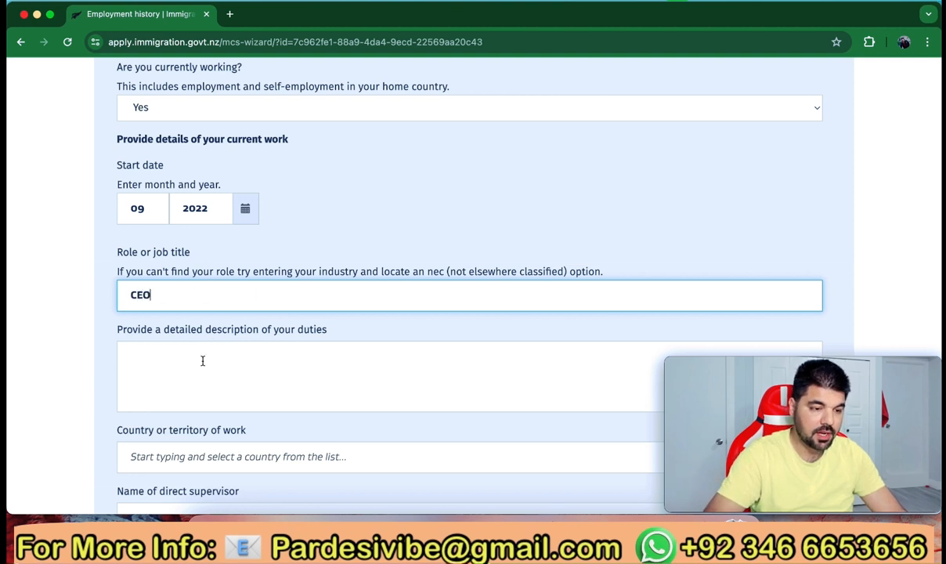
scroll(202, 360, down, 2)
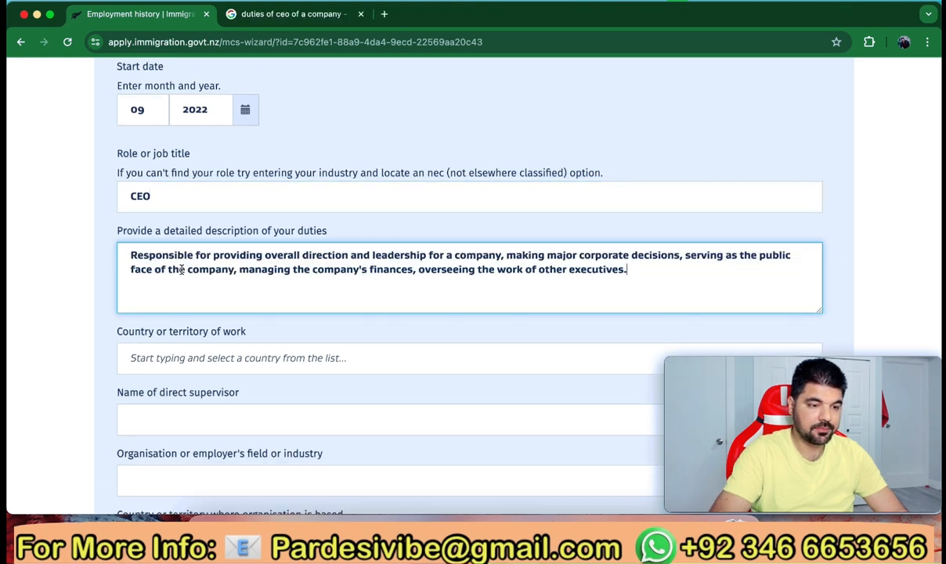
scroll(218, 294, down, 2)
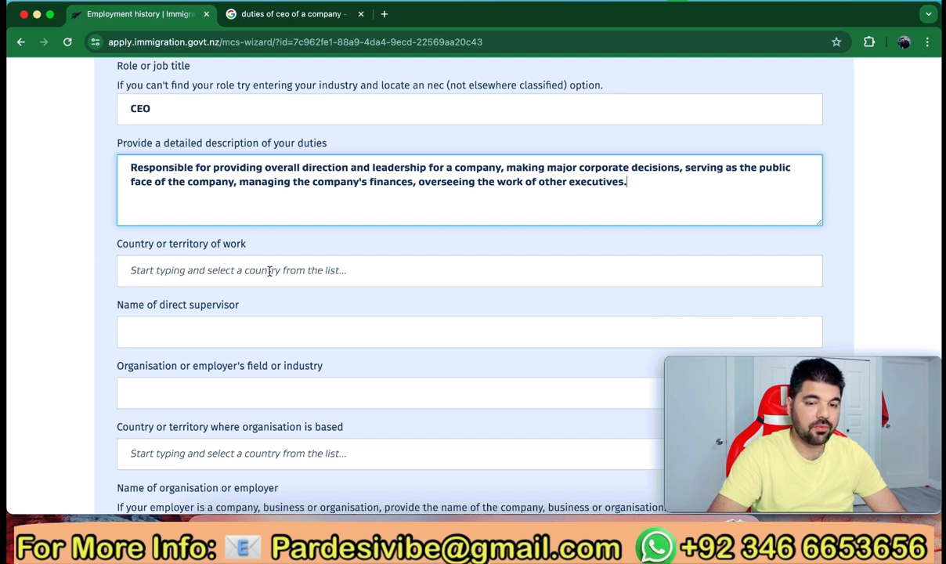
click(226, 270)
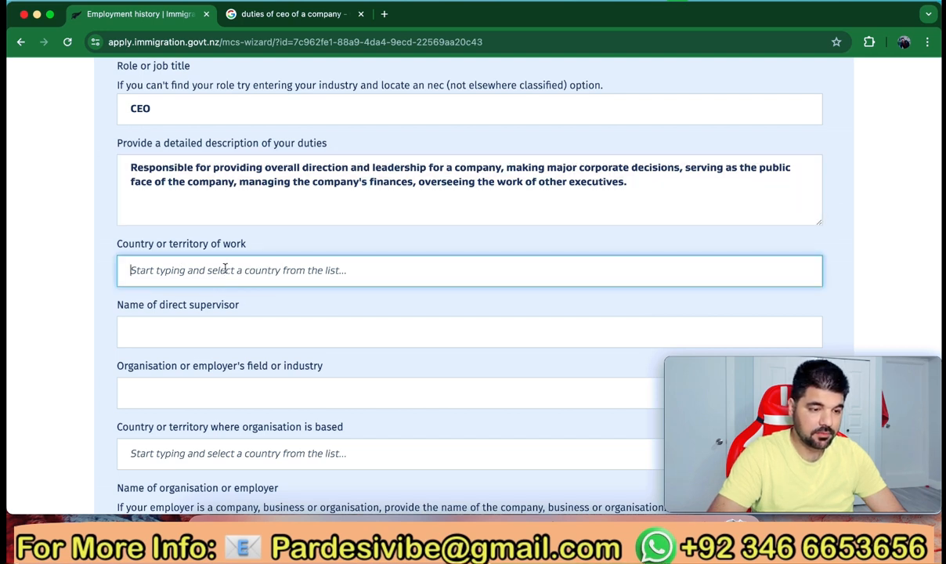
text(Paki)
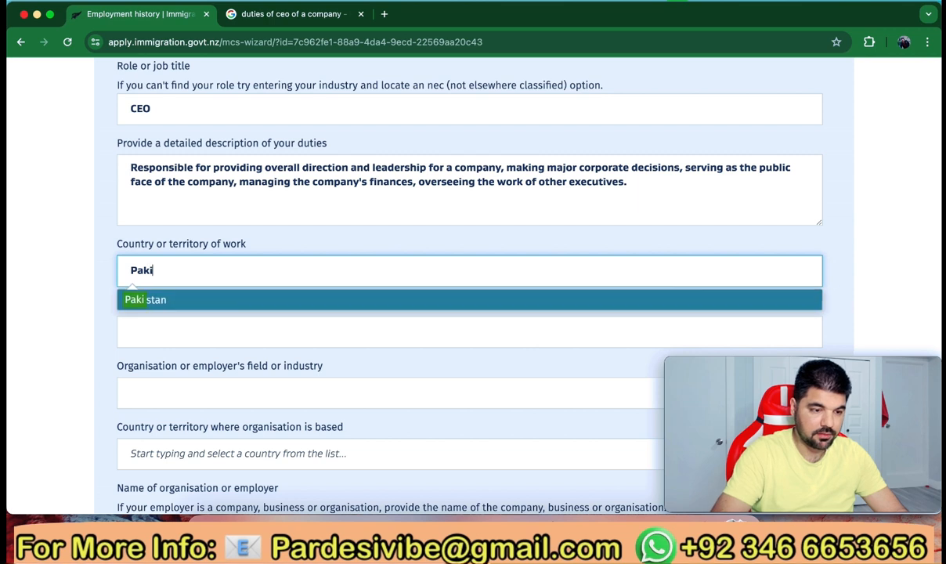
click(217, 299)
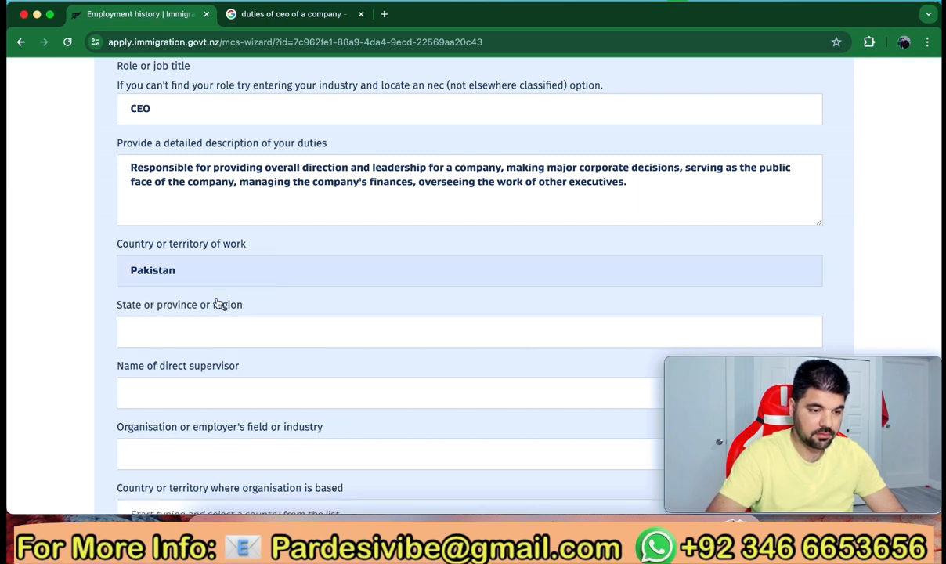
Enter Punjab as the province and type the direct supervisor's name
click(191, 335)
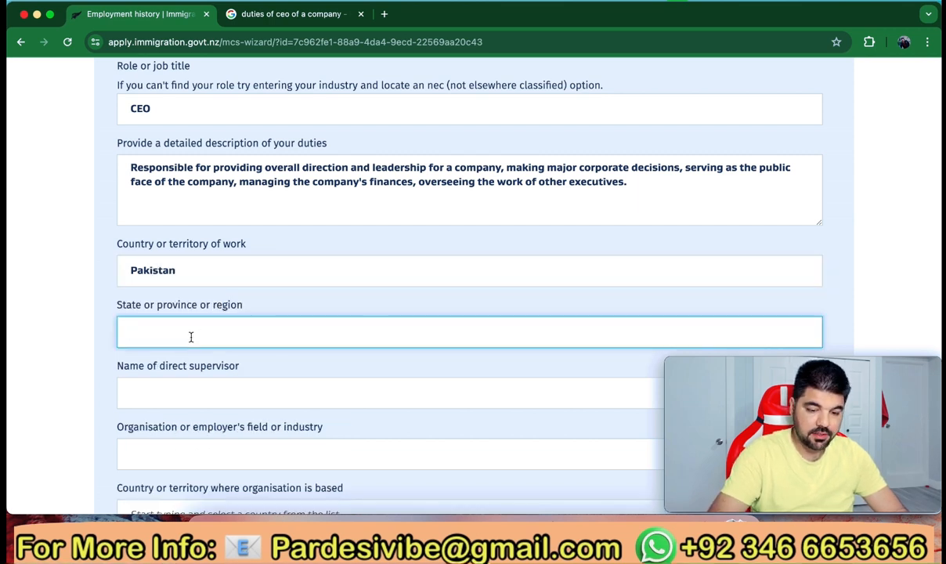
text(Punjab)
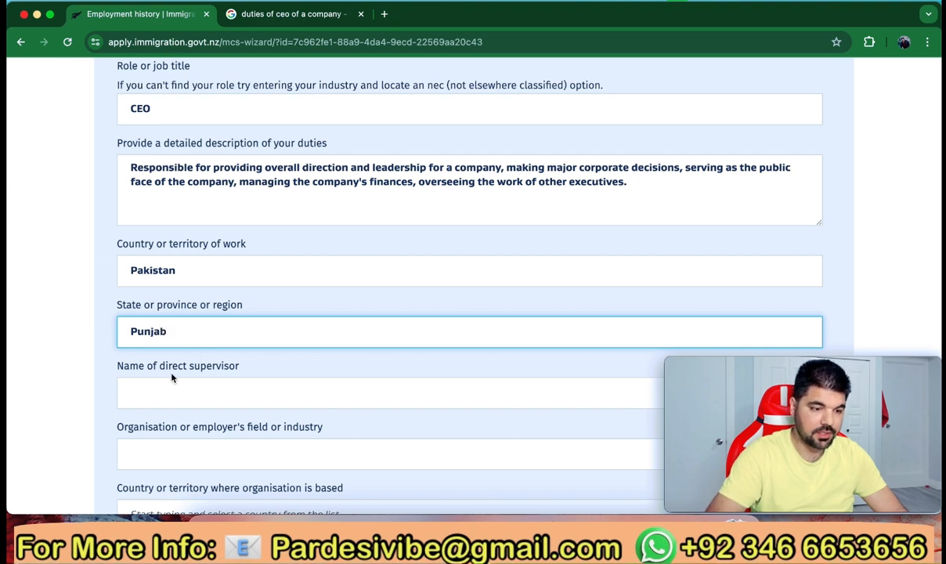
scroll(158, 382, down, 3)
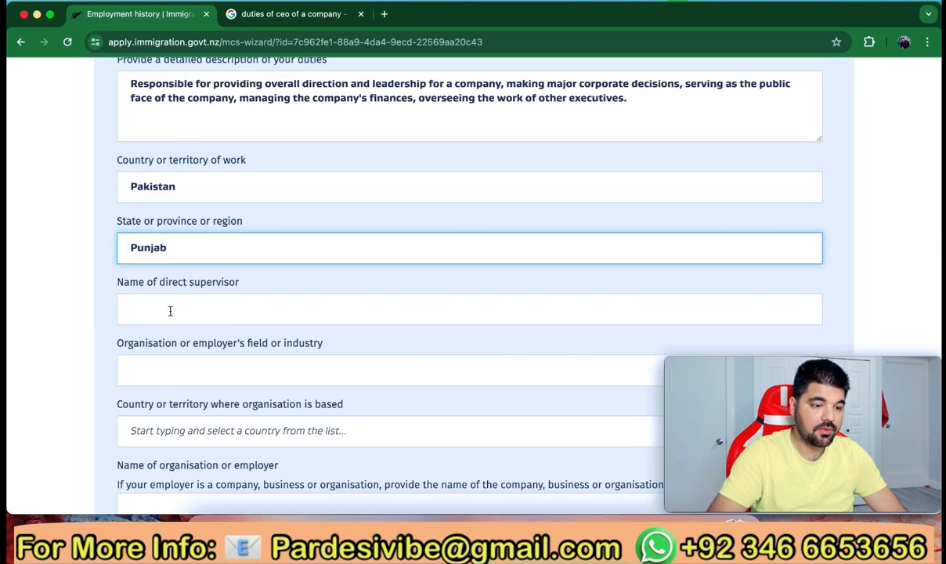
click(170, 311)
text(Hashi)
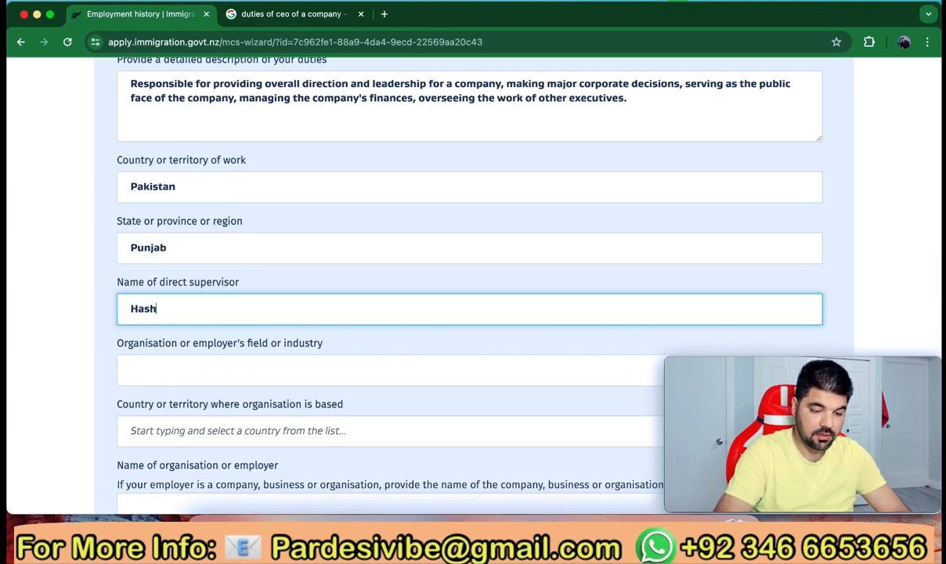
text(m)
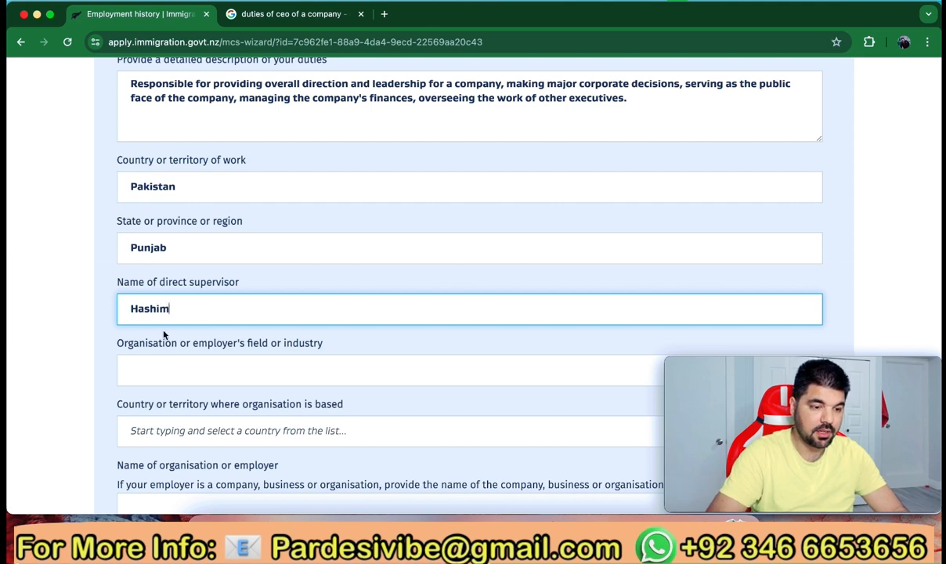
Enter 'Immigration' as the employer's industry and choose Pakistan as the organisation's country
click(115, 343)
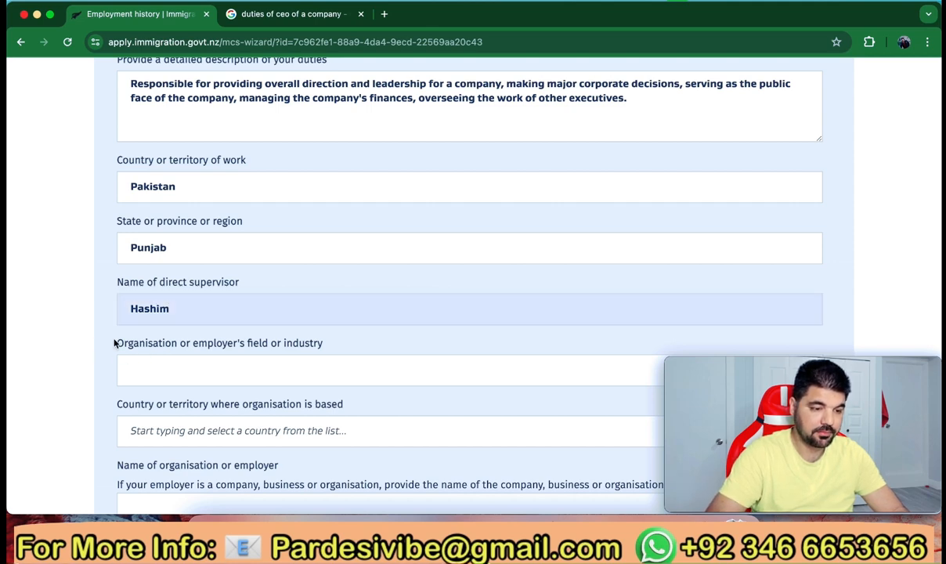
scroll(115, 343, down, 2)
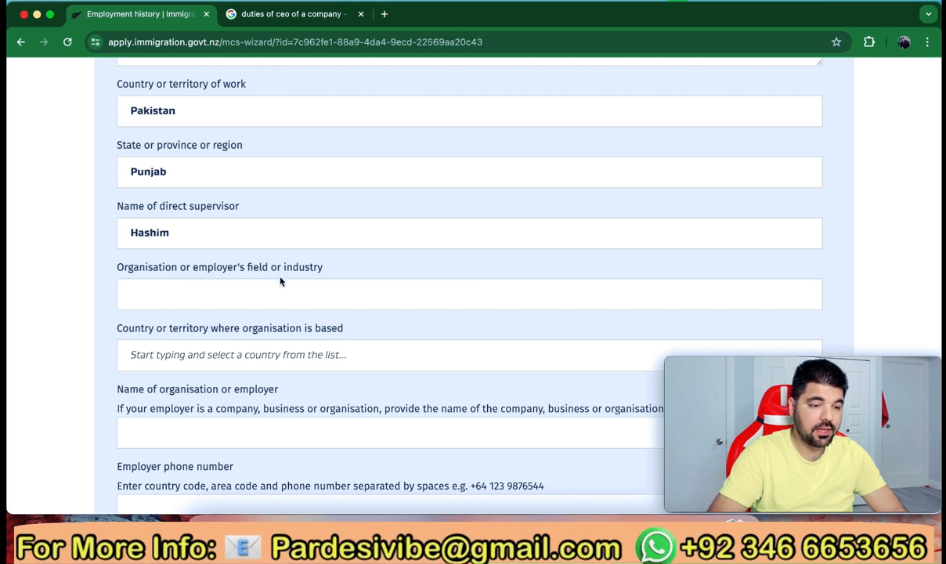
click(228, 293)
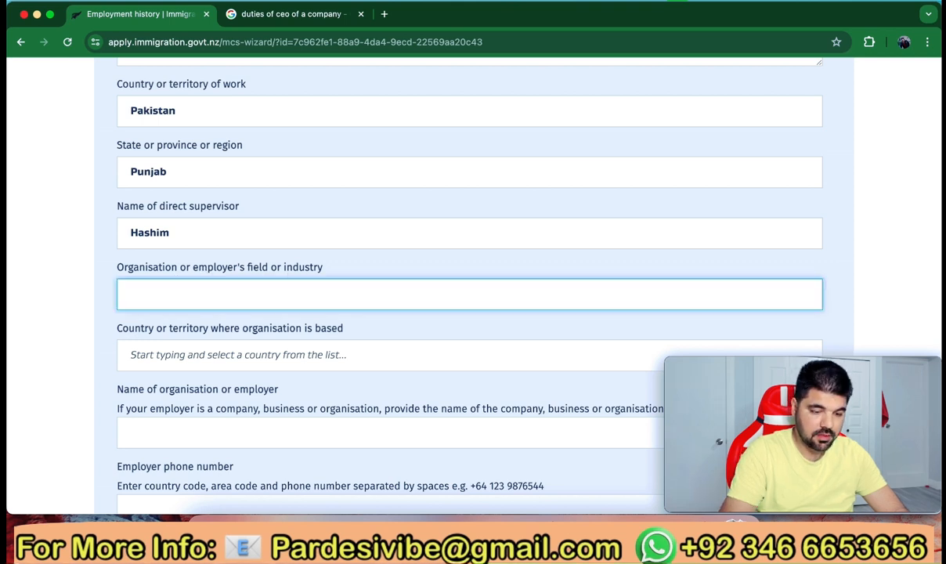
text(Immi)
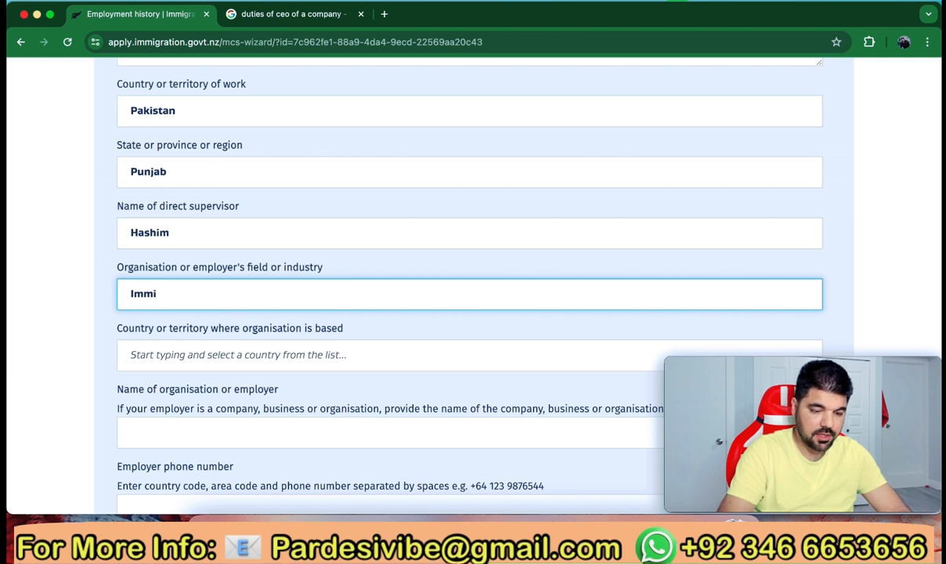
text(gration)
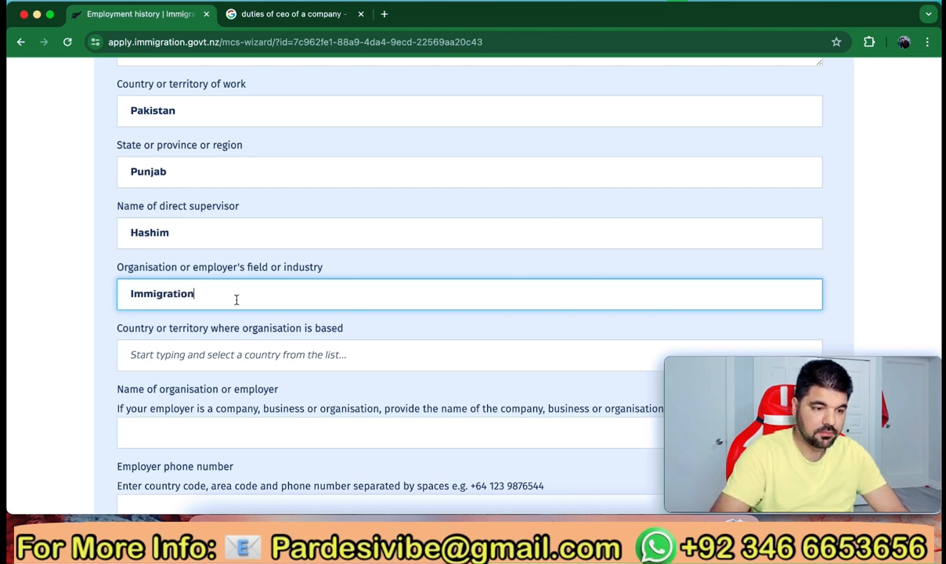
scroll(131, 340, down, 2)
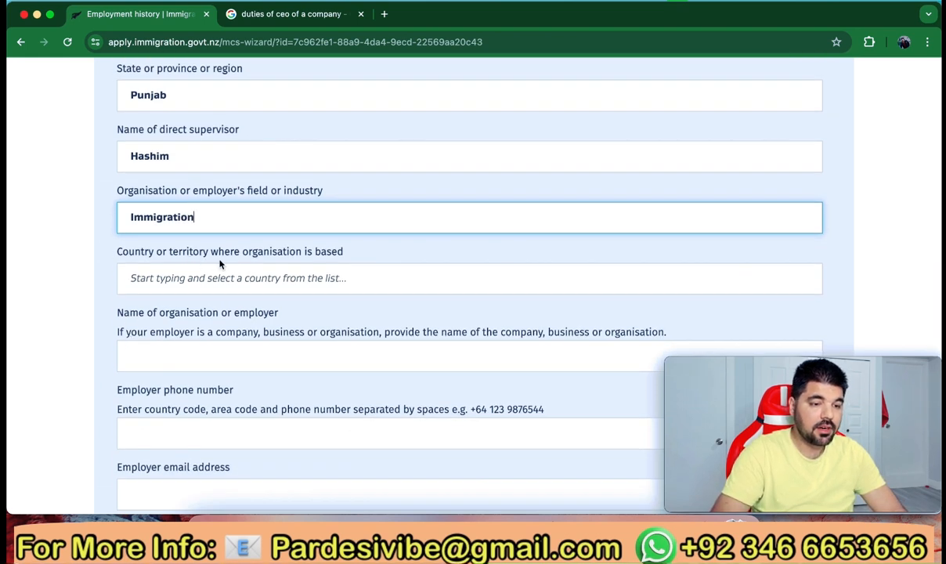
click(259, 277)
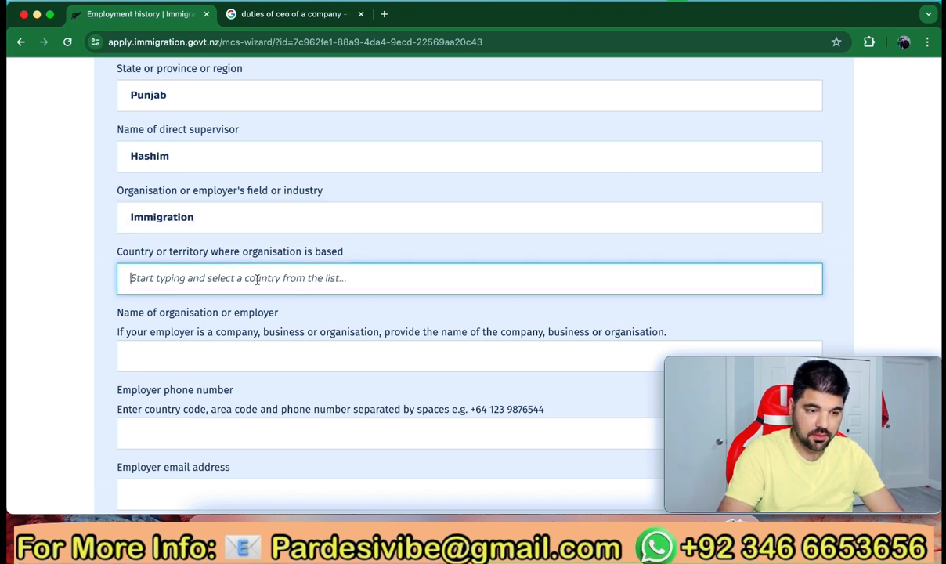
text(Pakistan)
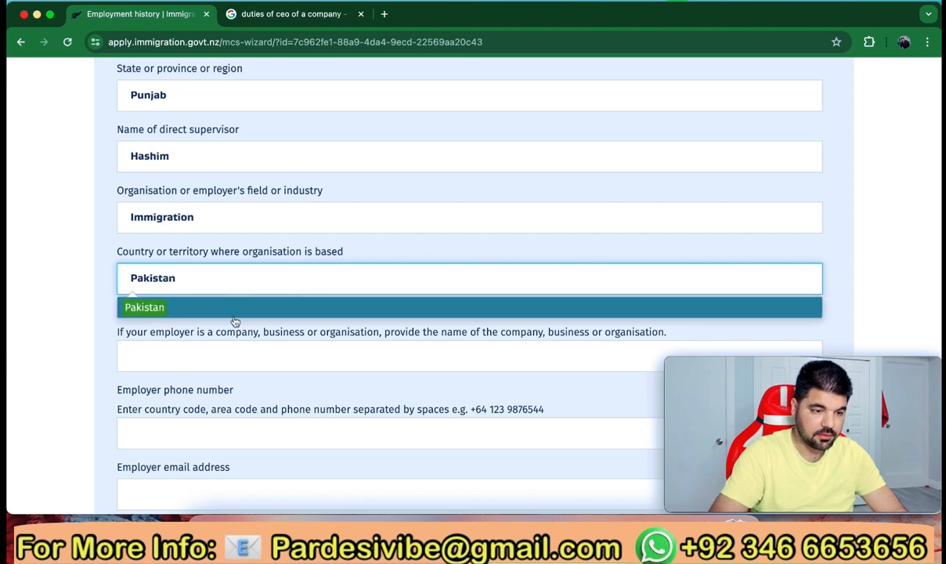
click(235, 313)
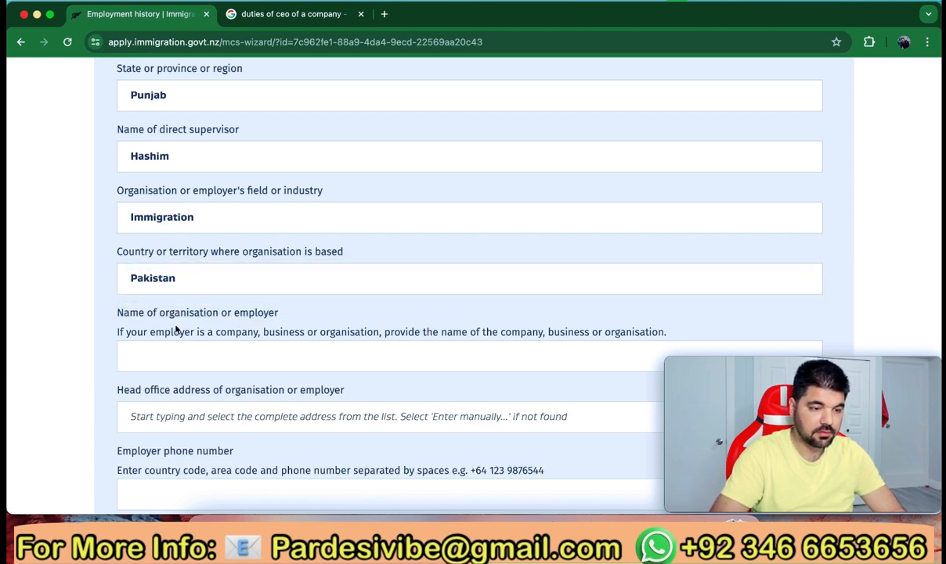
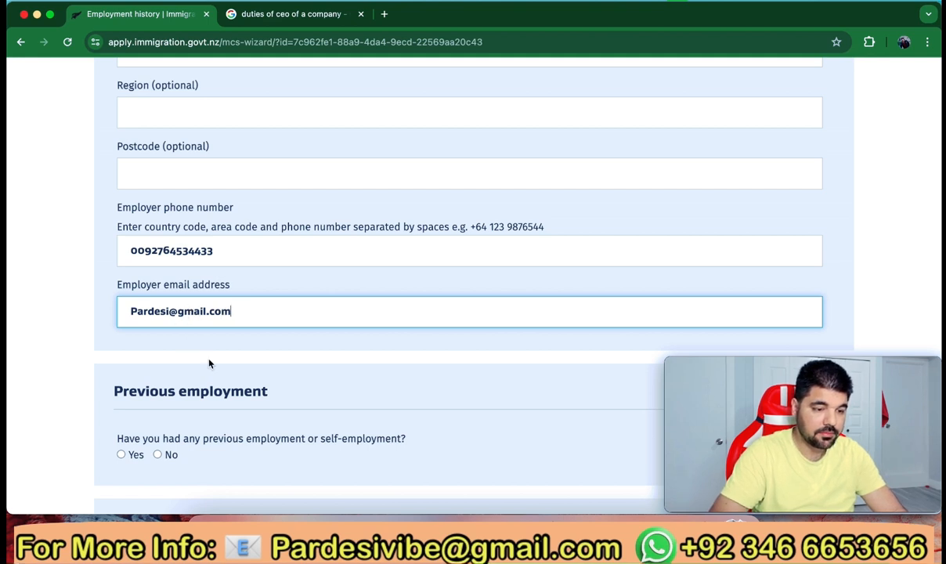
Scroll down past the filled-in employer phone number and e-mail fields
scroll(209, 362, down, 3)
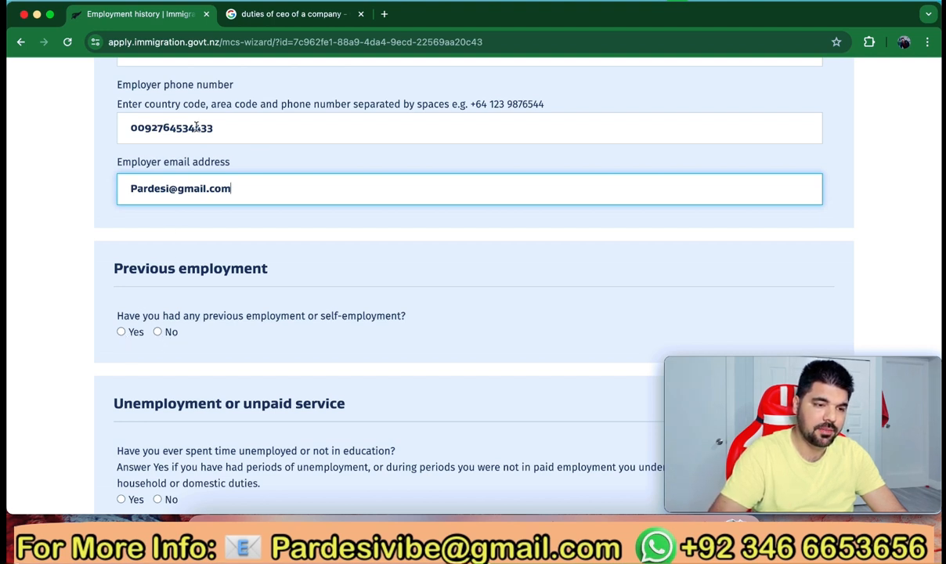
Answer No to previous employment and to unemployment, then submit the employment page
click(159, 333)
scroll(180, 345, down, 5)
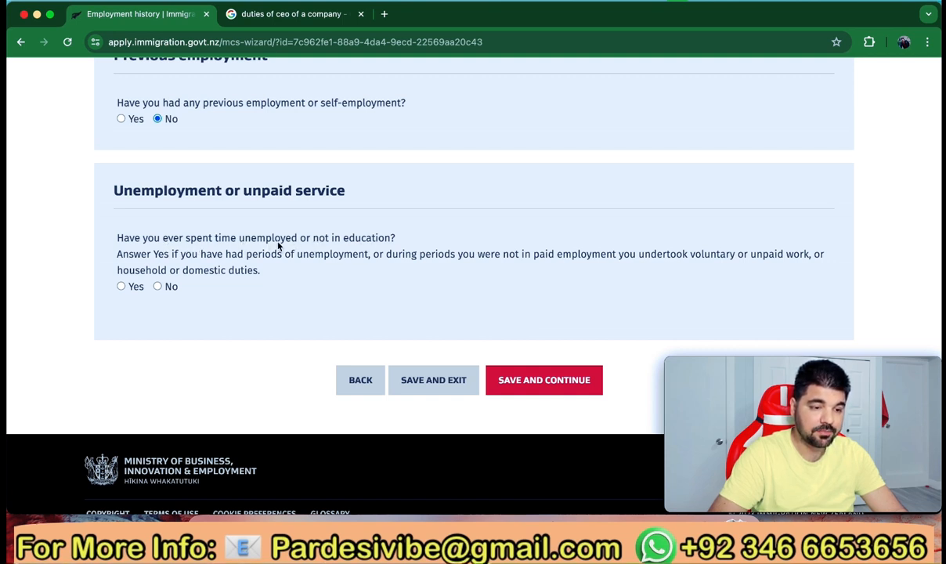
click(158, 286)
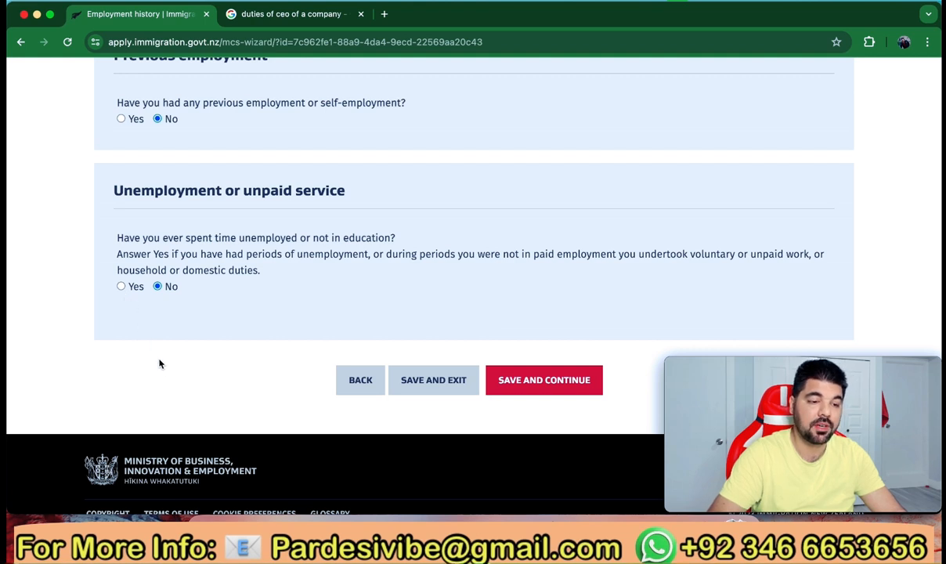
click(541, 379)
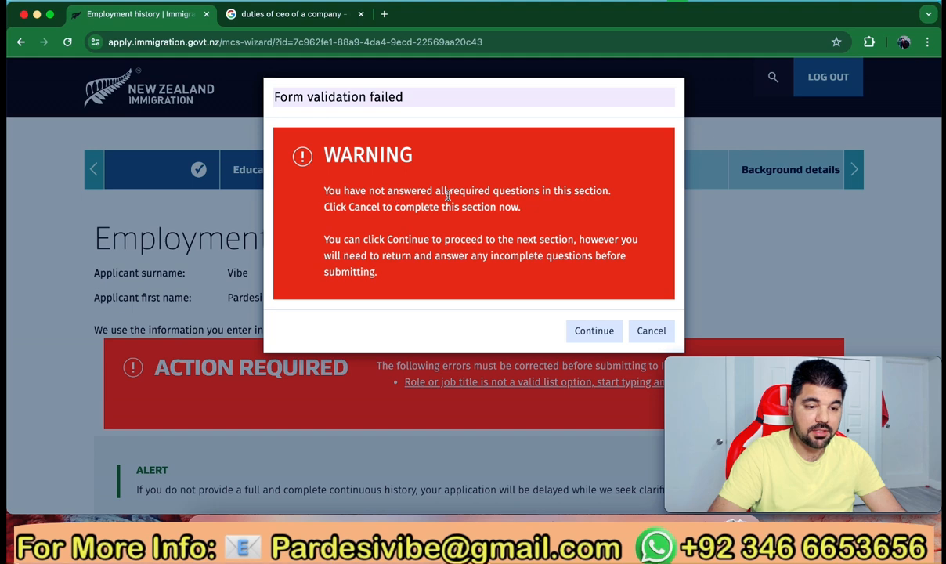
Dismiss the validation warning and jump to the invalid role or job title field
click(650, 331)
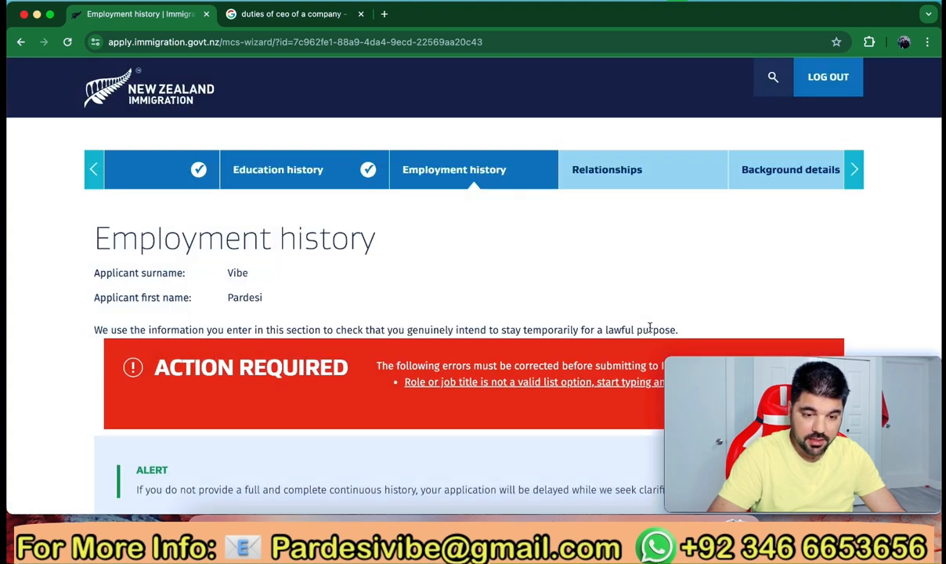
scroll(558, 331, down, 2)
scroll(559, 332, down, 1)
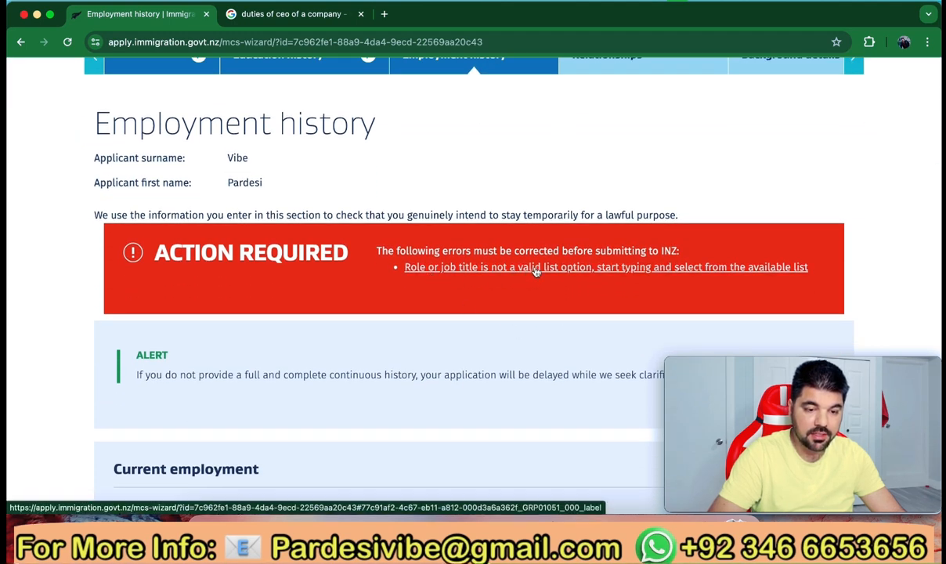
click(574, 270)
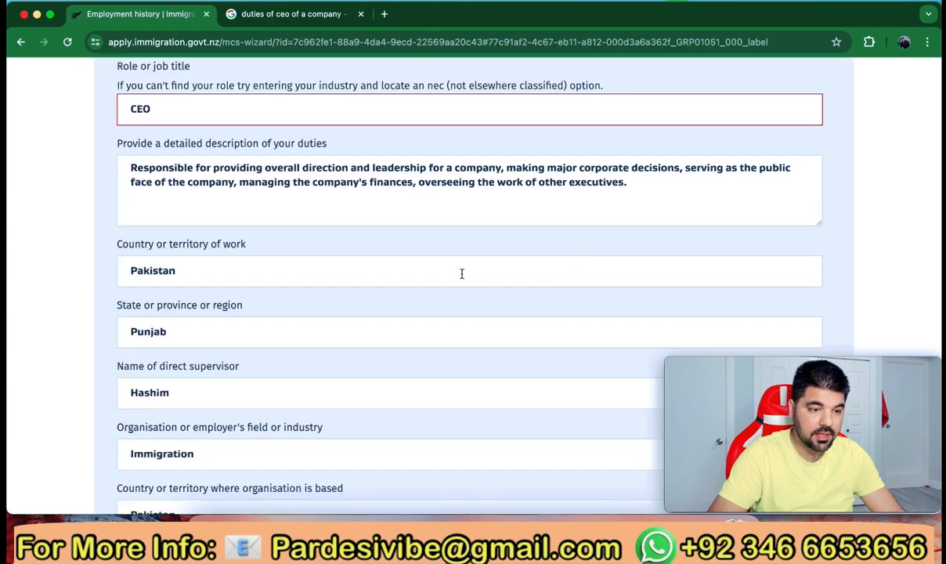
Replace 'CEO' with 111211 – Corporate General Manager and save the employment history
click(180, 112)
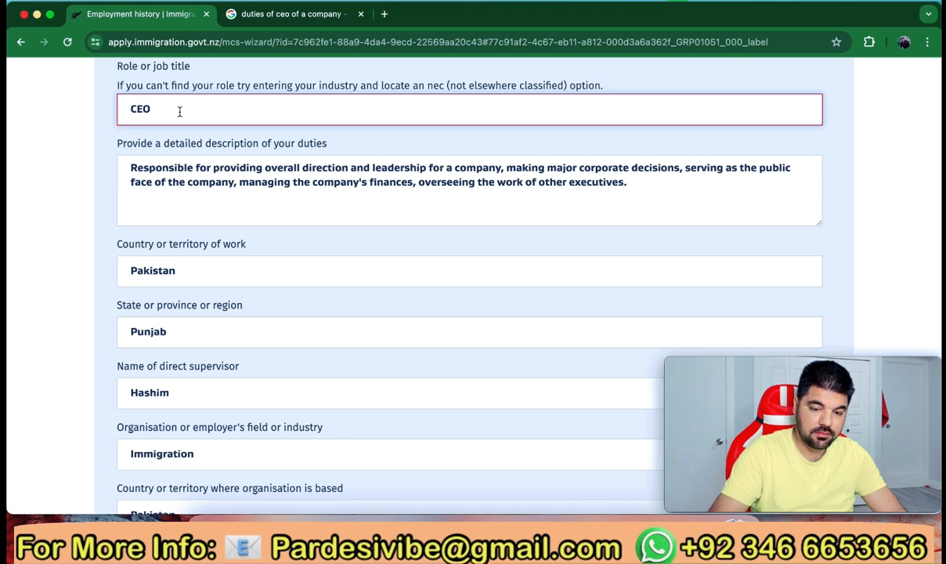
key(BackSpace)
key(BackSpace)
key(BackSpace)
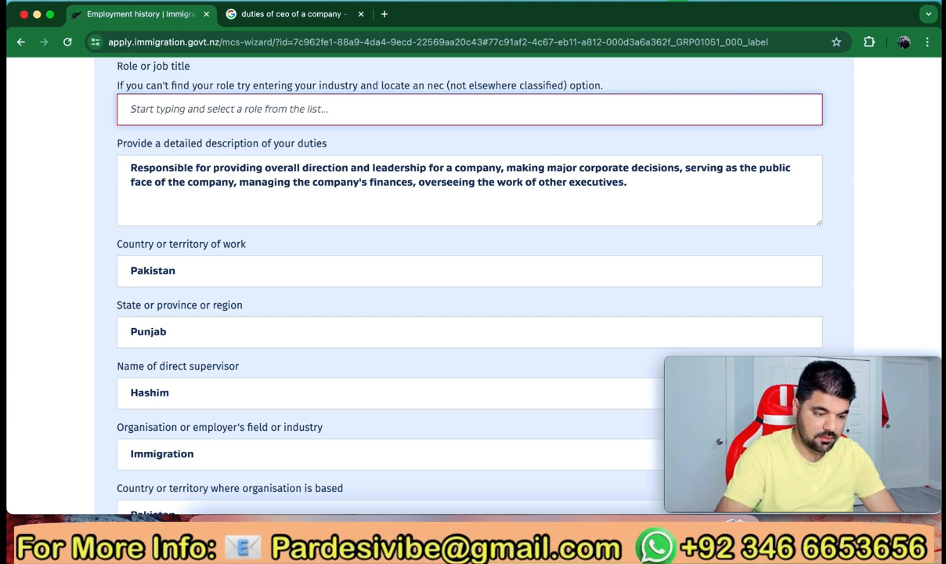
text(Manager)
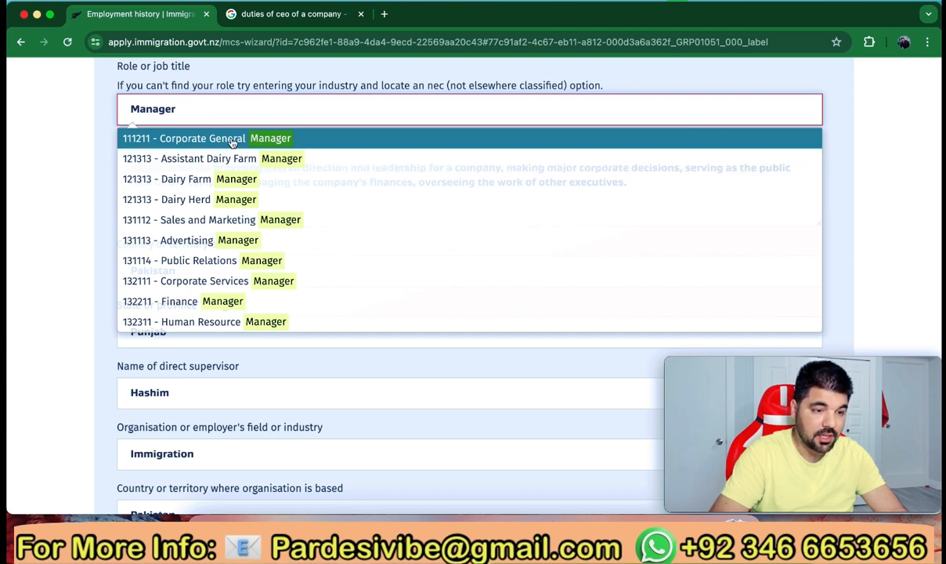
click(218, 141)
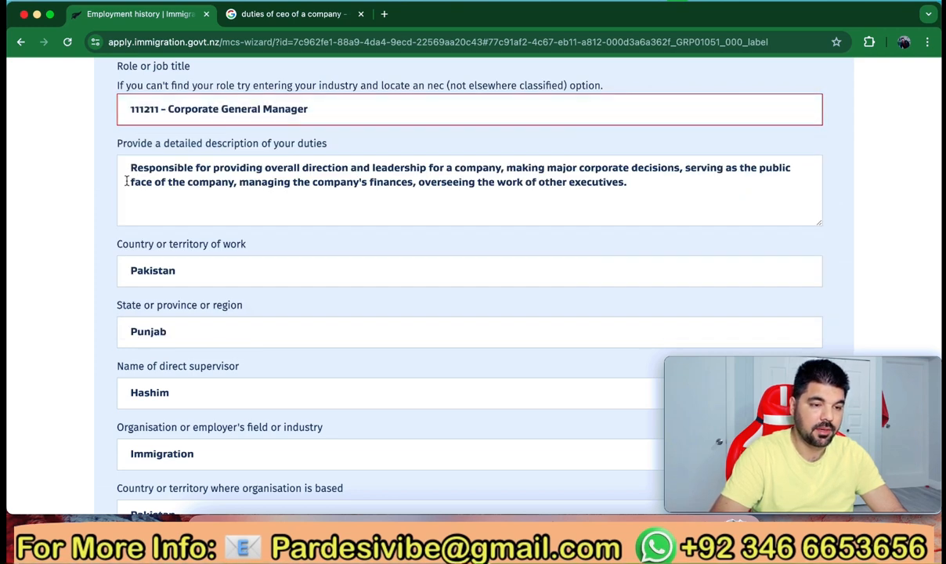
scroll(91, 266, down, 3)
scroll(96, 286, down, 12)
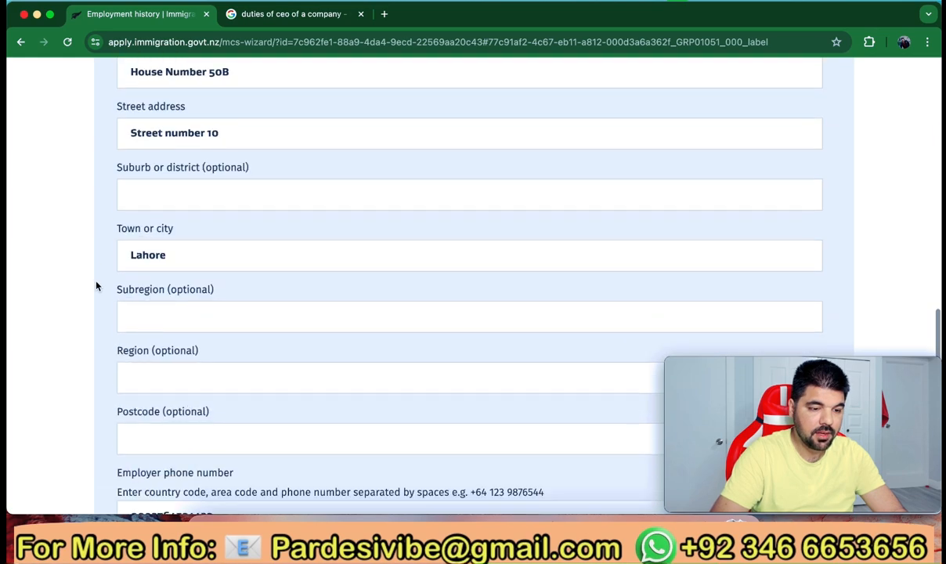
scroll(97, 286, up, 2)
scroll(96, 286, down, 5)
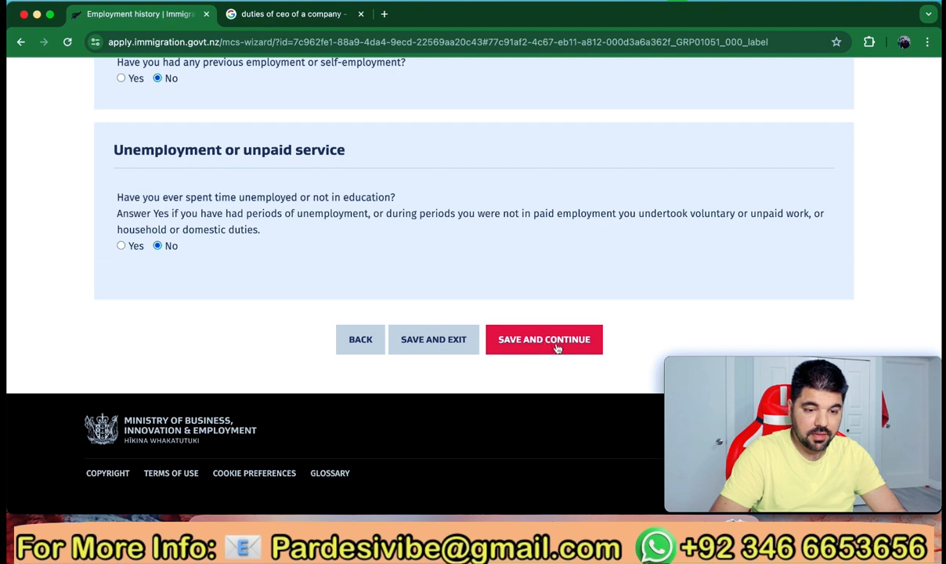
click(548, 340)
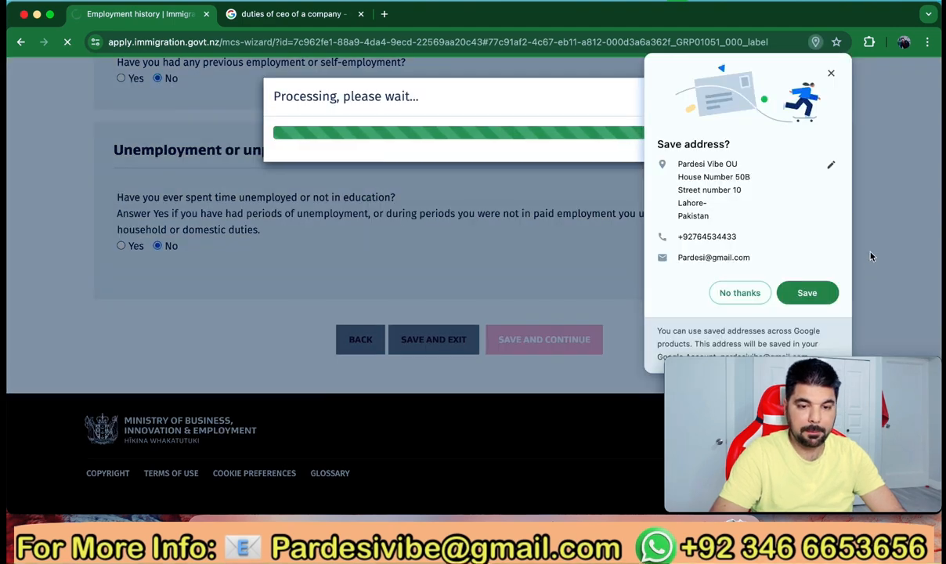
Decline Chrome's offer to save the employer address
click(739, 292)
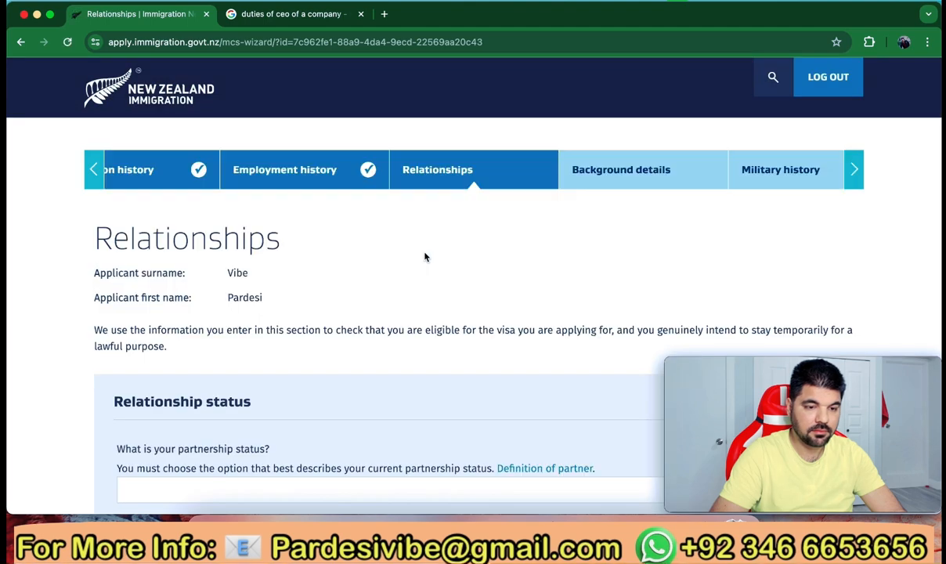
scroll(425, 256, down, 1)
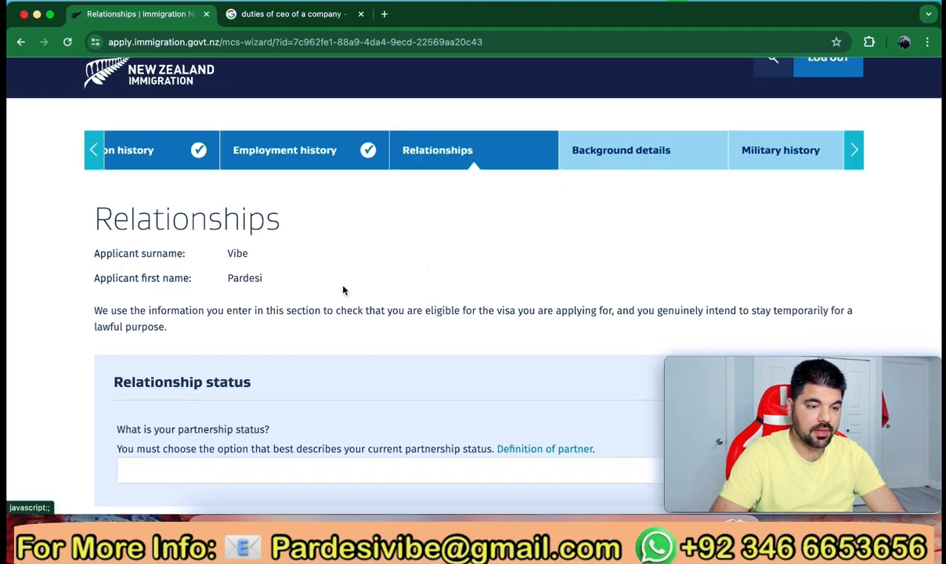
scroll(342, 288, down, 5)
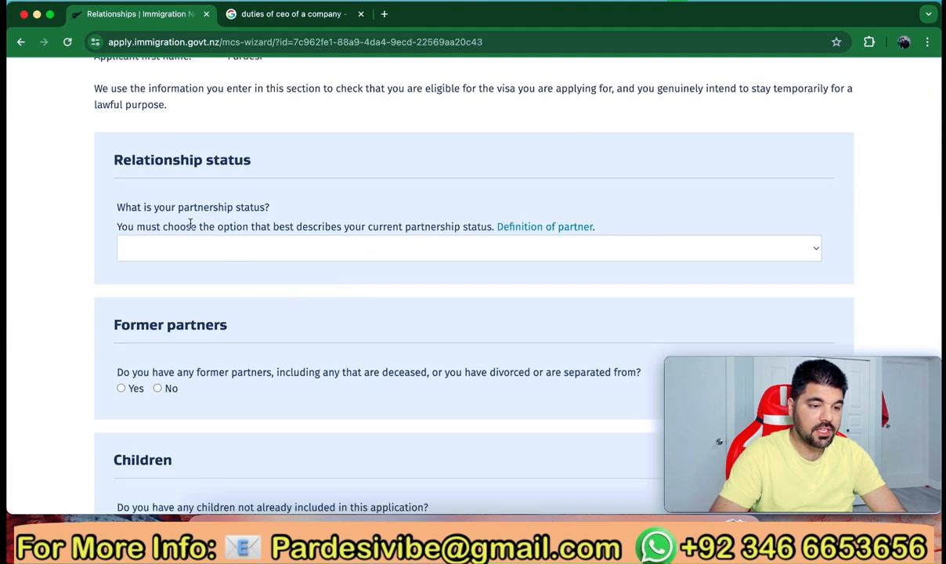
Set partnership status to Single and answer No to having former partners
click(358, 255)
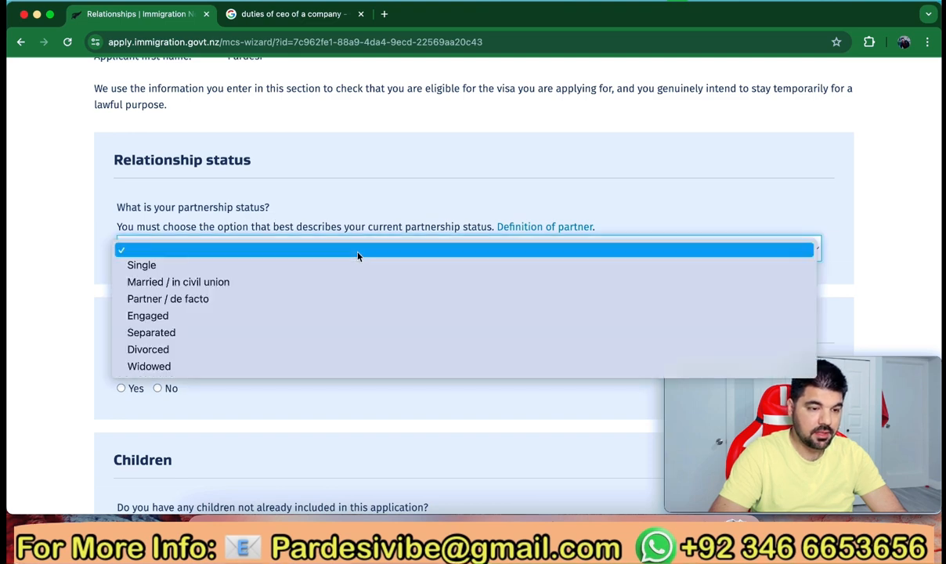
click(313, 268)
scroll(309, 294, down, 3)
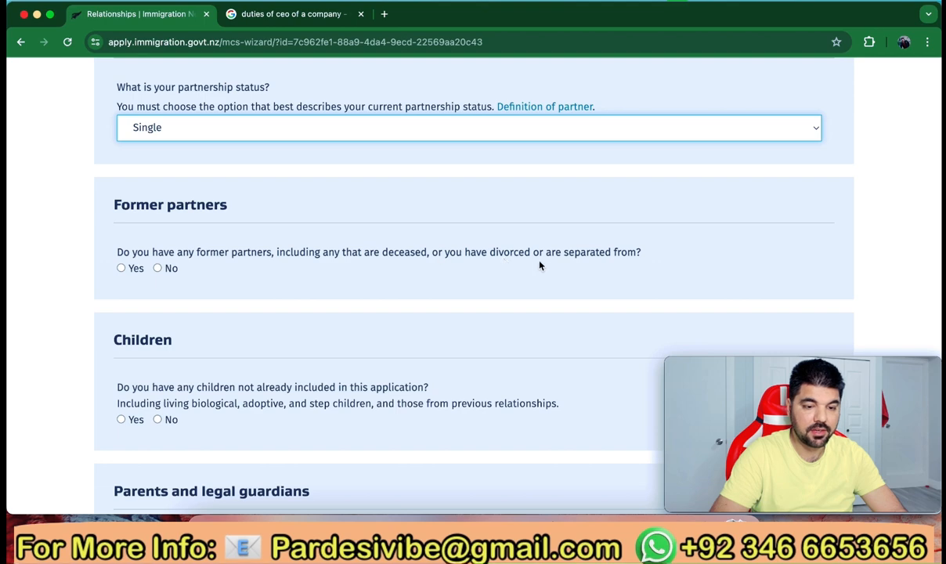
click(159, 269)
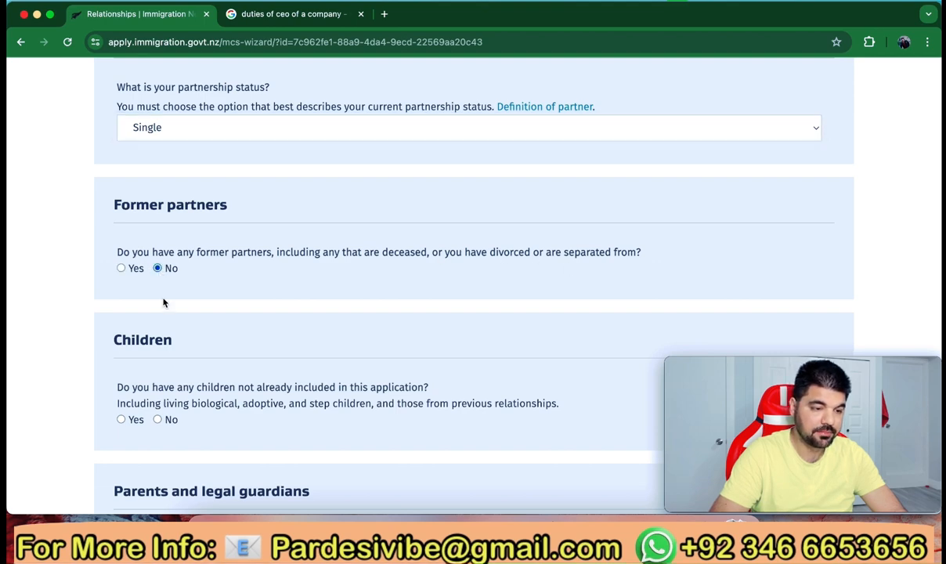
scroll(163, 302, down, 3)
scroll(163, 302, down, 1)
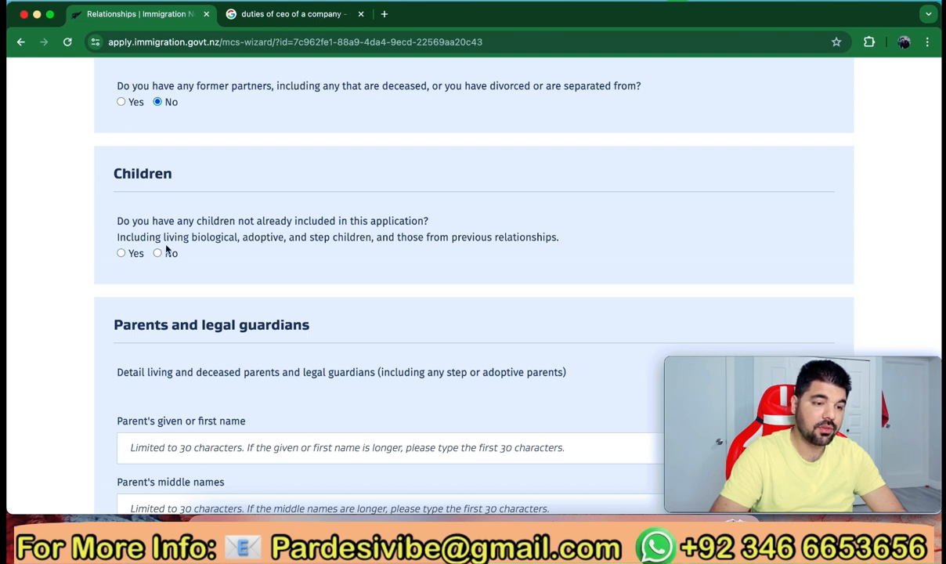
Change the other-children answer from Yes to No, then scroll to Parents and legal guardians
click(127, 253)
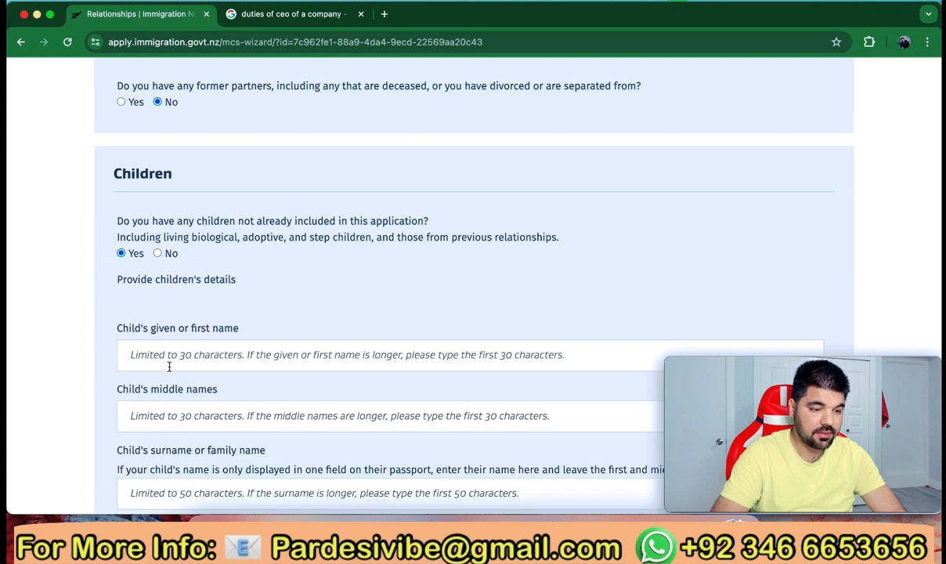
scroll(192, 407, down, 6)
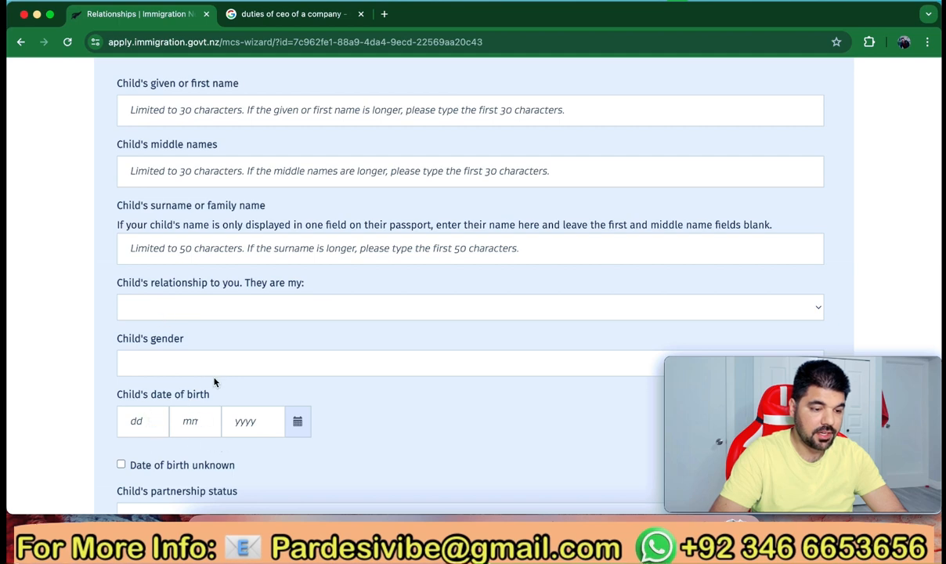
scroll(215, 381, up, 2)
scroll(215, 382, up, 3)
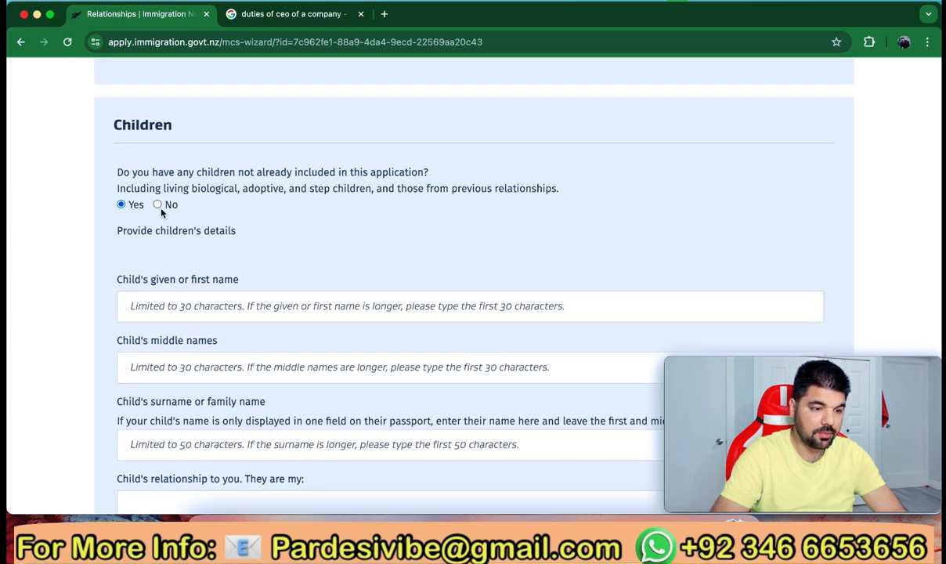
click(158, 205)
scroll(196, 321, down, 4)
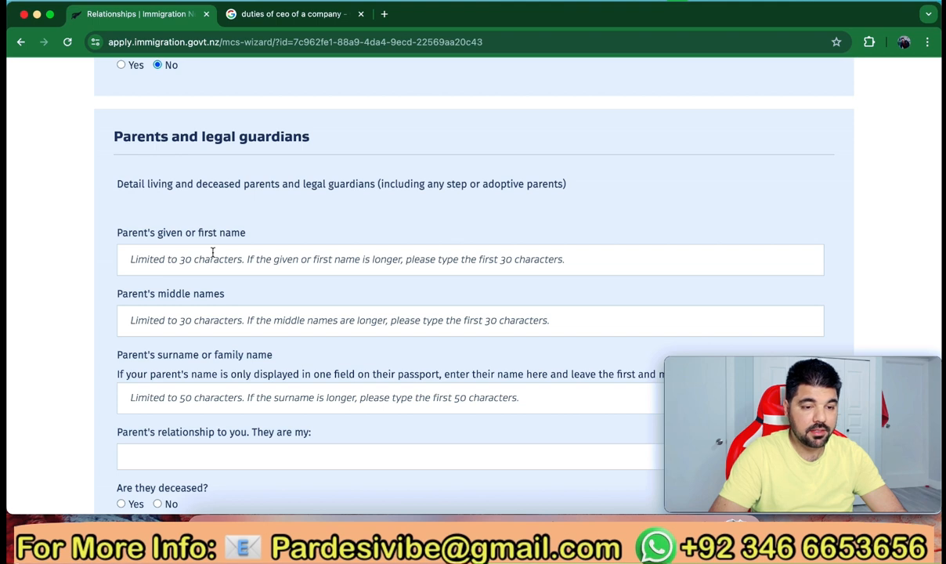
scroll(211, 252, down, 1)
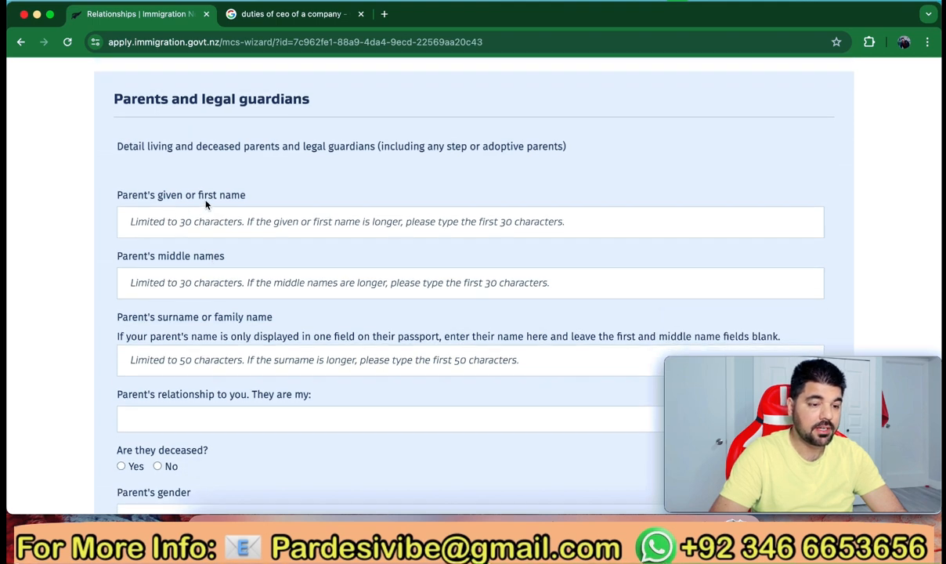
Enter the father's first name and surname, relationship Father, not deceased, gender Male
click(214, 225)
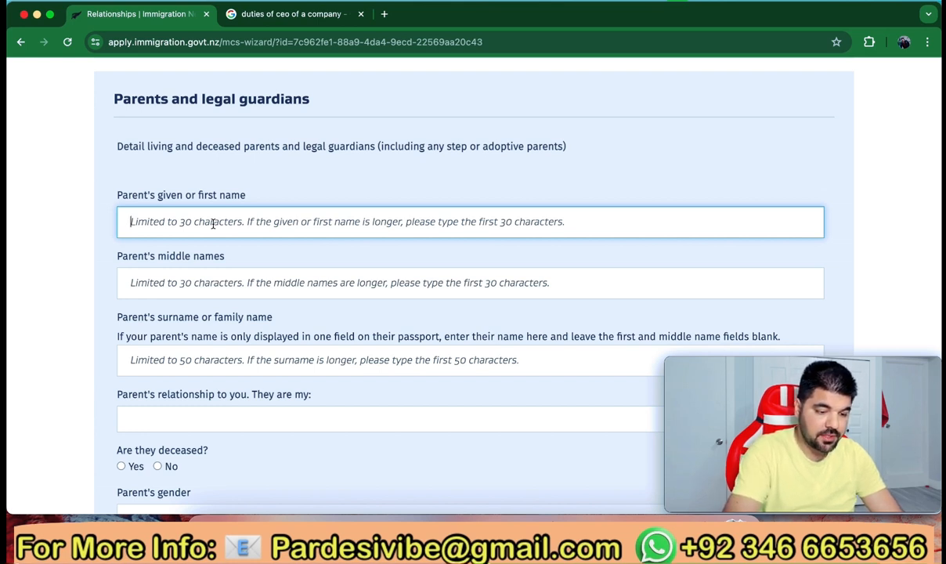
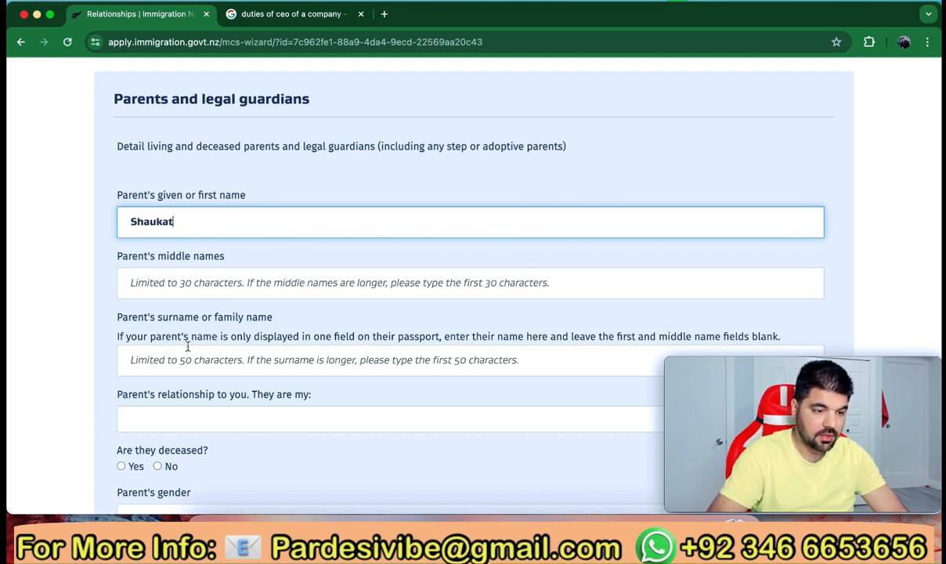
click(190, 359)
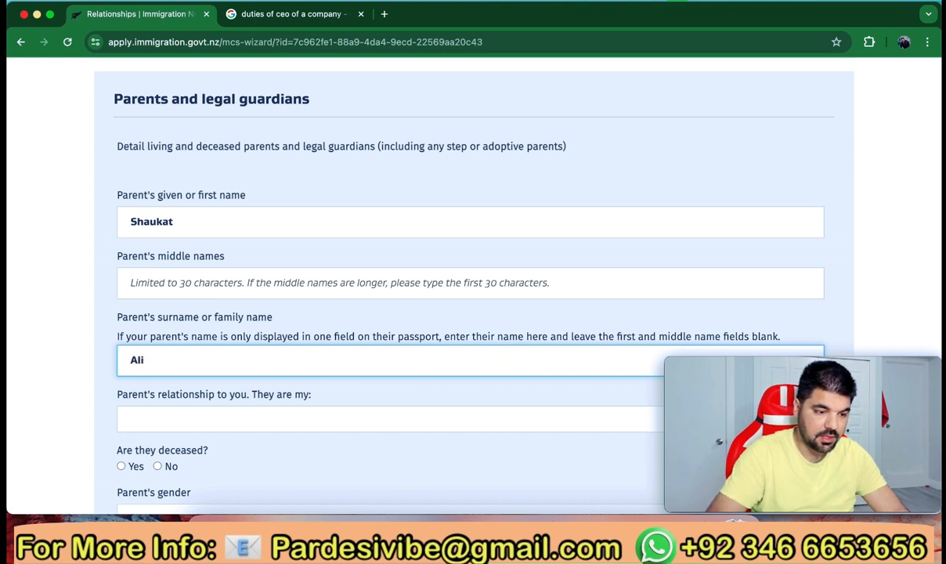
scroll(253, 254, down, 5)
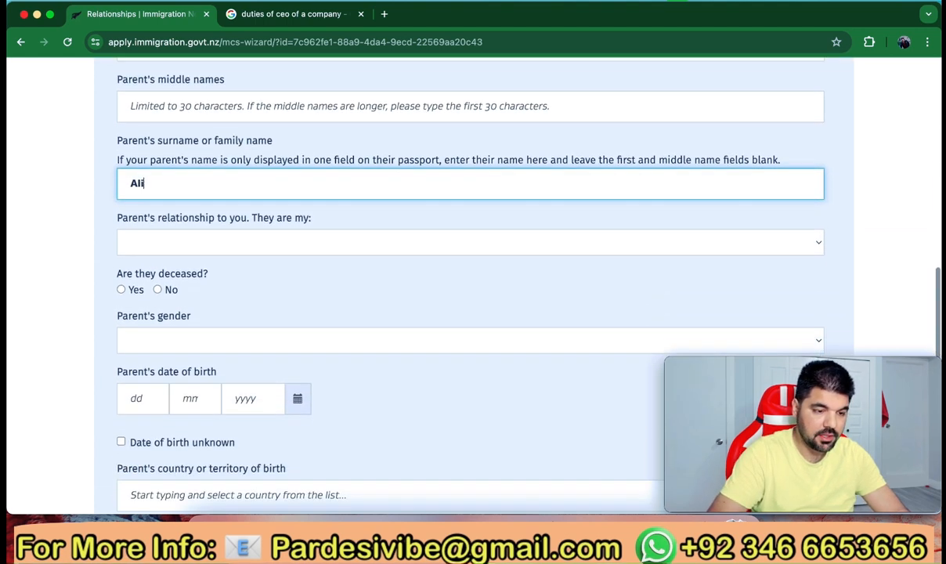
click(259, 213)
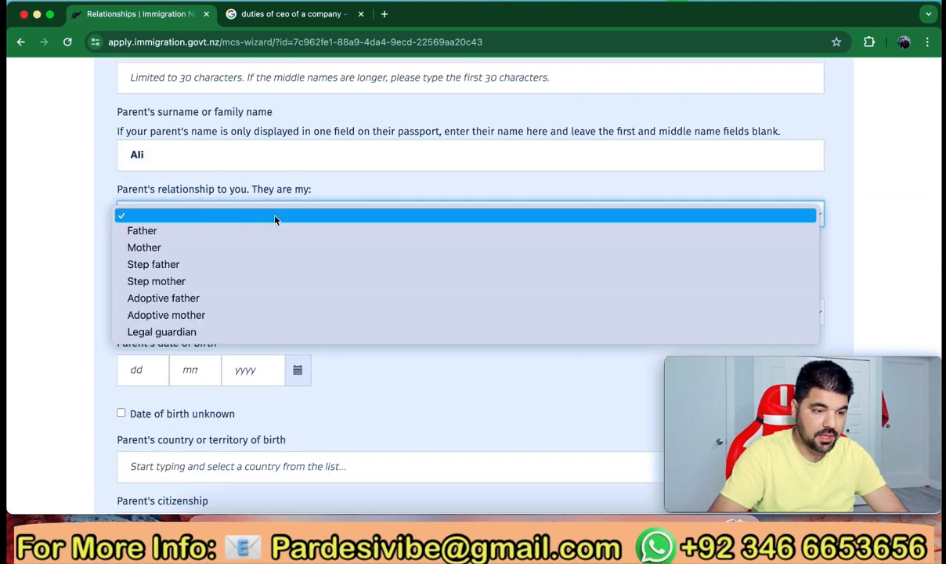
click(259, 234)
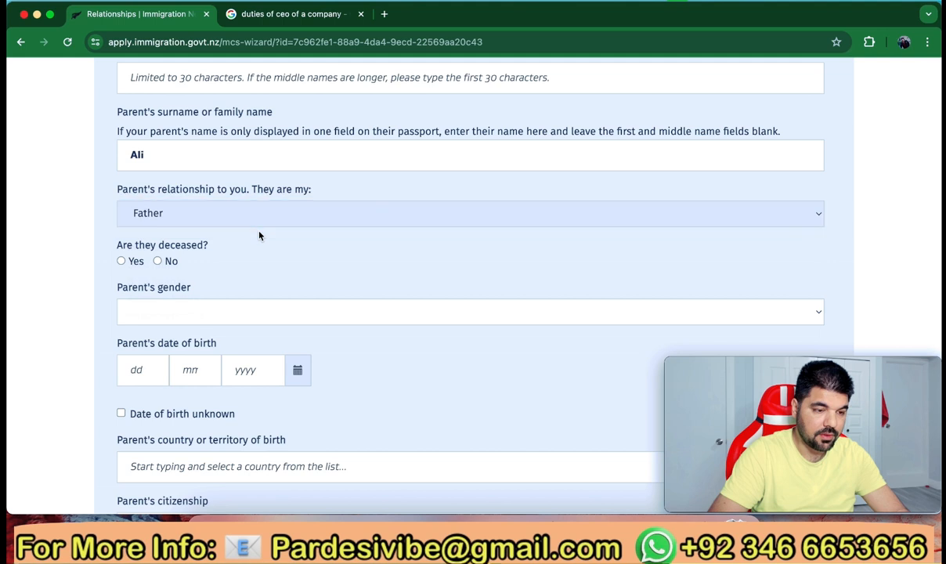
click(158, 262)
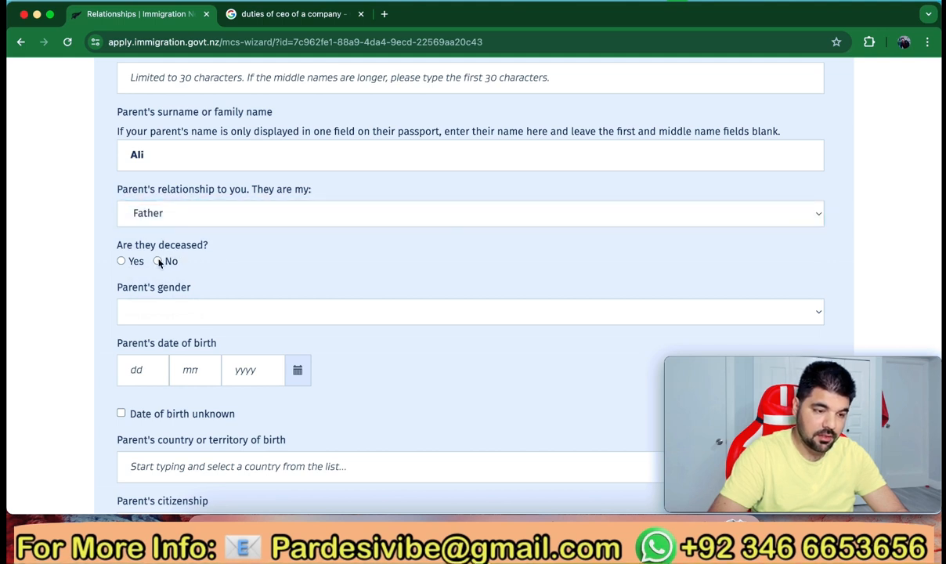
scroll(167, 307, down, 2)
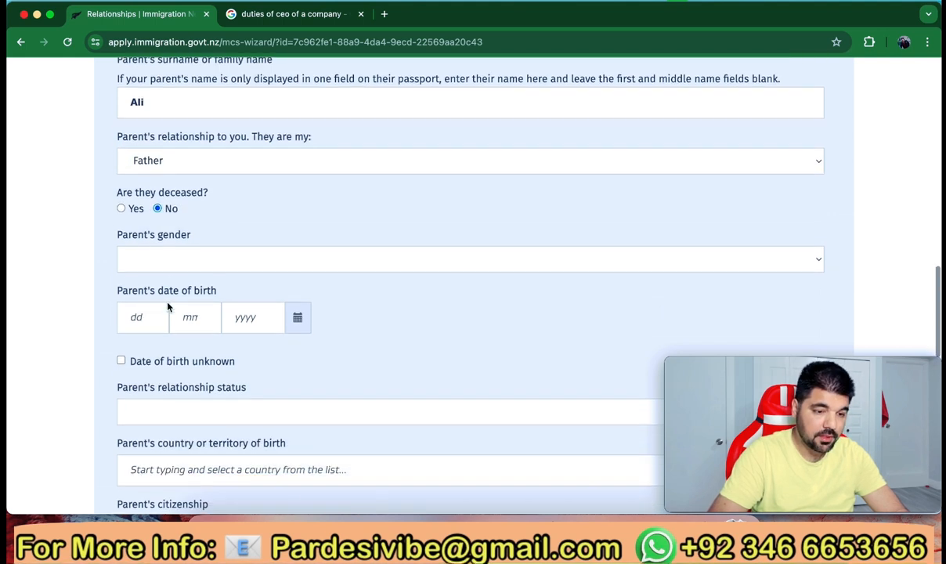
click(223, 260)
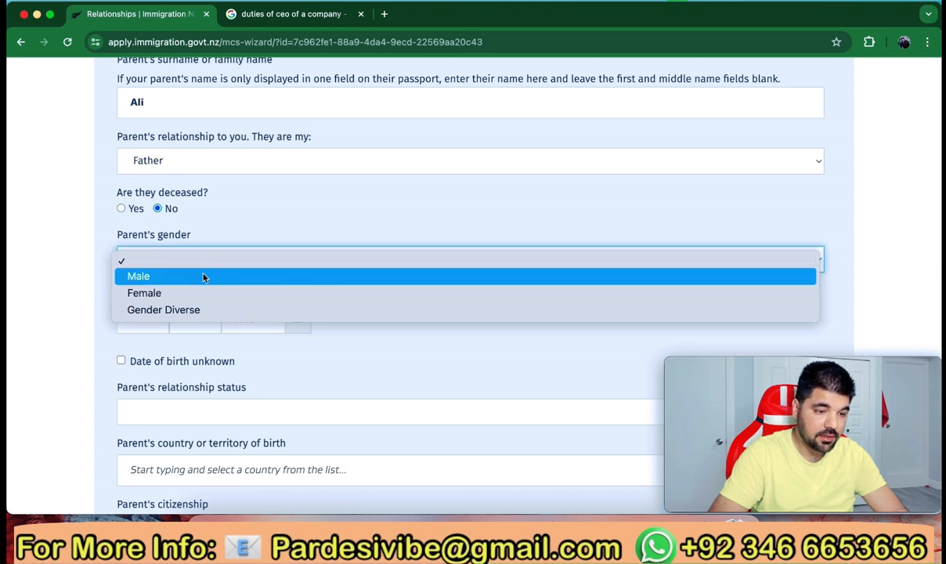
click(204, 277)
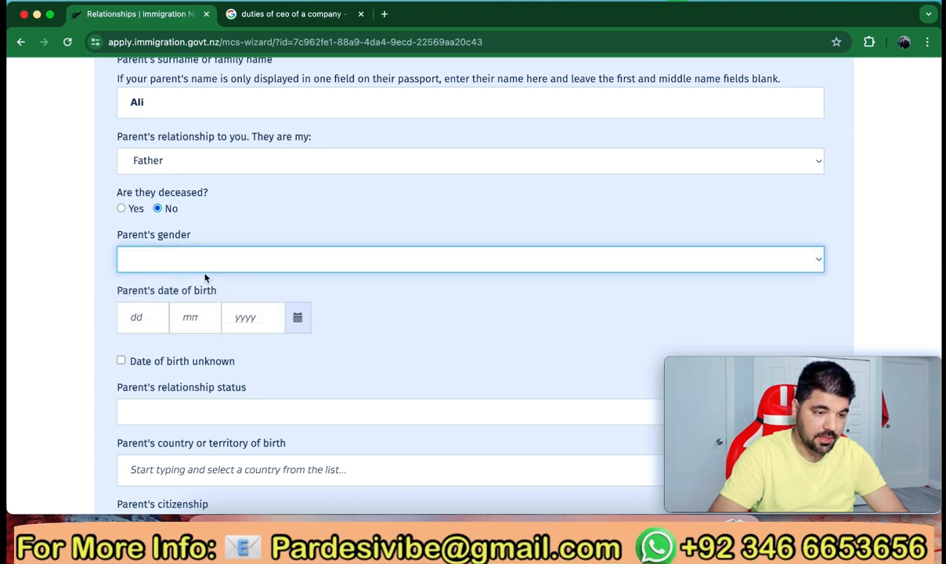
Set the father's date of birth to 2/4/1950 and status Married / in civil union
click(147, 318)
text(2)
click(190, 319)
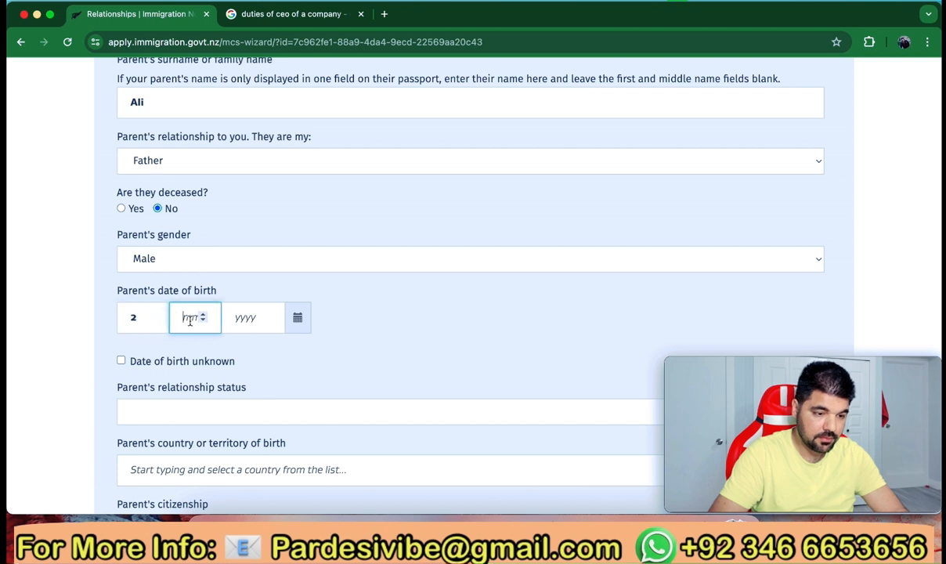
text(4)
click(245, 316)
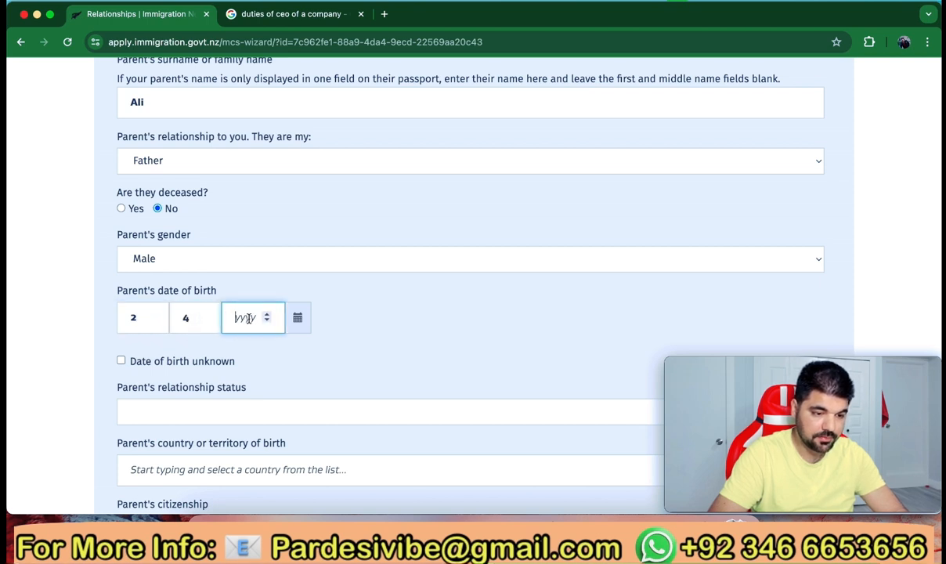
text(1950)
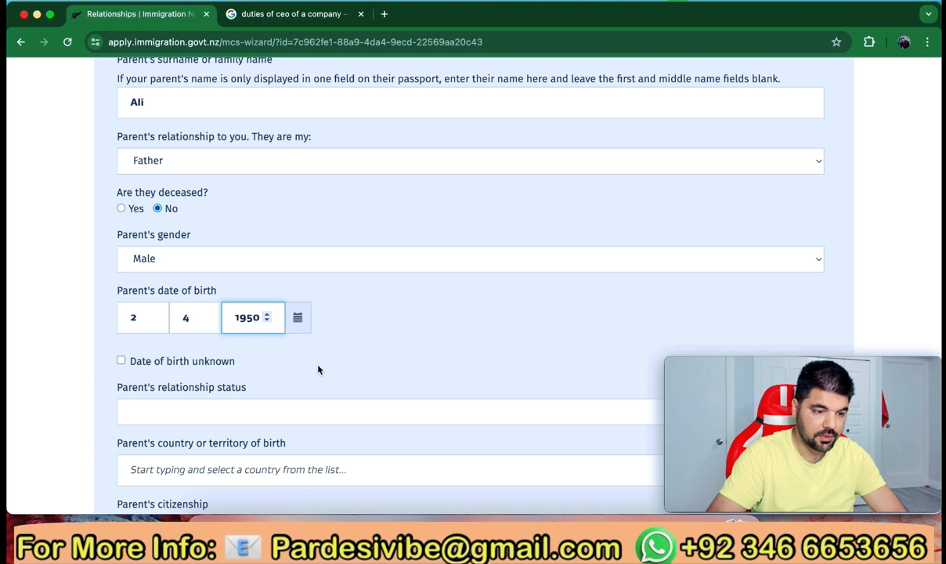
scroll(317, 368, down, 3)
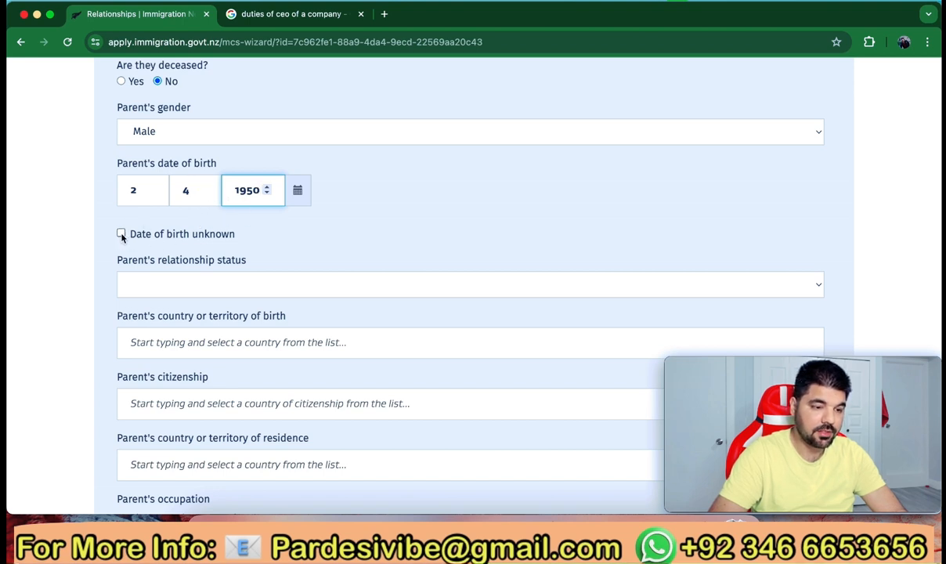
scroll(230, 245, down, 2)
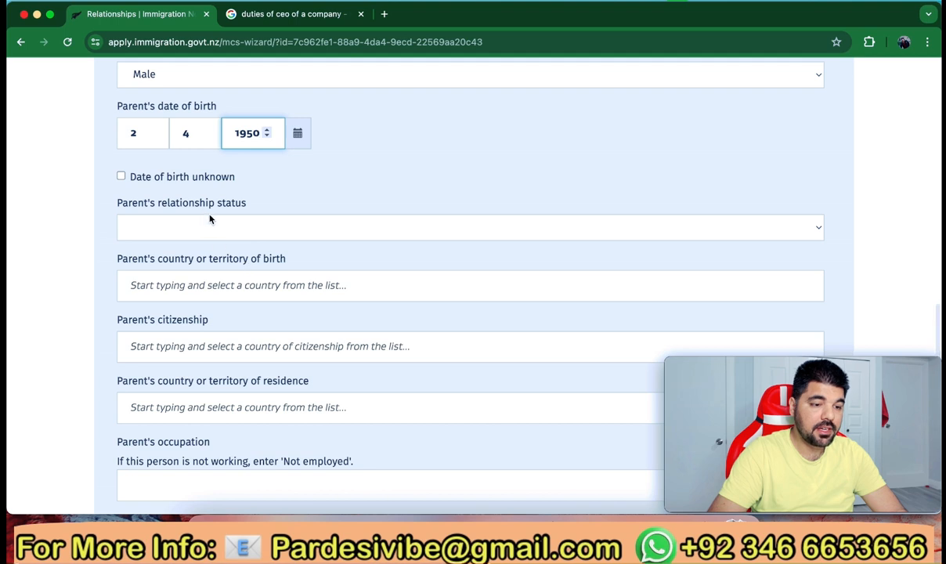
click(310, 228)
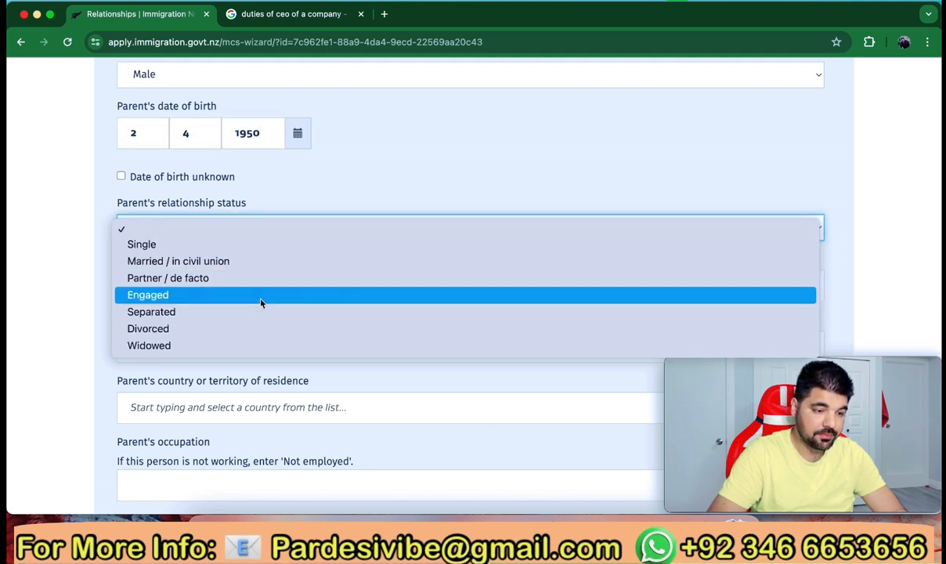
click(240, 262)
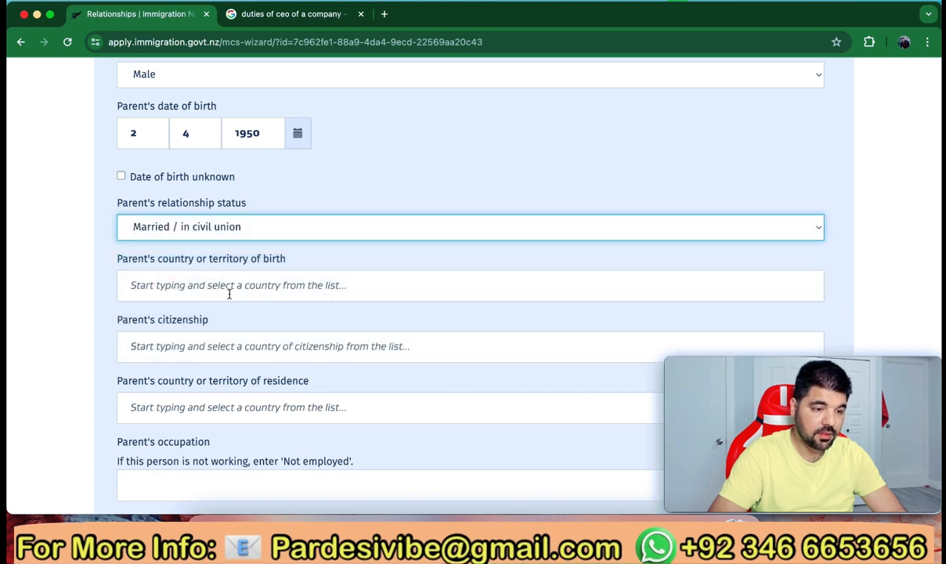
Choose Pakistan as the father's country of birth, citizenship and country of residence
scroll(228, 292, down, 2)
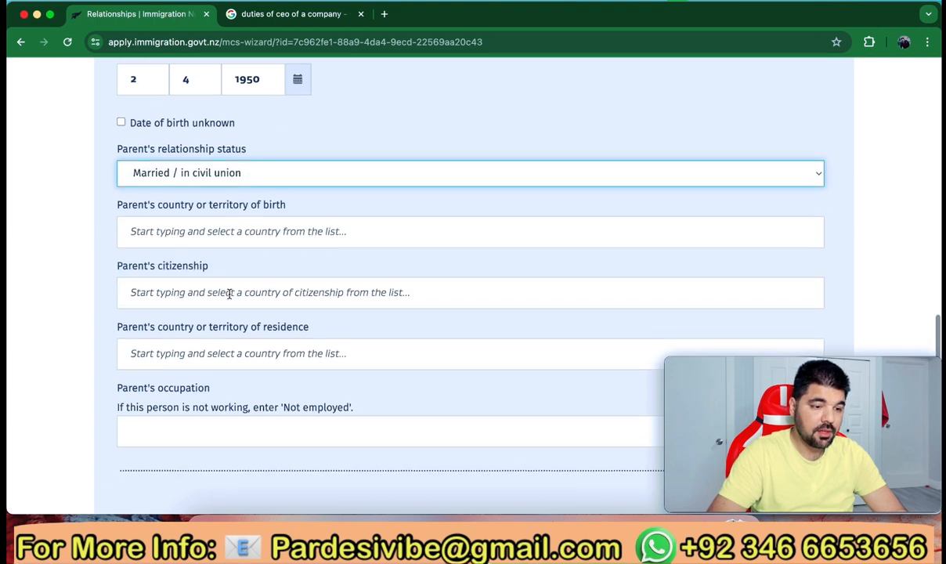
click(238, 229)
text(Paki)
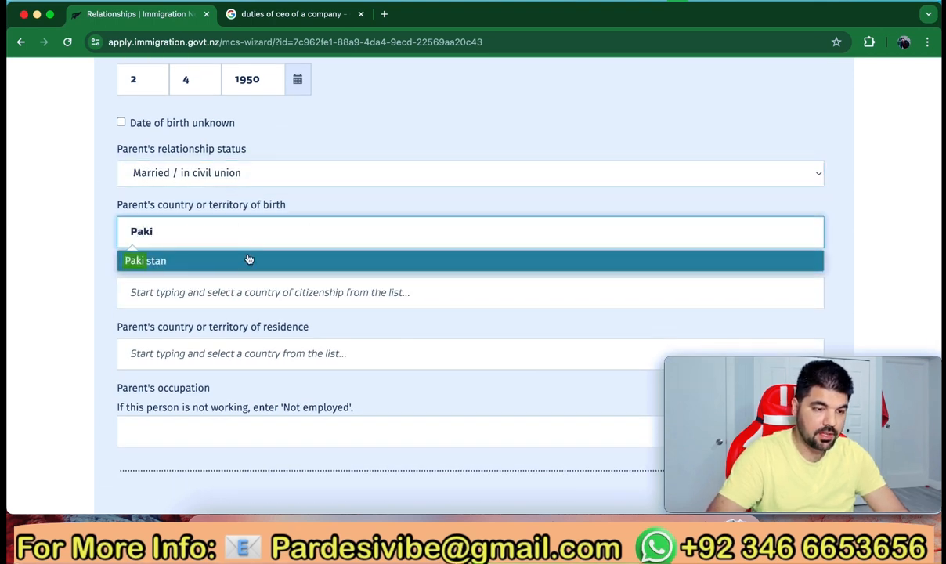
click(248, 259)
scroll(206, 288, down, 1)
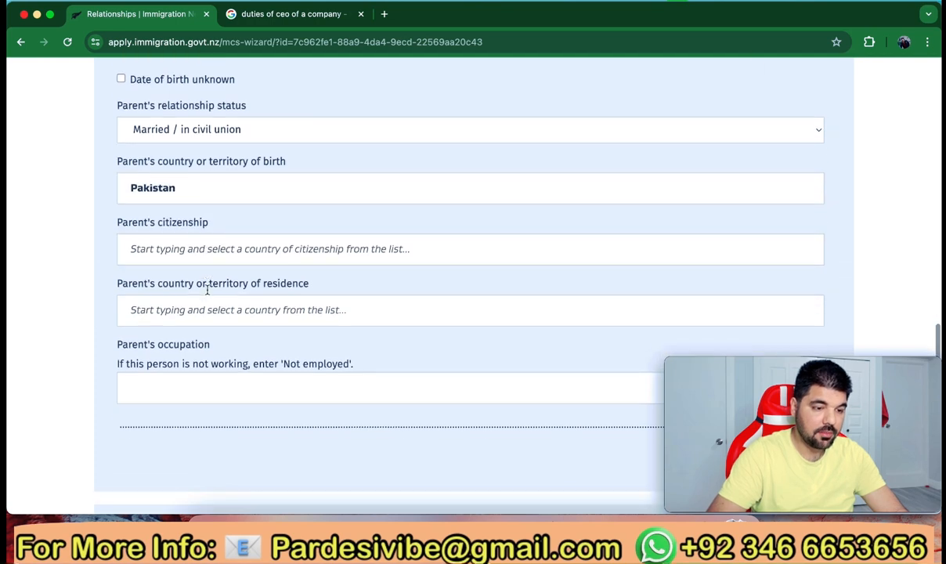
click(207, 249)
text(Pakista)
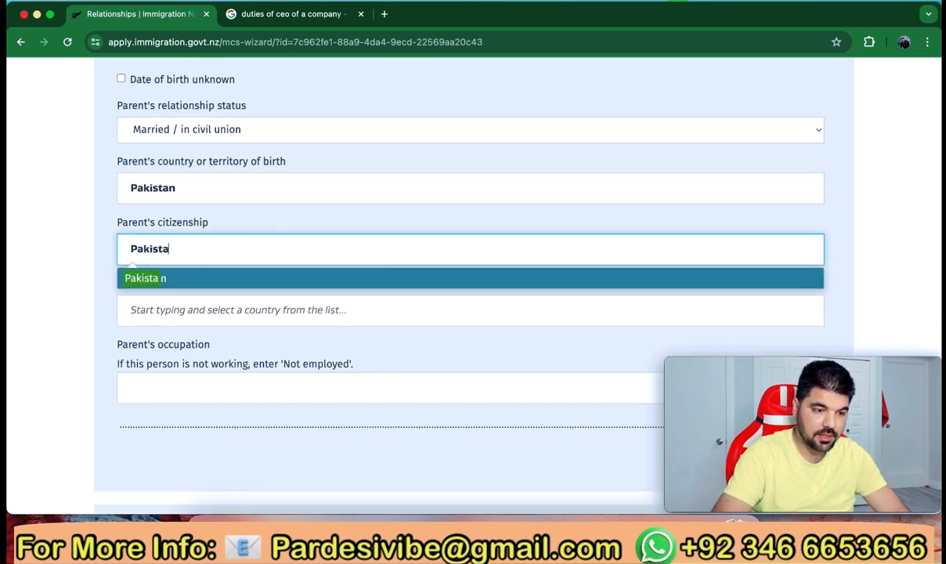
text(nb)
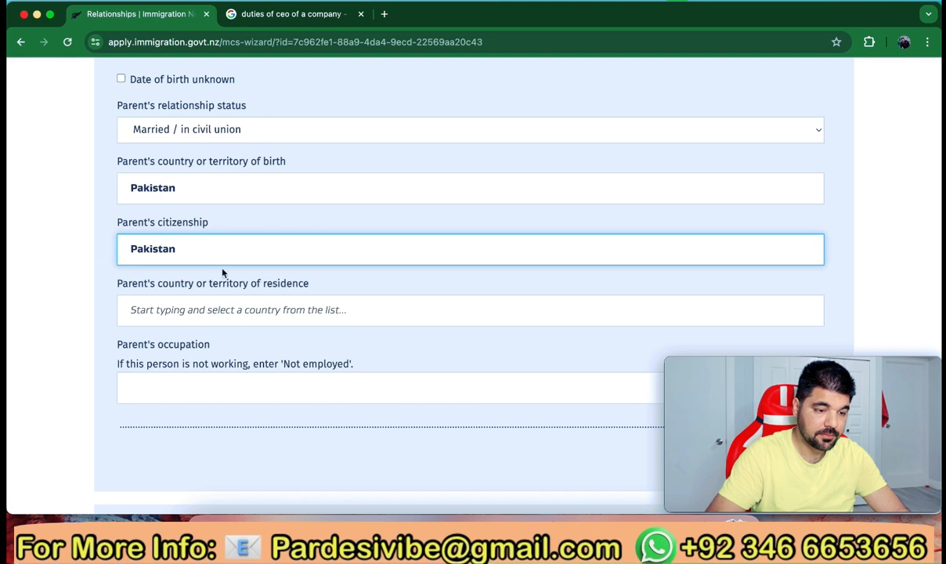
key(BackSpace)
key(BackSpace)
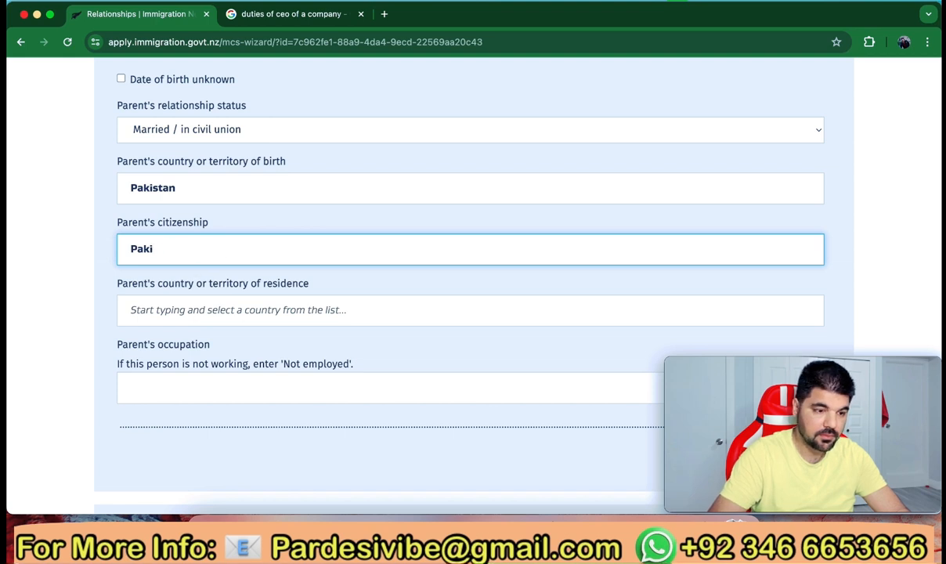
key(BackSpace)
key(BackSpace)
text(aki)
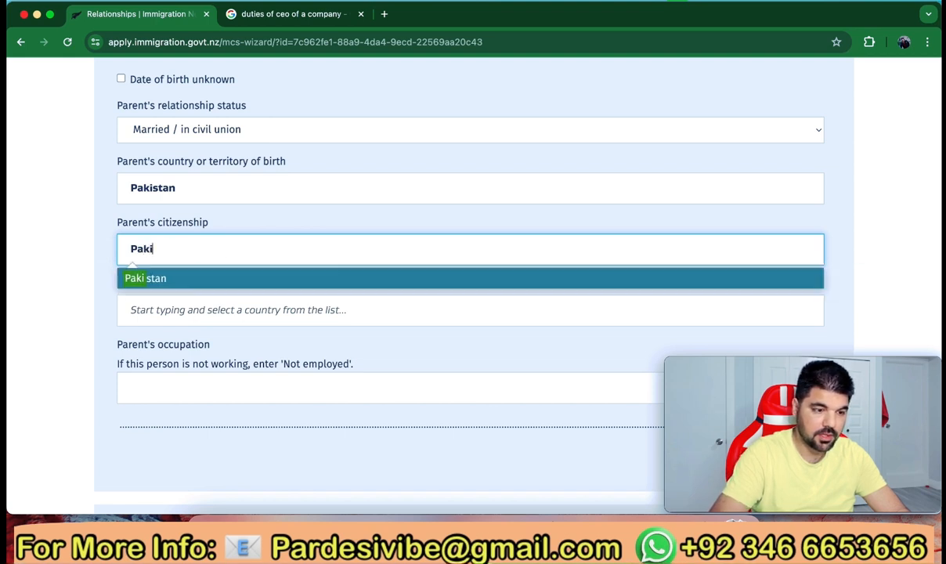
click(179, 279)
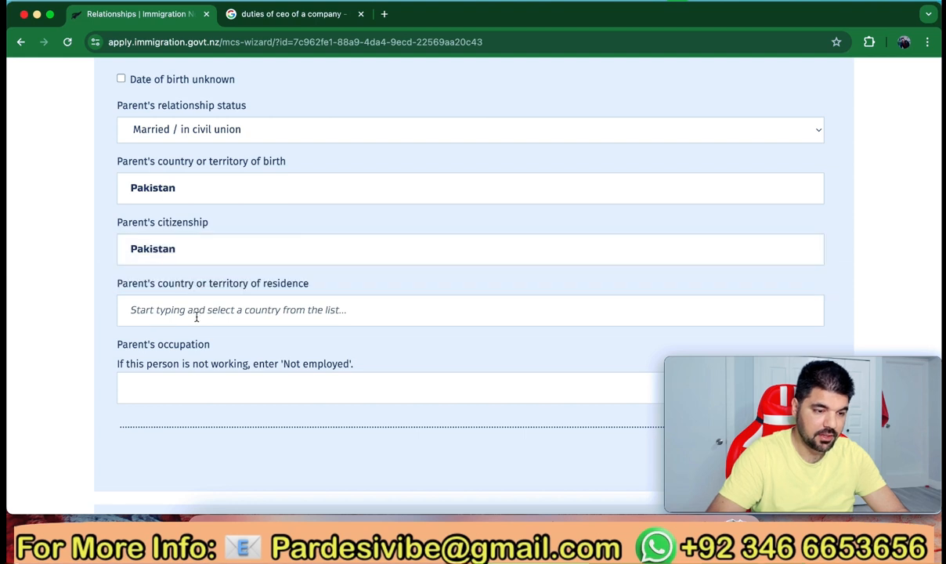
scroll(192, 309, down, 1)
scroll(197, 317, down, 1)
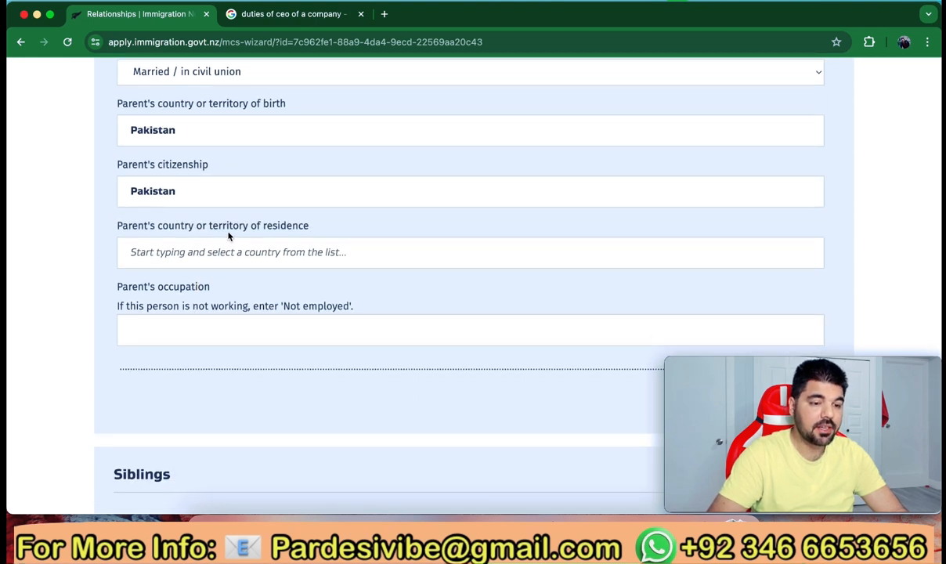
click(274, 250)
text(Pakis)
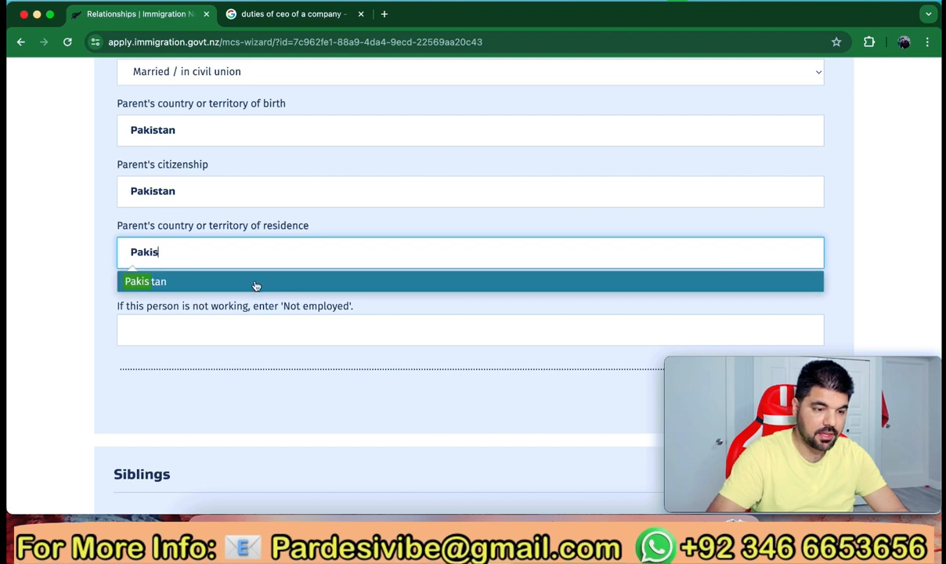
click(253, 282)
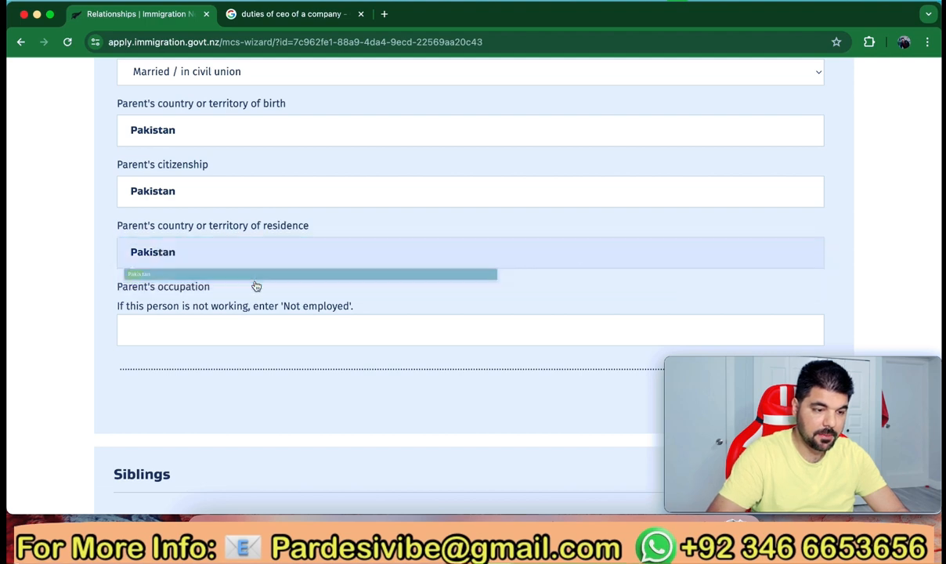
Enter 'Not Employed' as the father's occupation
scroll(219, 320, down, 1)
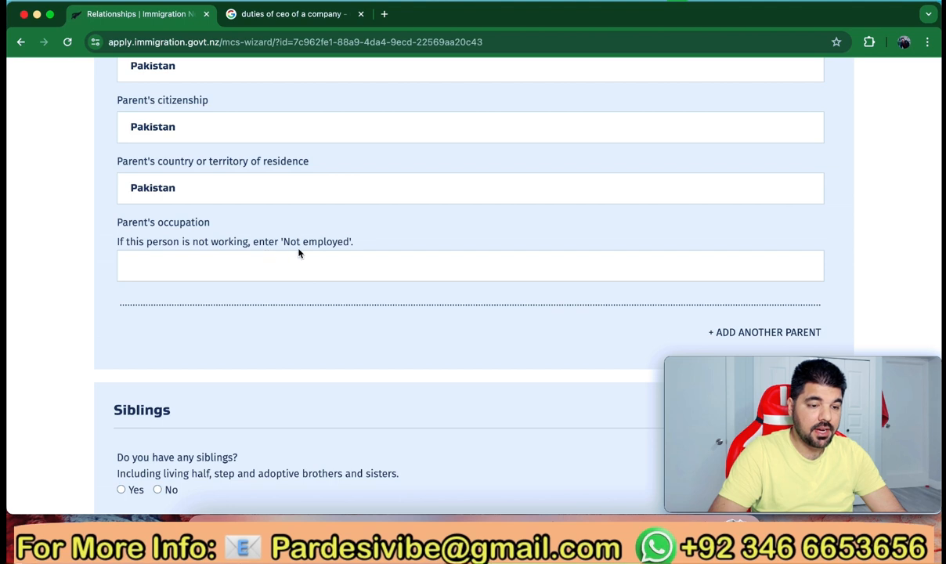
click(197, 270)
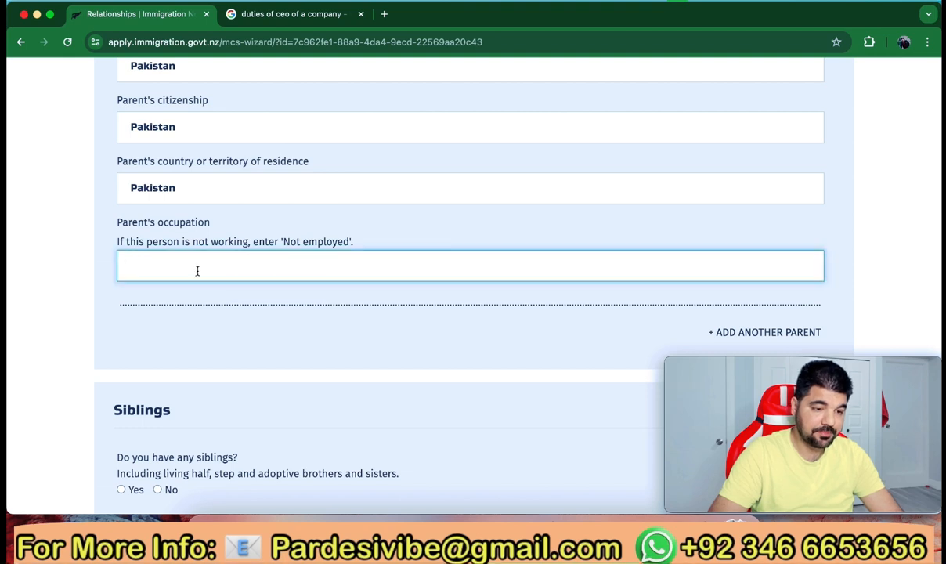
text(Not)
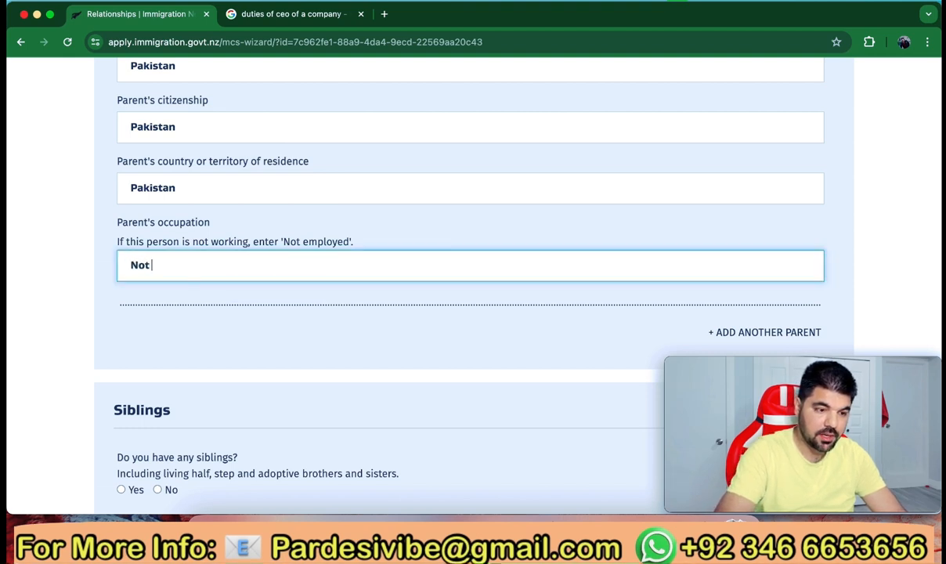
text( Emplo)
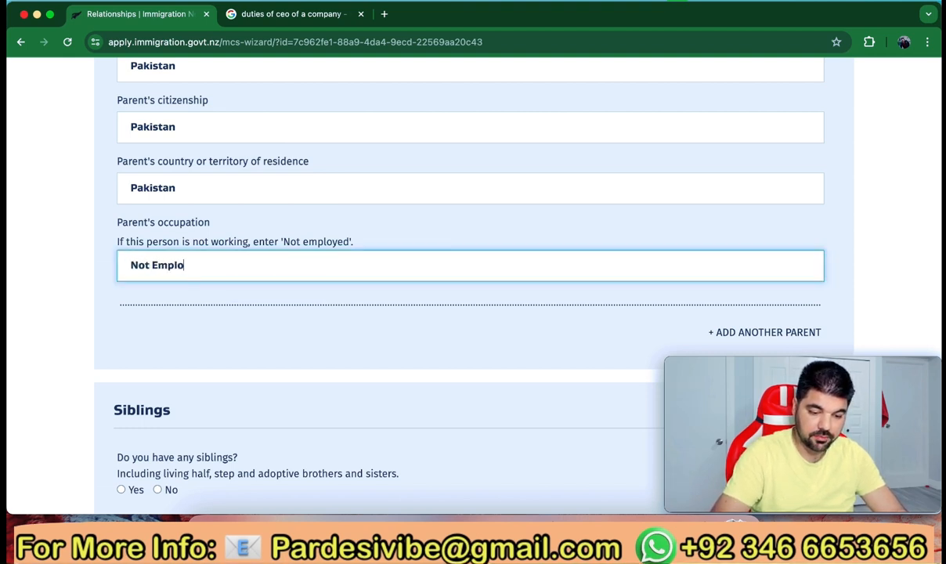
text(yed)
click(198, 338)
scroll(199, 339, down, 3)
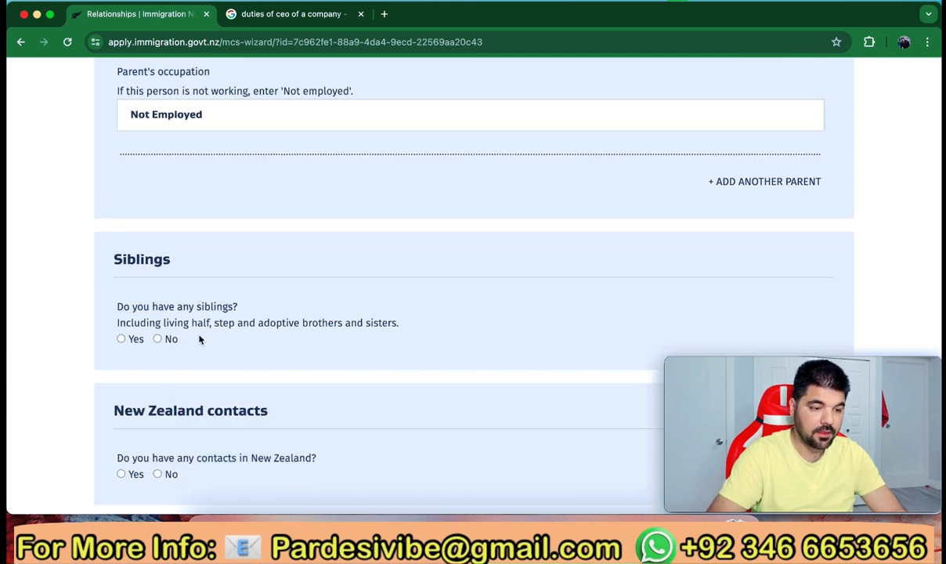
scroll(204, 332, up, 1)
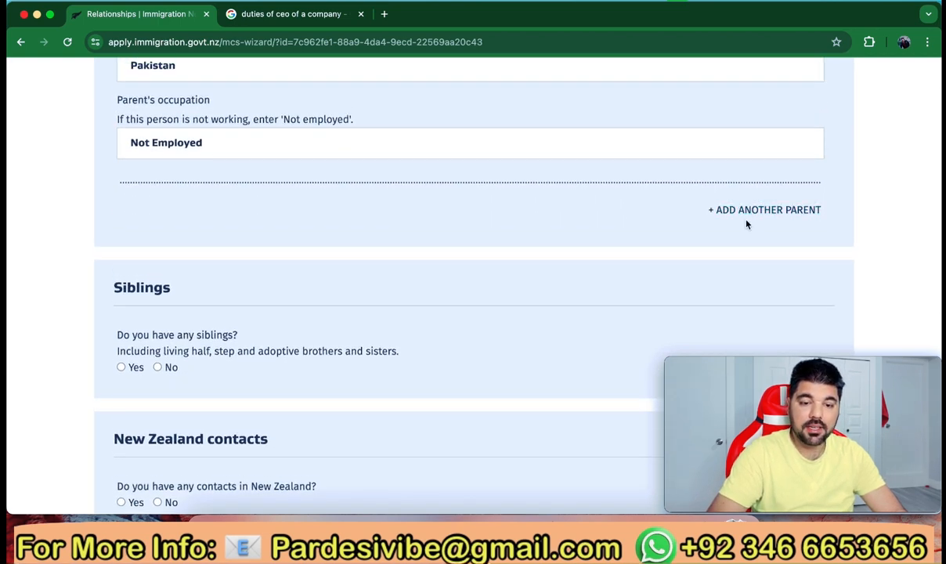
Add a second parent entry and type the parent's first name and surname
click(745, 212)
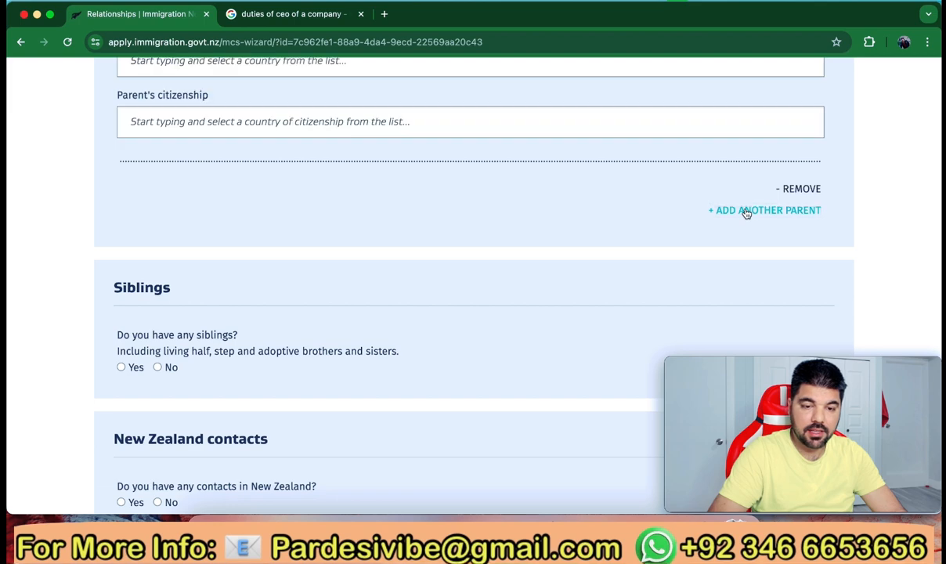
scroll(509, 234, up, 6)
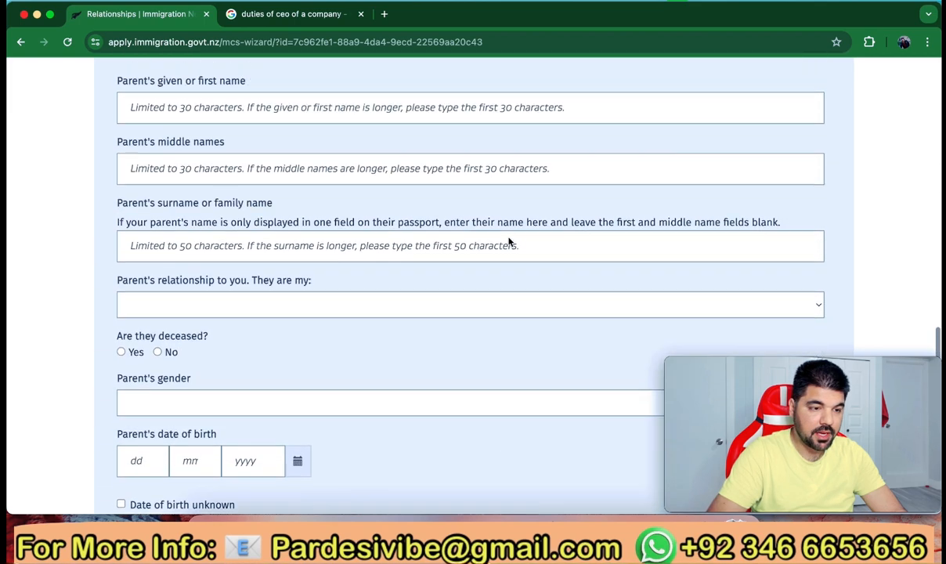
scroll(509, 243, up, 2)
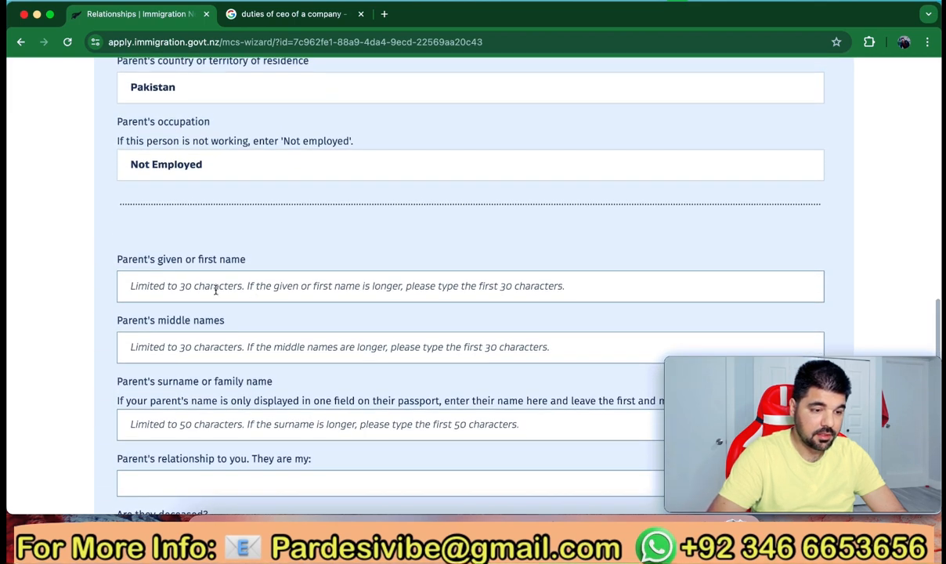
click(214, 288)
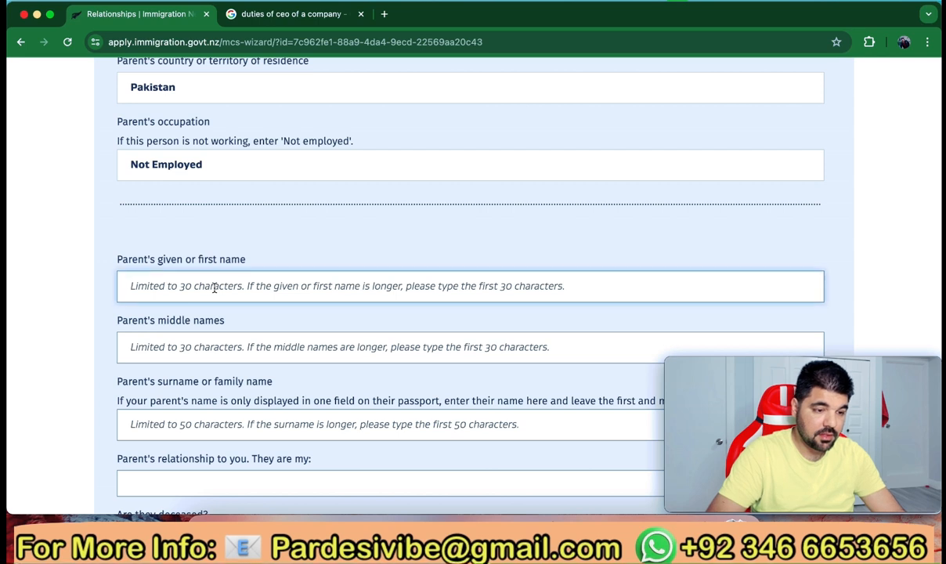
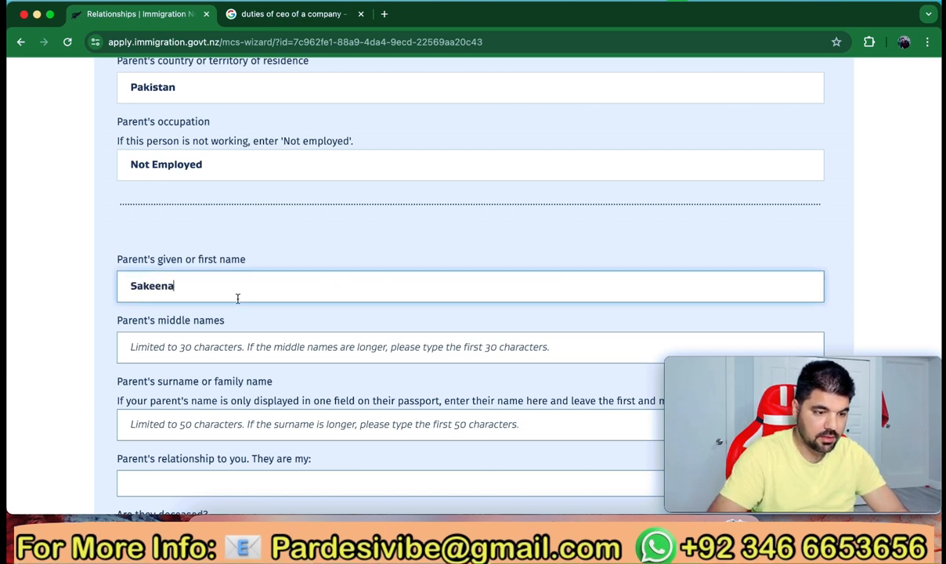
scroll(237, 298, down, 4)
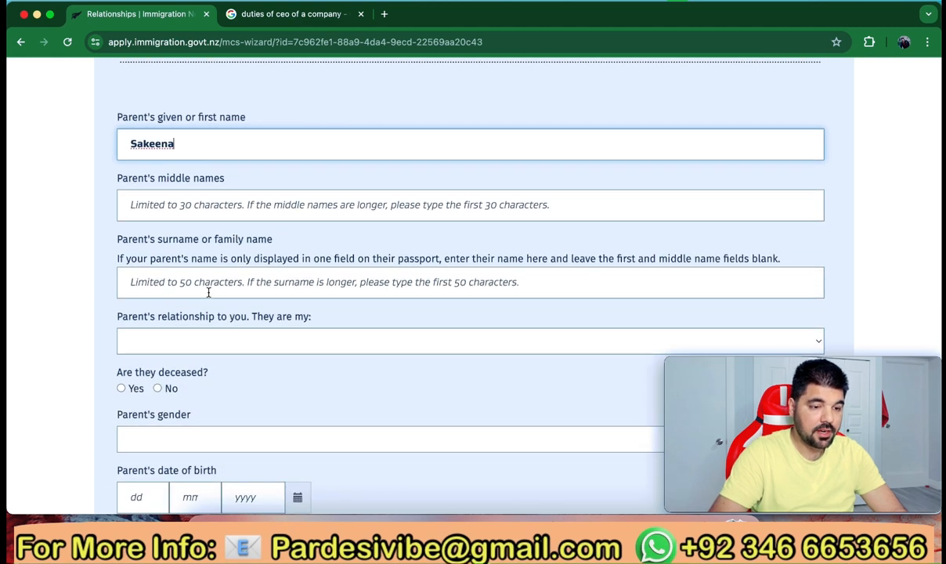
click(207, 289)
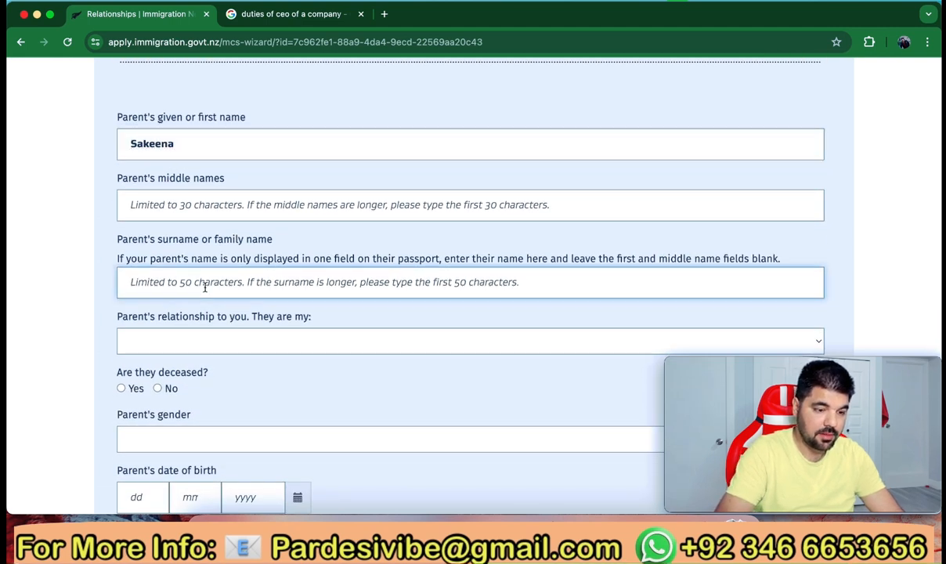
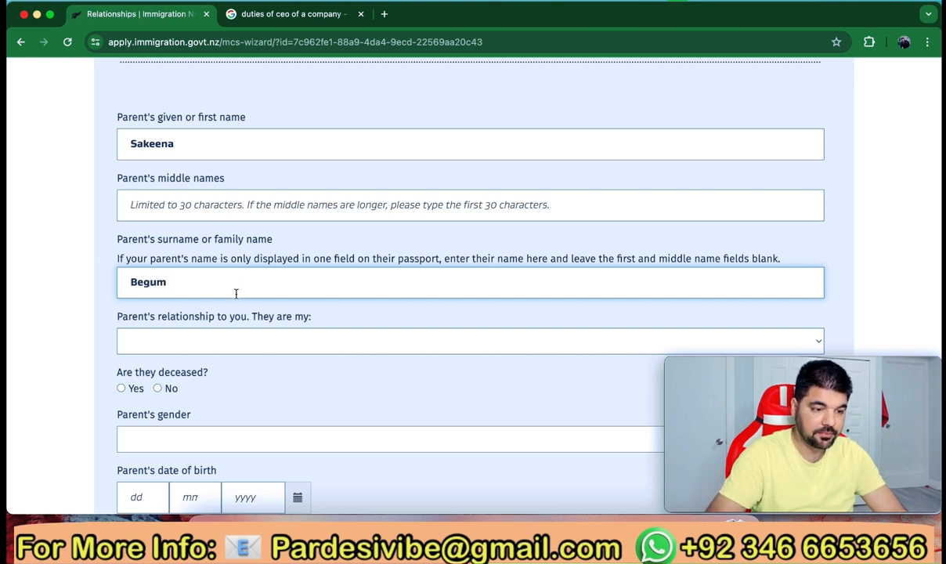
scroll(236, 292, down, 3)
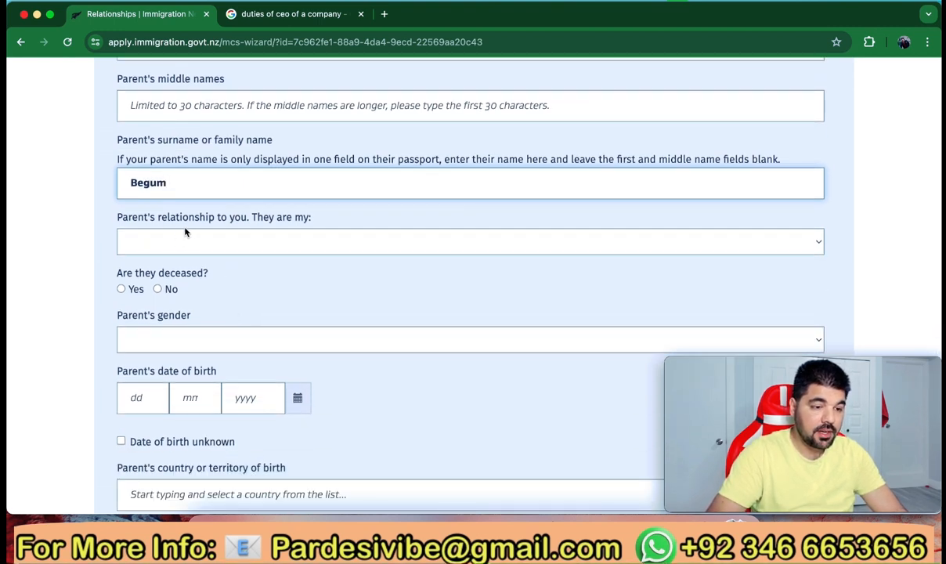
Set the second parent's relationship to Mother, not deceased, gender Female
click(266, 243)
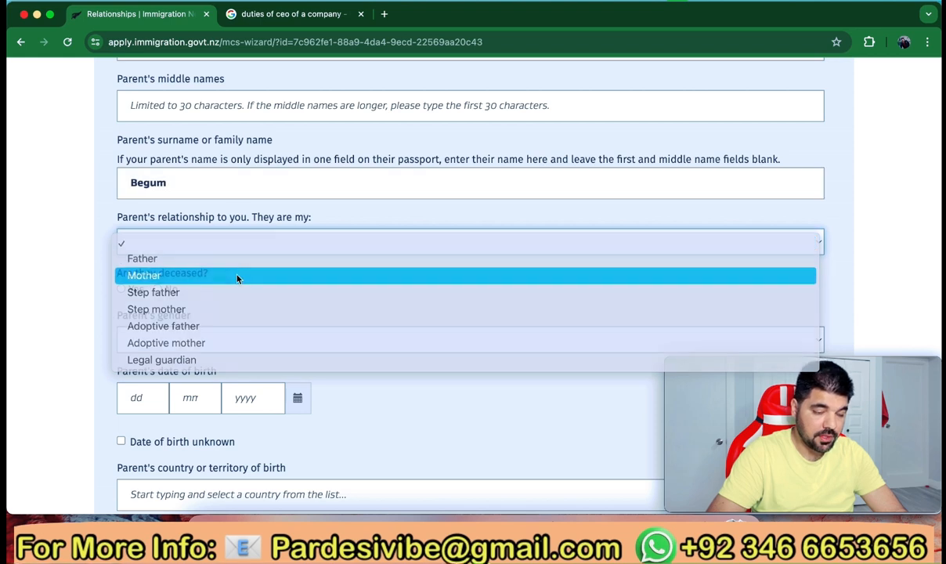
click(237, 278)
scroll(240, 299, down, 2)
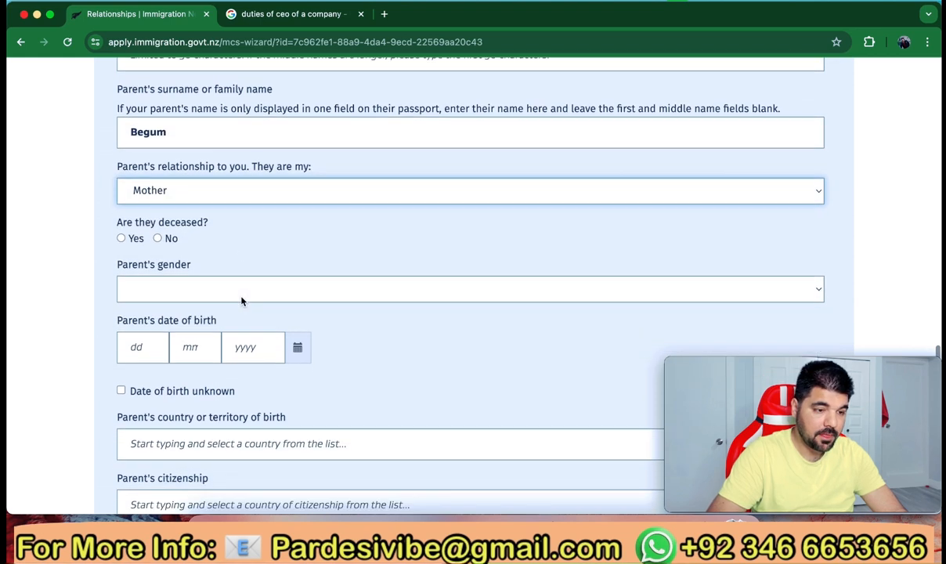
click(158, 239)
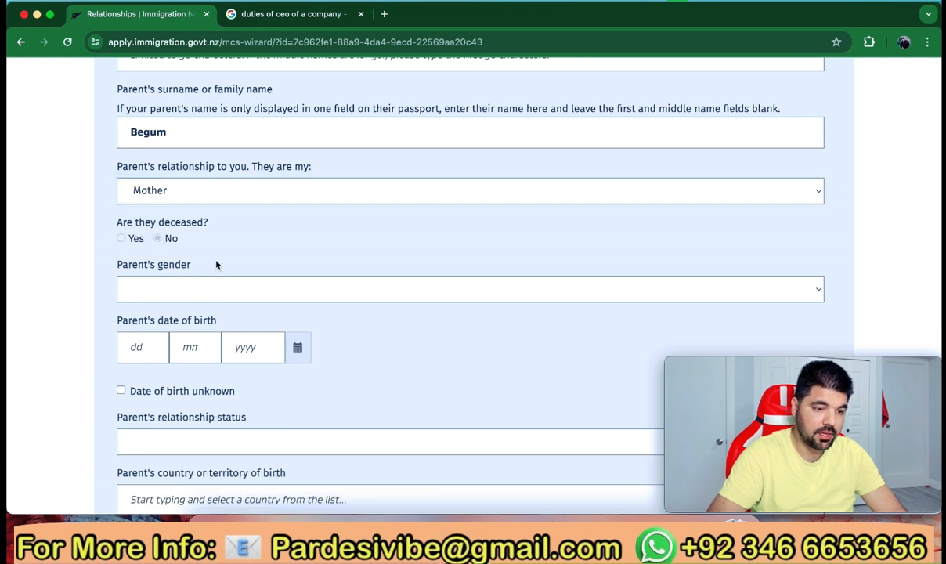
scroll(216, 264, down, 2)
click(263, 209)
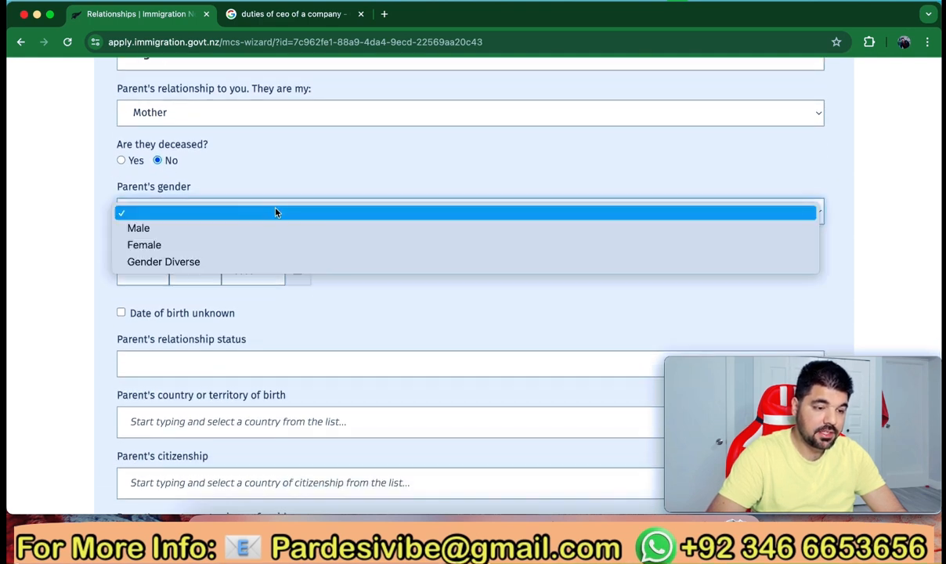
click(248, 245)
scroll(260, 294, down, 1)
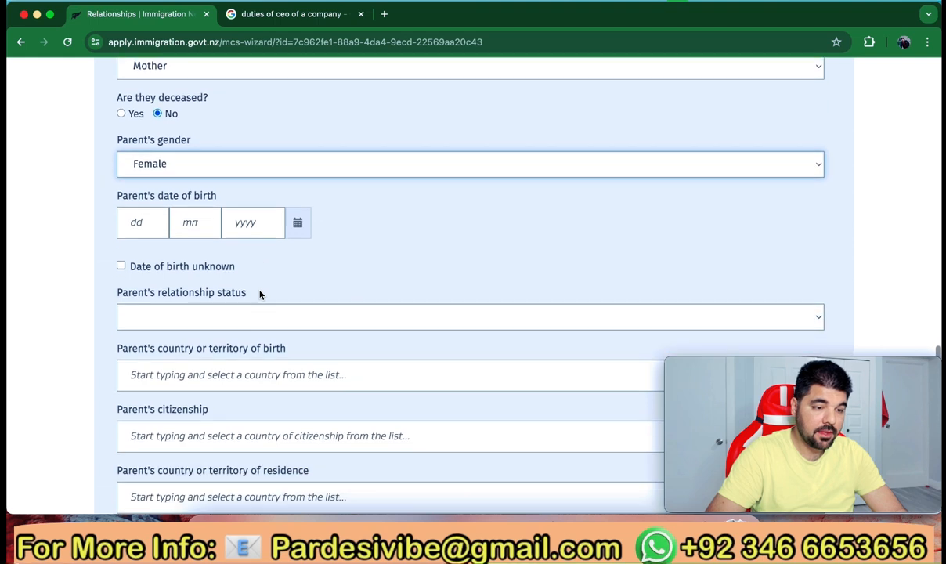
click(139, 223)
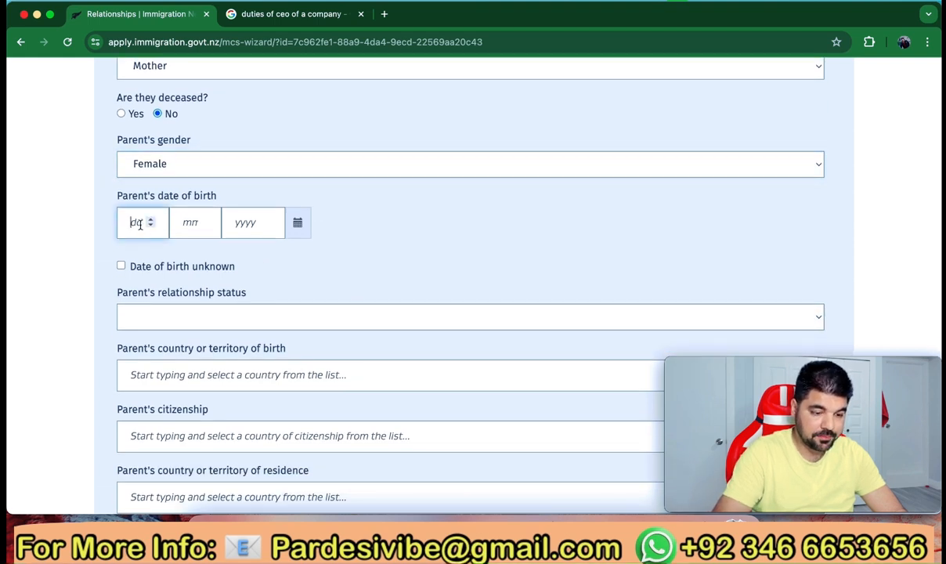
text(2)
key(Tab)
text(4)
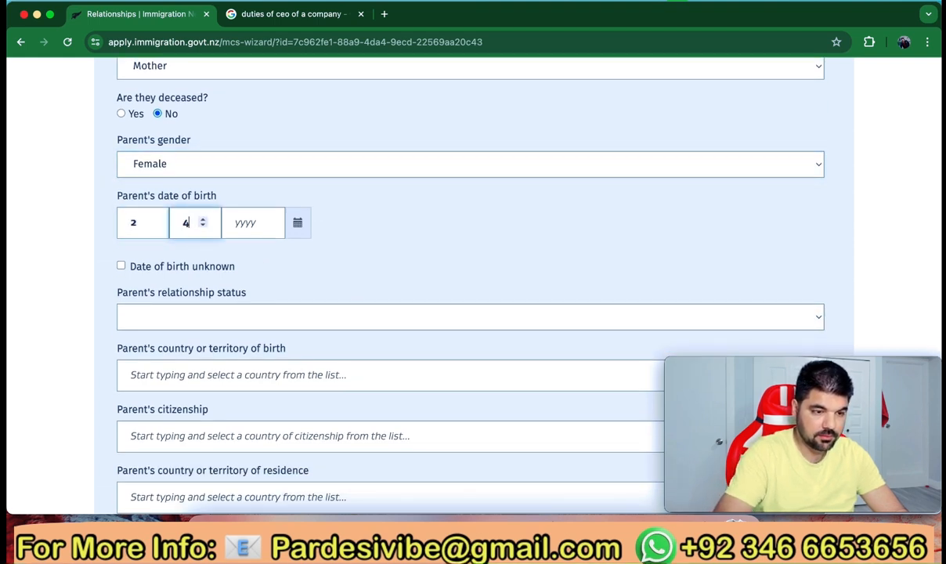
click(253, 231)
text(1)
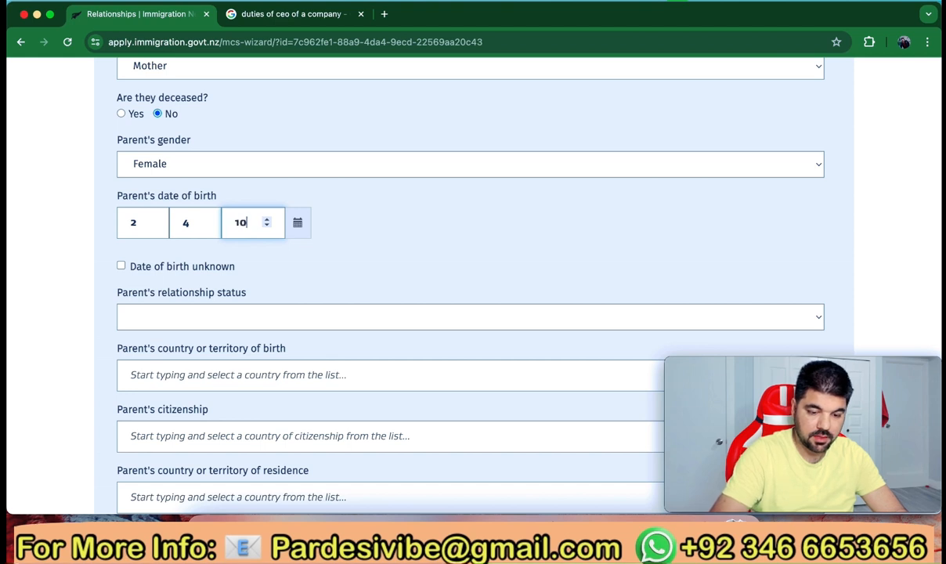
text(96)
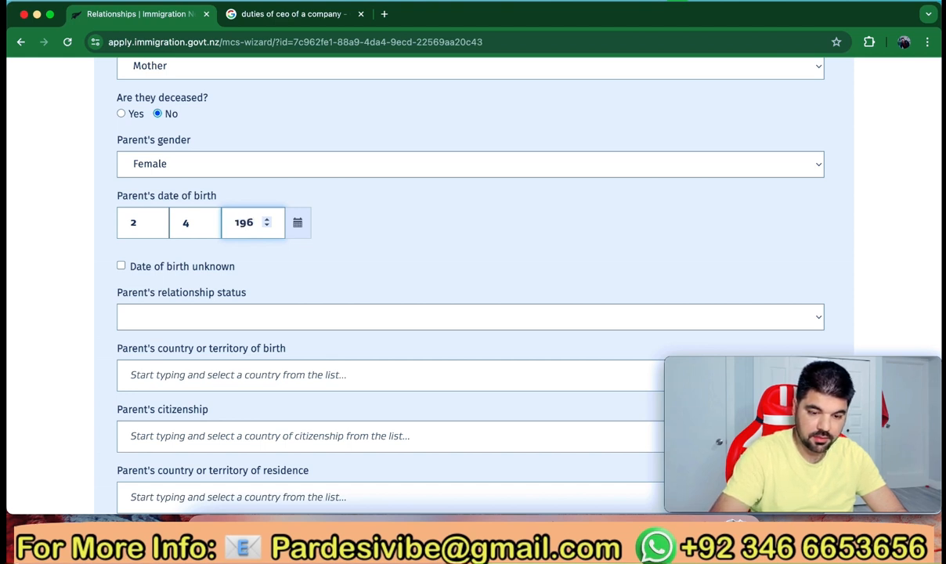
text(0)
scroll(321, 274, down, 1)
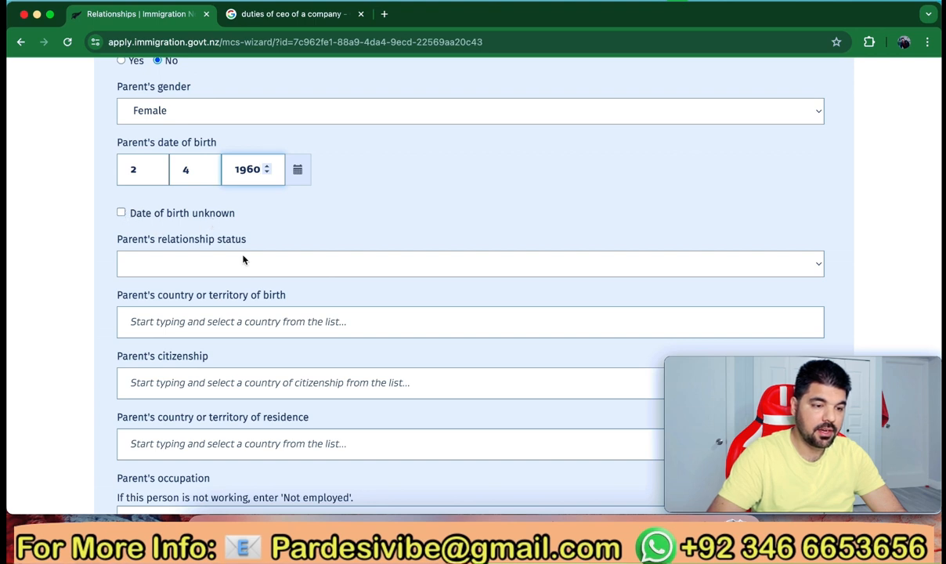
scroll(242, 260, down, 1)
click(276, 217)
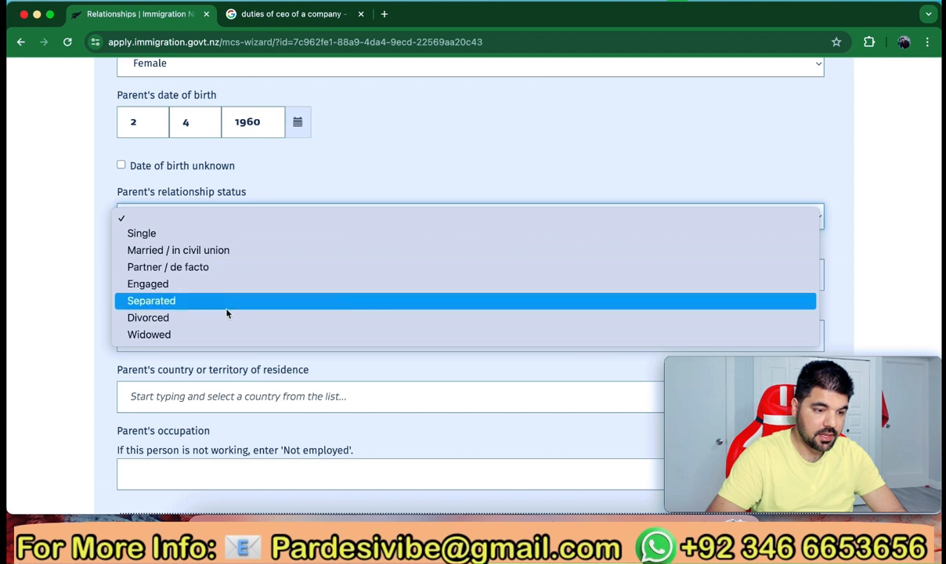
click(228, 252)
scroll(239, 281, down, 1)
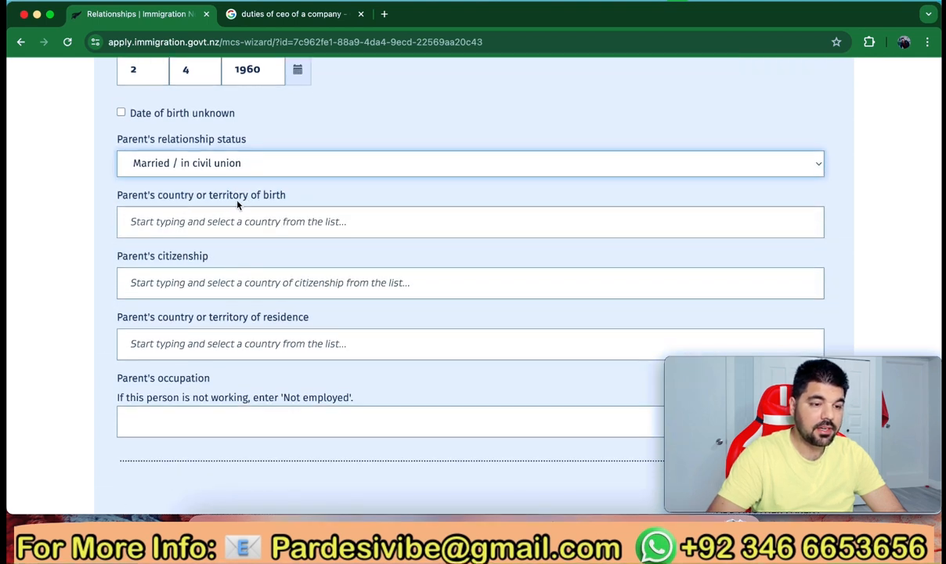
Choose Pakistan for the mother's birth, citizenship and residence countries, then begin typing 'Not' as occupation
click(275, 221)
text(P)
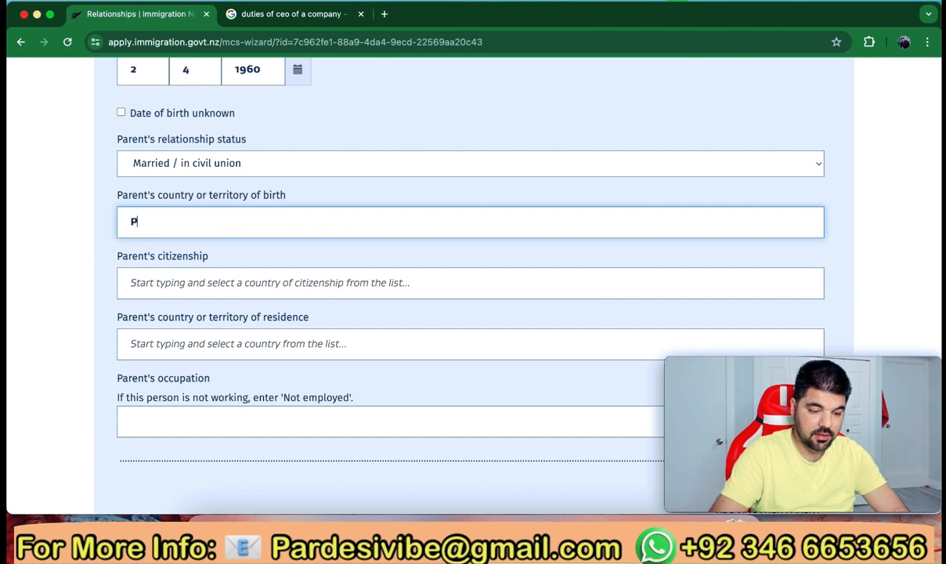
text(akista)
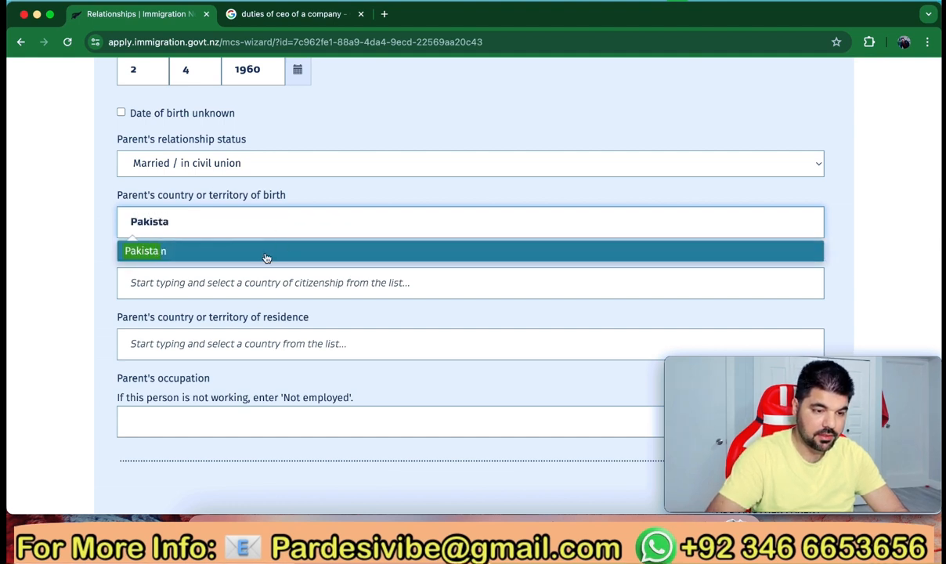
click(265, 251)
click(189, 285)
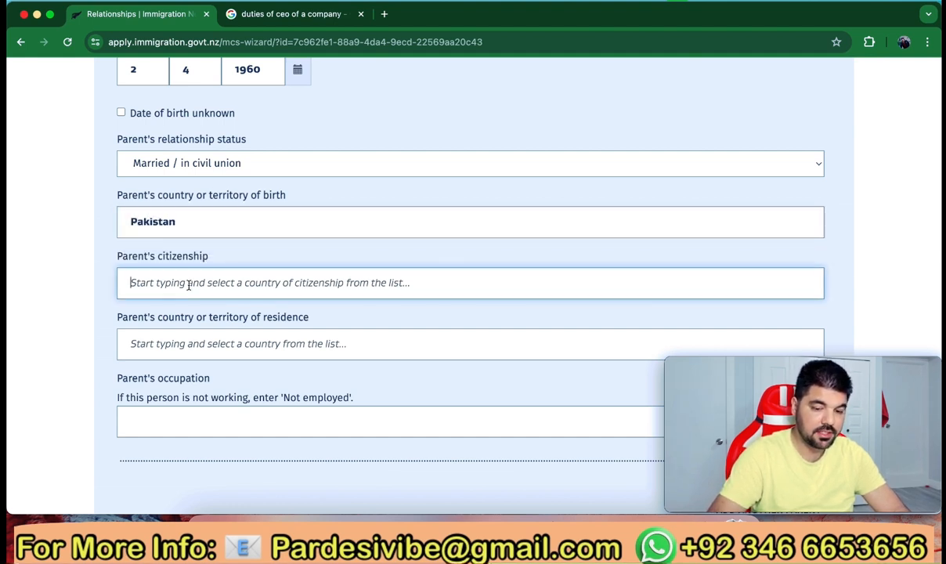
text(Paki)
click(185, 315)
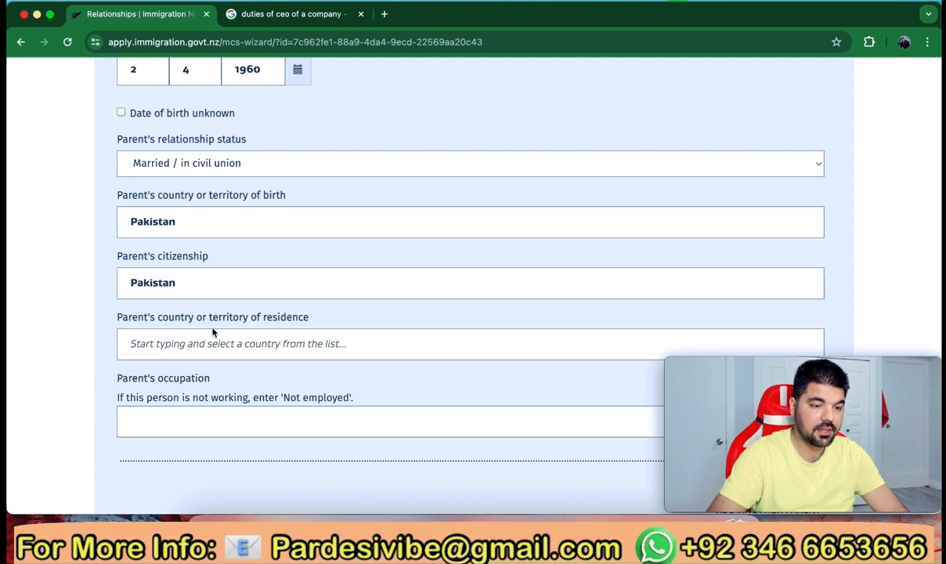
click(227, 345)
text(Pa)
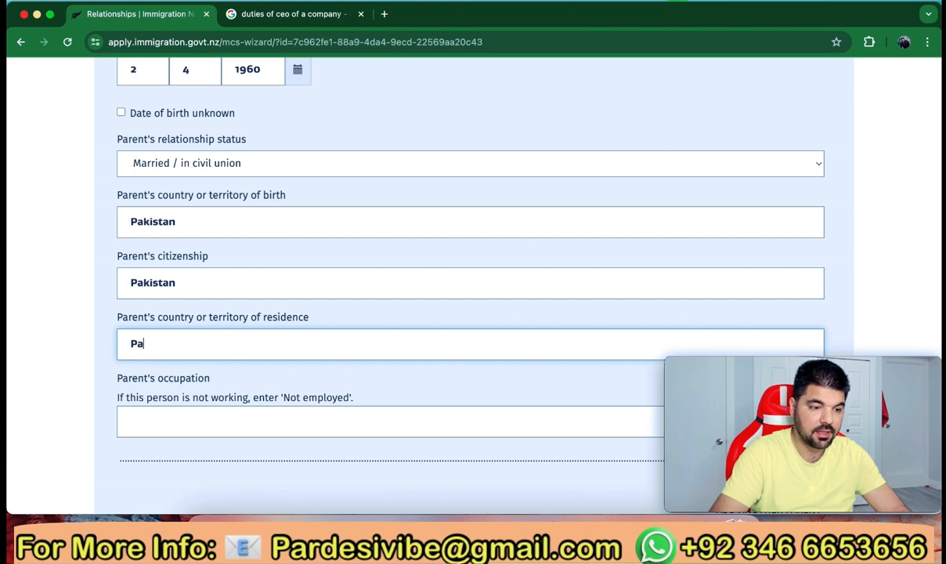
text(kisy)
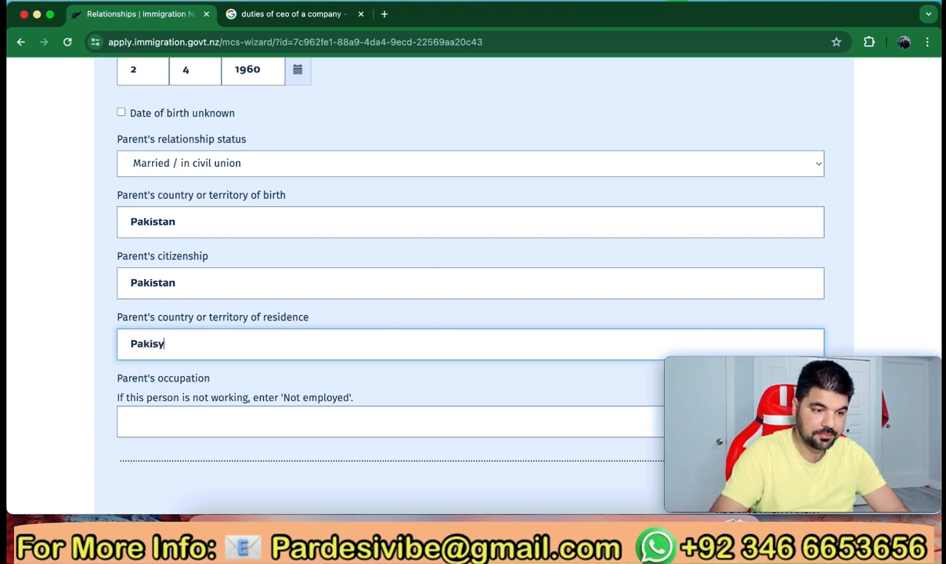
key(BackSpace)
text(tan)
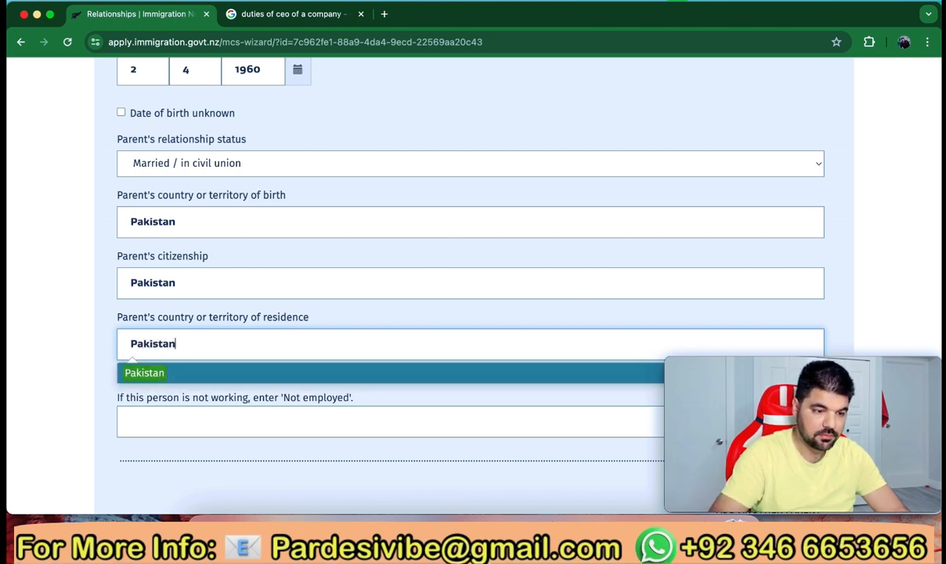
click(201, 376)
scroll(199, 379, down, 2)
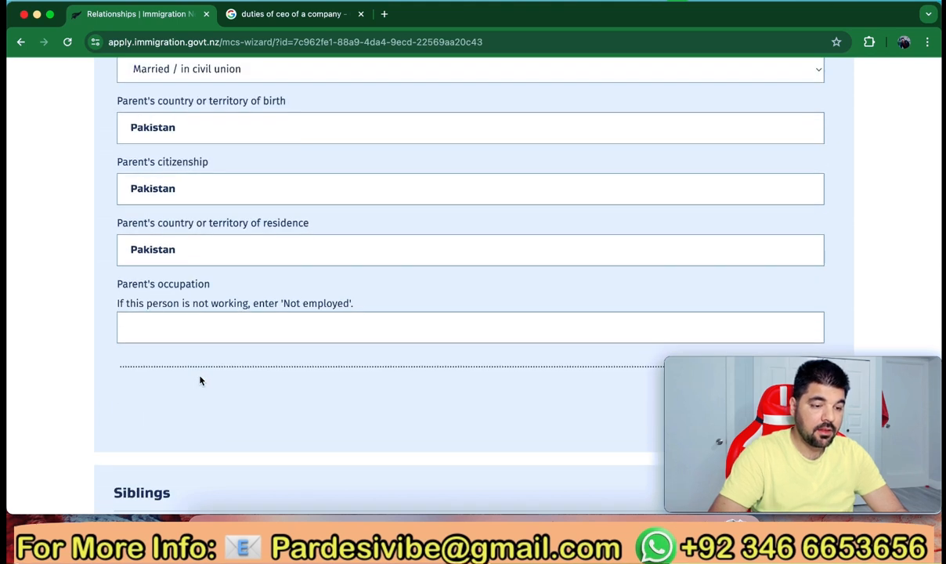
click(210, 330)
text(No)
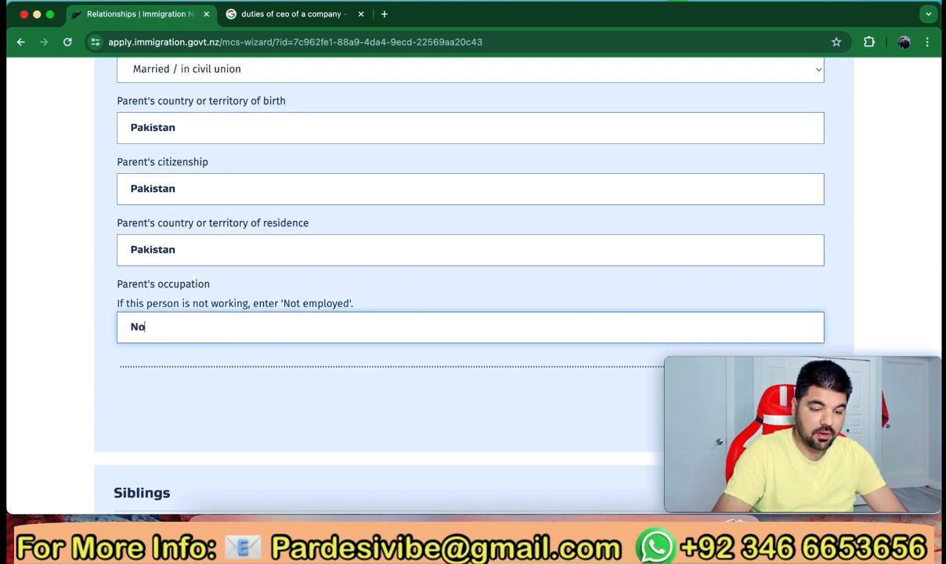
text(t Emp)
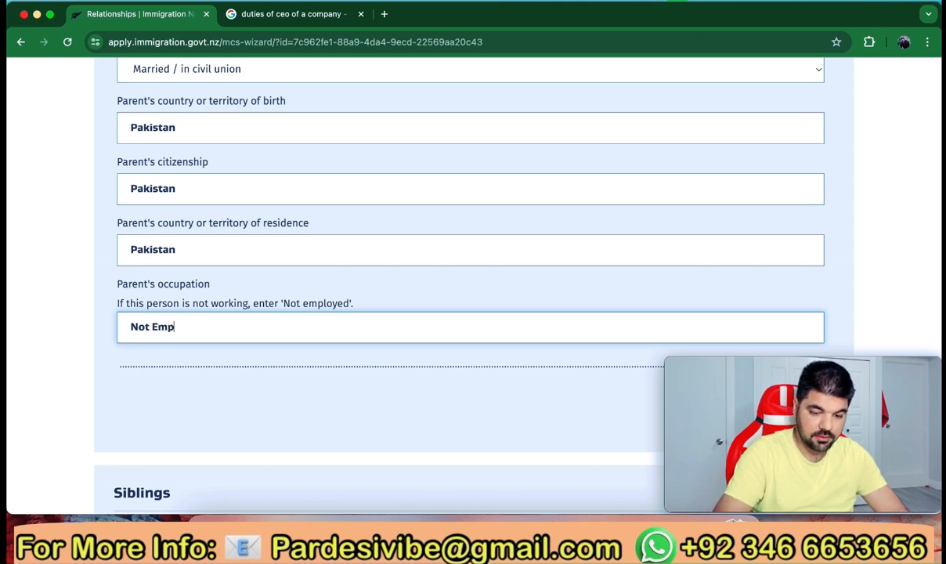
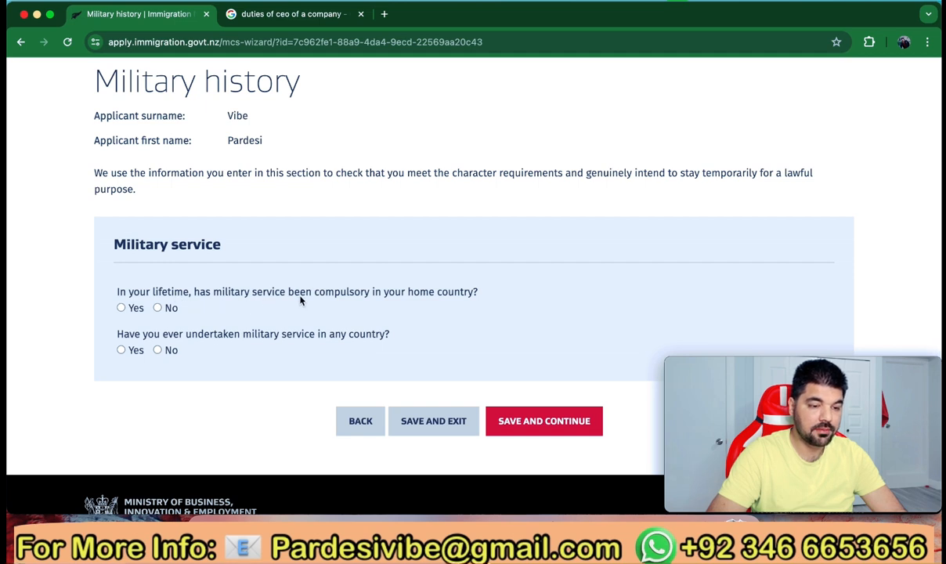
Answer No to both the compulsory and voluntary military service questions, then save
click(158, 309)
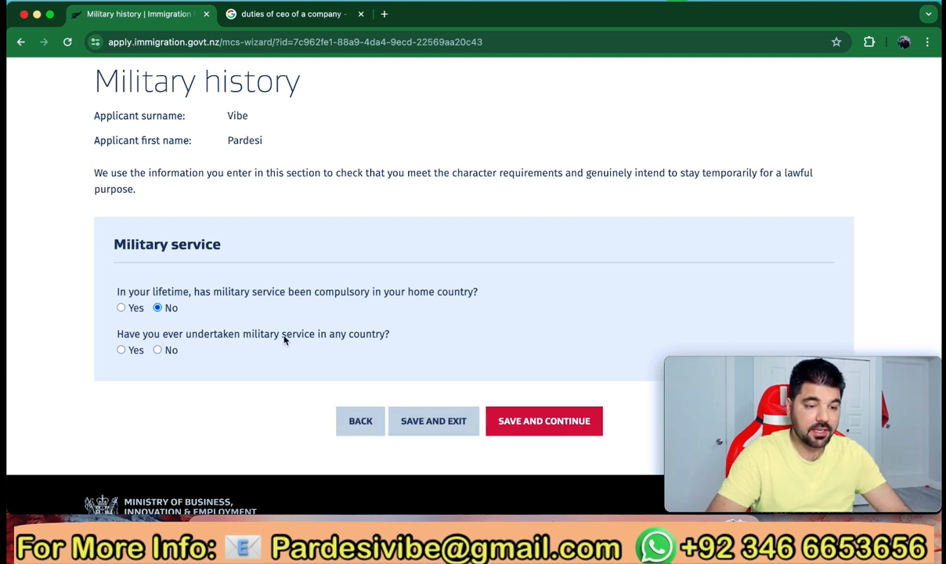
click(157, 349)
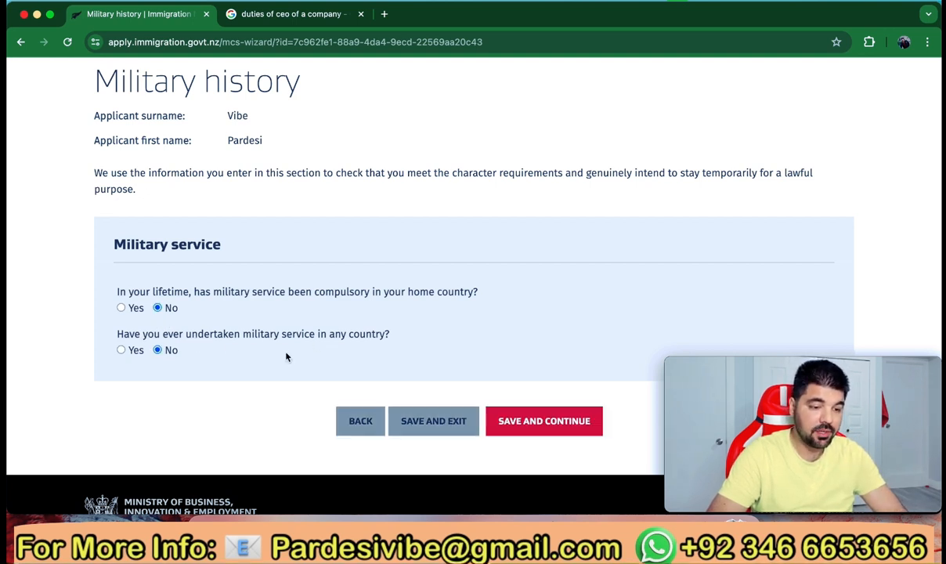
click(524, 421)
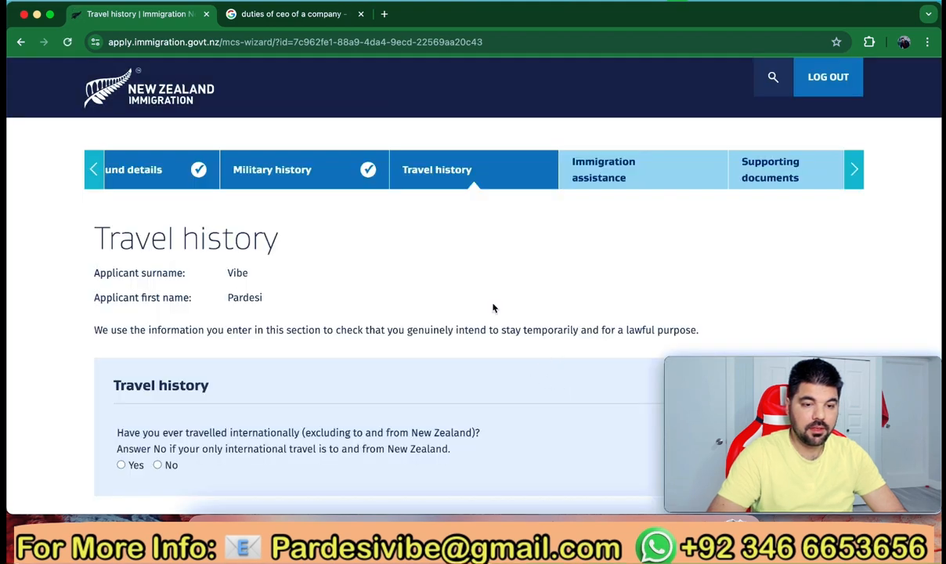
Record an international trip to France, entering 09/2022 and leaving 10/2022
scroll(492, 310, down, 3)
scroll(492, 303, down, 1)
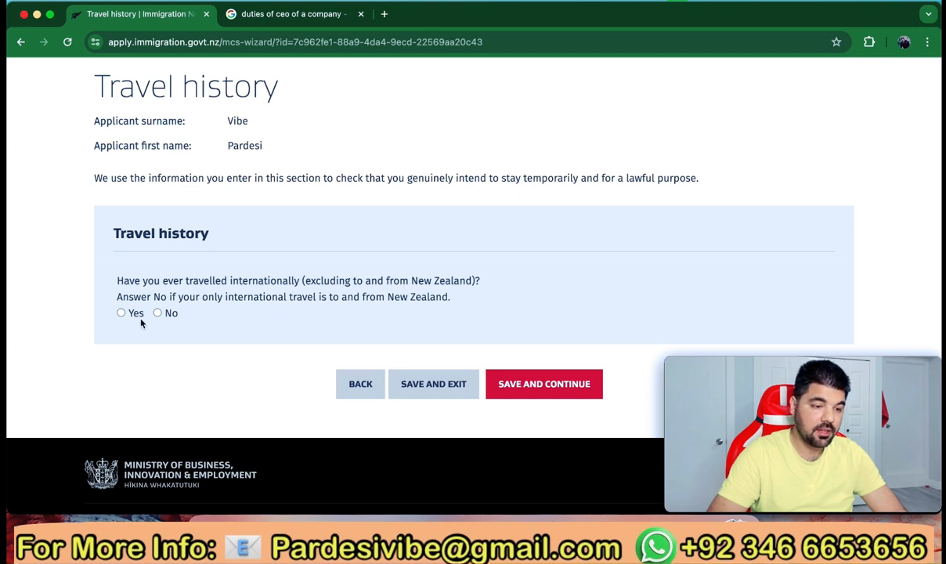
click(121, 312)
scroll(192, 388, down, 2)
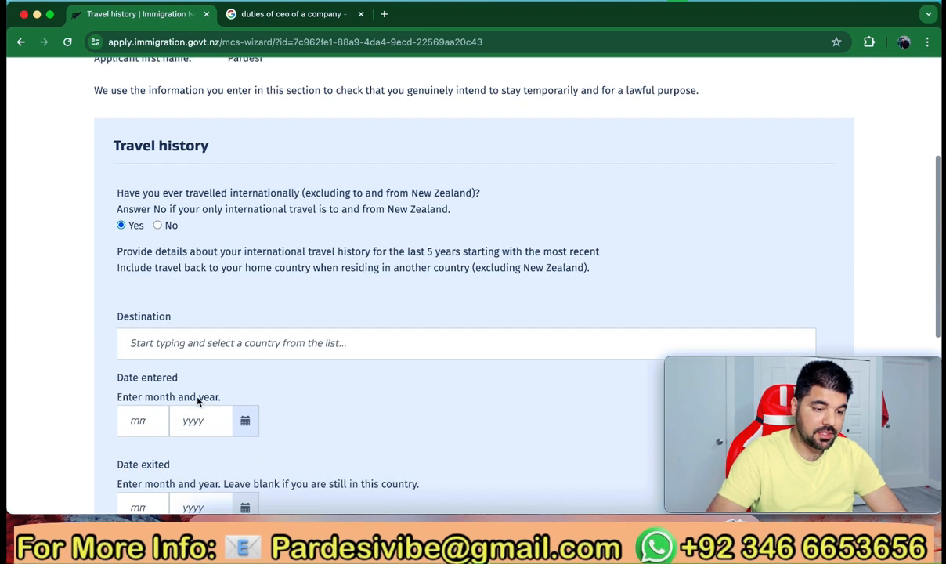
click(201, 330)
text(France)
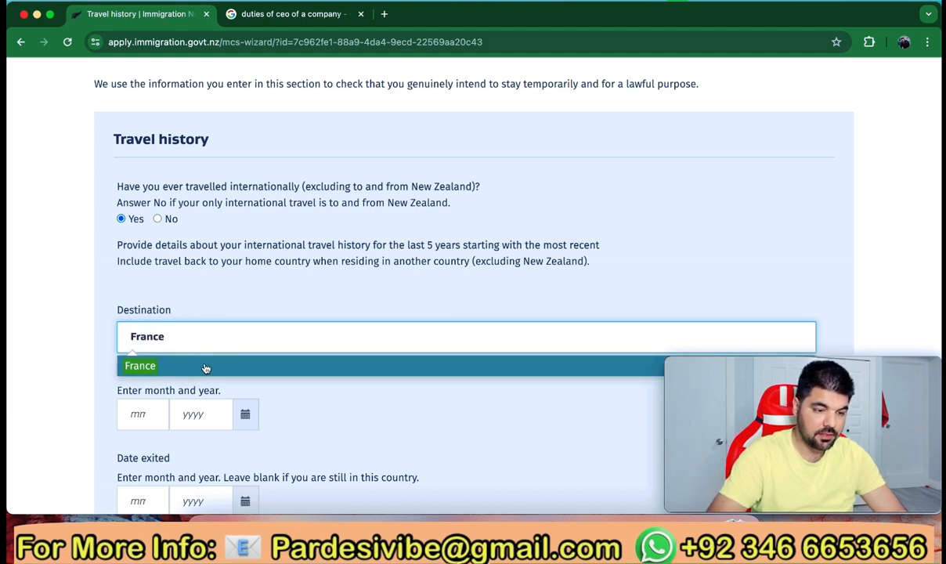
click(205, 367)
click(142, 413)
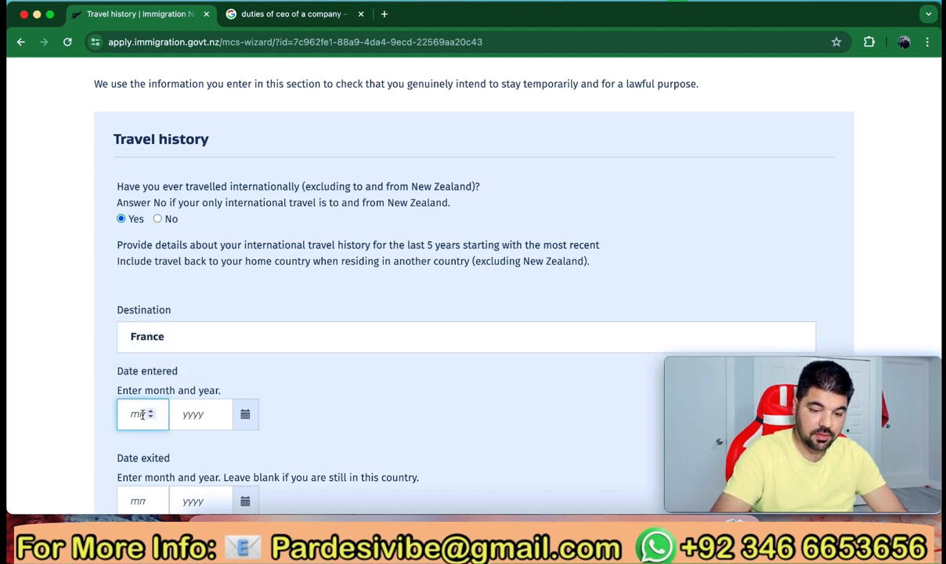
text(09)
click(190, 416)
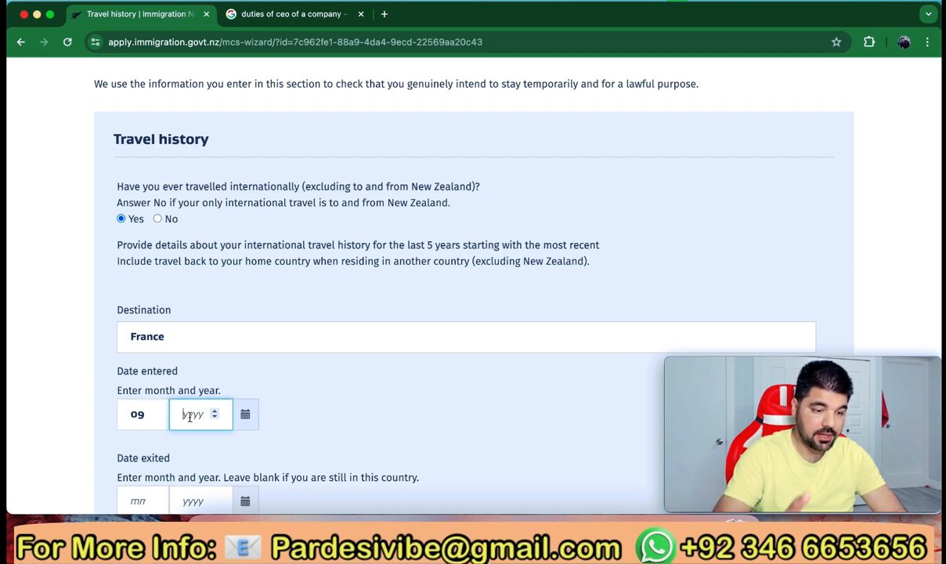
text(2022)
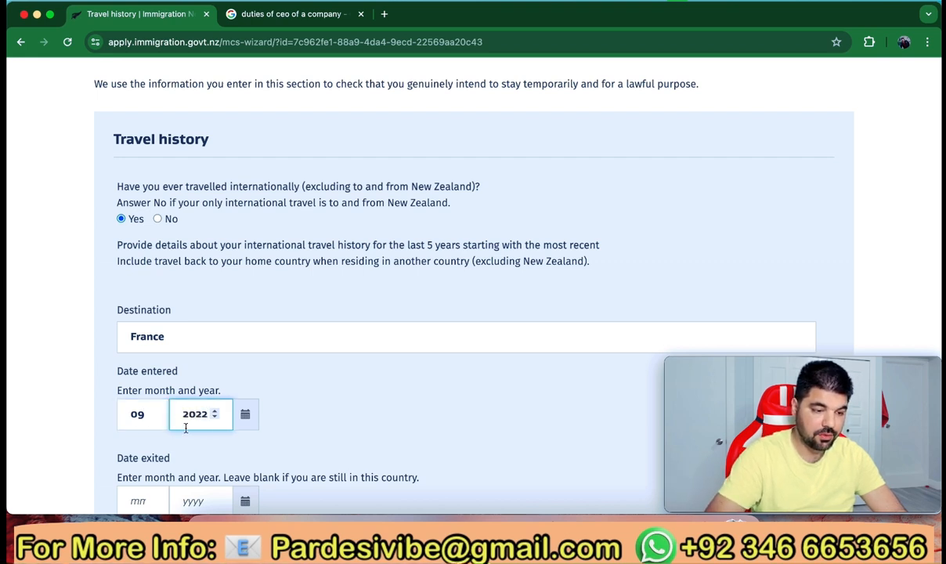
scroll(184, 423, down, 4)
click(140, 354)
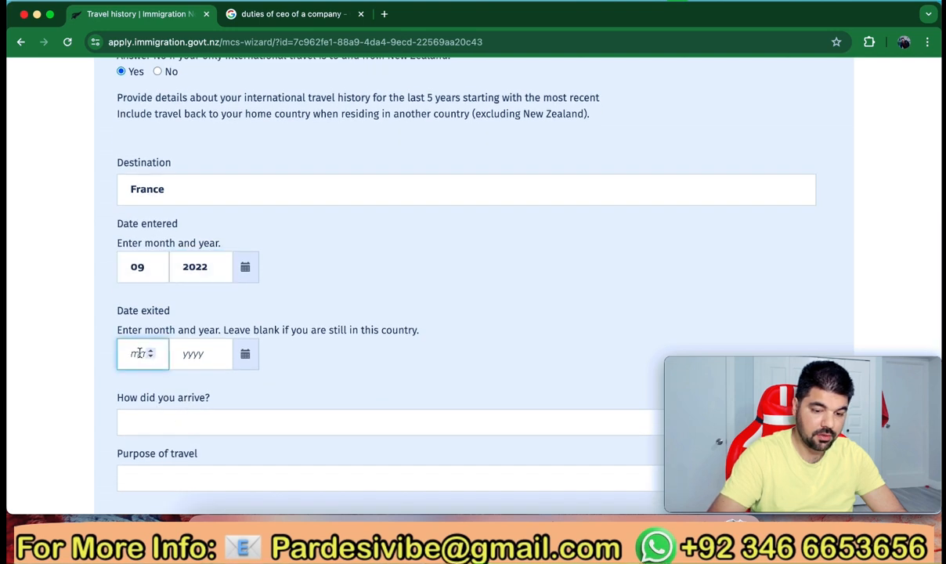
click(184, 353)
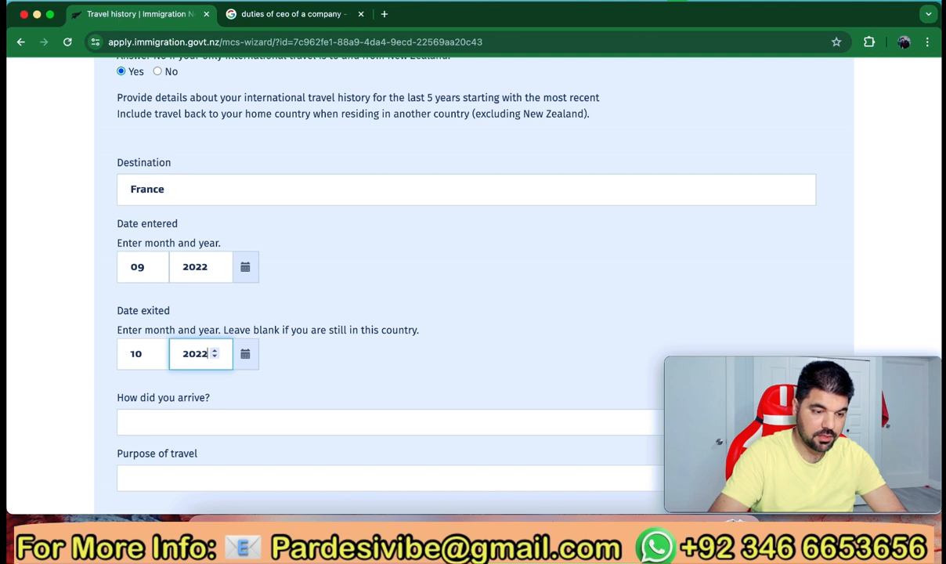
Set arrival by Air at Paris Beauvais Tillé Airport for Holiday or vacation, and save
scroll(295, 378, down, 5)
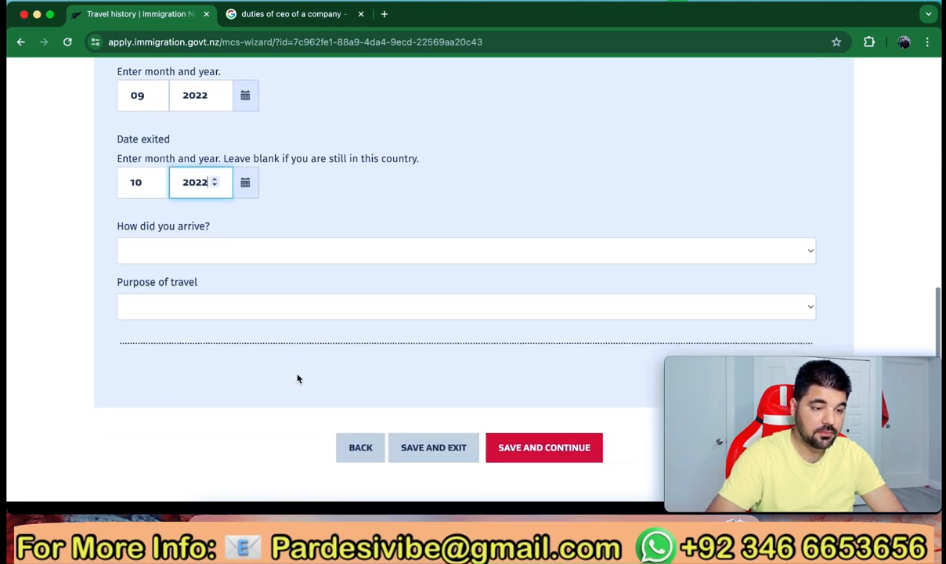
click(247, 259)
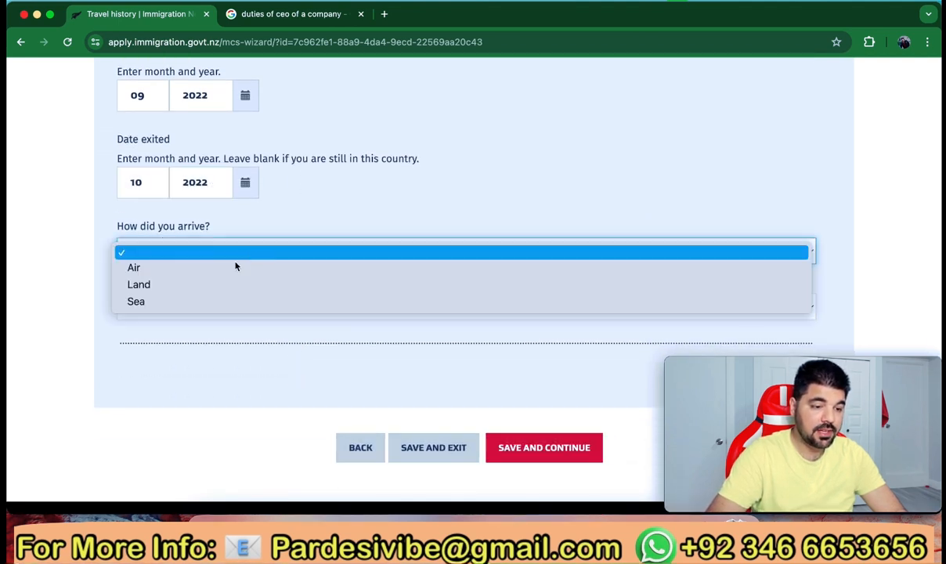
click(215, 269)
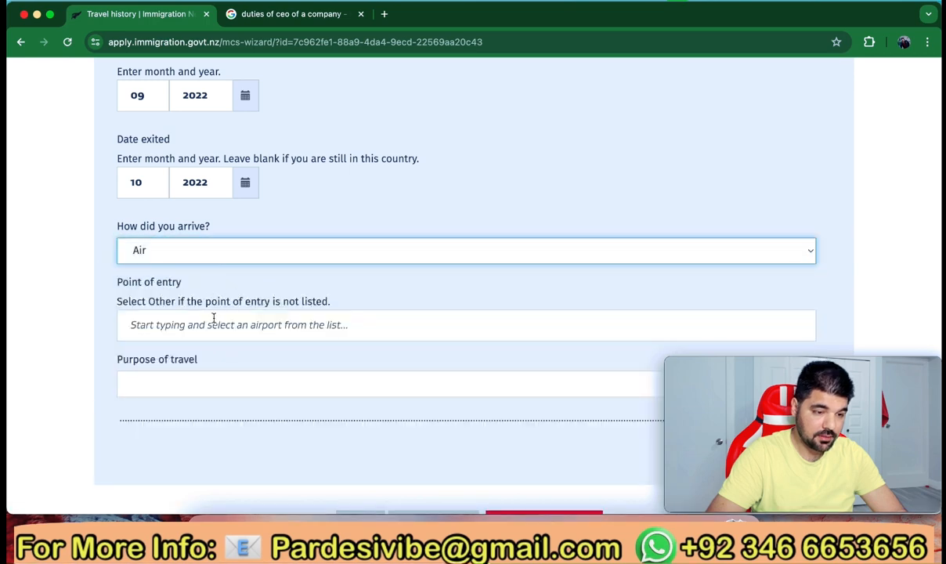
scroll(177, 302, down, 3)
click(202, 239)
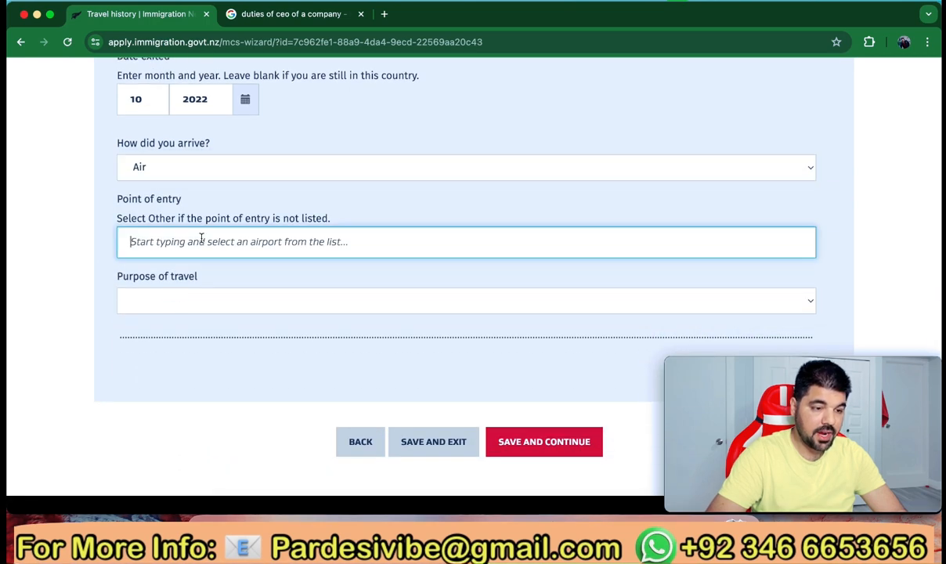
text(Paris)
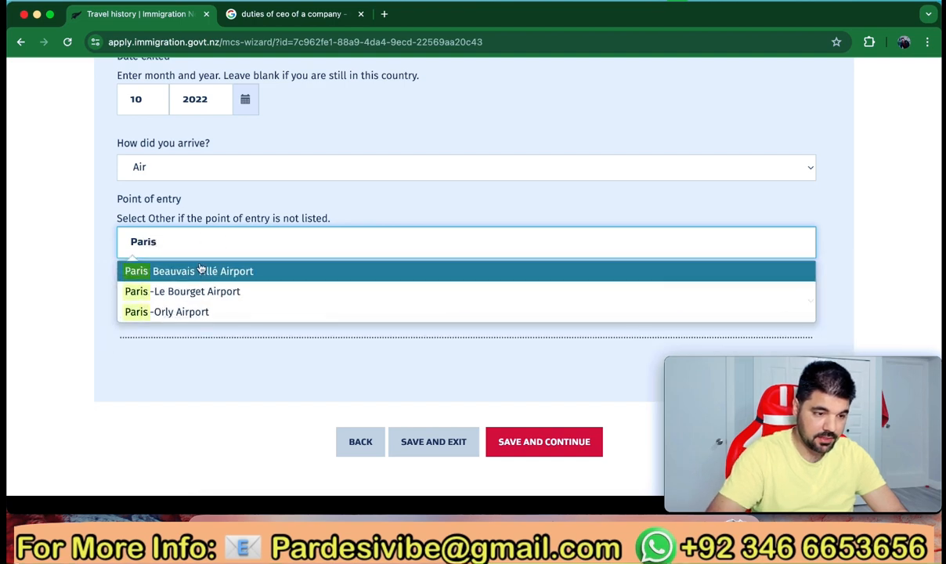
click(187, 270)
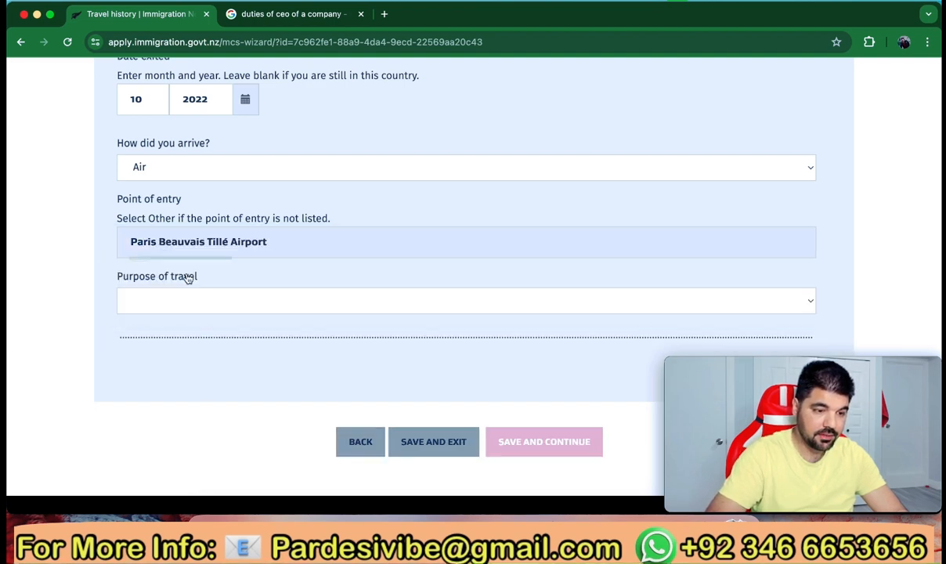
scroll(179, 280, down, 1)
click(213, 266)
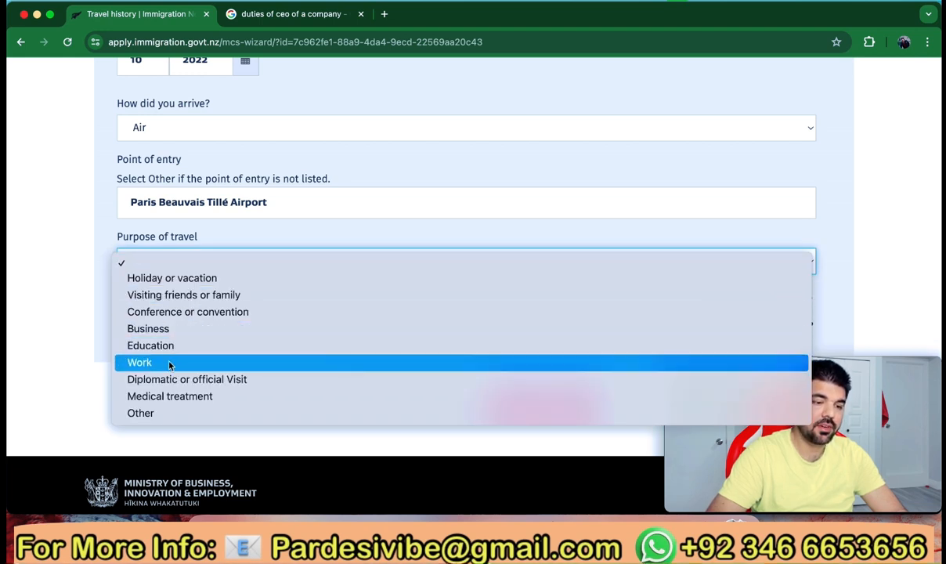
click(192, 280)
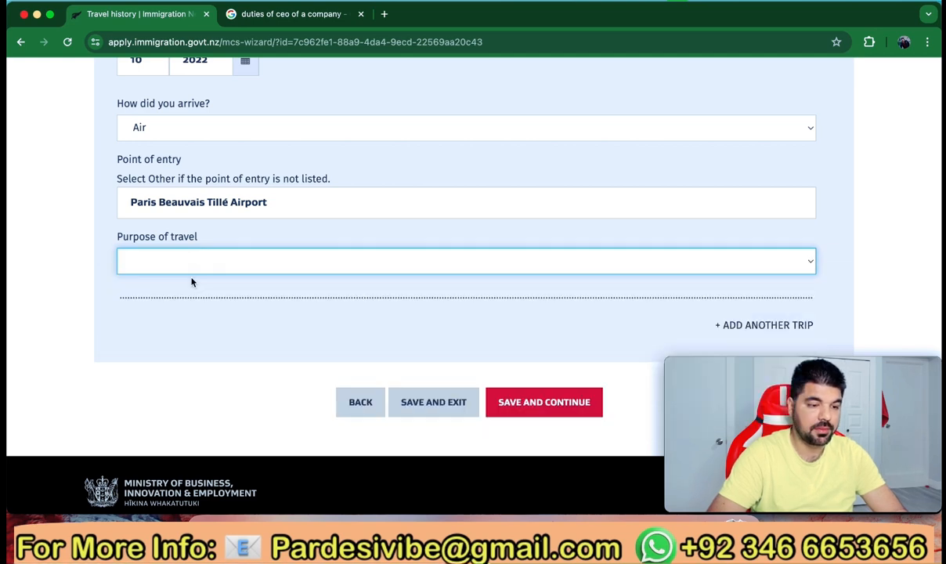
scroll(518, 360, down, 2)
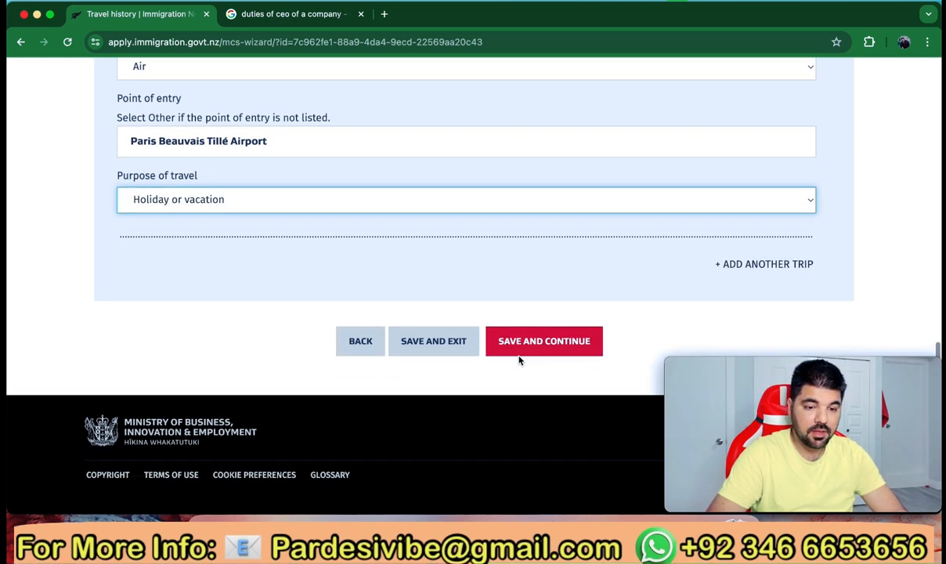
click(539, 343)
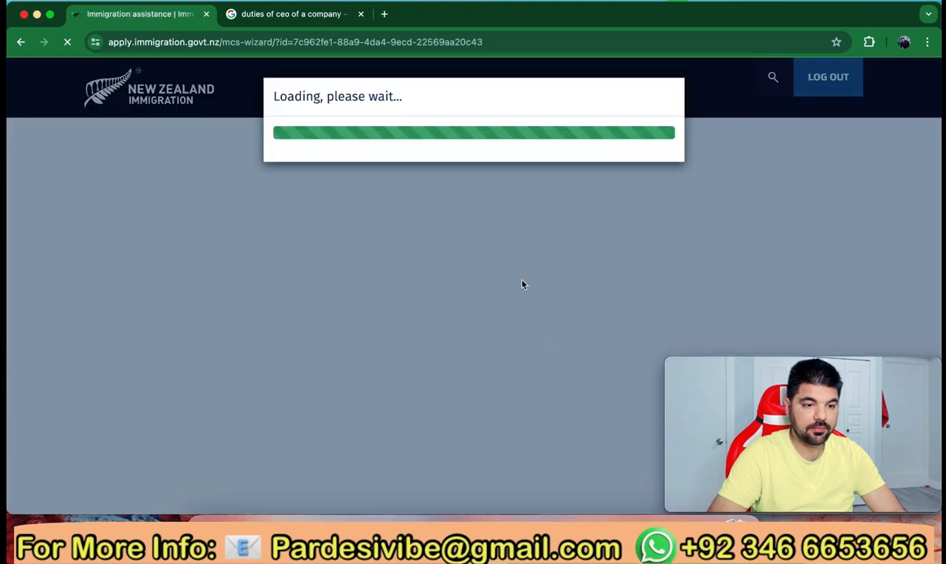
Answer No to completing the form for someone else and No to receiving immigration advice, then save
scroll(496, 271, down, 1)
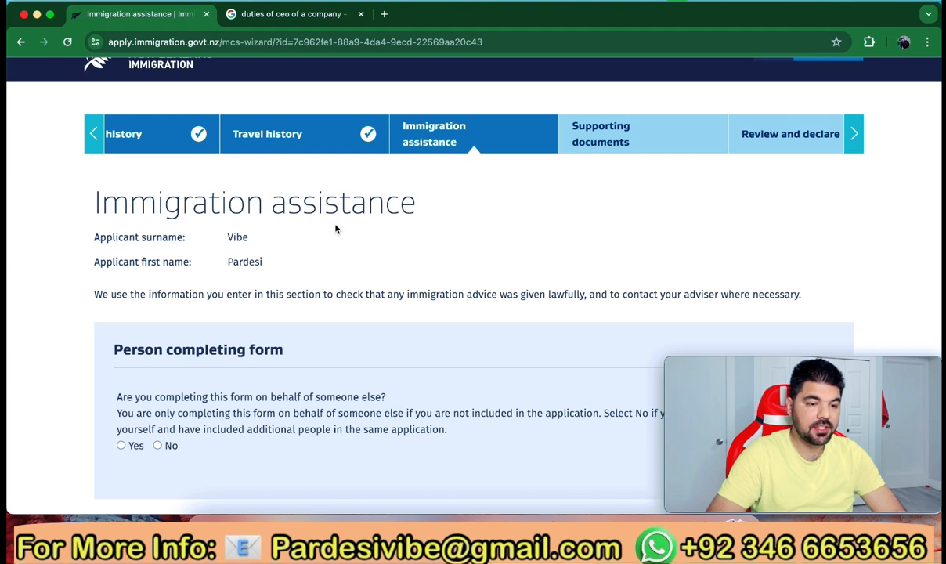
scroll(317, 219, down, 5)
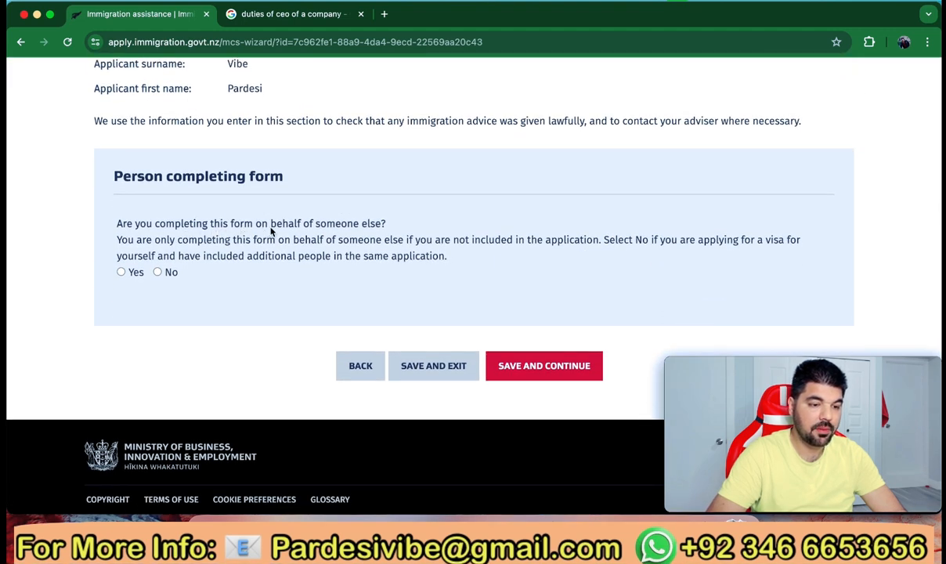
click(158, 273)
scroll(258, 337, down, 3)
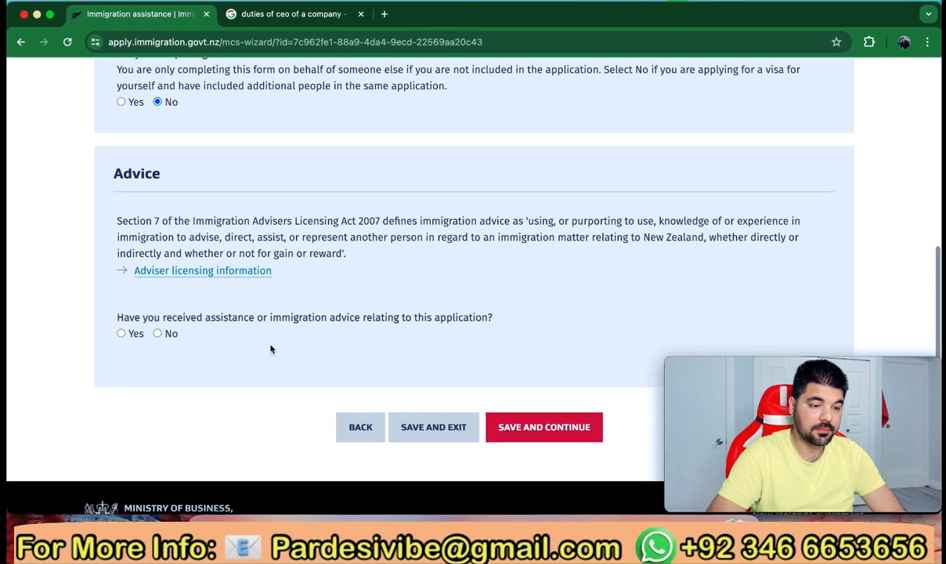
scroll(270, 349, down, 2)
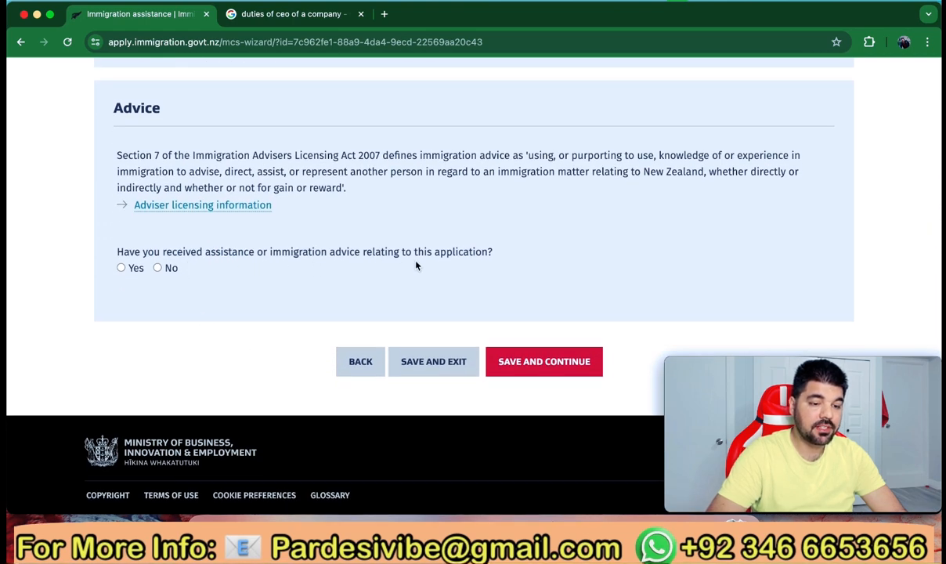
click(158, 269)
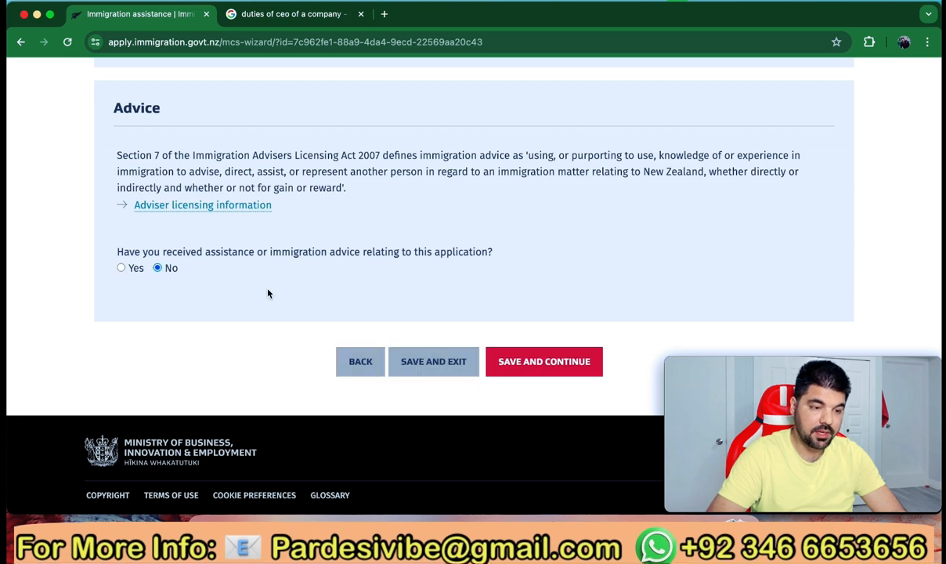
click(528, 362)
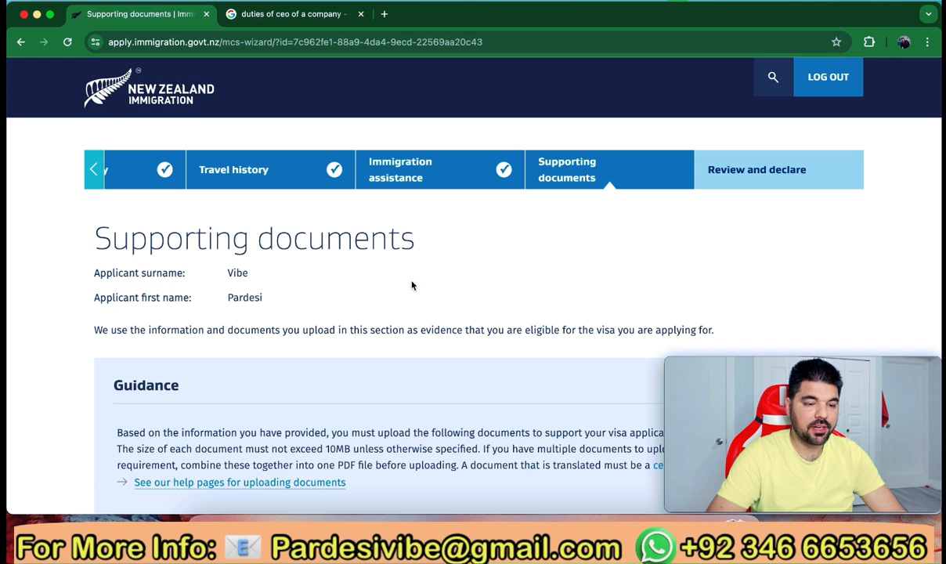
Upload Pardesi Vibe.pdf from Downloads > Passport > Ready as the passport document
scroll(412, 283, down, 2)
scroll(411, 285, down, 8)
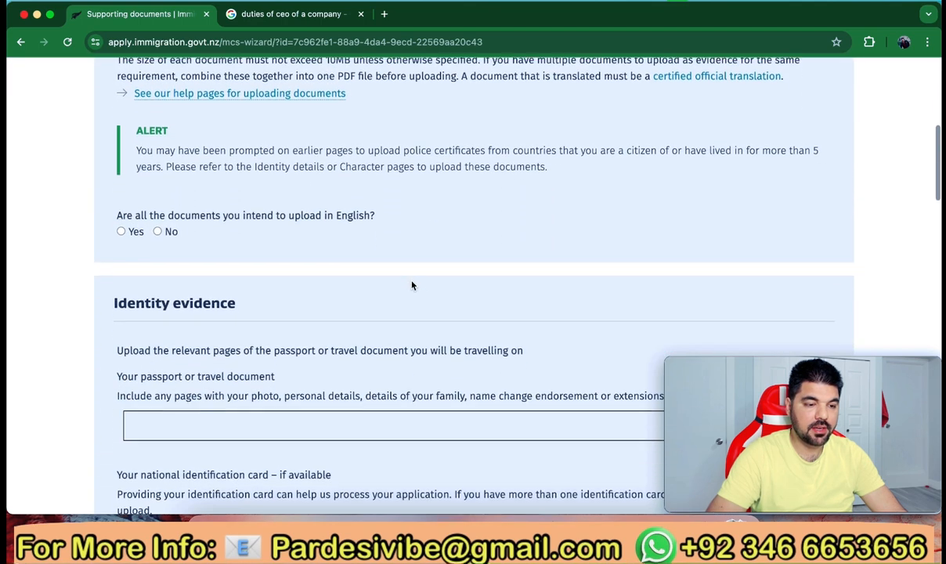
scroll(412, 285, down, 3)
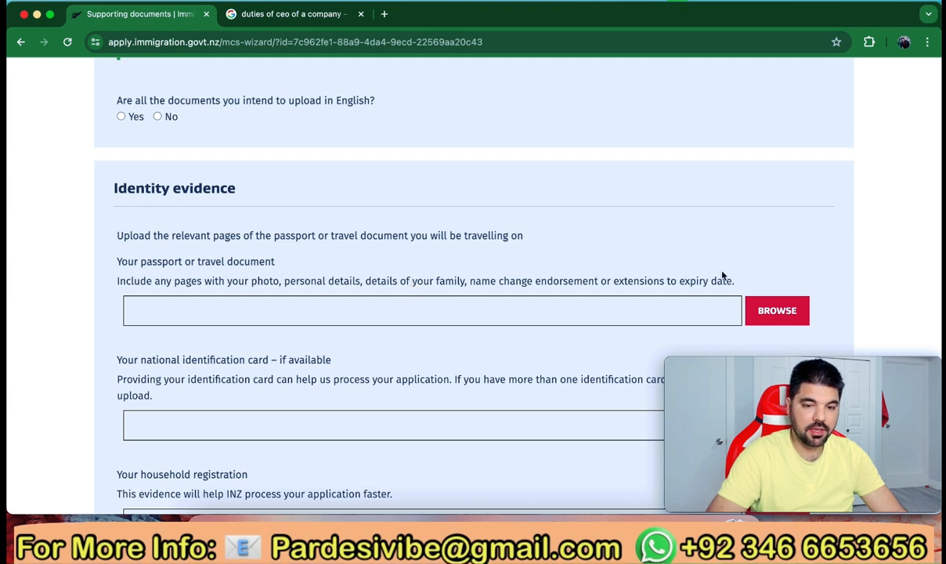
scroll(470, 259, up, 3)
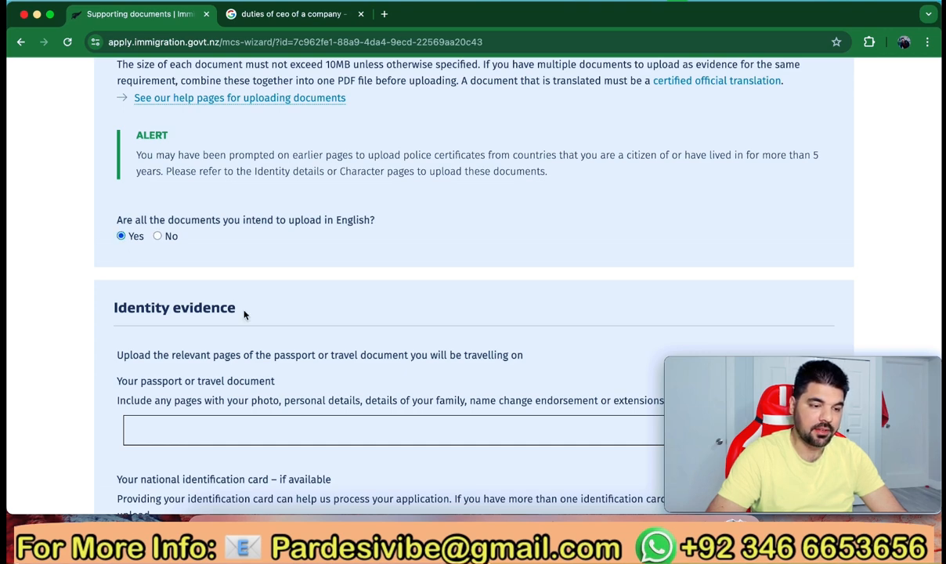
scroll(243, 314, down, 3)
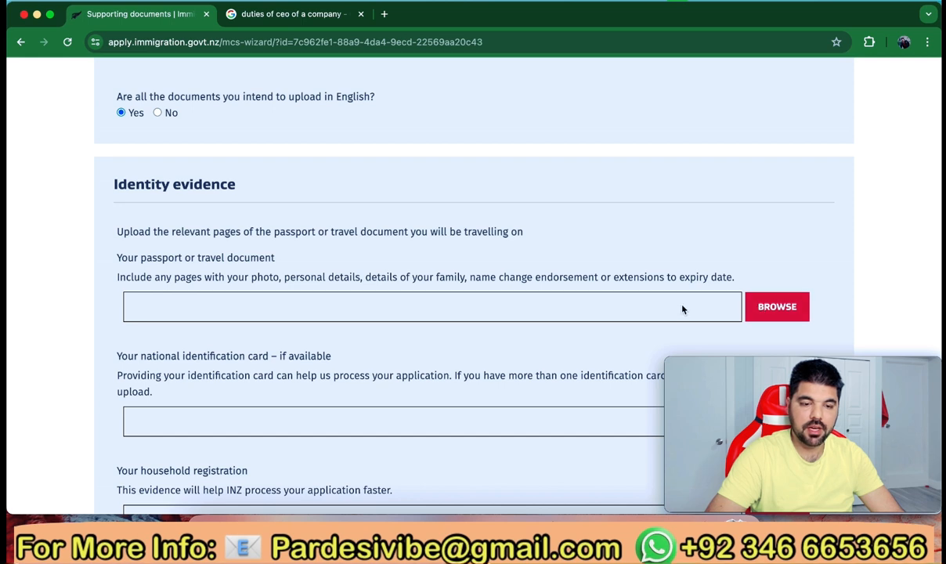
click(773, 307)
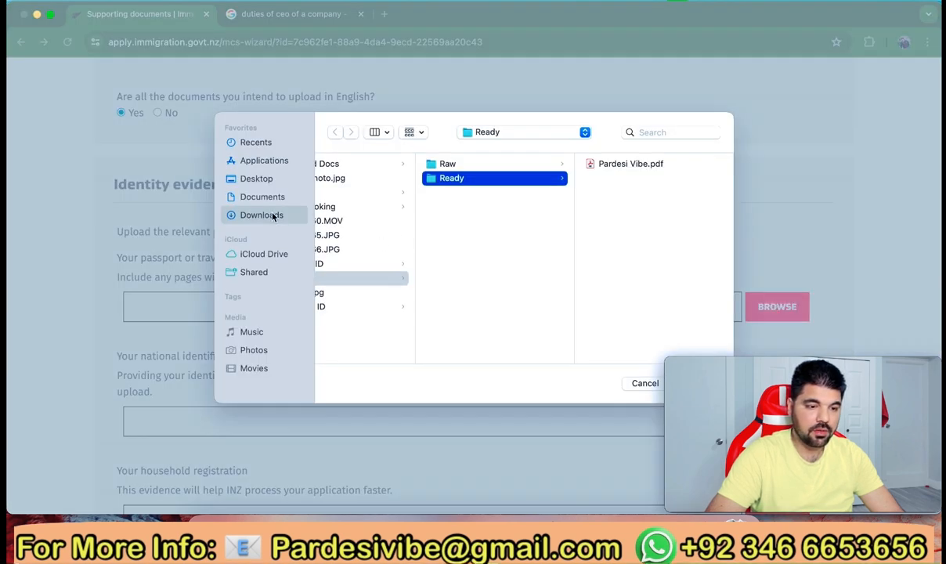
click(266, 215)
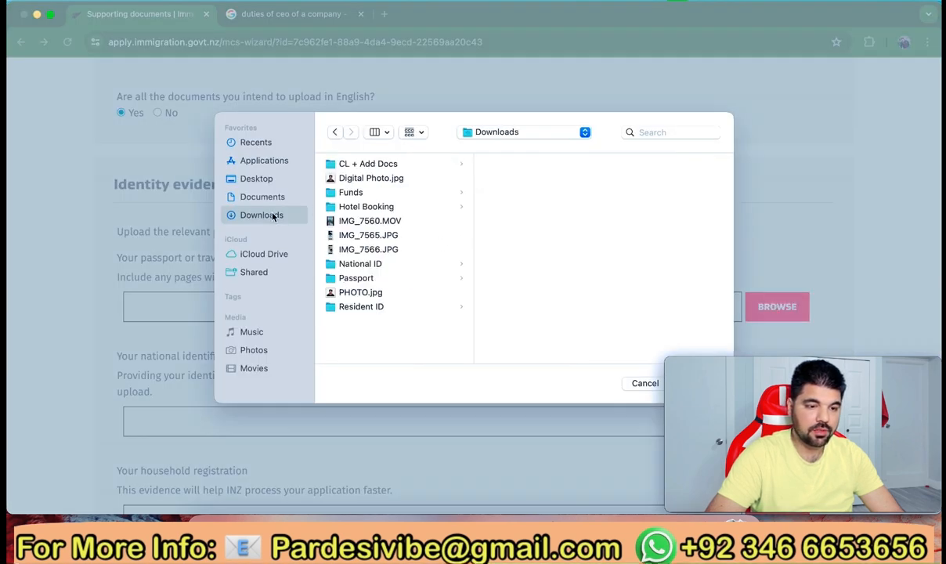
click(358, 278)
click(505, 180)
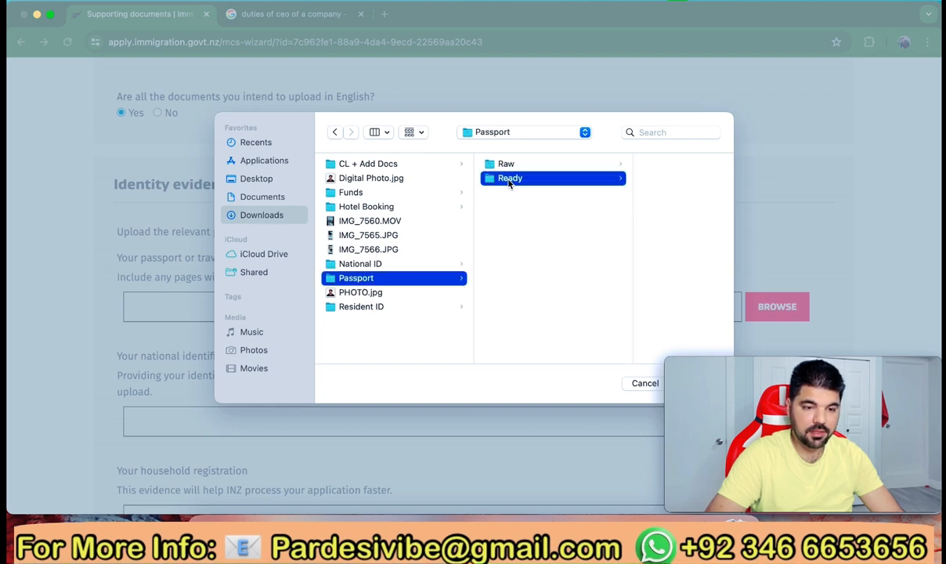
click(597, 164)
key(Return)
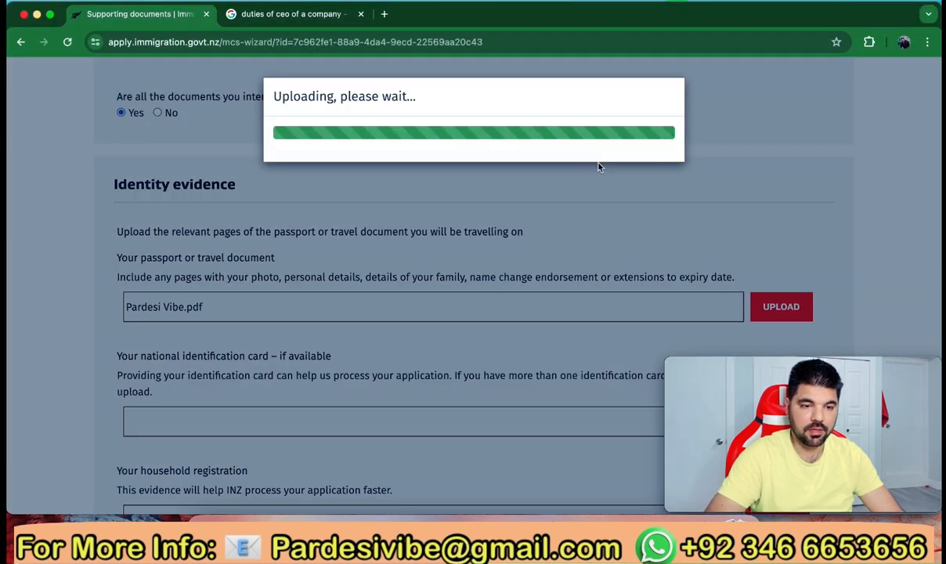
scroll(591, 194, down, 3)
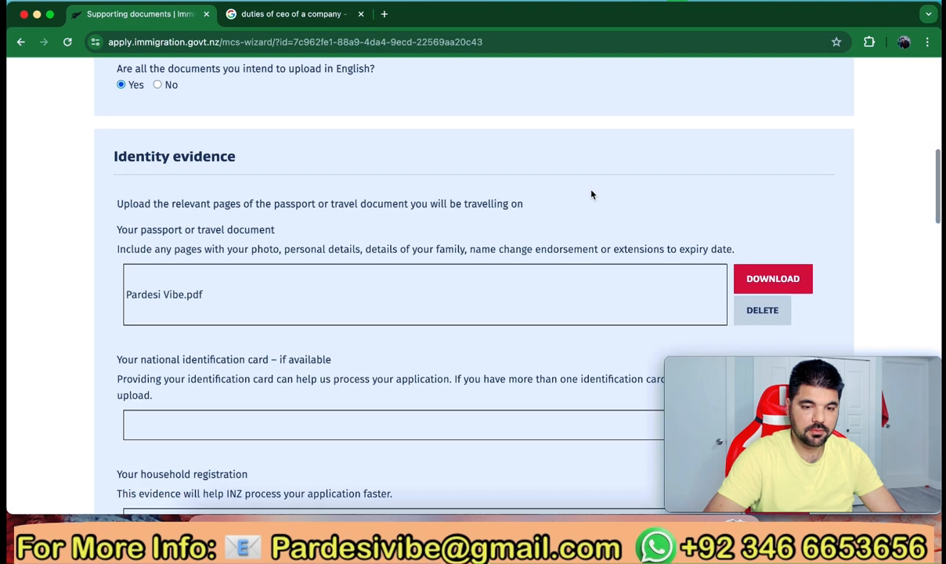
scroll(591, 194, down, 1)
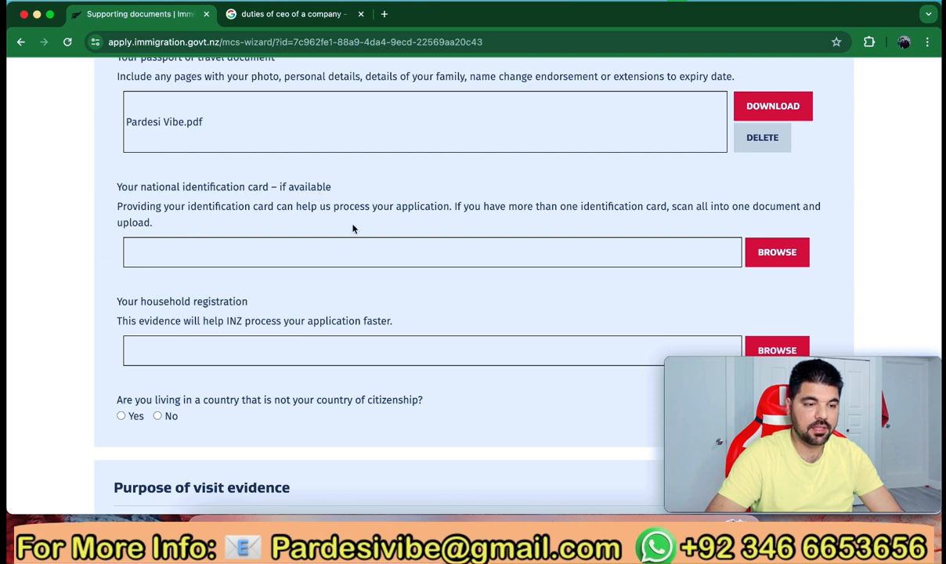
Upload Pardesi Vibe.pdf from Downloads > National ID > Ready as the national ID card
click(777, 260)
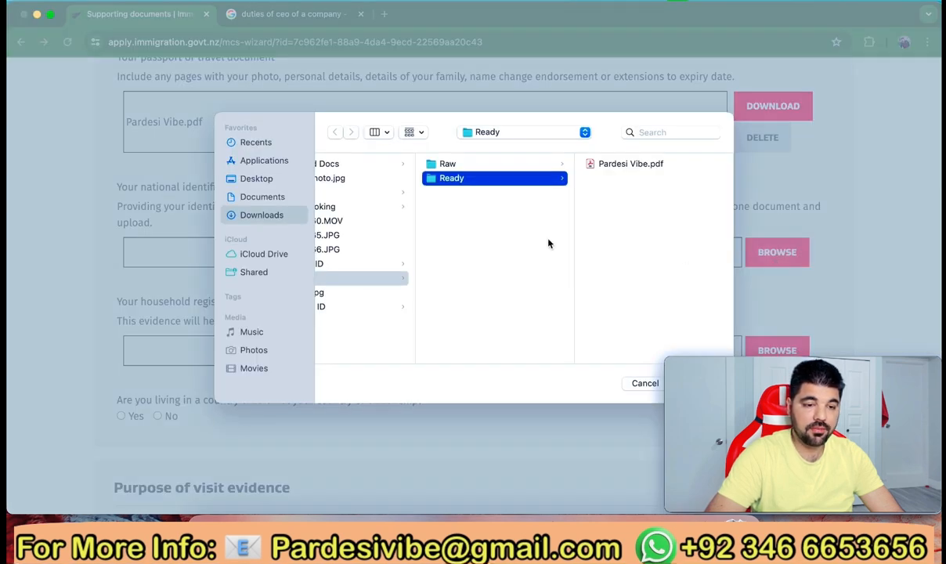
click(334, 264)
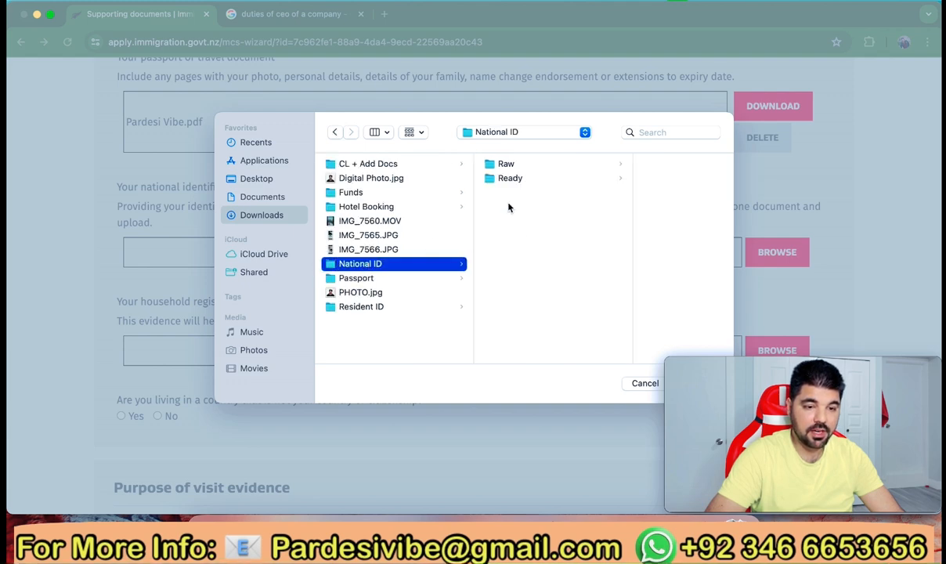
click(505, 178)
click(620, 161)
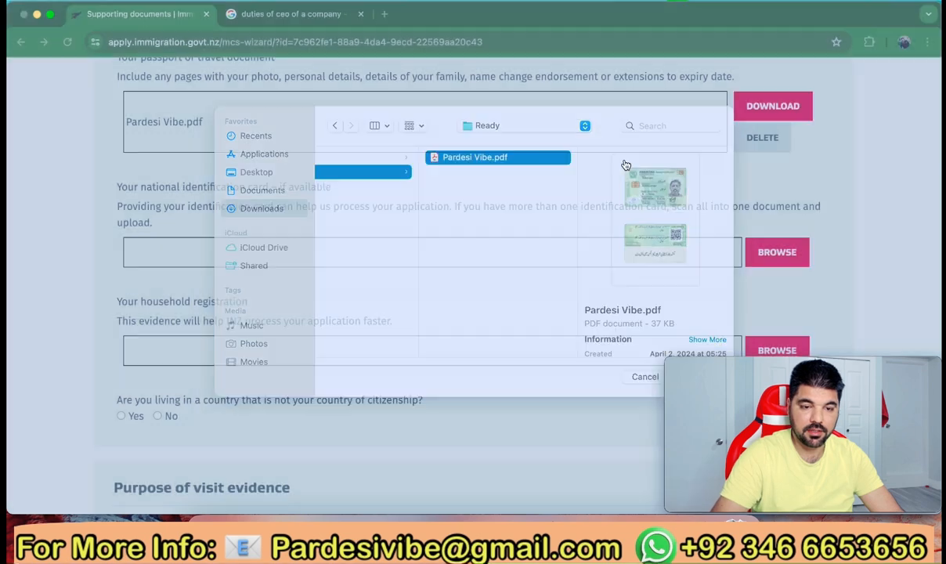
key(Return)
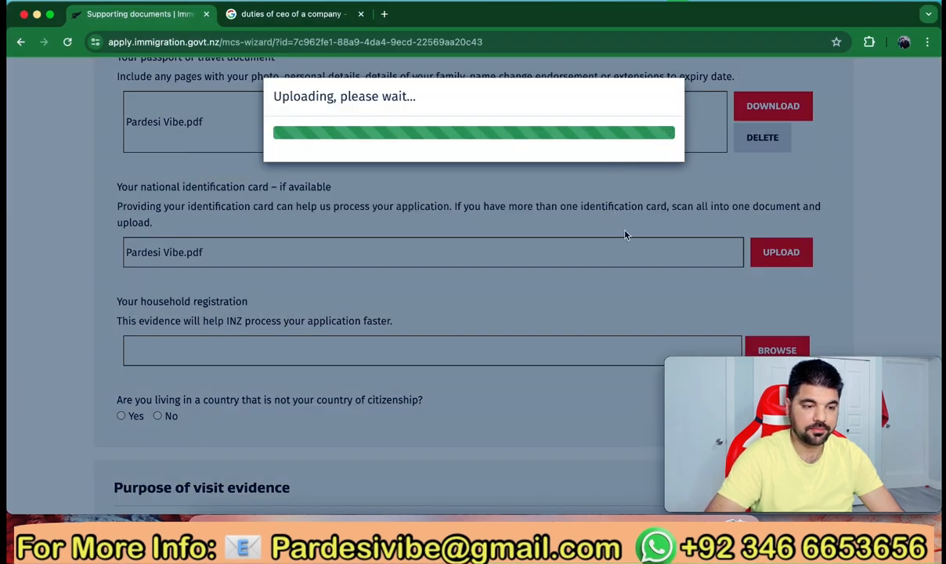
scroll(625, 234, down, 2)
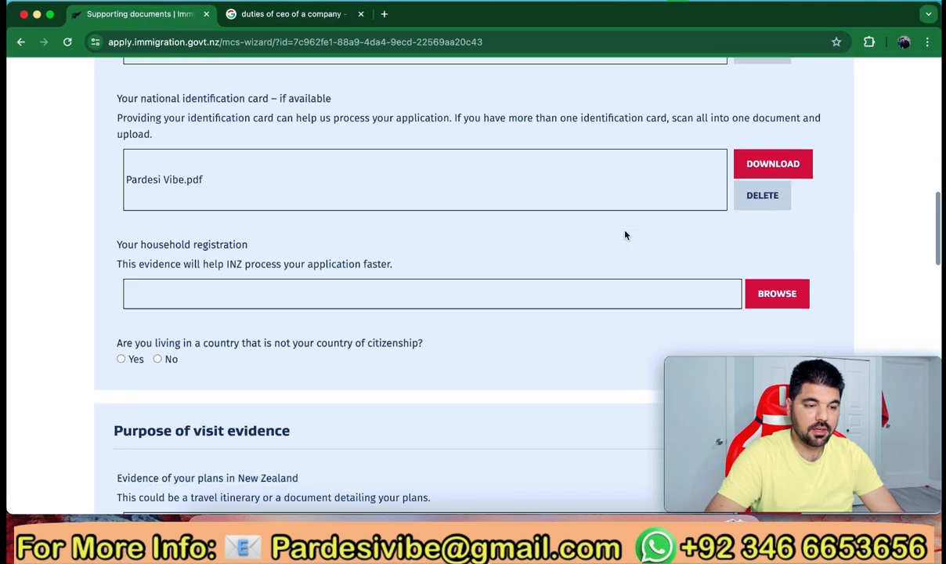
scroll(625, 235, down, 1)
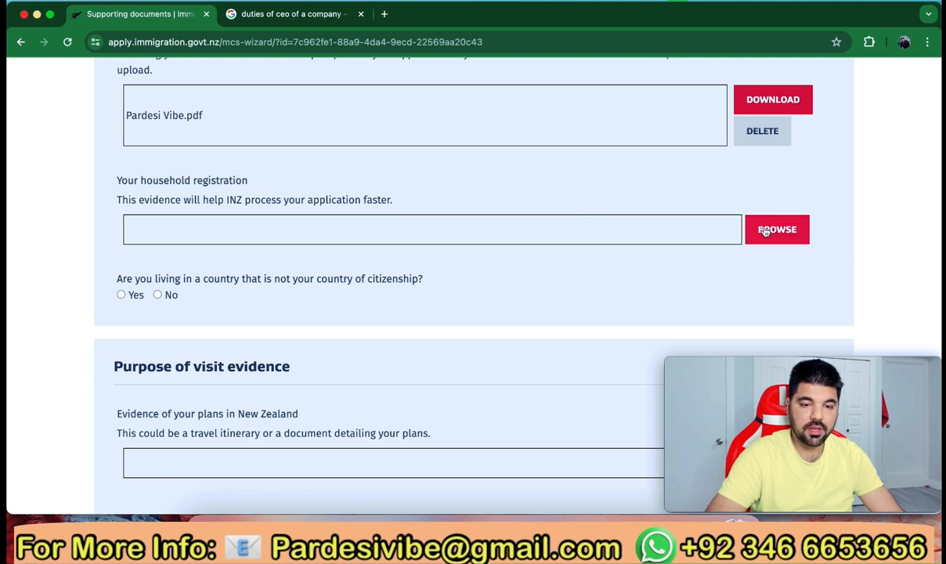
Upload Pardesi Vibe.pdf from Resident ID > Ready as household registration evidence
click(769, 230)
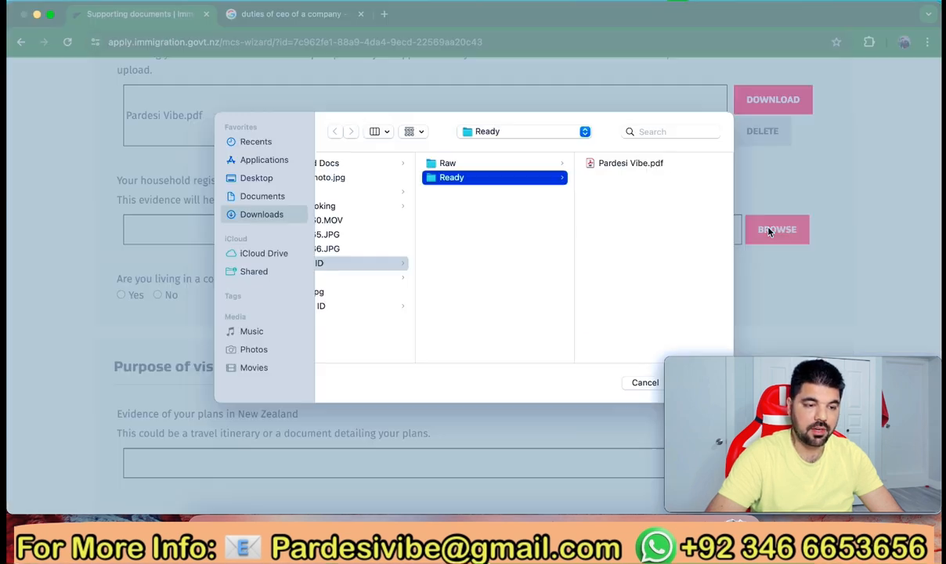
click(348, 237)
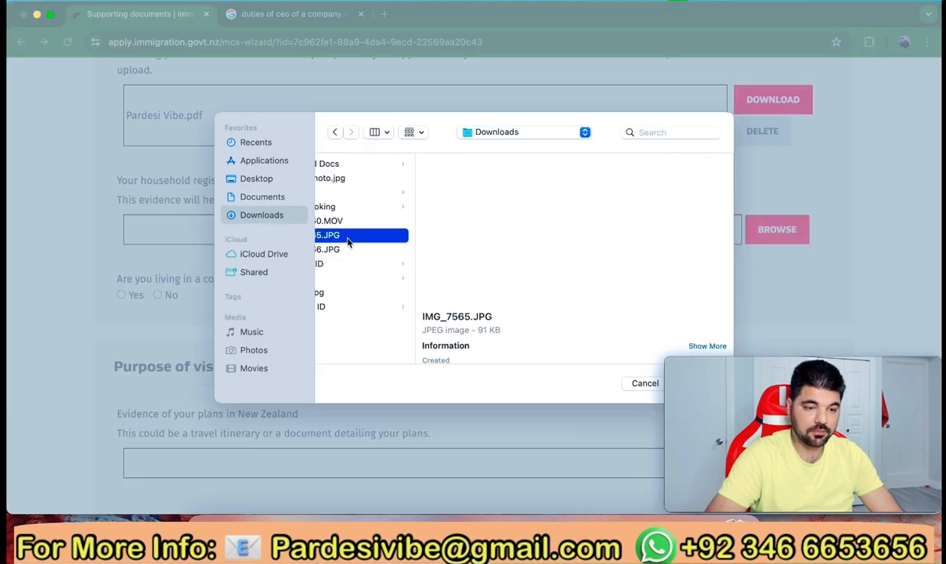
click(349, 194)
click(361, 306)
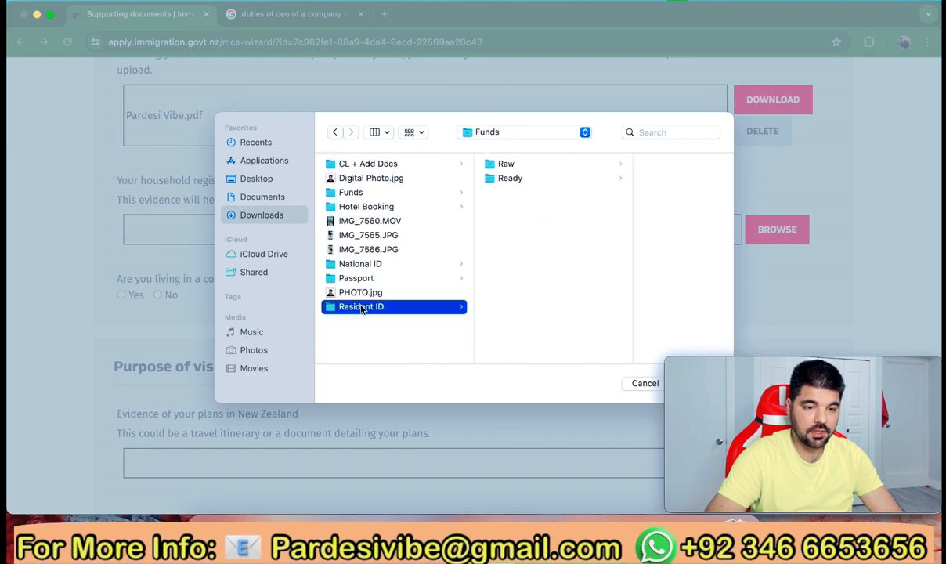
click(511, 177)
click(630, 164)
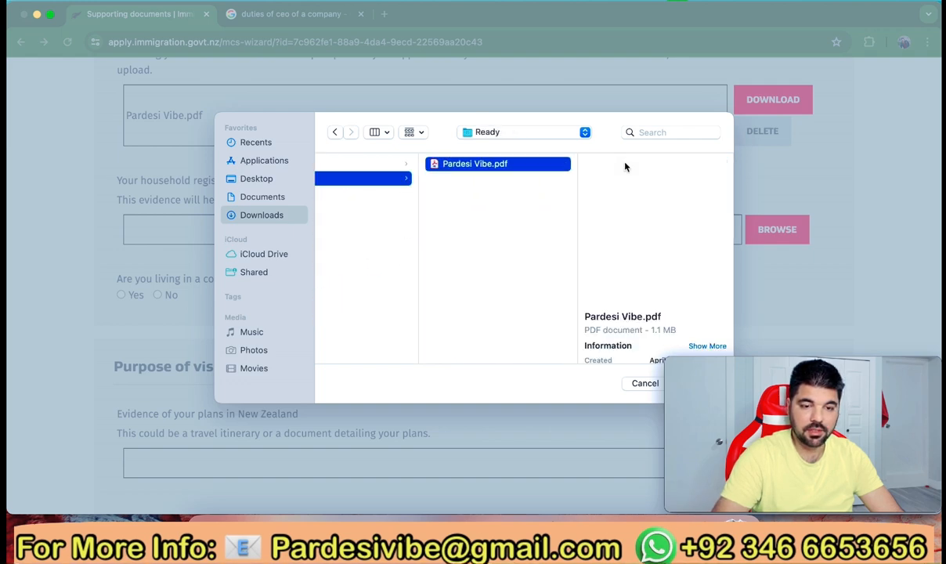
double_click(630, 163)
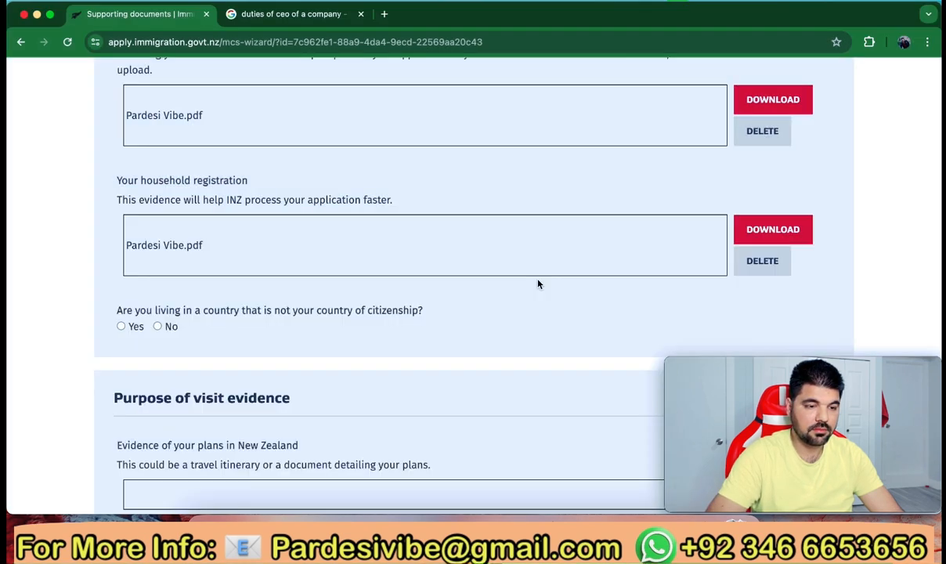
scroll(538, 283, down, 3)
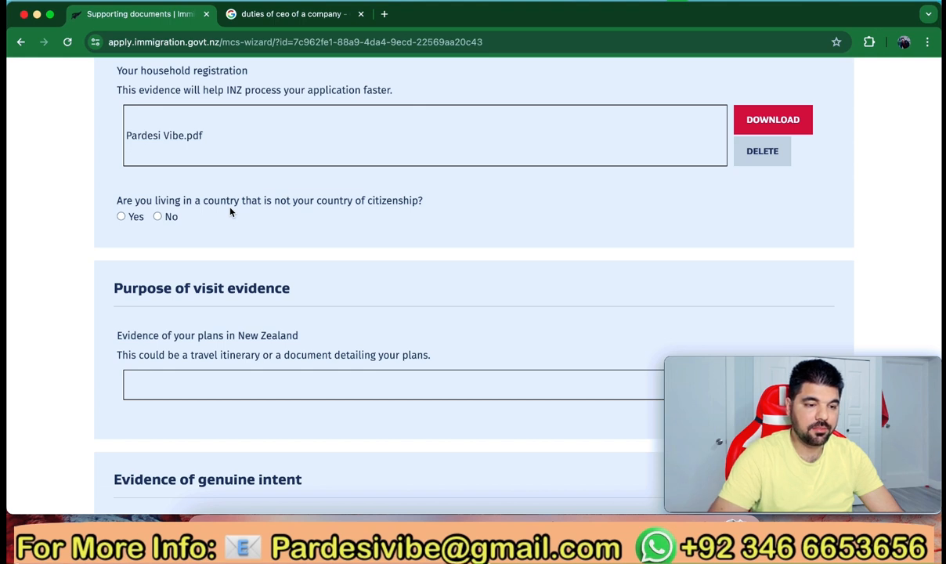
Set 'Are you living in a country that is not your country of citizenship?' to No
click(121, 217)
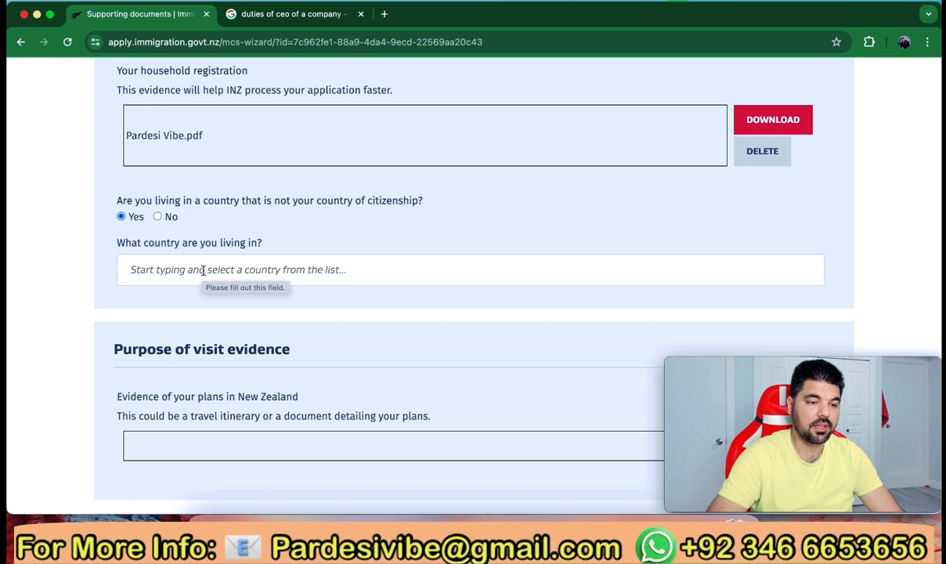
click(158, 217)
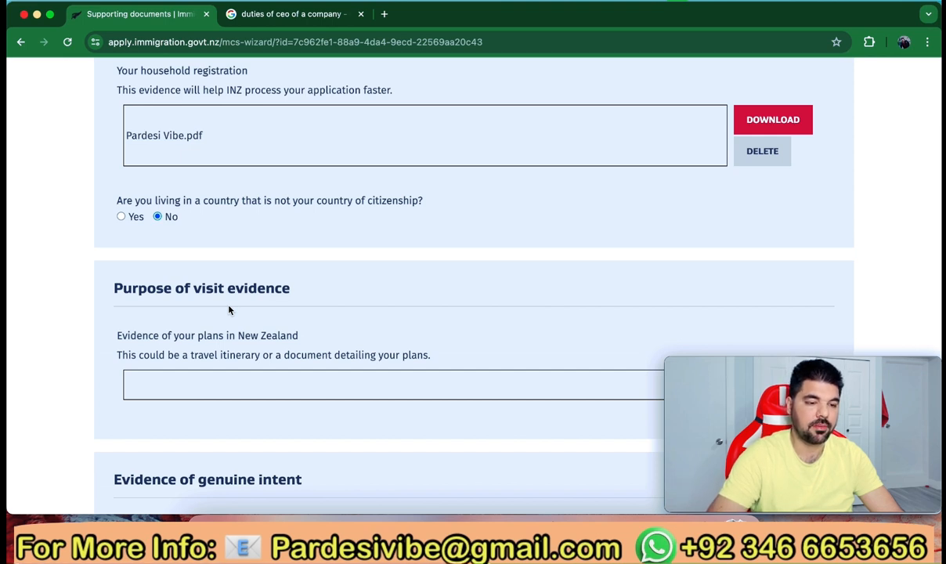
scroll(229, 310, down, 3)
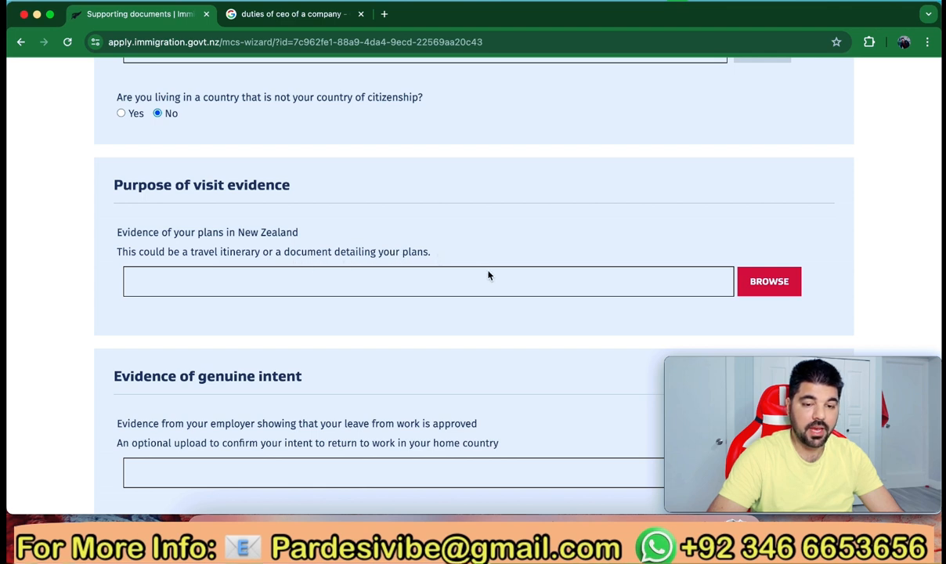
Upload Pardesi Vibe.pdf from CL + Add Docs > Ready as evidence of plans in New Zealand
click(751, 289)
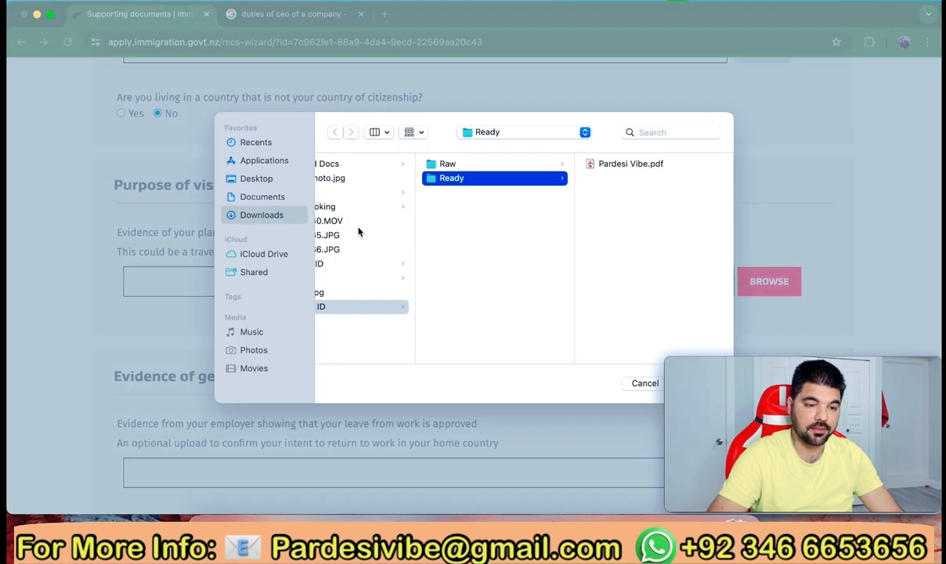
click(333, 264)
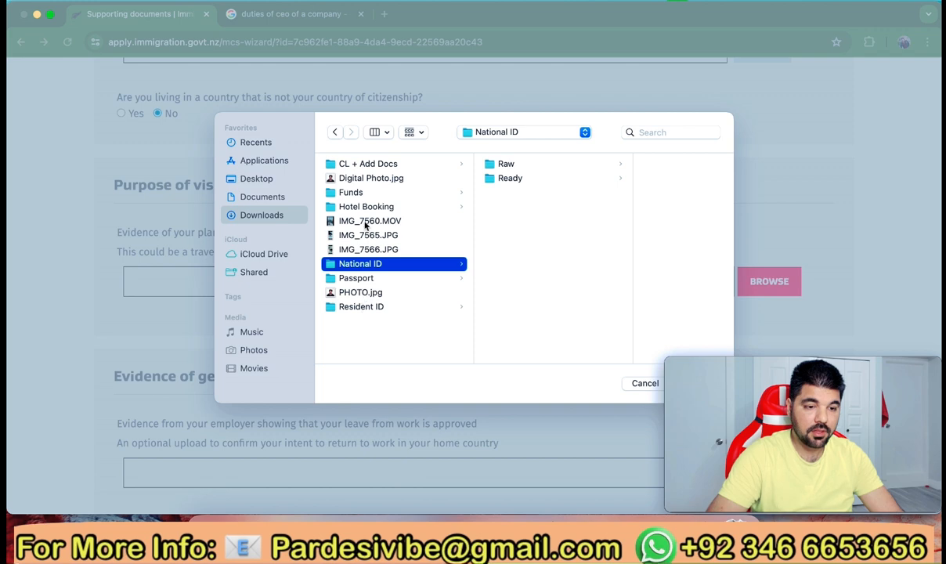
click(373, 164)
click(504, 179)
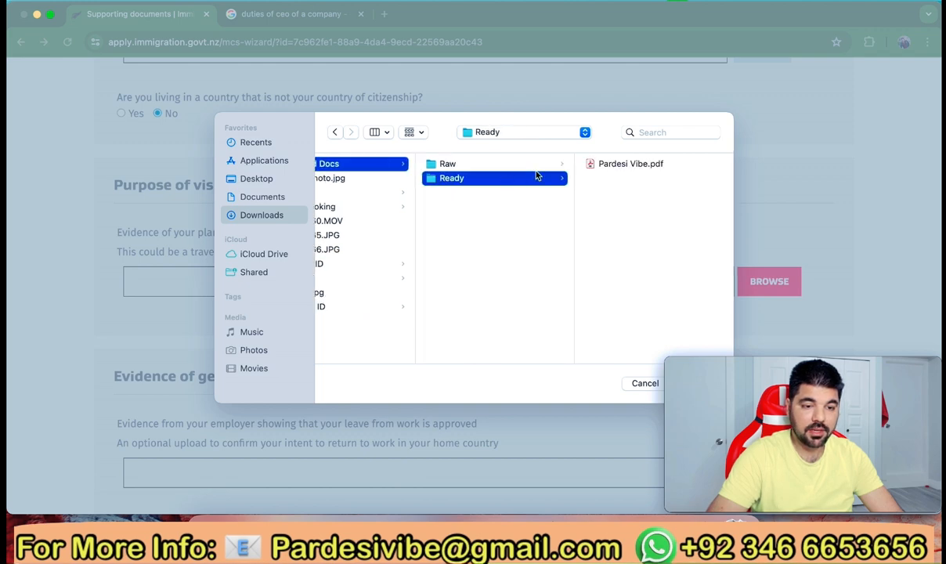
double_click(626, 163)
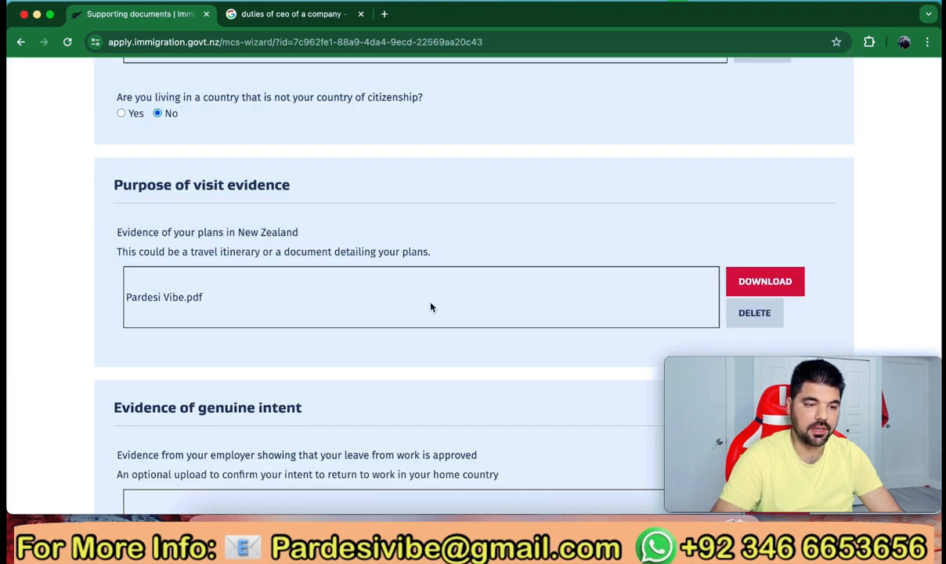
scroll(430, 307, down, 5)
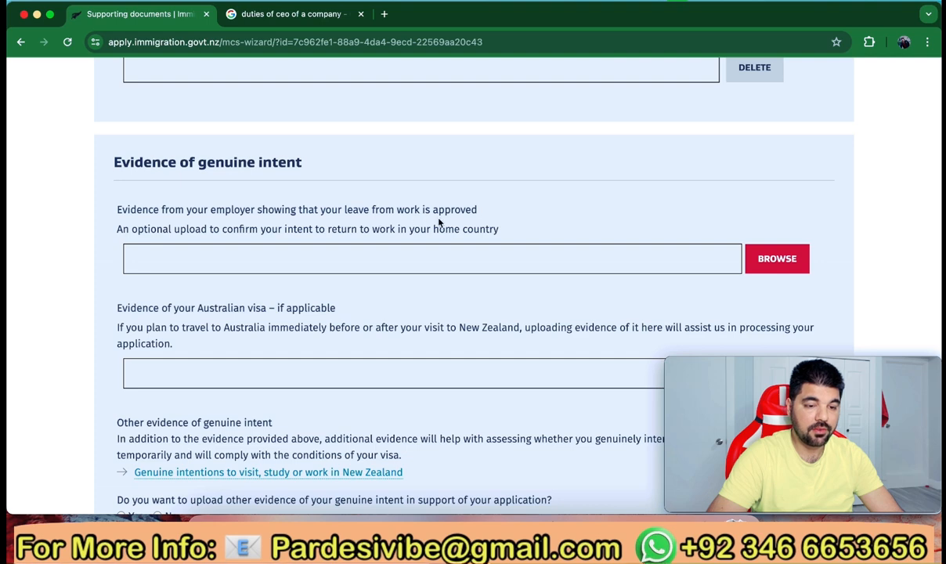
Upload Pardesi Vibe.pdf as the employer's leave-approval evidence
click(760, 264)
click(614, 165)
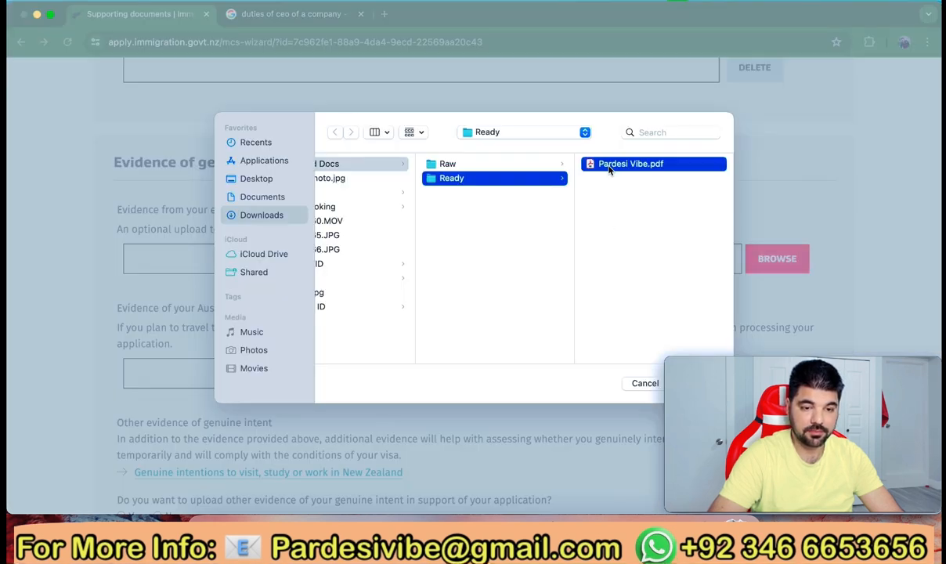
key(Return)
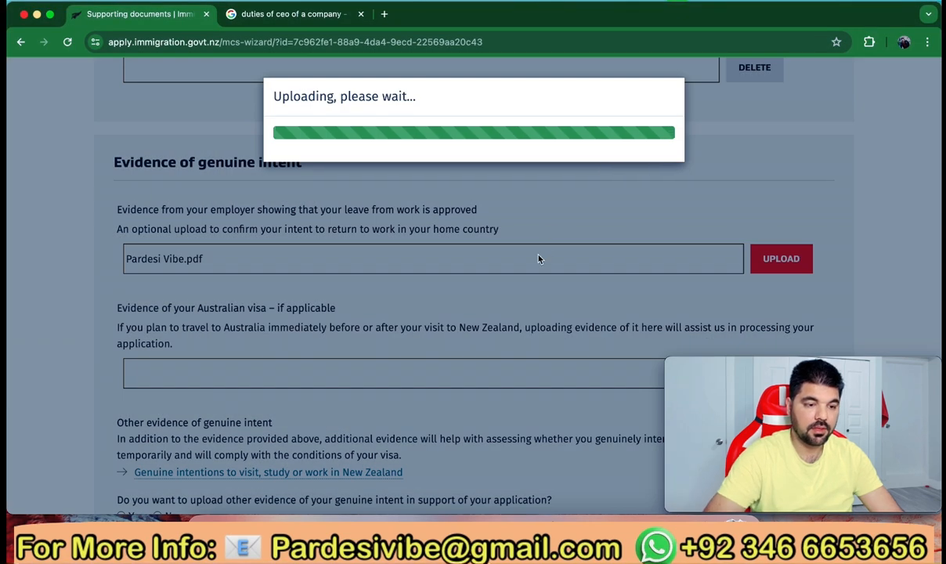